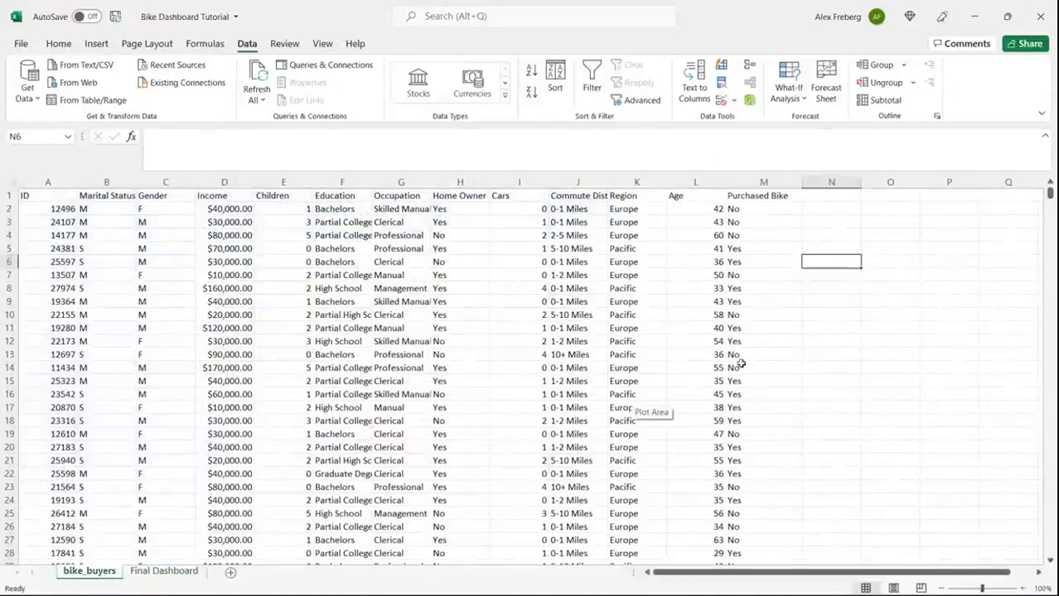
Hide the Final Dashboard sheet and add a new sheet named Dashboard.
right_click(170, 574)
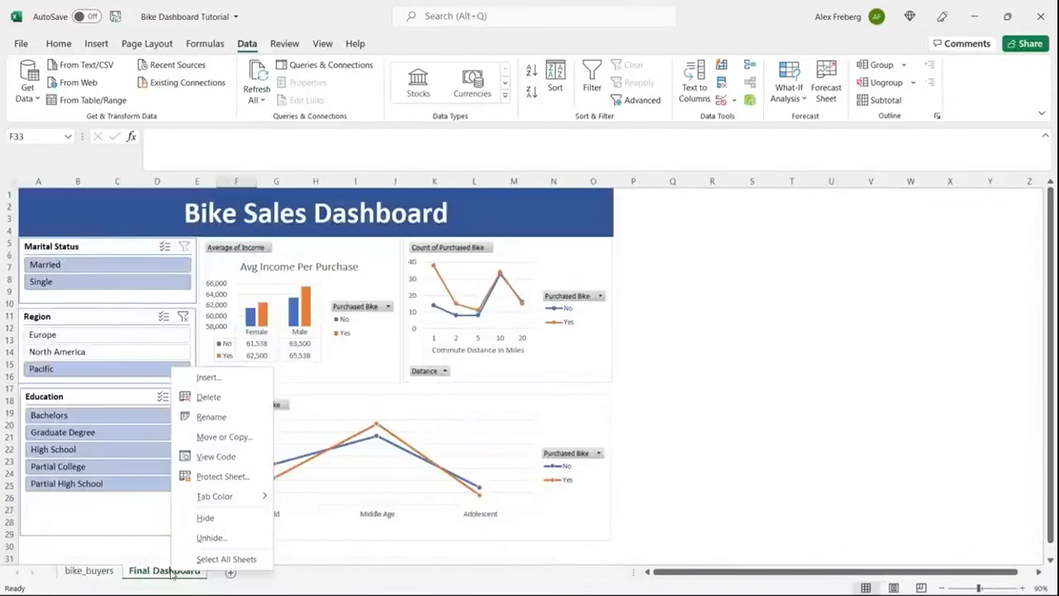
left_click(214, 518)
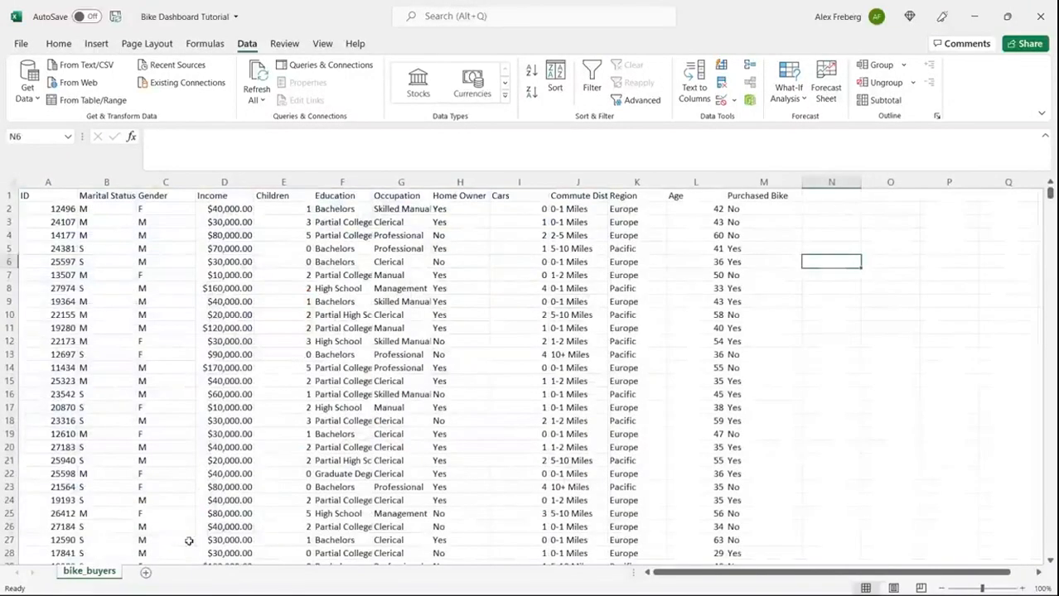
left_click(146, 573)
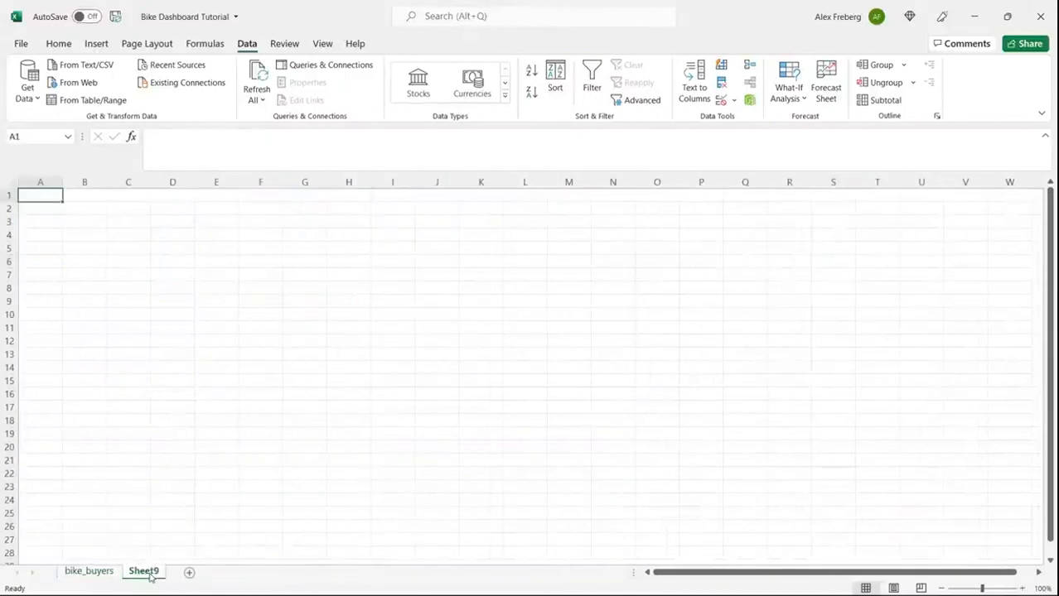
double_click(143, 572)
type("Das")
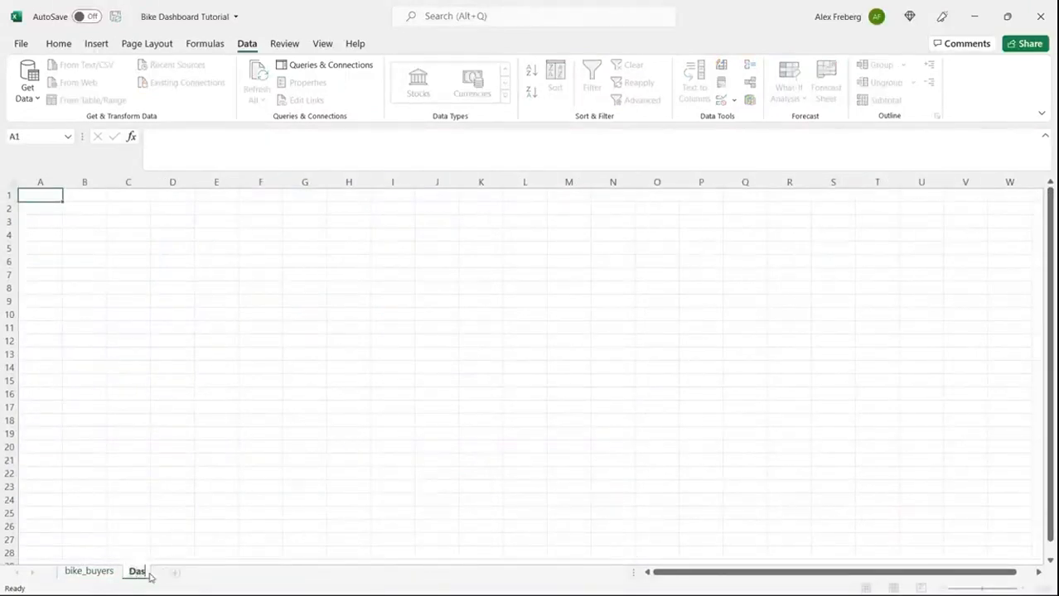
type("hboard")
key("Return")
Add another new sheet after Dashboard and name it Pivot Table.
left_click(206, 573)
type("Pivot")
double_click(208, 572)
type("Pivot")
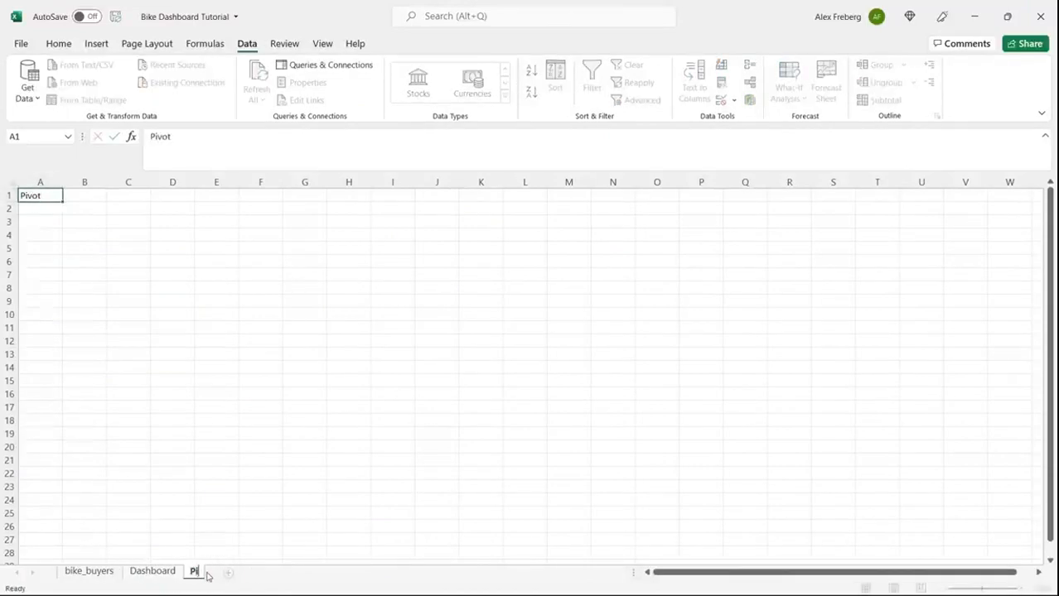
type(" Table")
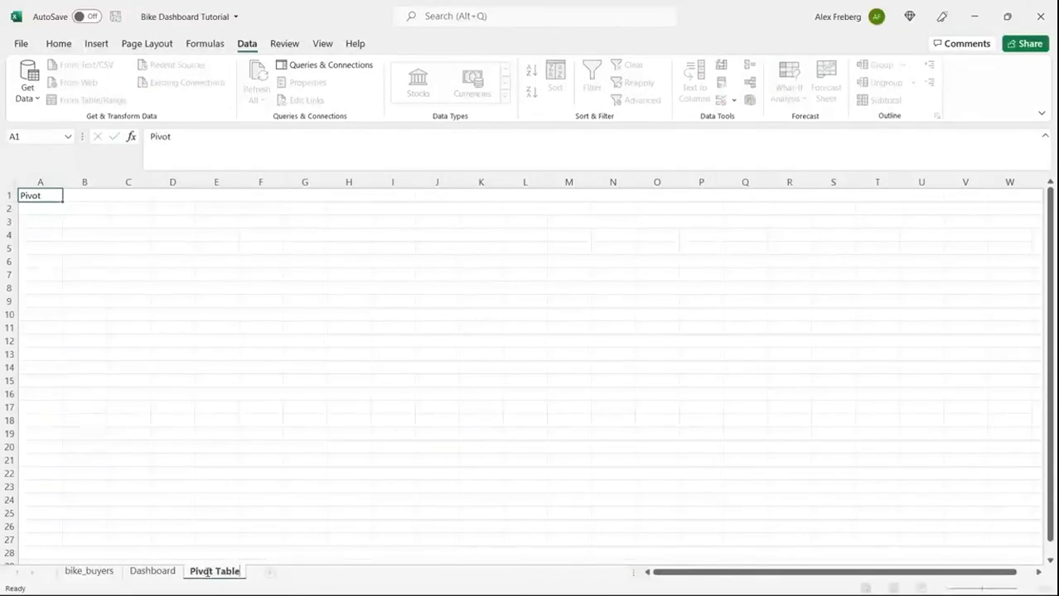
Add a third new sheet and name it Working Sheet.
left_click(270, 573)
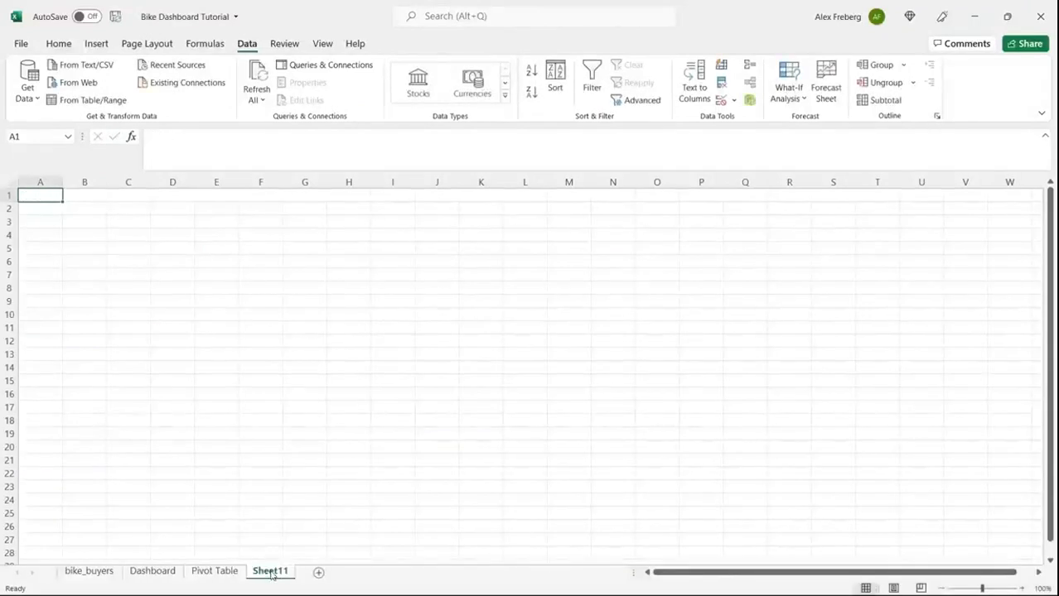
double_click(270, 572)
type("Working Sheet")
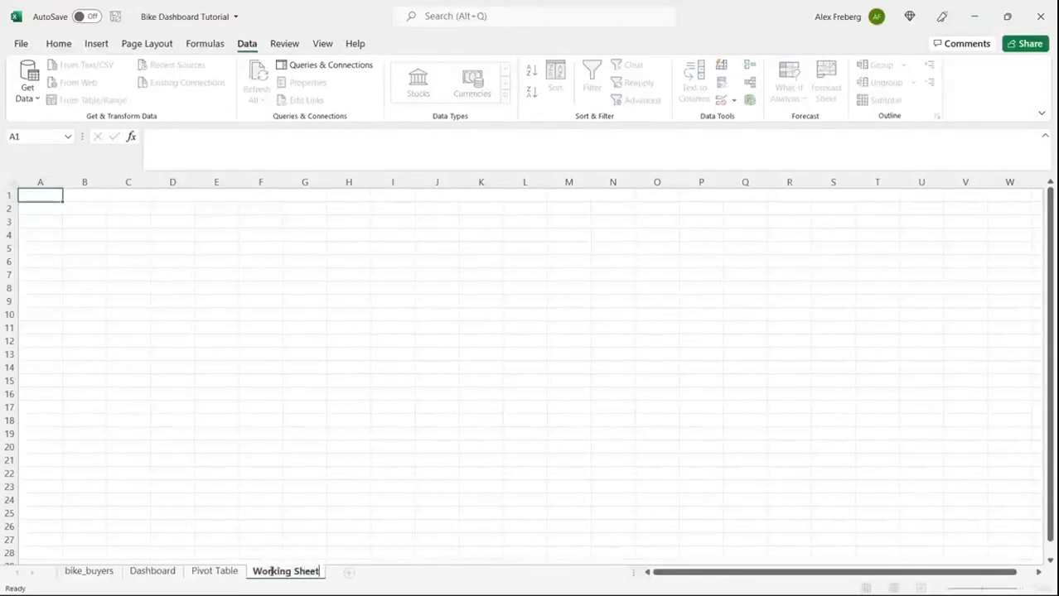
left_click(266, 515)
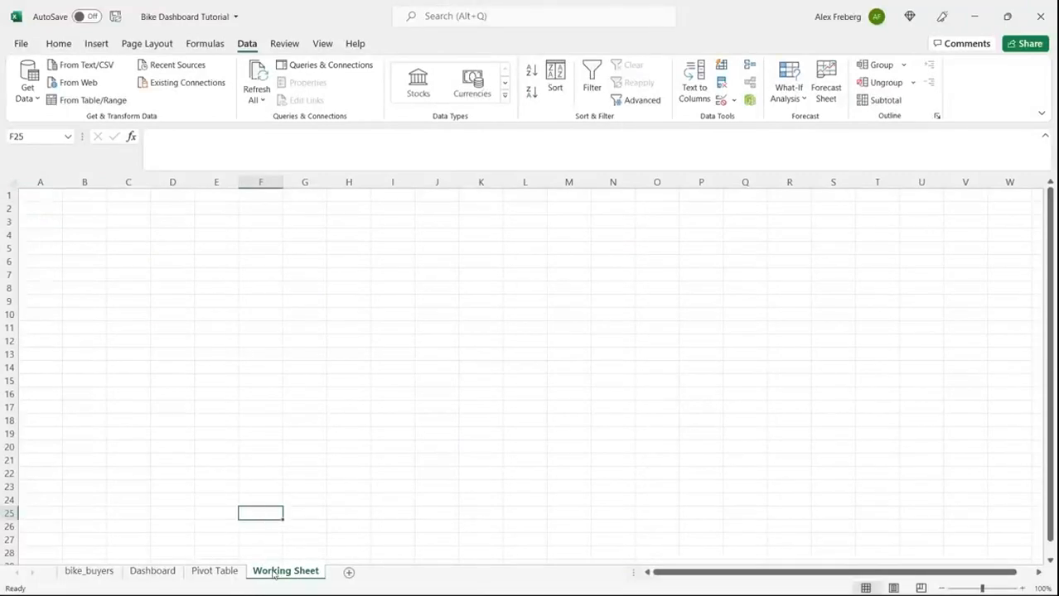
Reorder the sheets so Working Sheet follows bike_buyers and Pivot Table comes before Dashboard.
left_click_drag(265, 580, 166, 575)
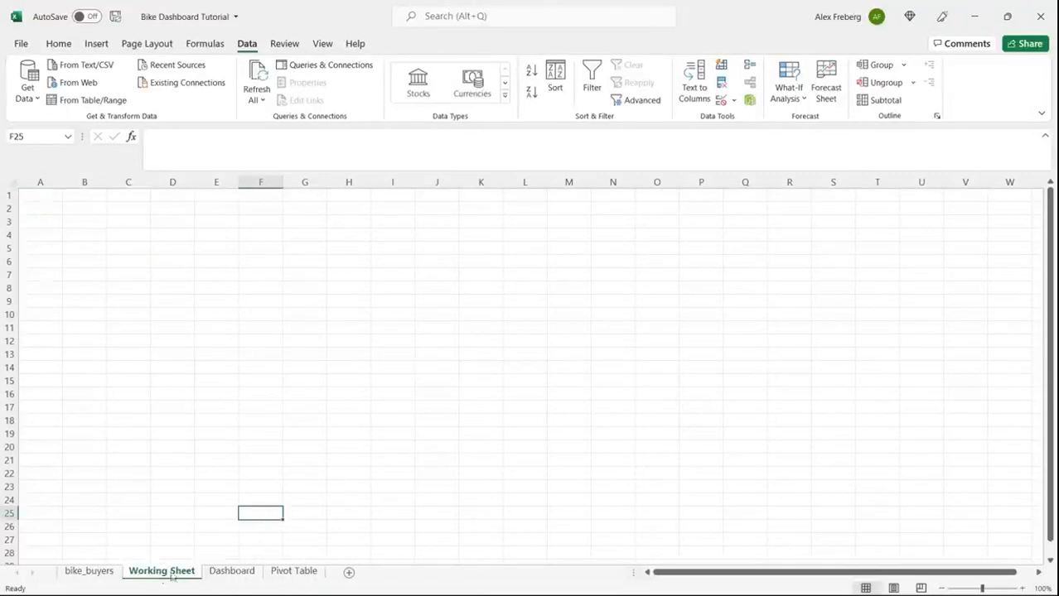
left_click(286, 574)
left_click_drag(282, 575, 236, 574)
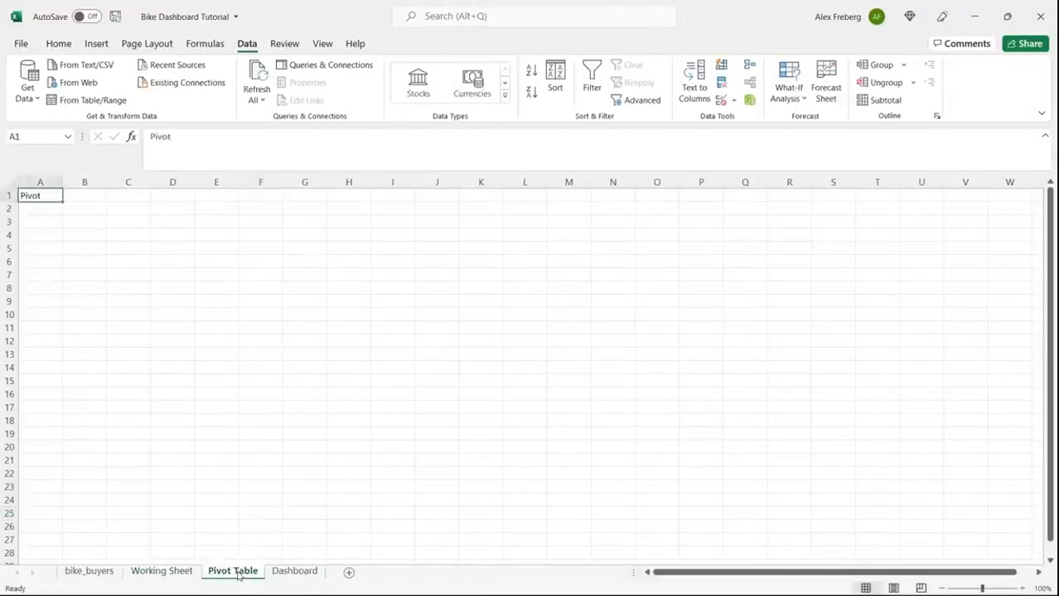
Copy the entire contents of the bike_buyers sheet into Working Sheet.
left_click(89, 572)
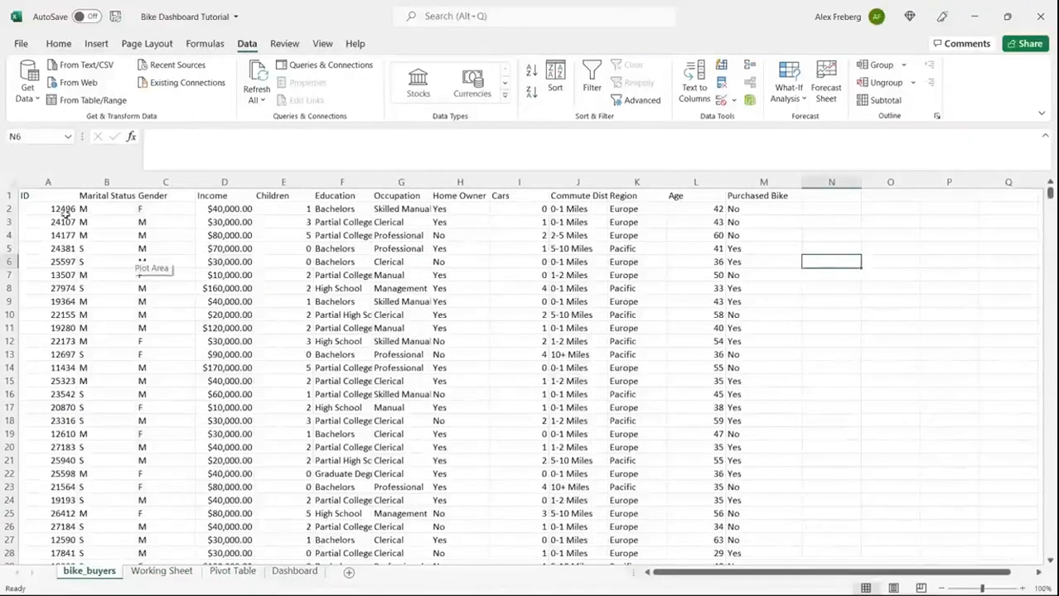
left_click(10, 181)
key("ctrl+c")
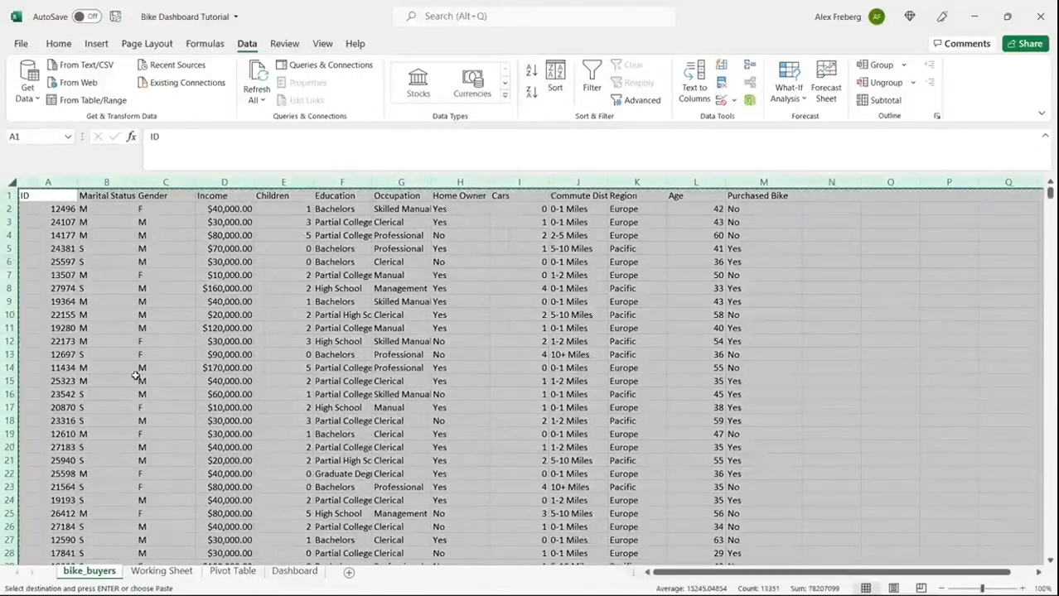
left_click(164, 572)
left_click(96, 251)
key("ctrl+v")
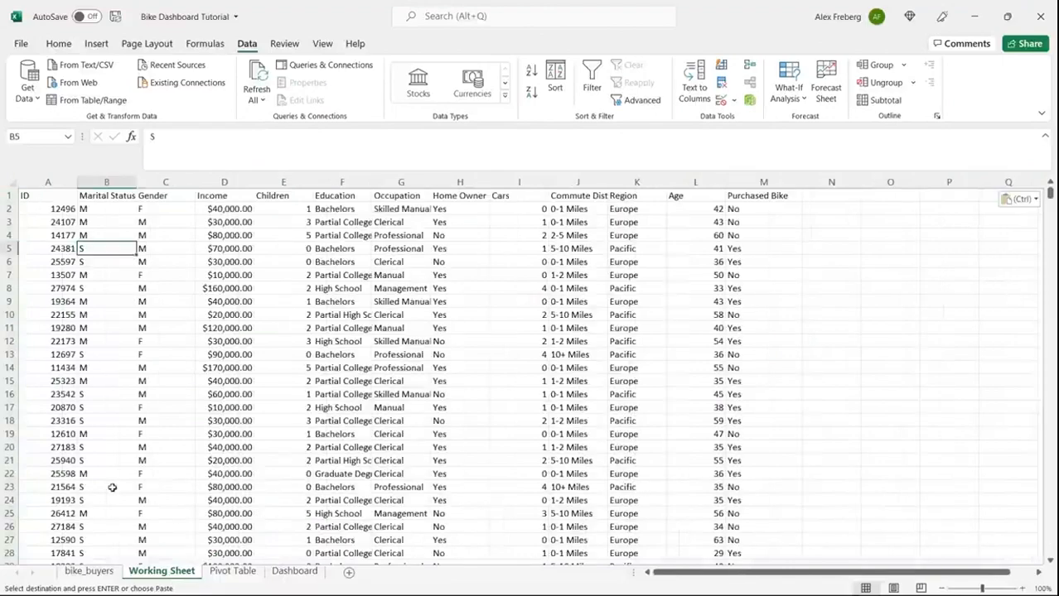
Return to the bike_buyers sheet and clear the copy selection around its data.
left_click(88, 571)
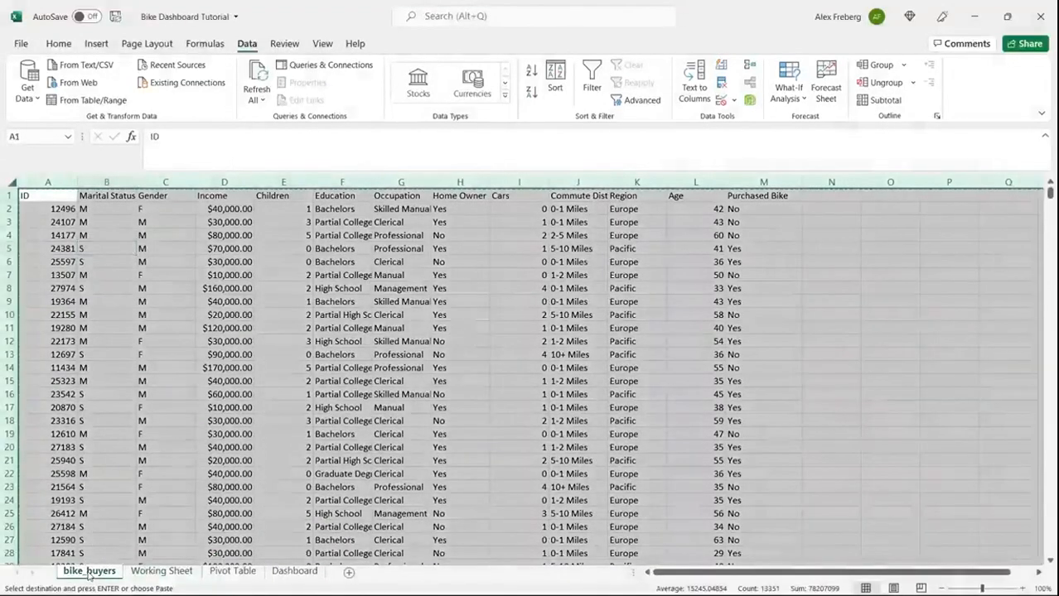
left_click(104, 406)
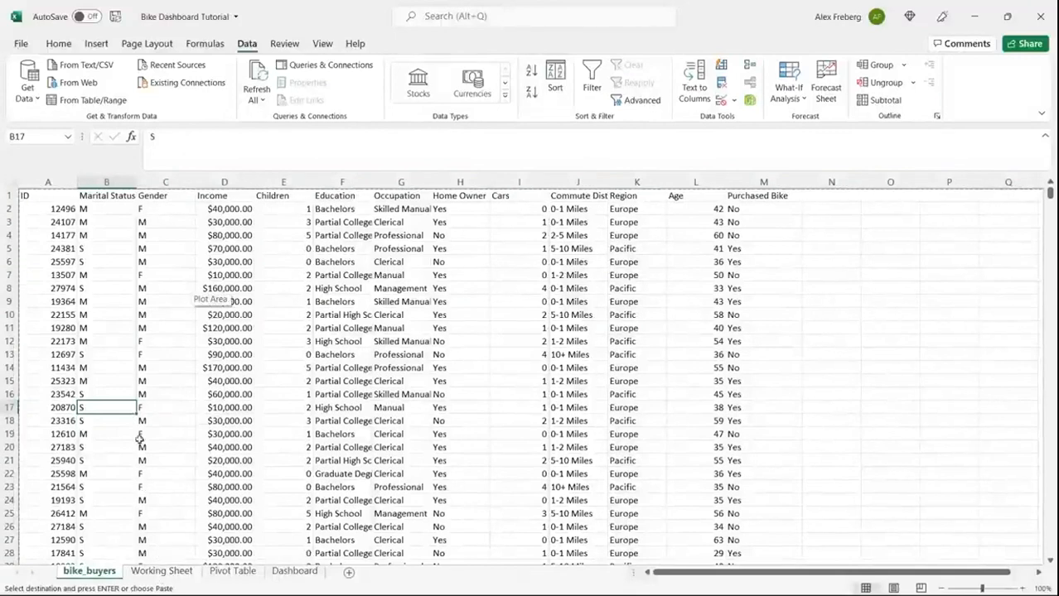
double_click(830, 276)
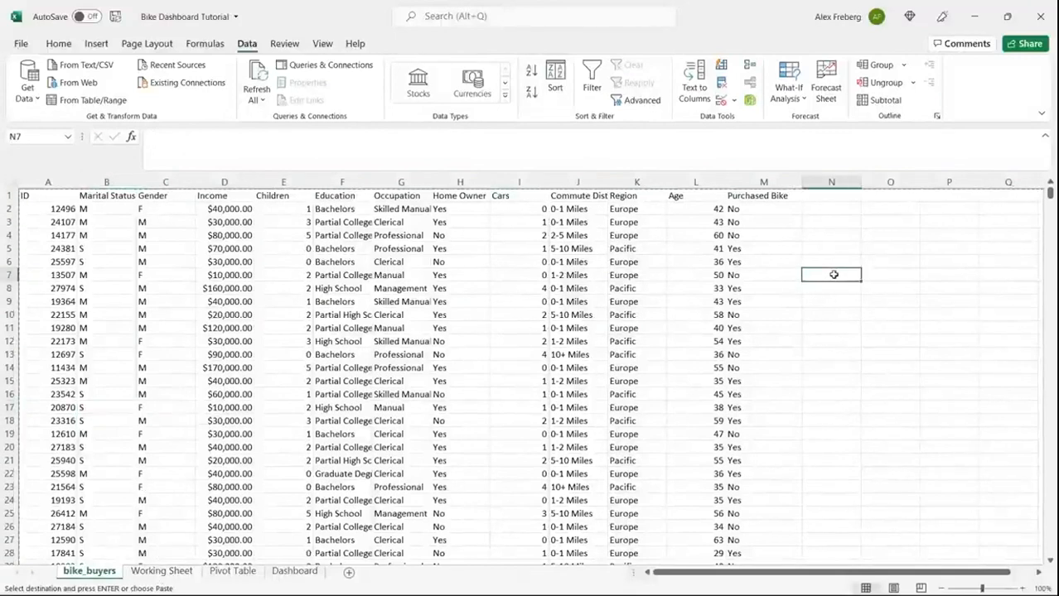
left_click(833, 262)
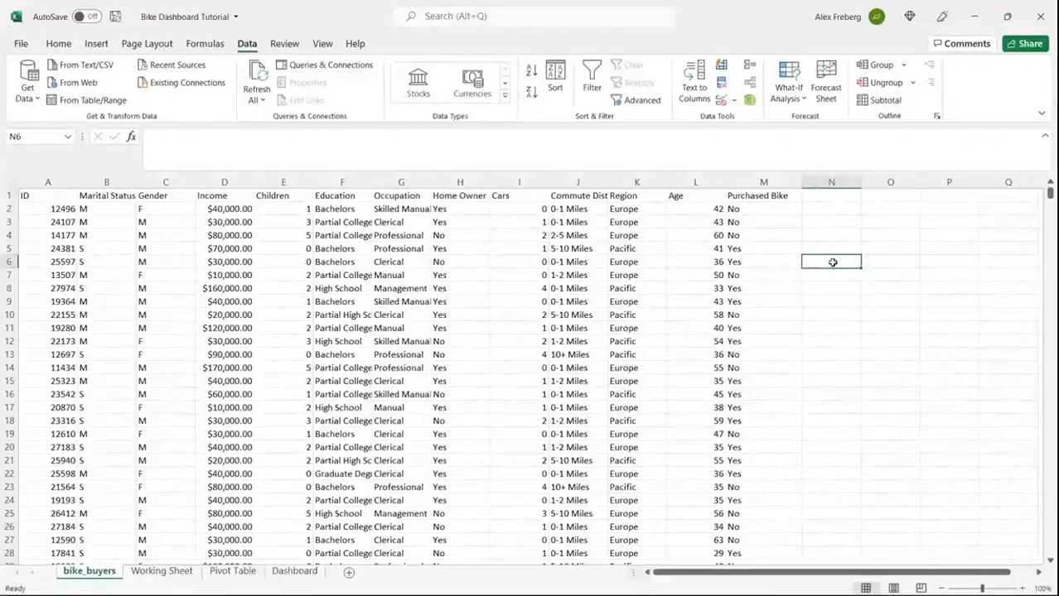
Turn on filters for all columns of the data in Working Sheet.
left_click(170, 571)
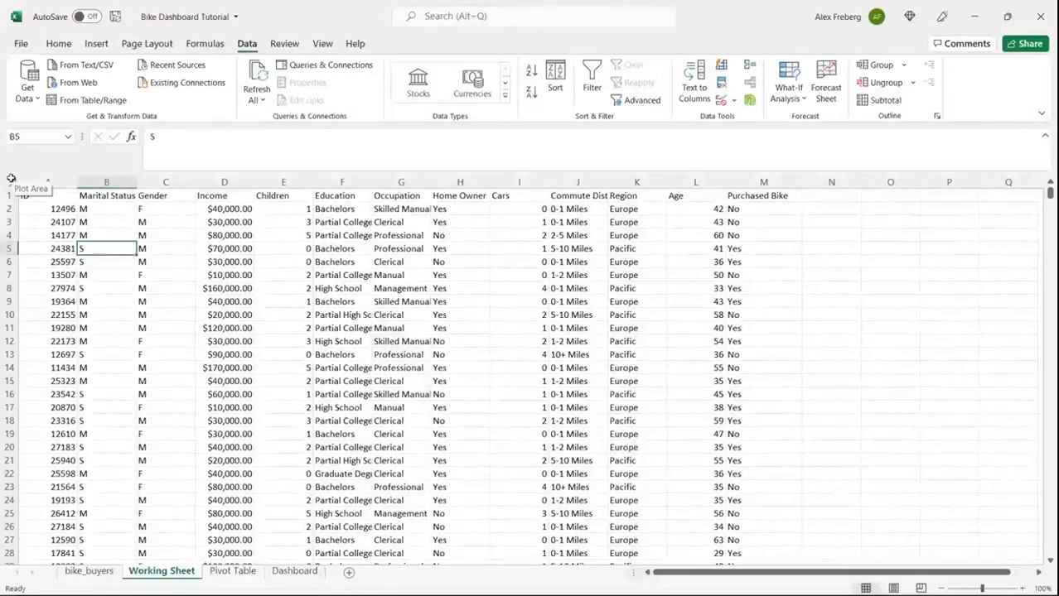
left_click(11, 179)
left_click(592, 79)
left_click(66, 220)
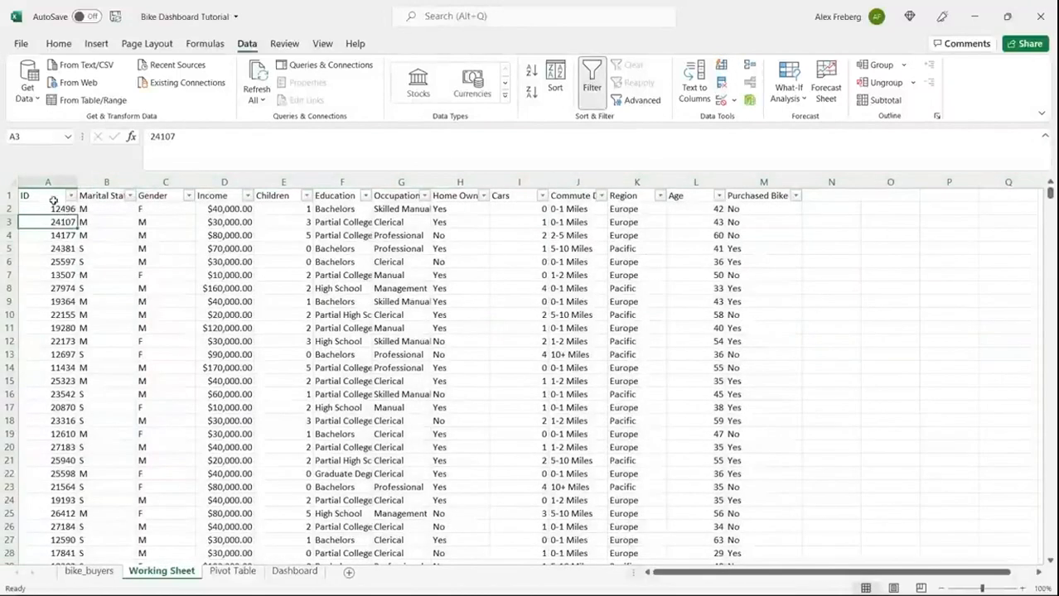
Widen all columns of Working Sheet equally so the headers and values fit.
left_click(10, 180)
left_click_drag(77, 181, 101, 182)
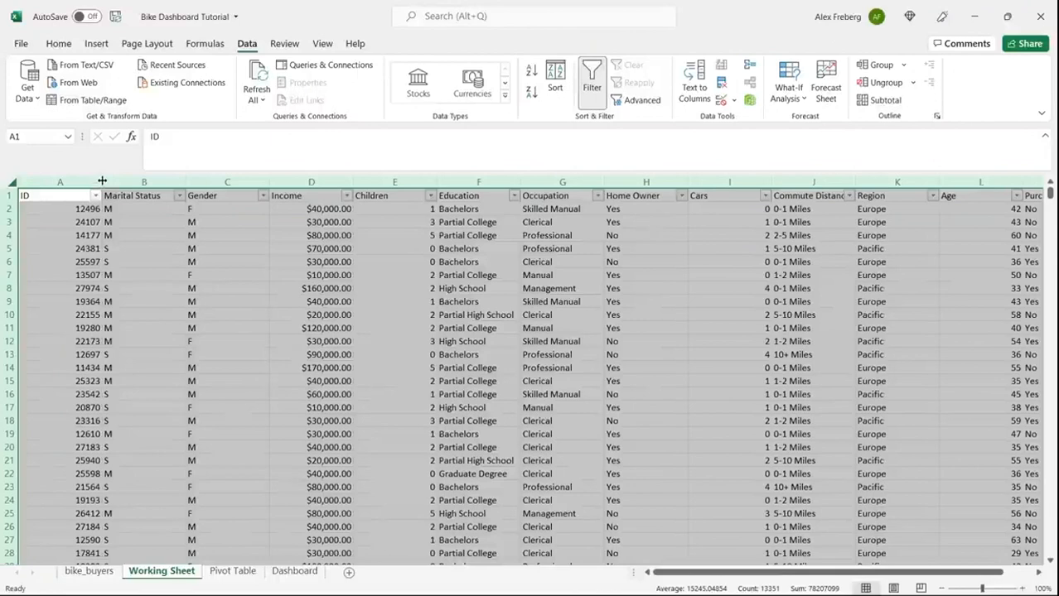
double_click(102, 182)
left_click(112, 222)
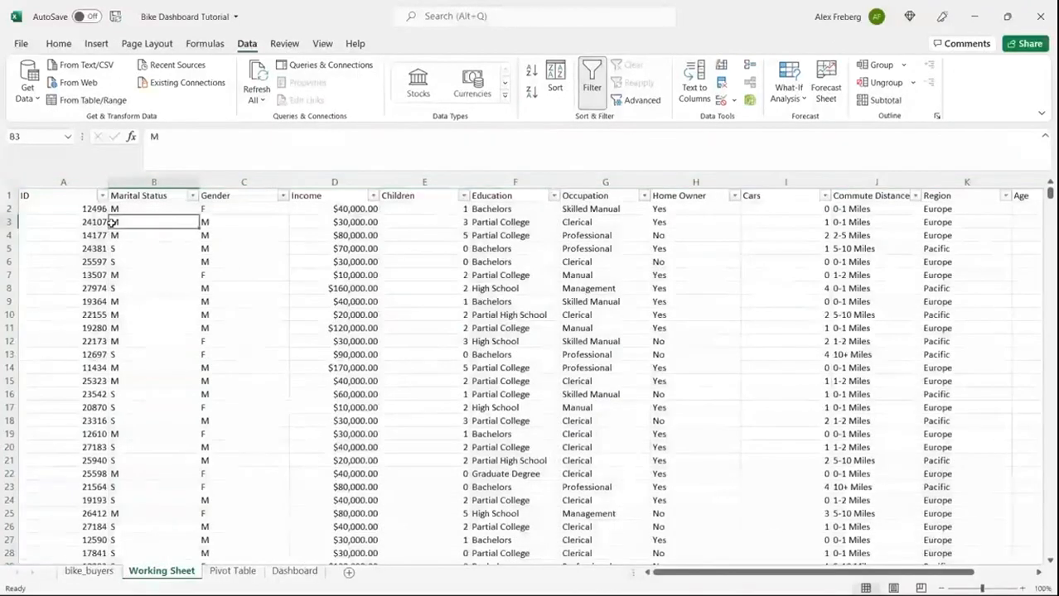
Examine the filter values of the ID, Marital Status, Gender and Purchased Bike columns without filtering anything.
left_click(102, 197)
left_click(231, 310)
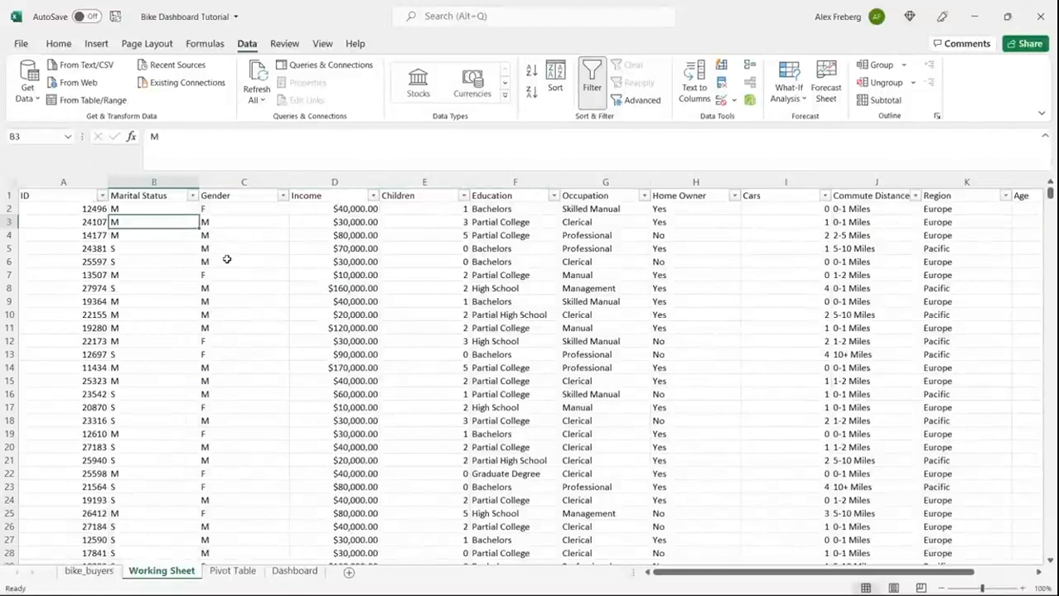
left_click(191, 196)
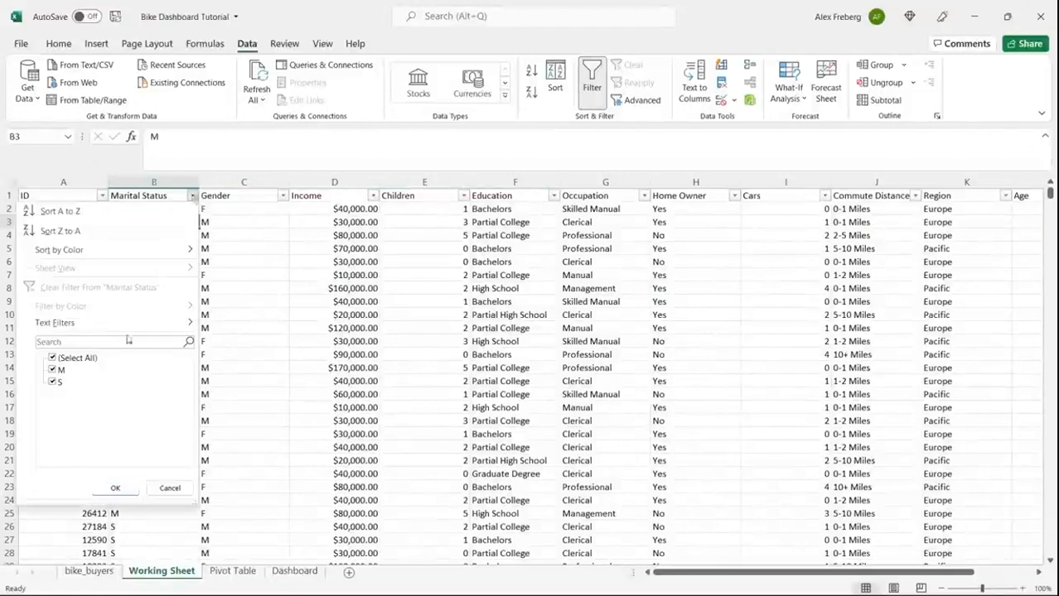
left_click(252, 241)
left_click(283, 196)
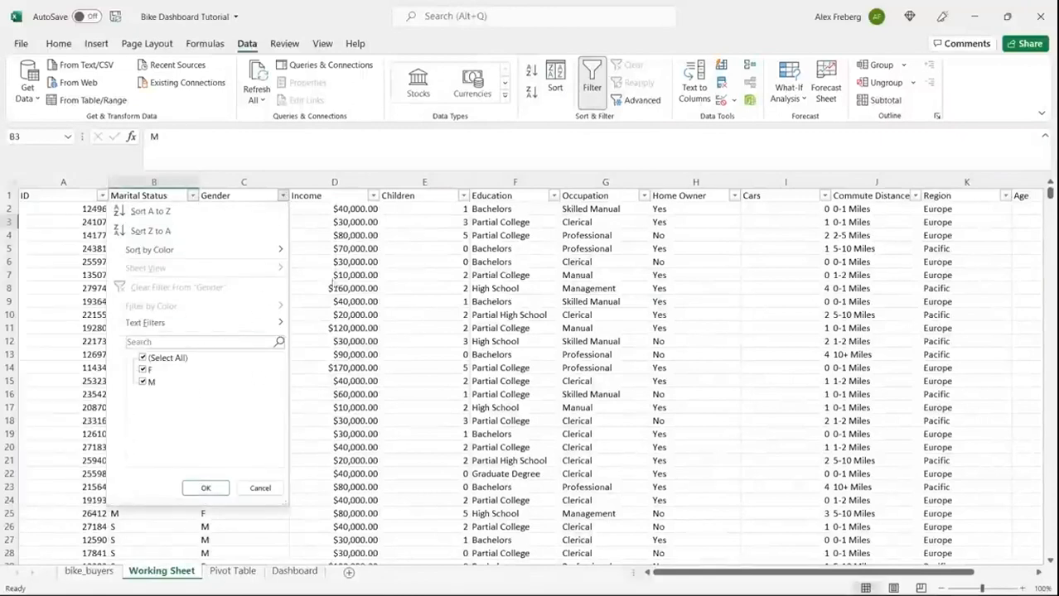
left_click(326, 253)
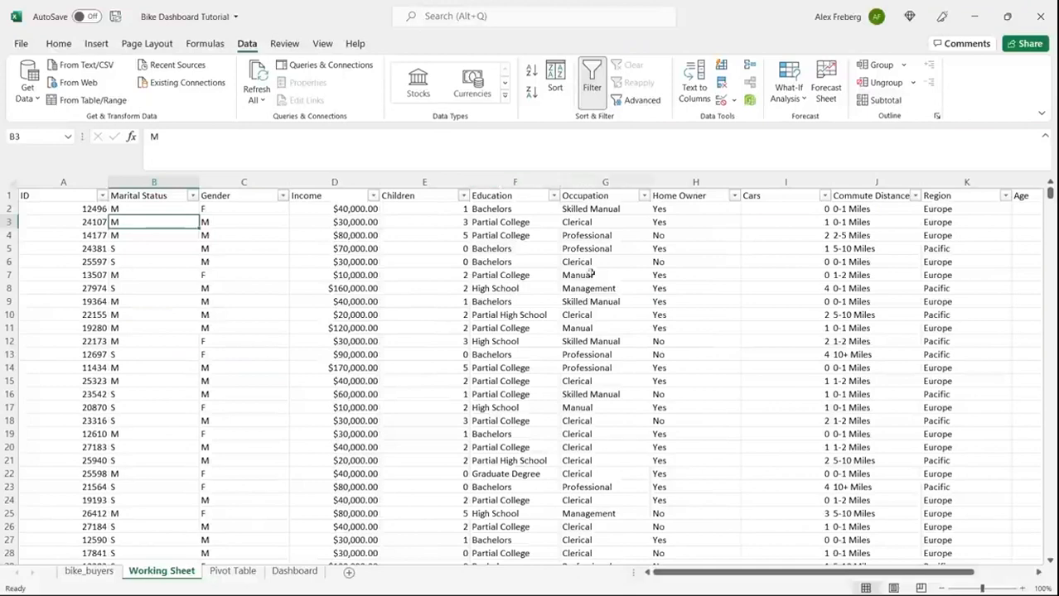
scroll(605, 321, "right", 3)
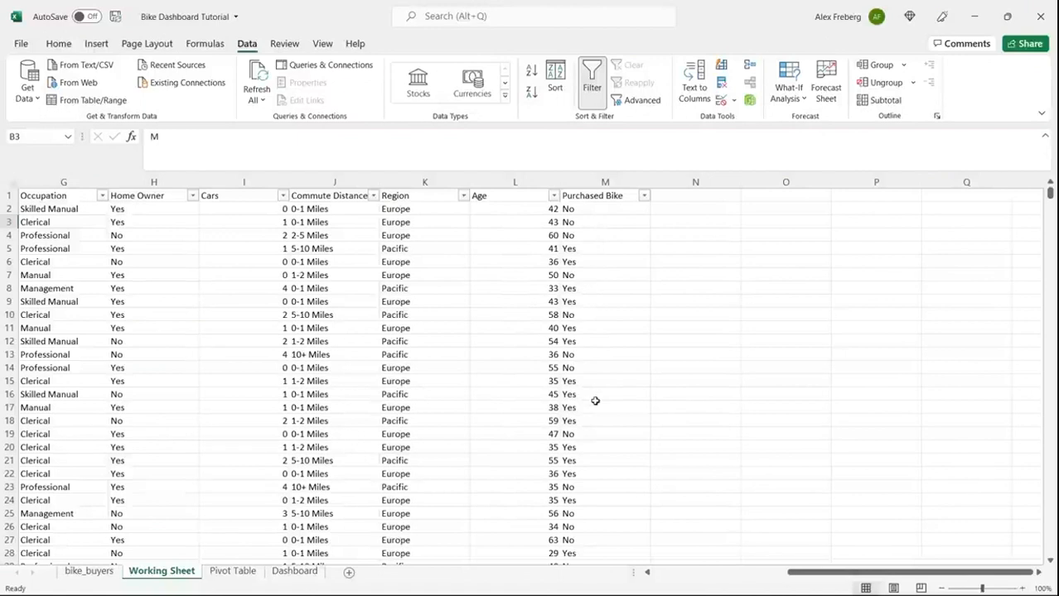
left_click(645, 196)
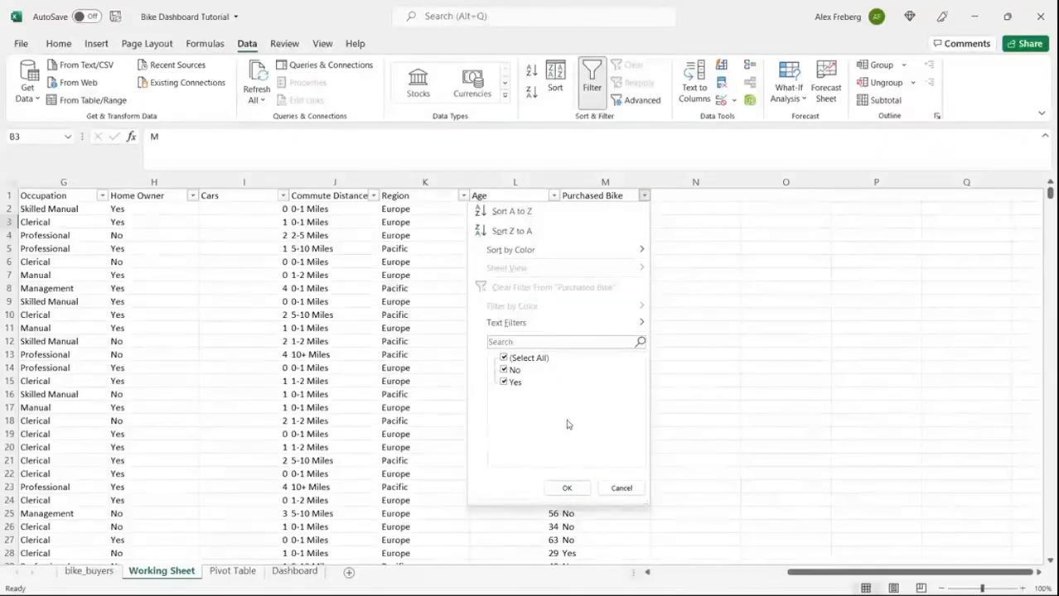
left_click(696, 357)
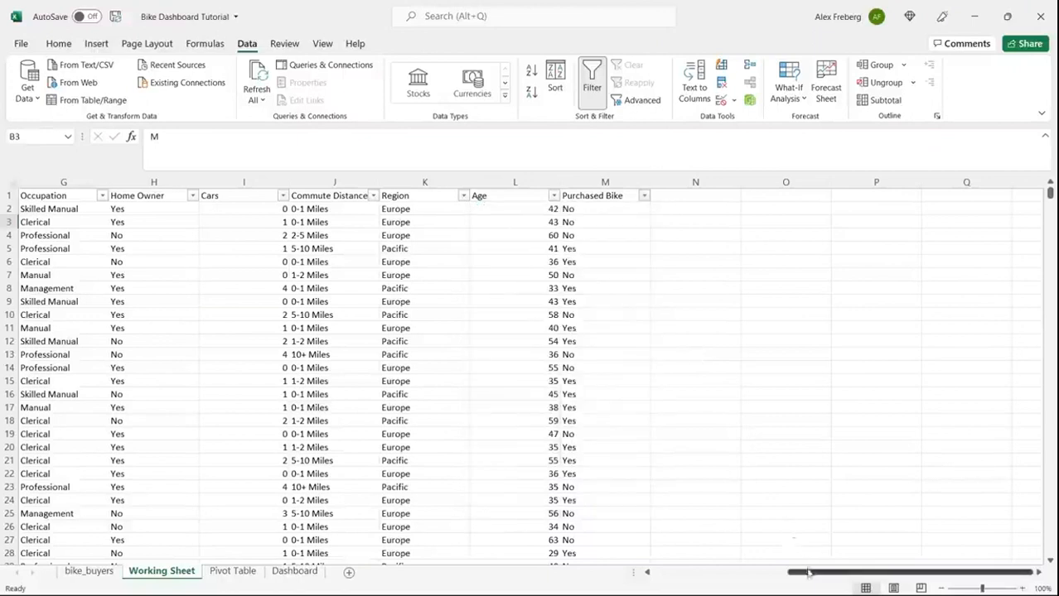
Remove duplicate rows from the whole Working Sheet, comparing all columns and treating the first row as headers.
left_click_drag(809, 573, 664, 588)
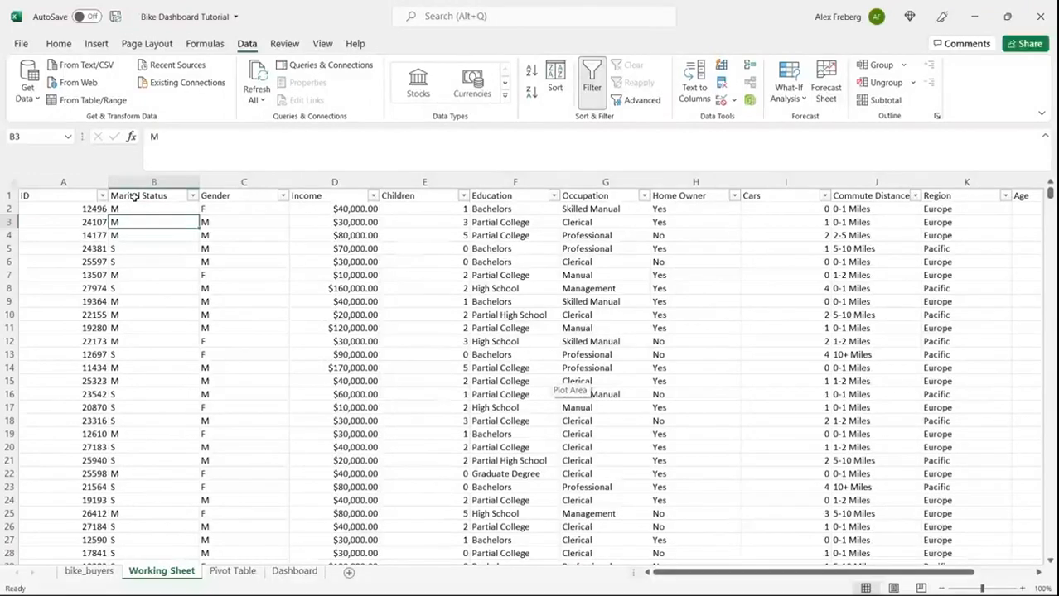
left_click(10, 182)
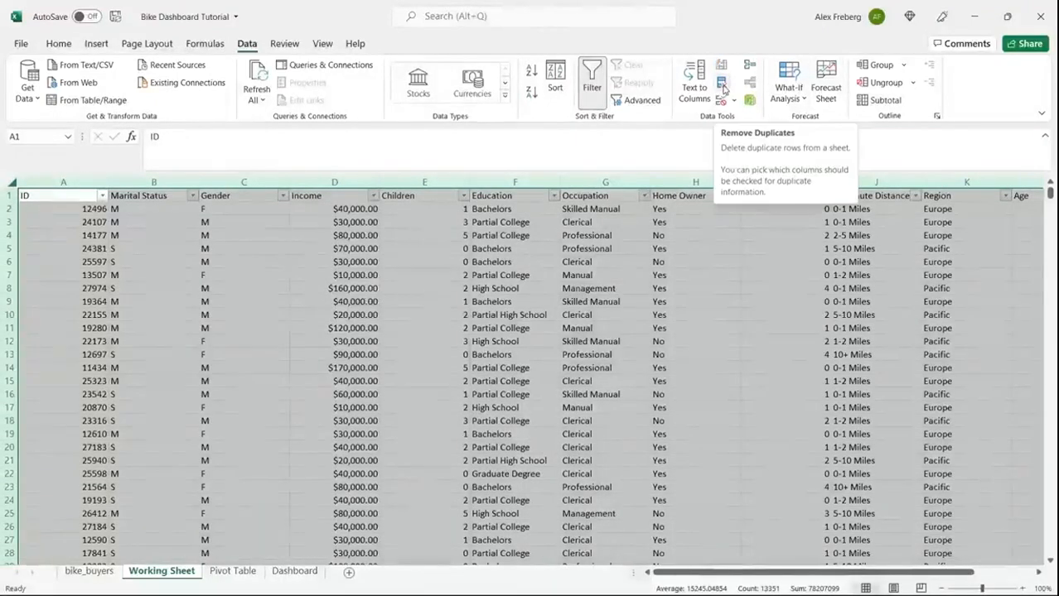
left_click(722, 89)
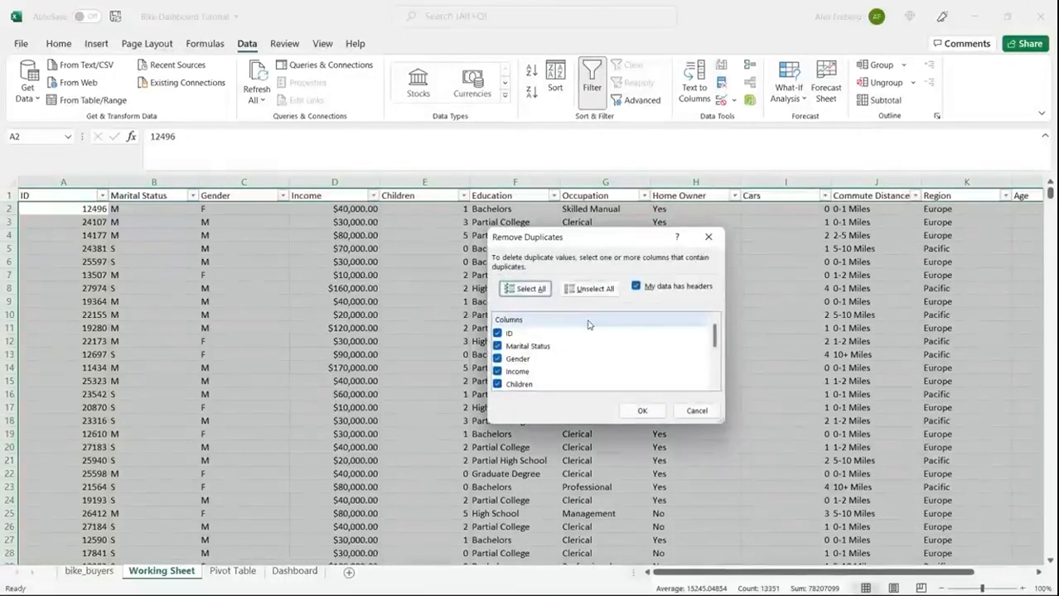
left_click_drag(715, 340, 716, 318)
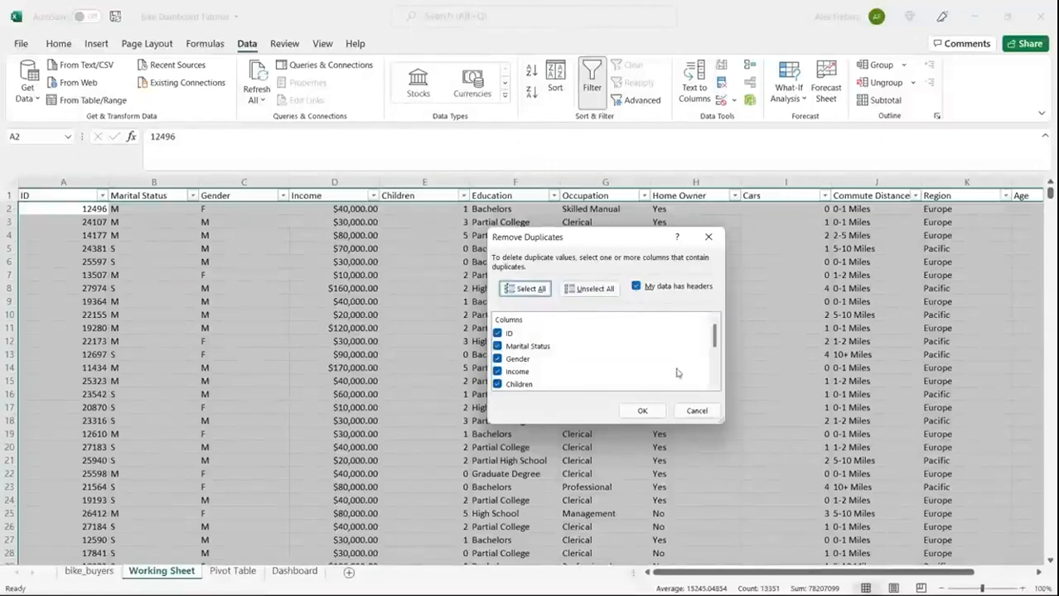
left_click(642, 411)
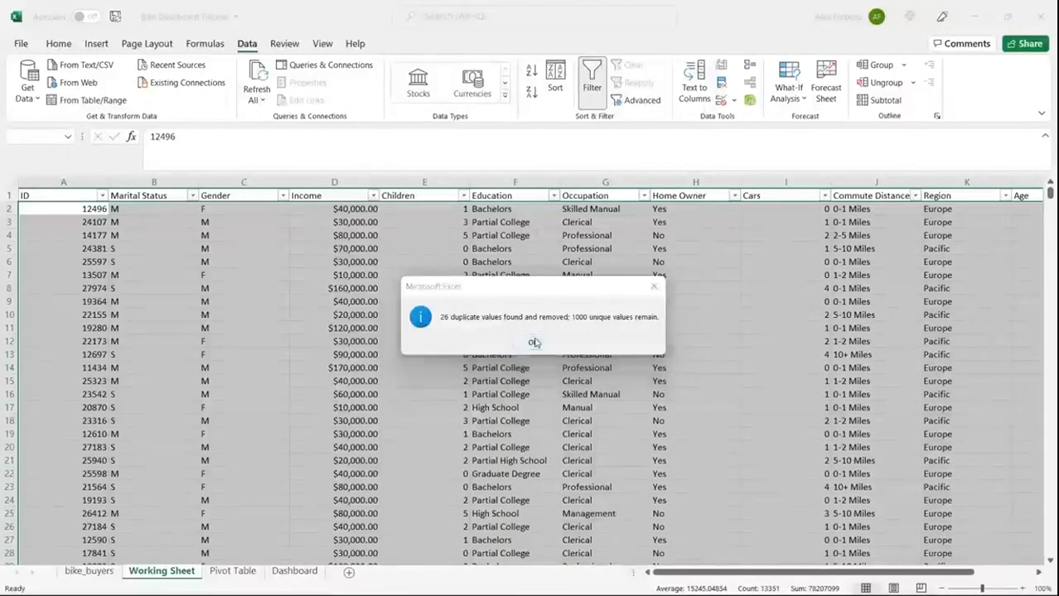
left_click(533, 342)
left_click(534, 329)
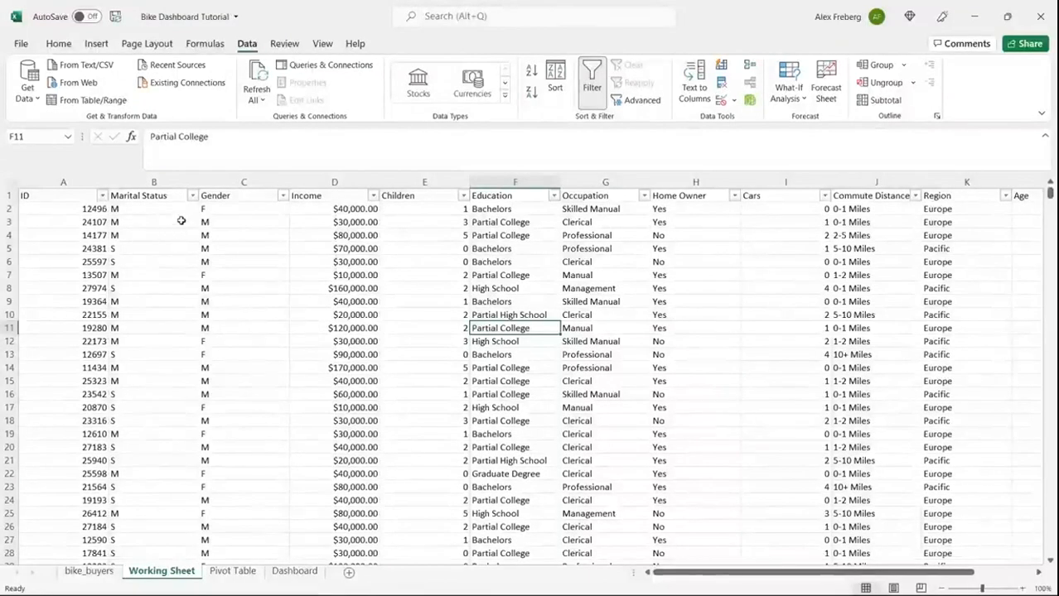
Replace every M with Married in the whole Marital Status column, matching case and searching by columns.
left_click(155, 181)
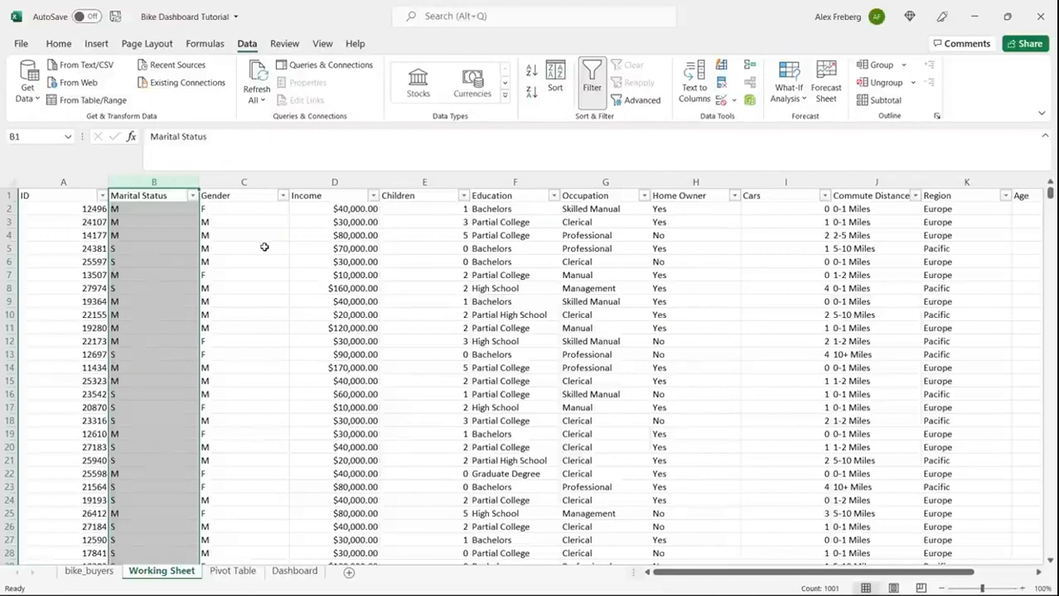
key("ctrl+h")
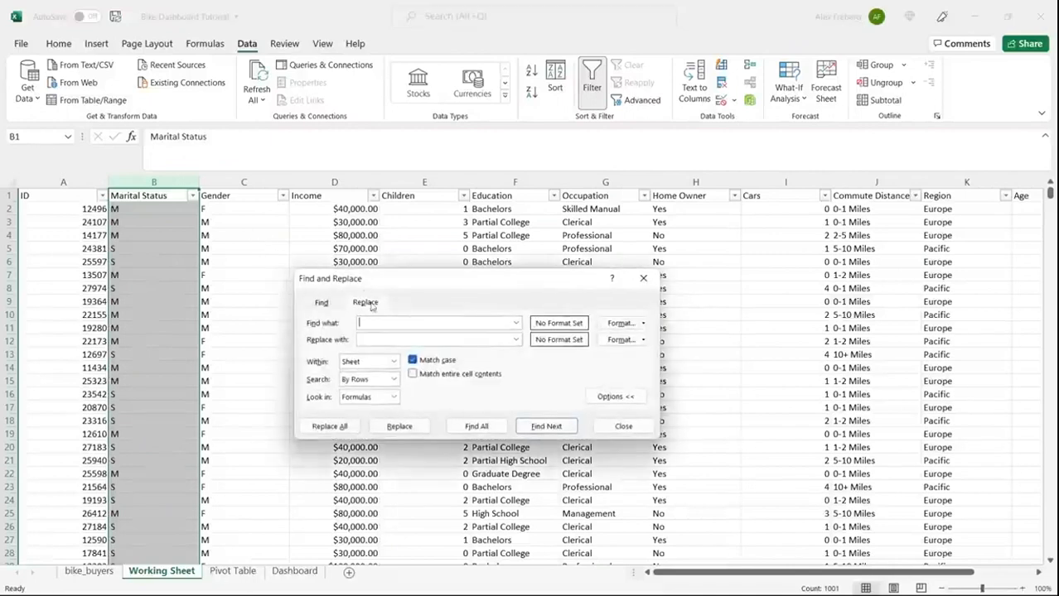
left_click_drag(421, 279, 435, 232)
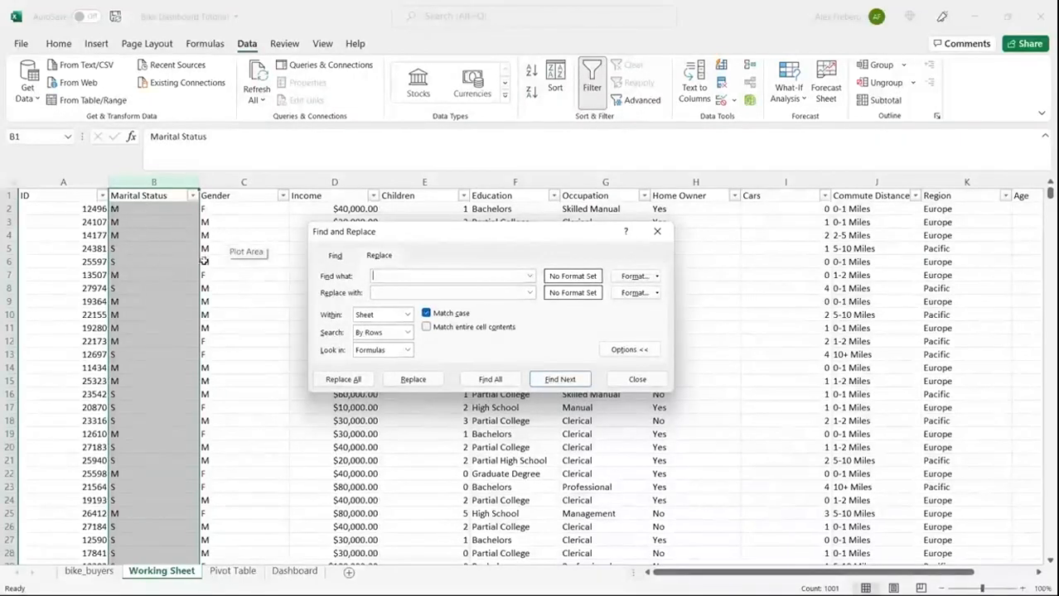
left_click(407, 332)
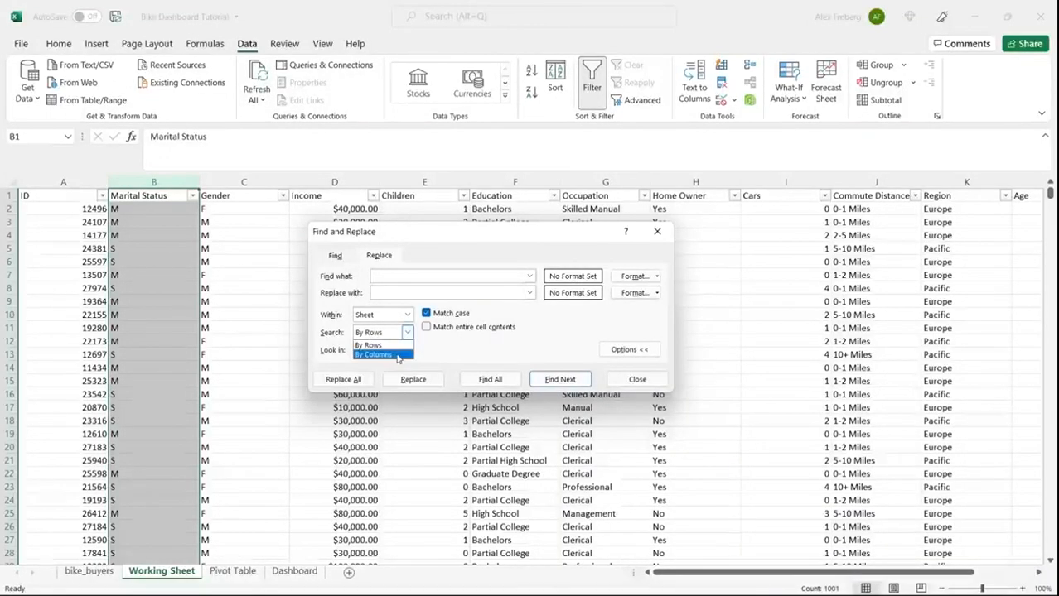
left_click(404, 354)
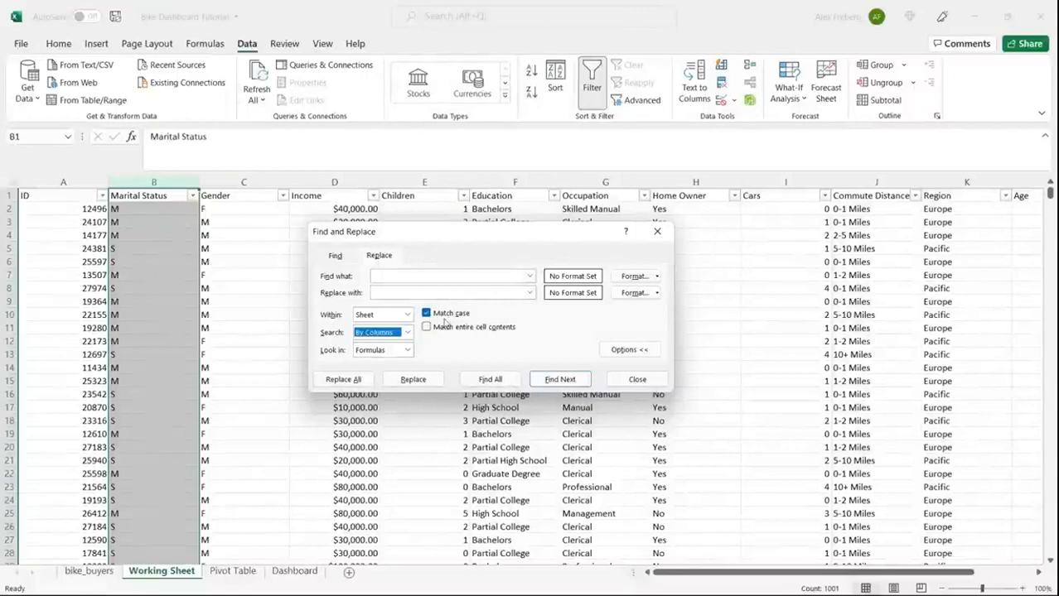
left_click(445, 278)
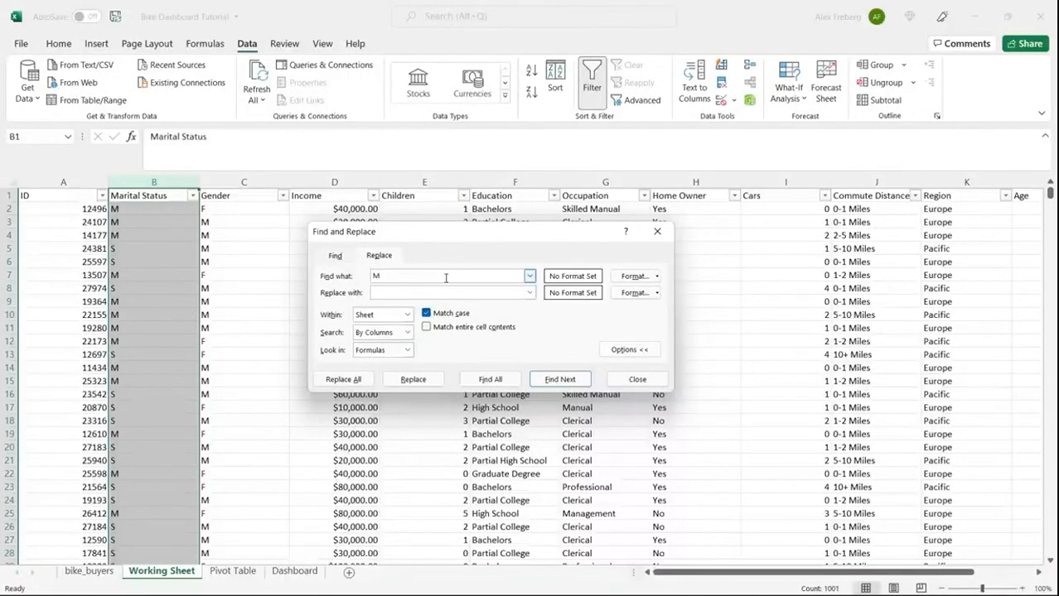
left_click(434, 296)
type("Married")
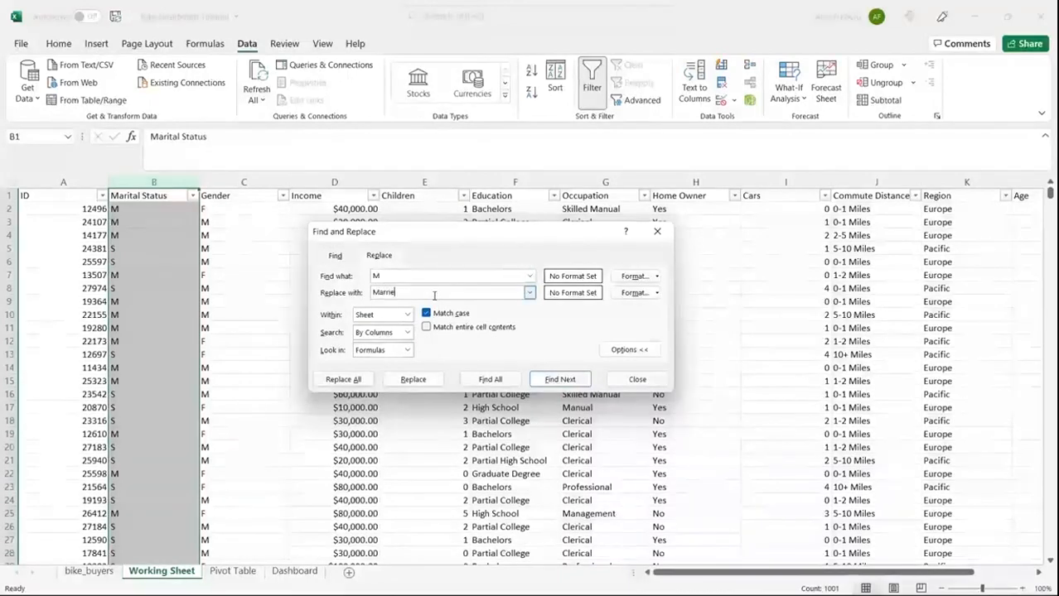
left_click(354, 380)
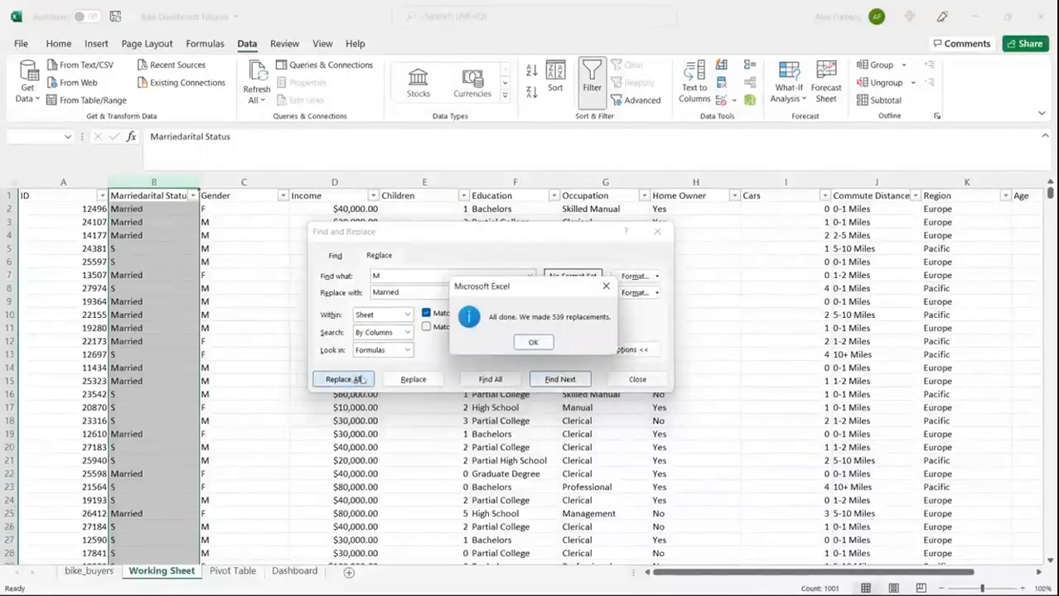
left_click(531, 342)
Replace every S with Single in the Marital Status column, and finish the find-and-replace.
double_click(432, 279)
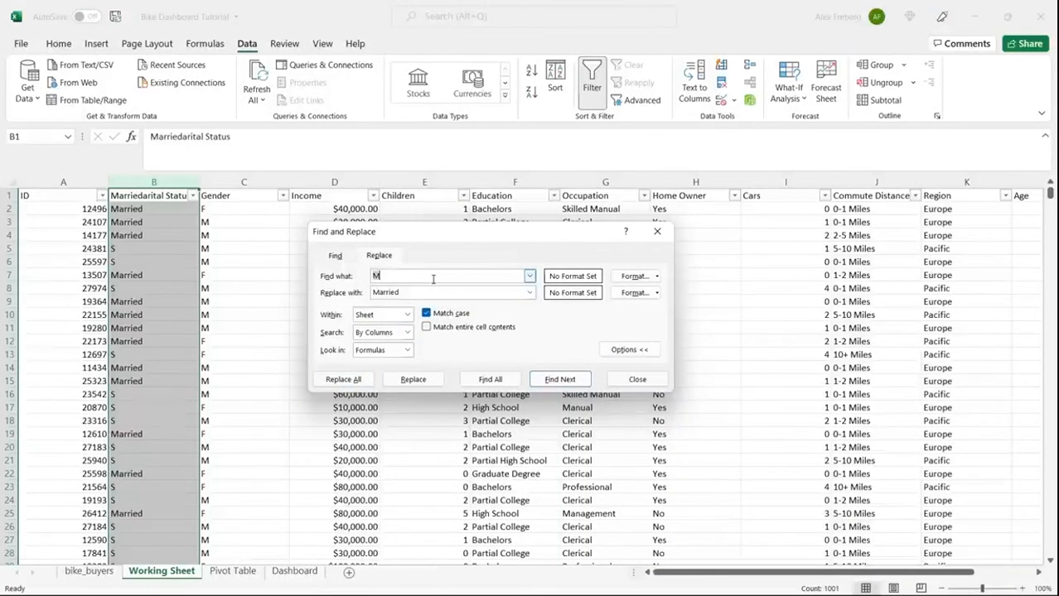
double_click(425, 294)
type("S")
left_click(343, 379)
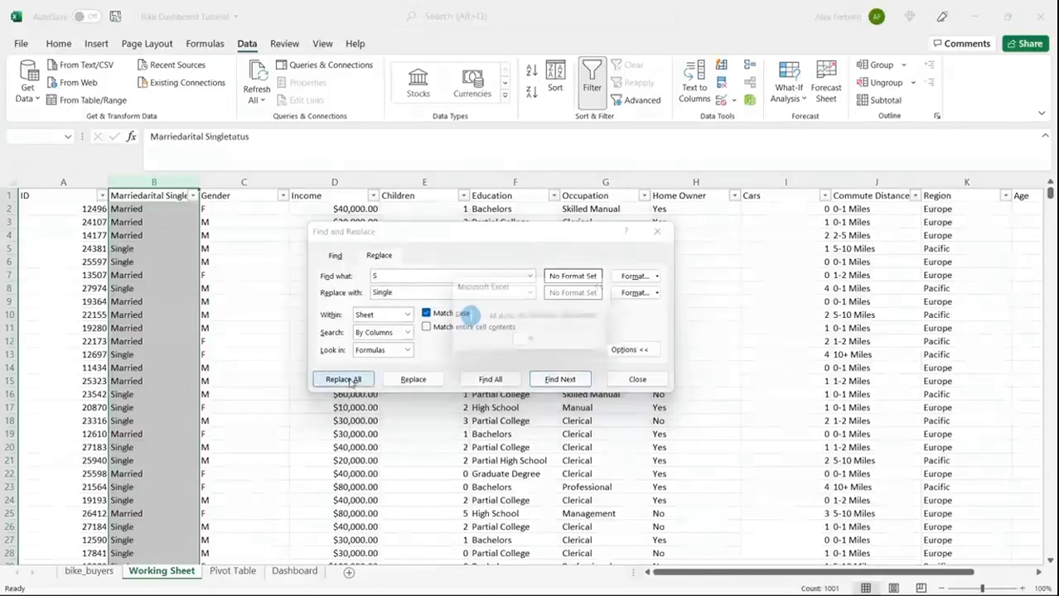
left_click(542, 342)
left_click(656, 232)
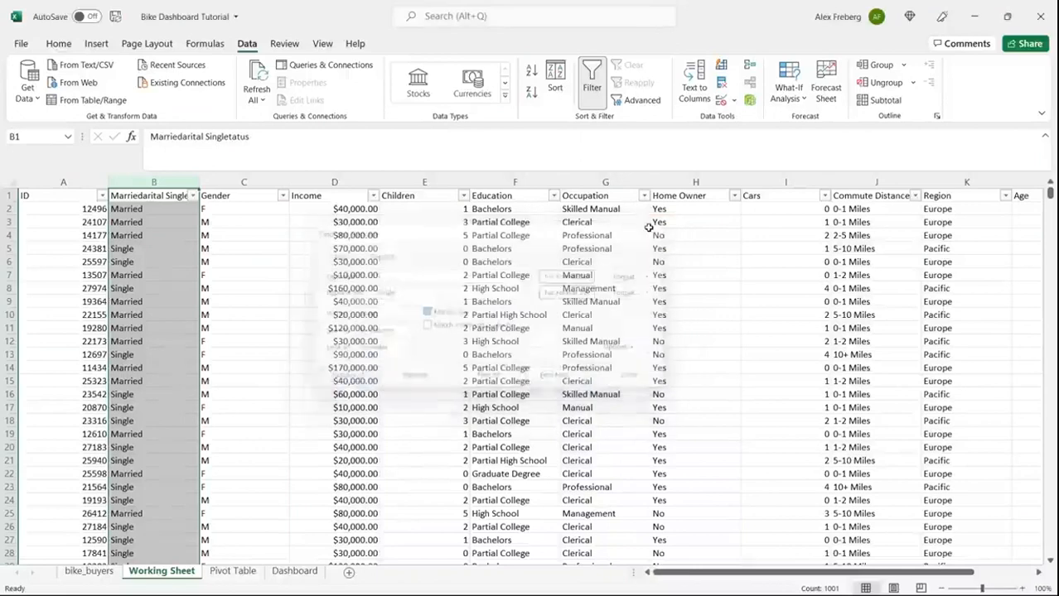
Replace every M with Male in the whole Gender column, matching case.
left_click(242, 181)
key("ctrl+h")
left_click(386, 291)
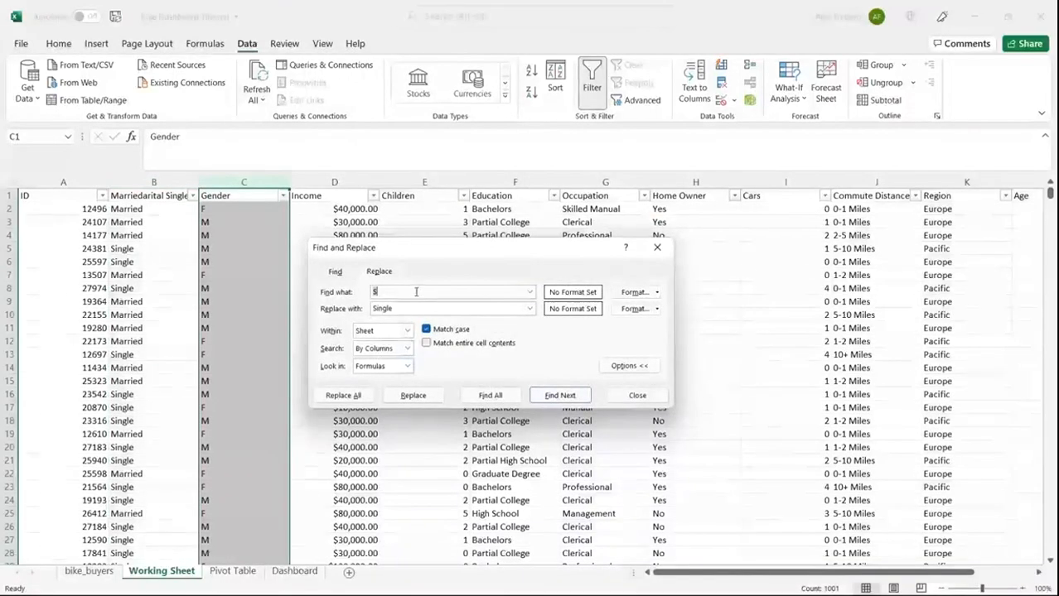
type("M")
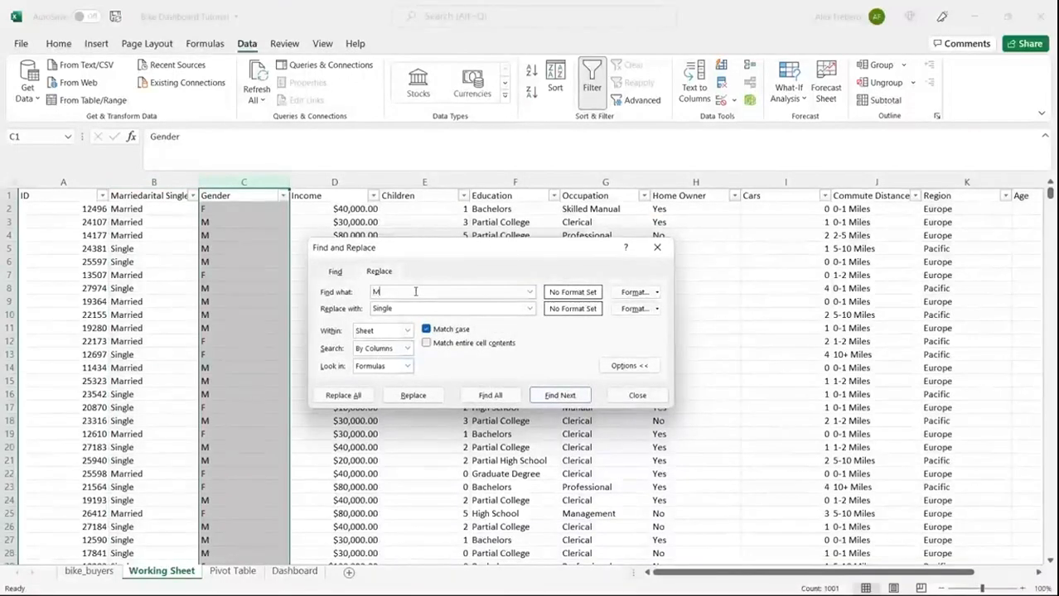
double_click(410, 307)
type("Mal")
left_click(341, 395)
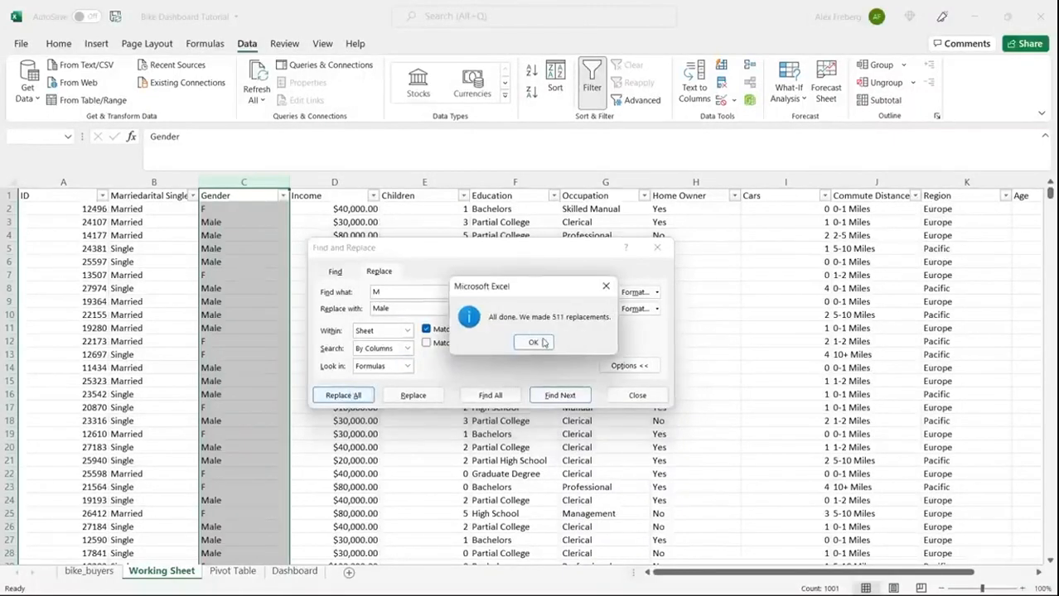
left_click(534, 343)
Replace every F with Female in the Gender column, and finish the find-and-replace.
left_click(434, 290)
key("BackSpace")
type("F")
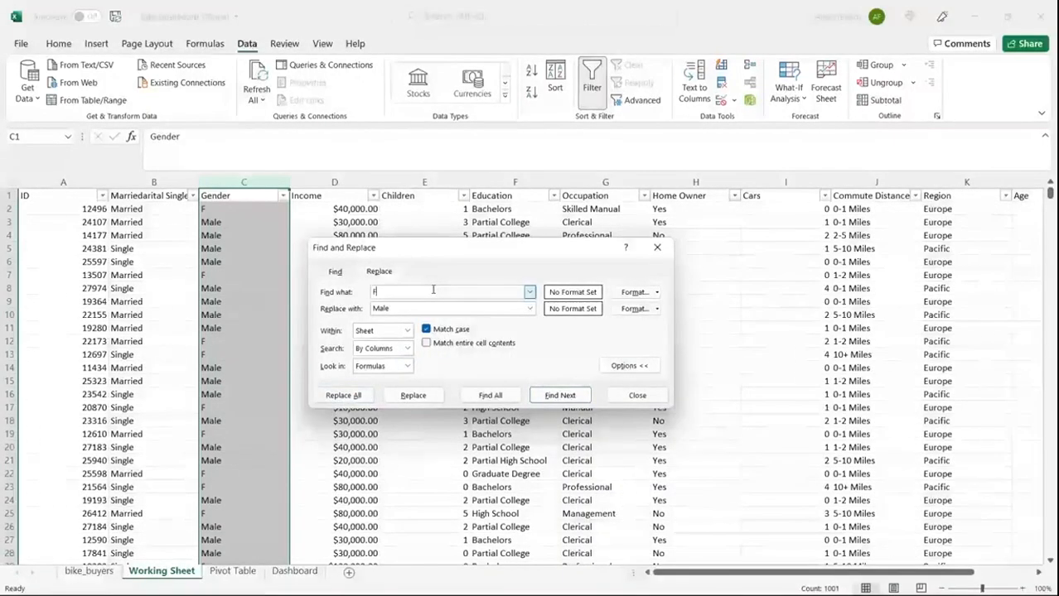
double_click(420, 307)
type("Female")
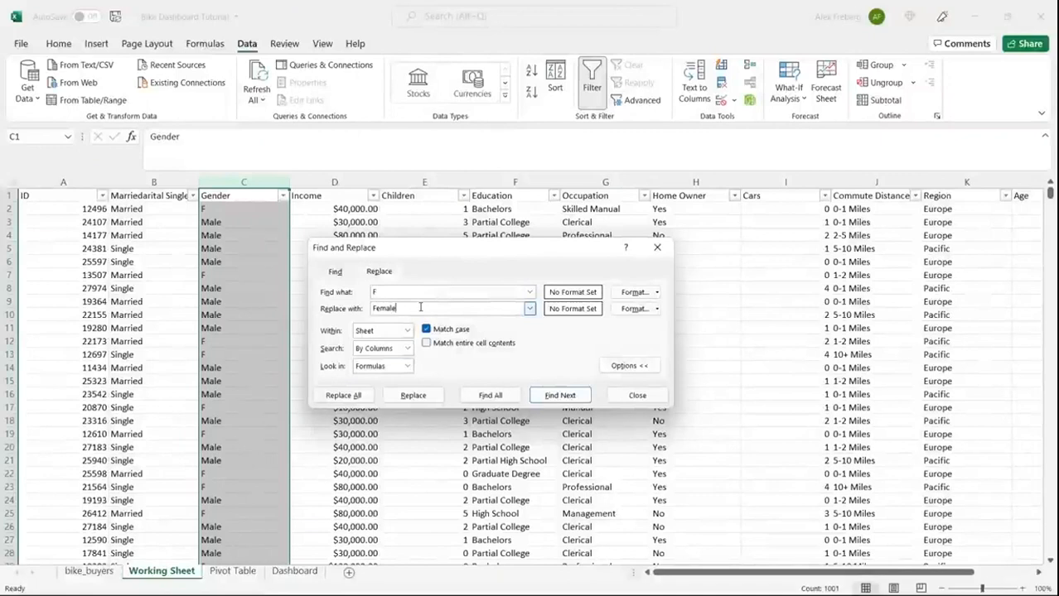
left_click(342, 395)
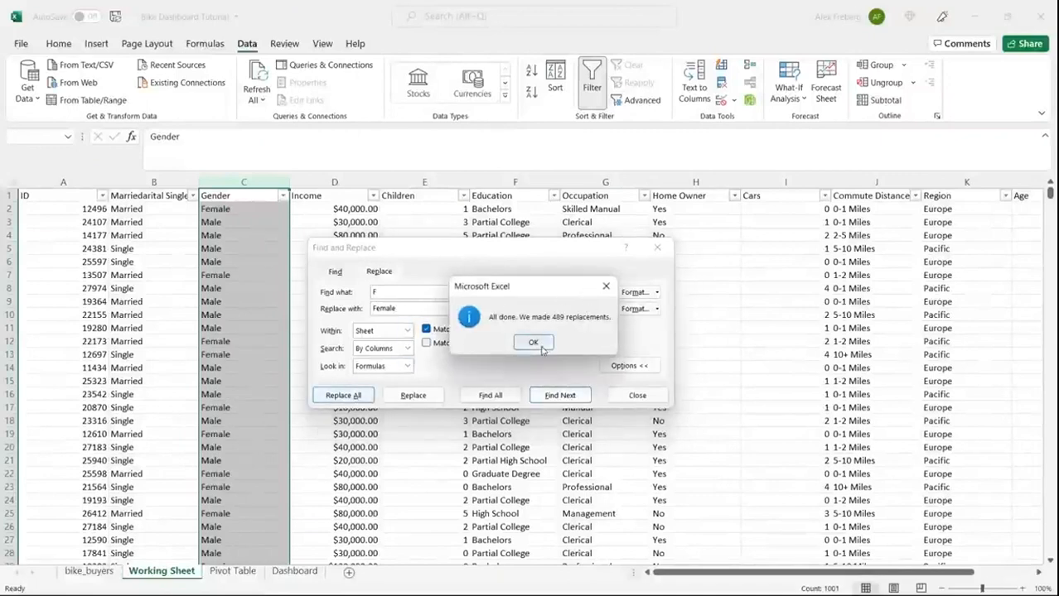
left_click(534, 342)
left_click(657, 248)
left_click(410, 284)
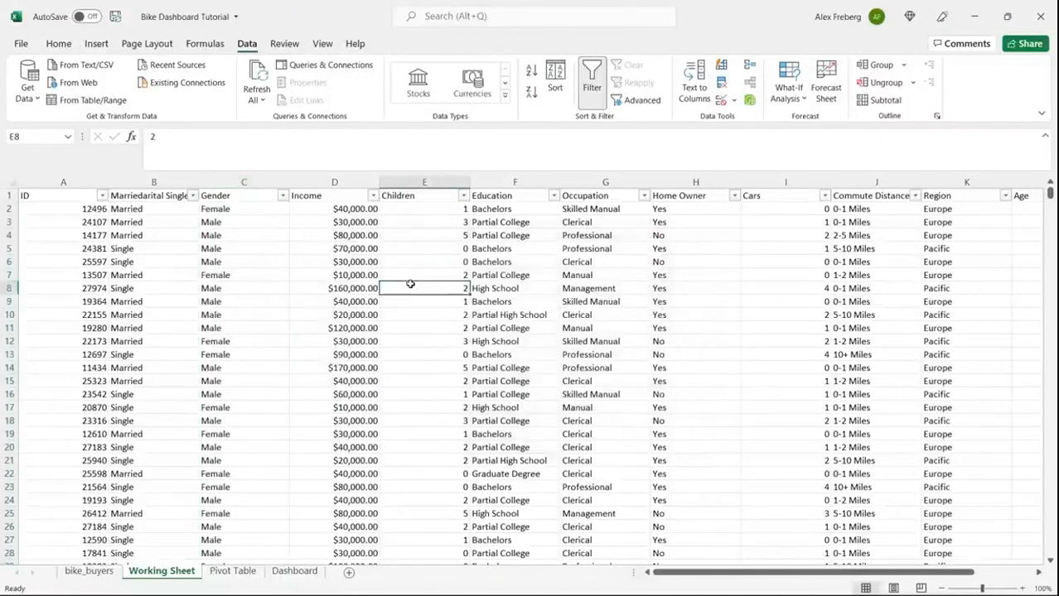
Format the whole Income column as Currency with no decimal places.
left_click(340, 179)
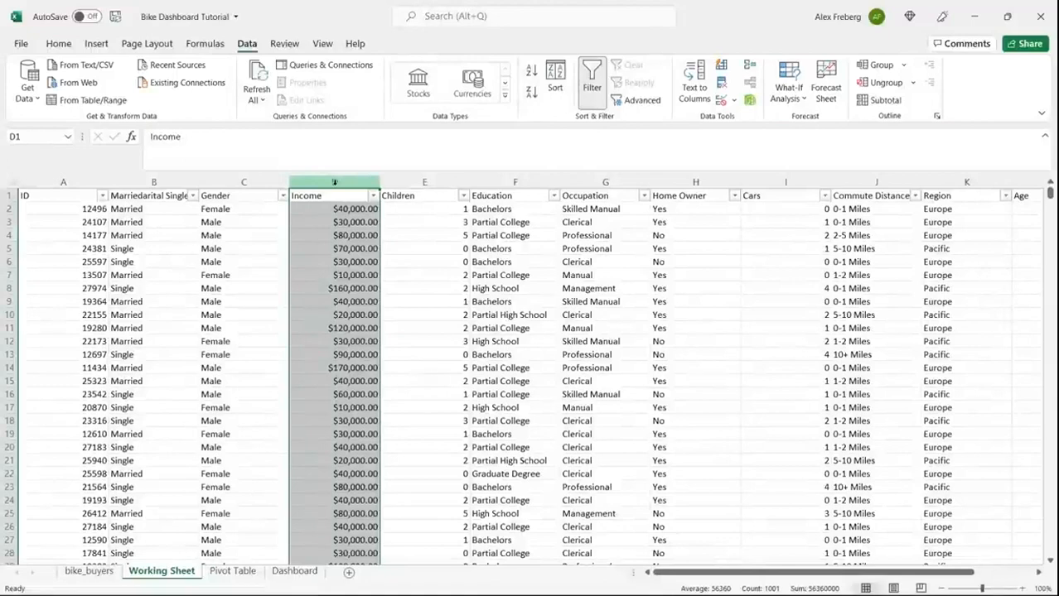
left_click(352, 220)
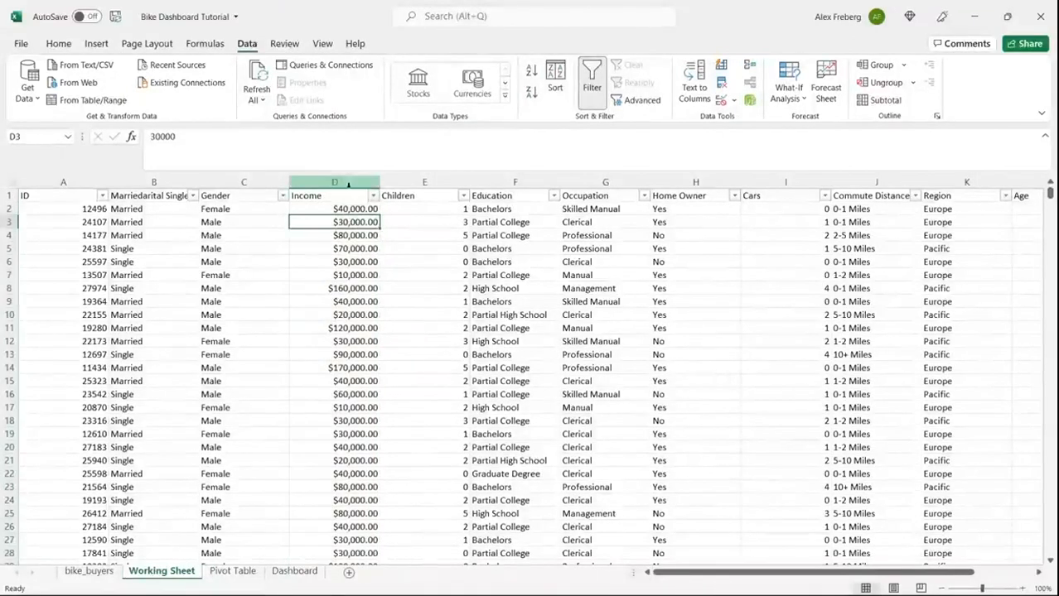
left_click(58, 43)
left_click(340, 196)
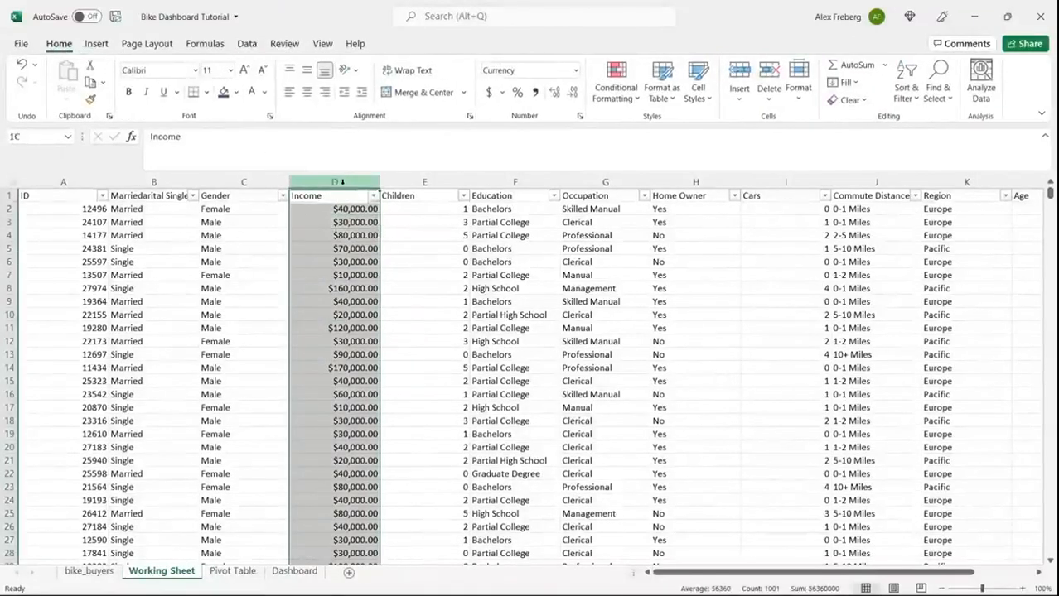
left_click(575, 70)
left_click(543, 161)
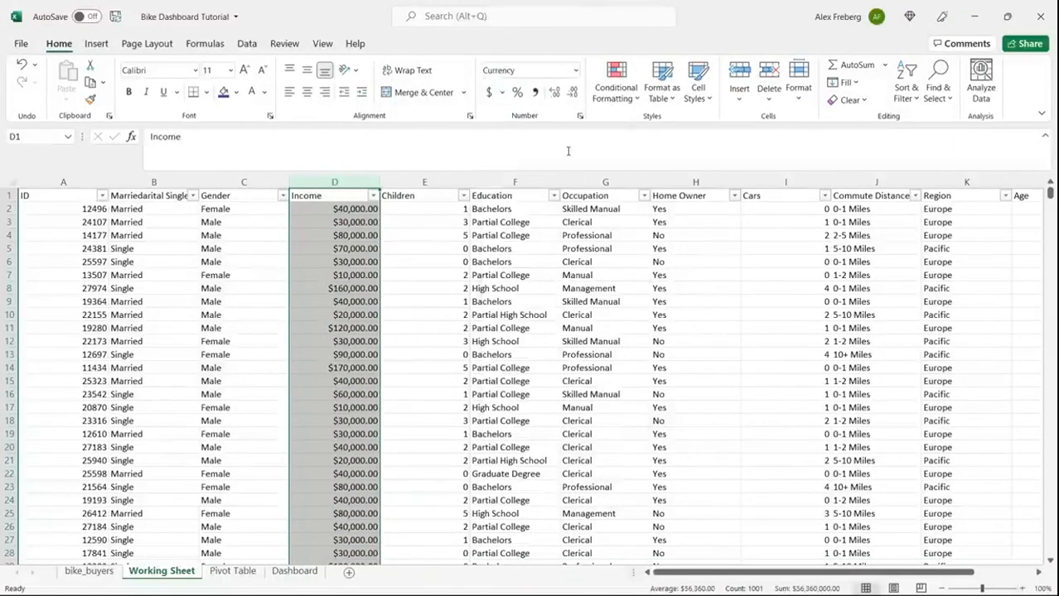
left_click(570, 95)
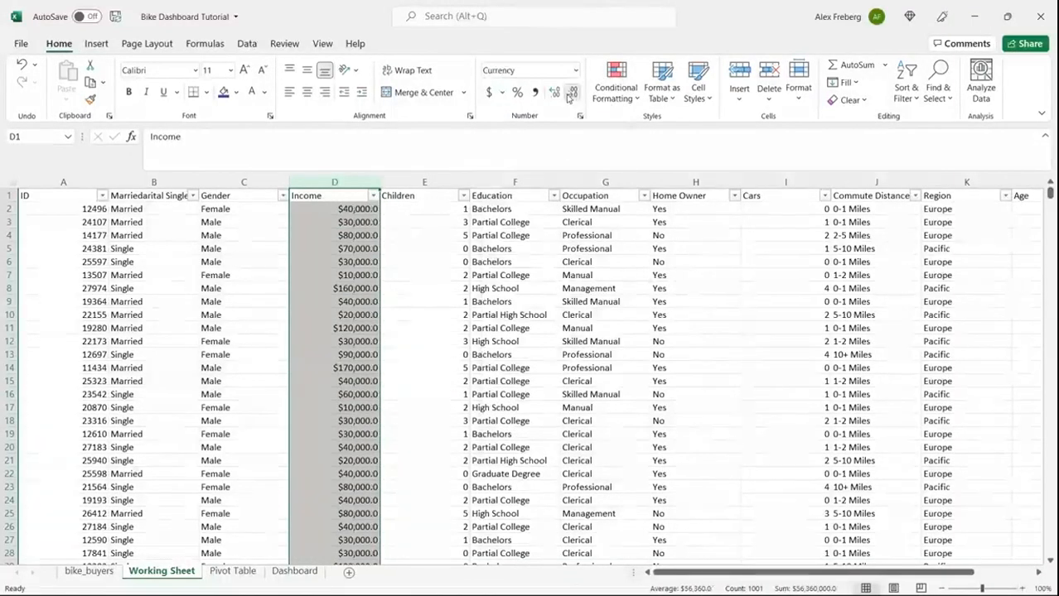
left_click(570, 95)
left_click(359, 213)
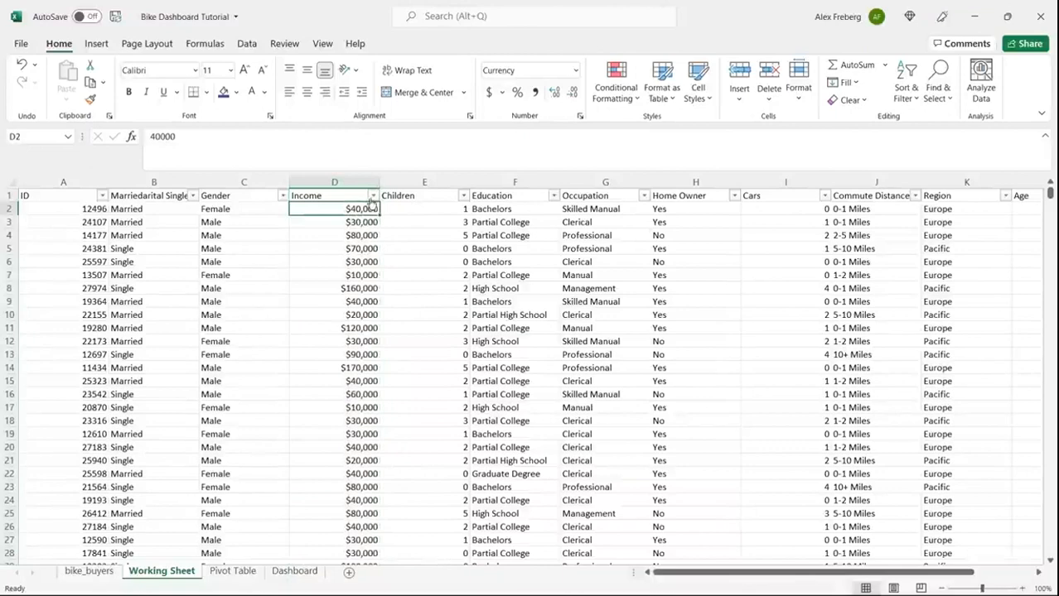
Examine the filter values of the Income, Children, Education, Occupation, Home Owner and Cars columns without filtering anything.
left_click(373, 195)
left_click_drag(370, 376, 380, 346)
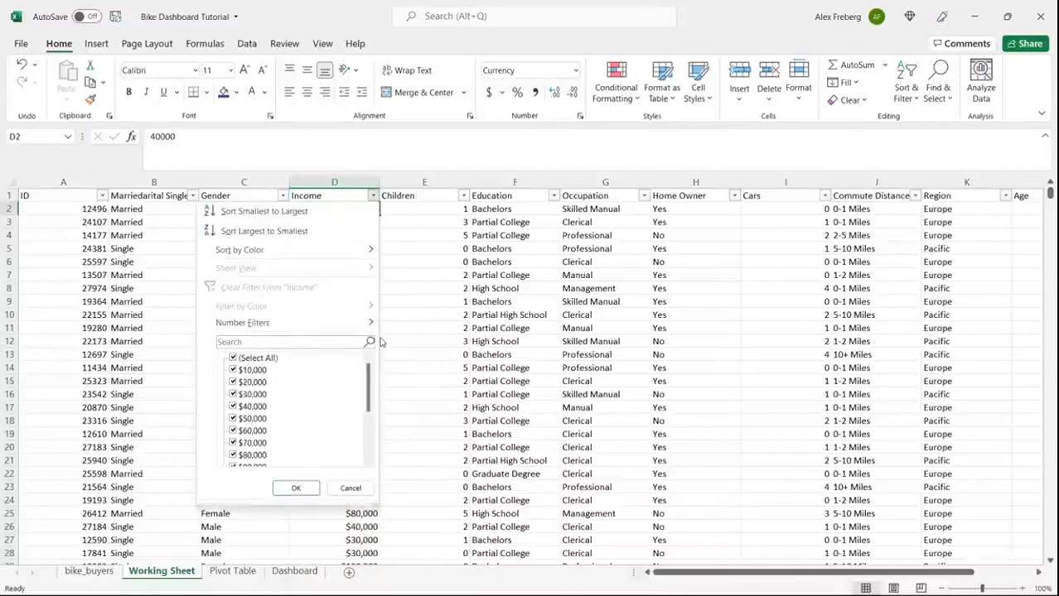
left_click(412, 280)
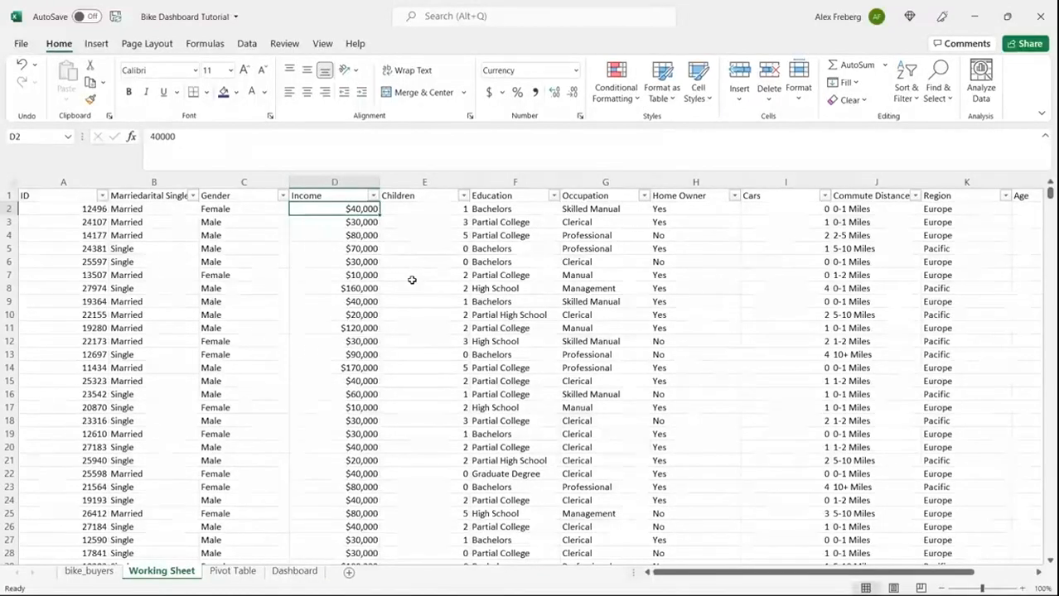
left_click(462, 196)
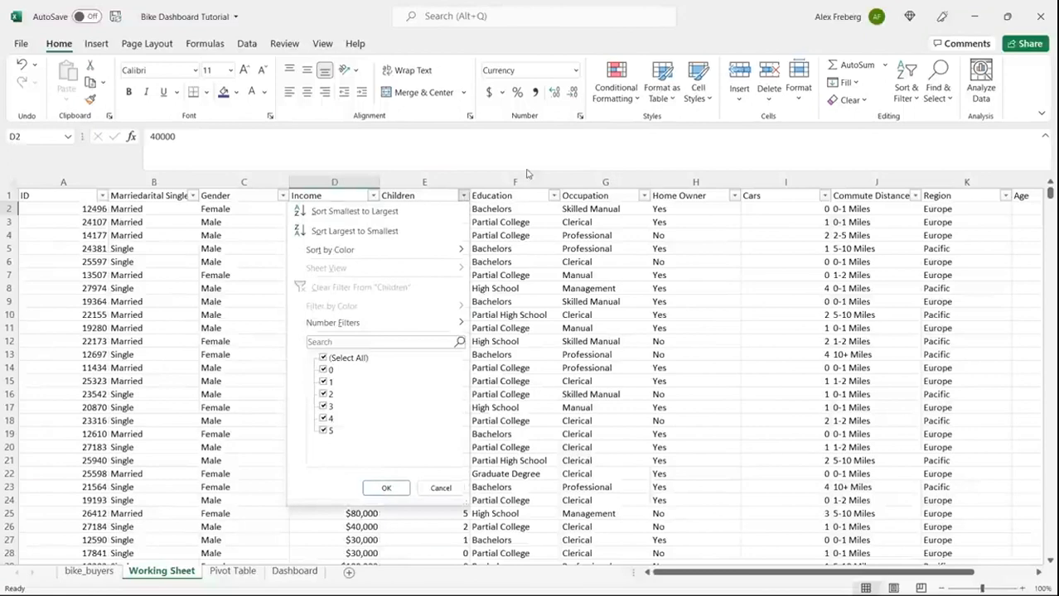
left_click(540, 207)
left_click(554, 197)
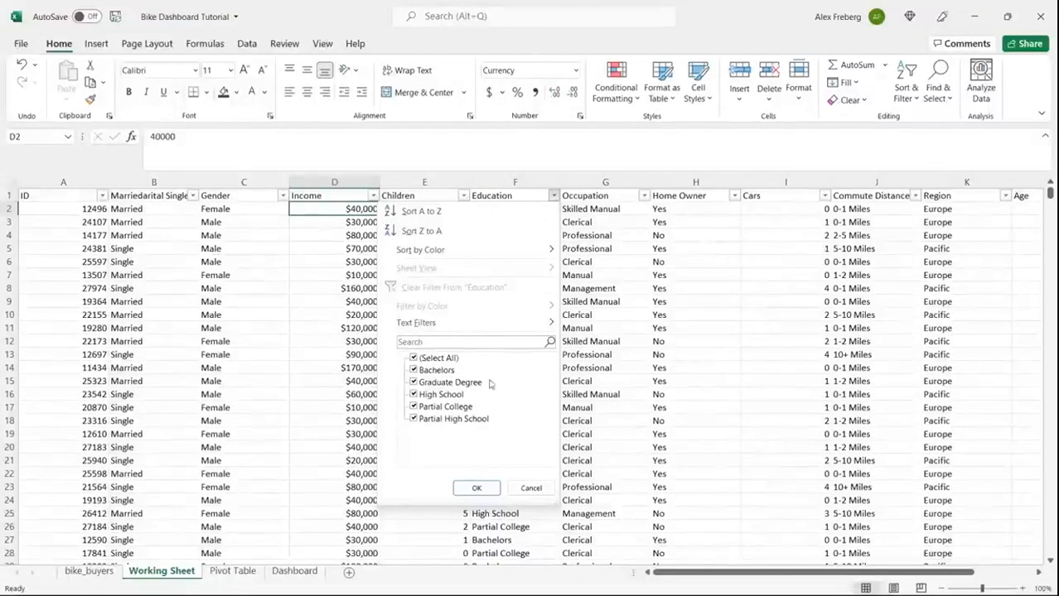
left_click(621, 276)
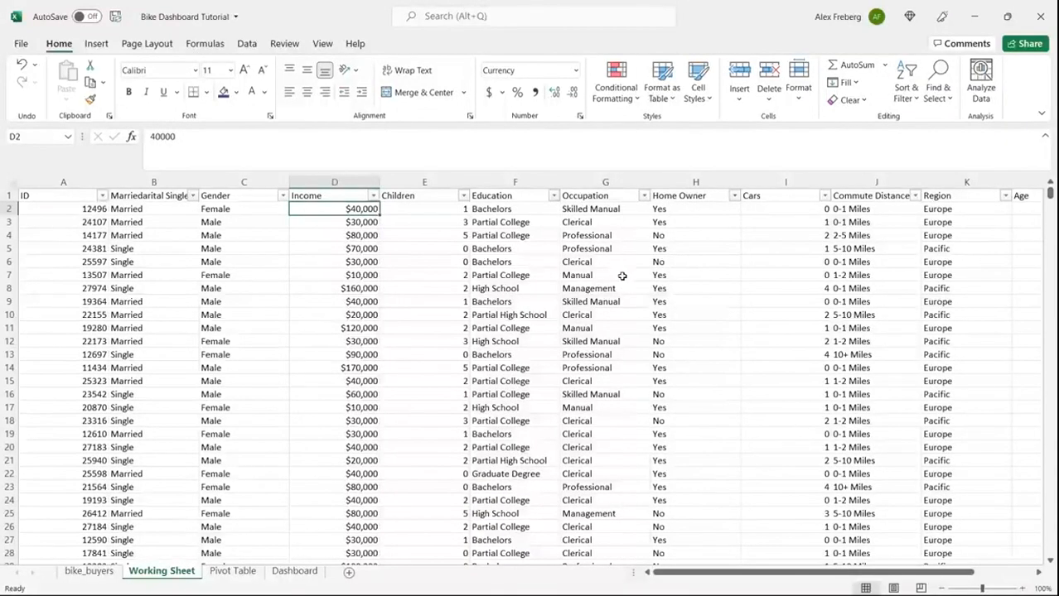
left_click(644, 197)
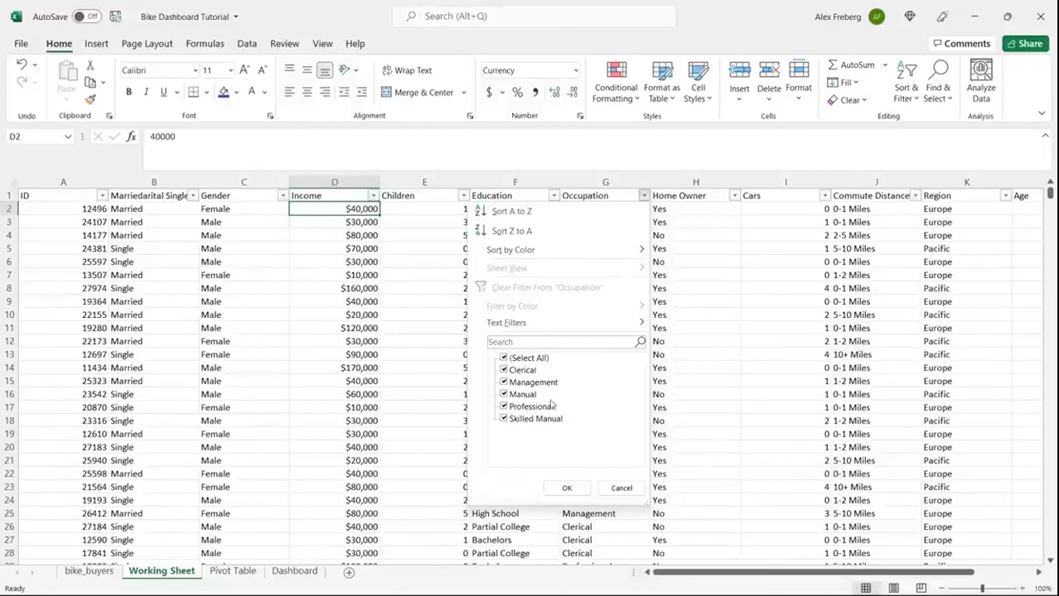
left_click(710, 241)
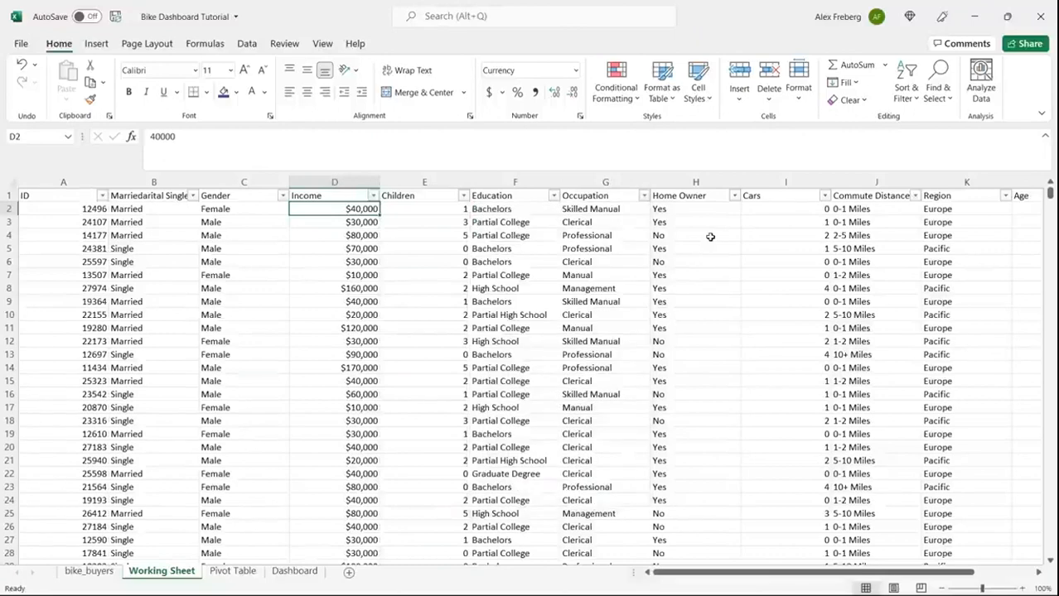
left_click_drag(773, 570, 846, 570)
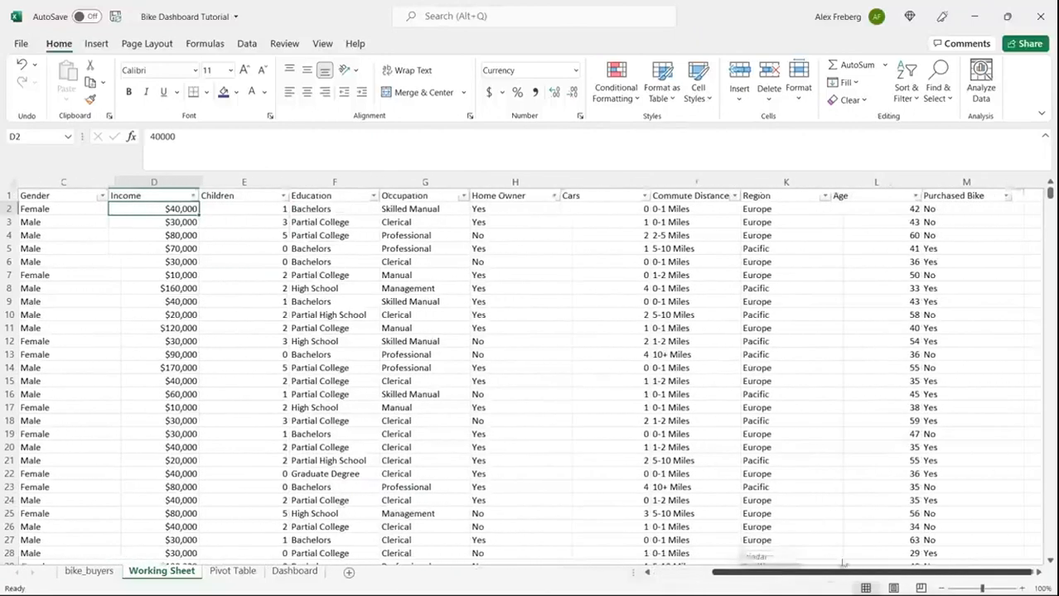
left_click(553, 195)
left_click(631, 253)
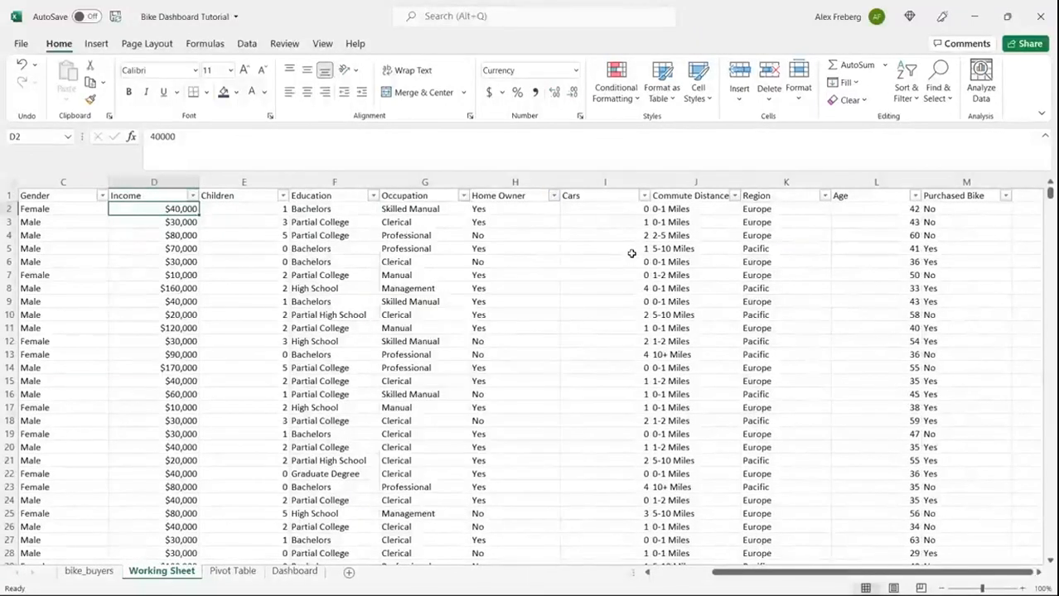
left_click(645, 195)
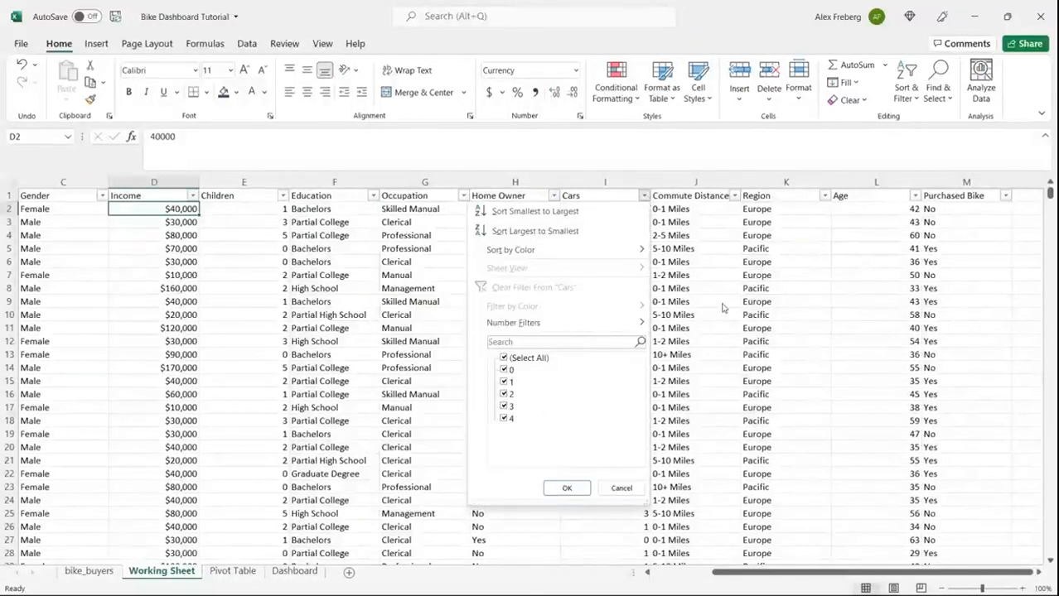
left_click(706, 249)
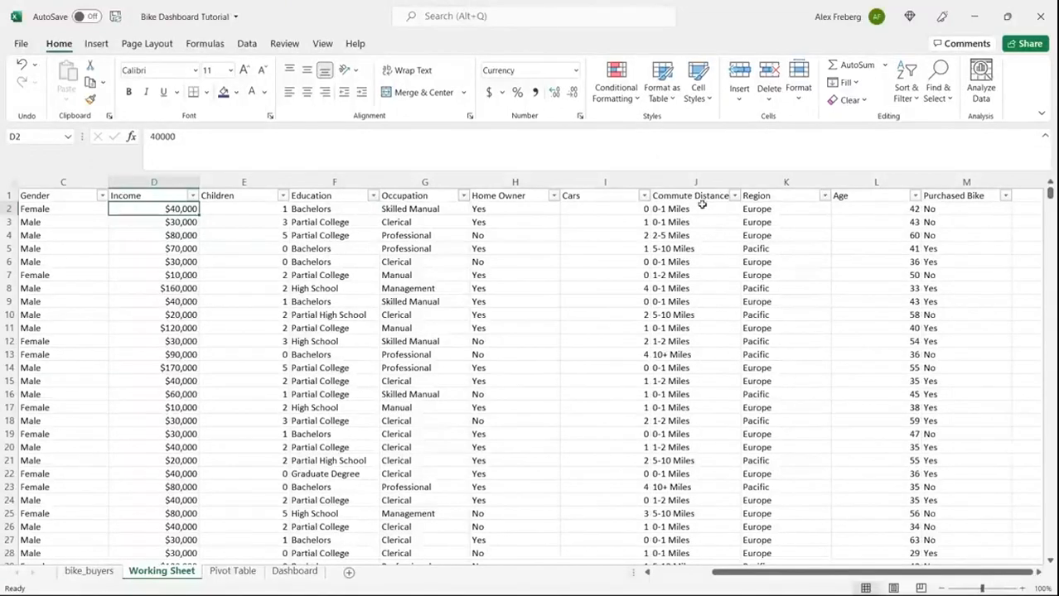
Examine the filter values of the Commute Distance, Region and Age columns without filtering anything.
left_click(734, 195)
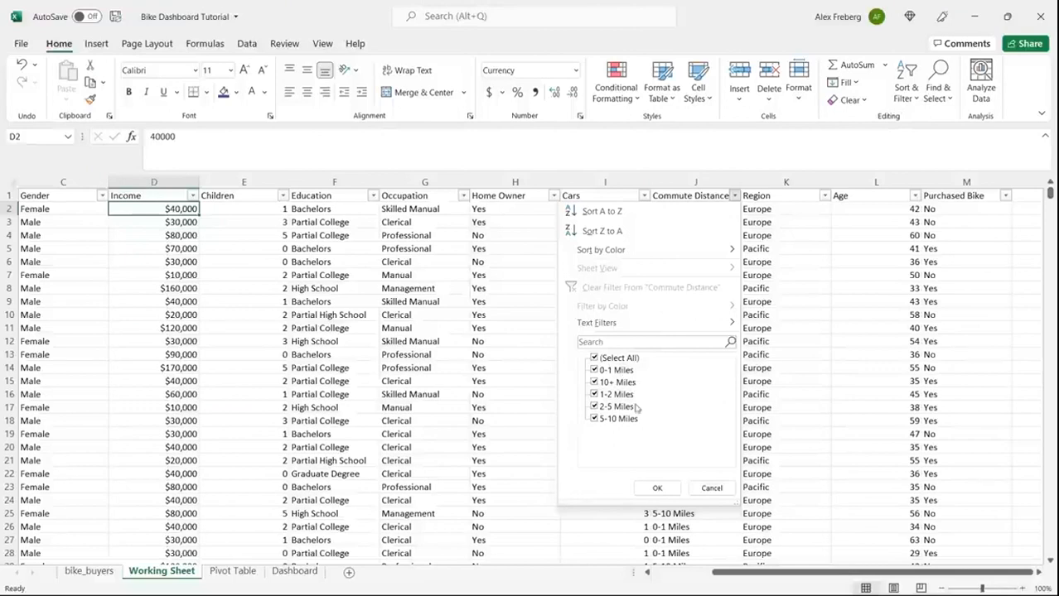
left_click(711, 489)
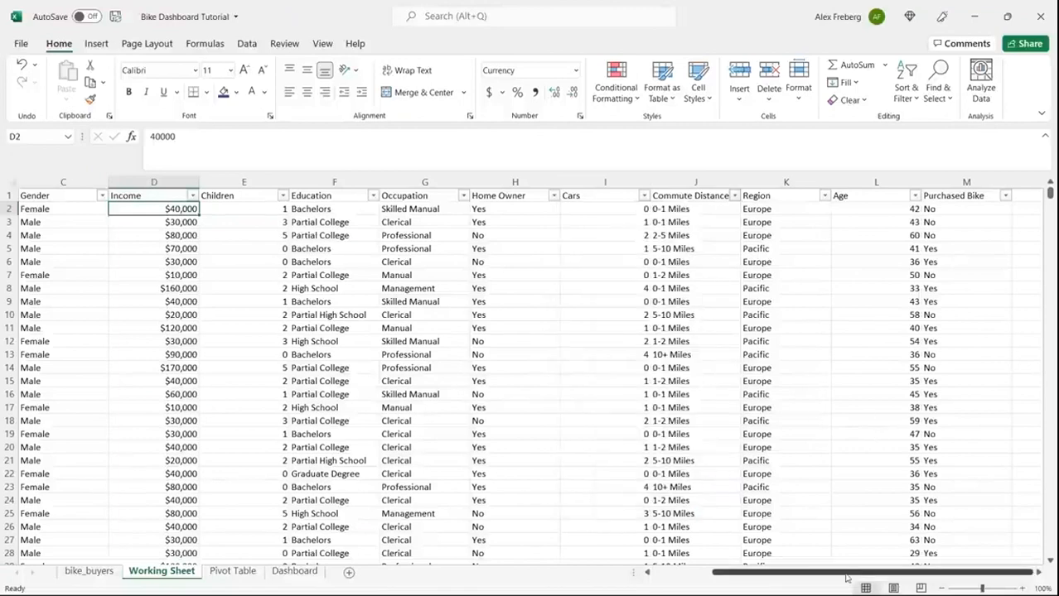
left_click(1038, 573)
left_click(1038, 573)
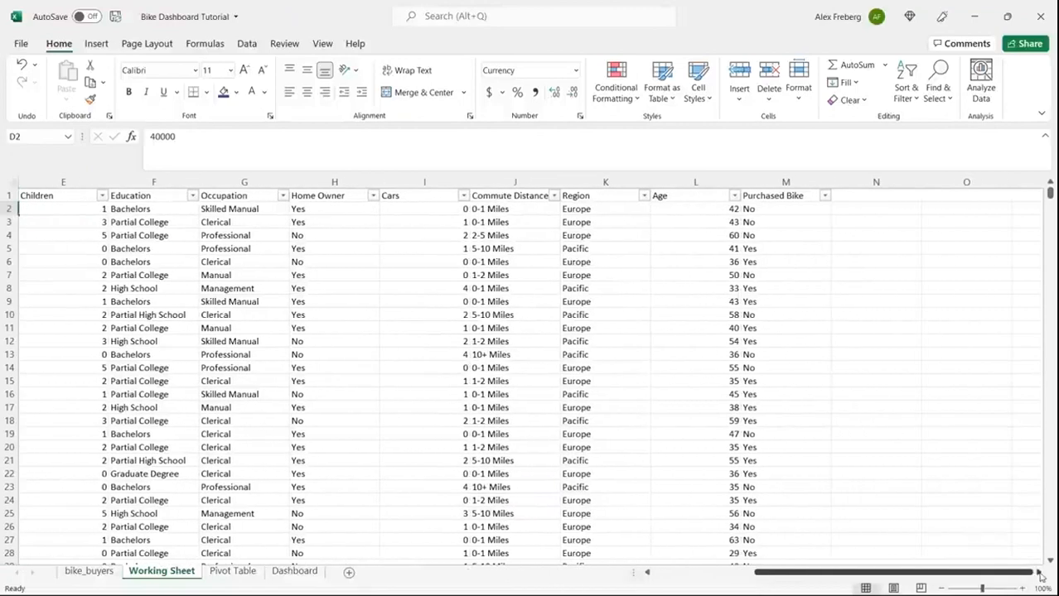
left_click(644, 195)
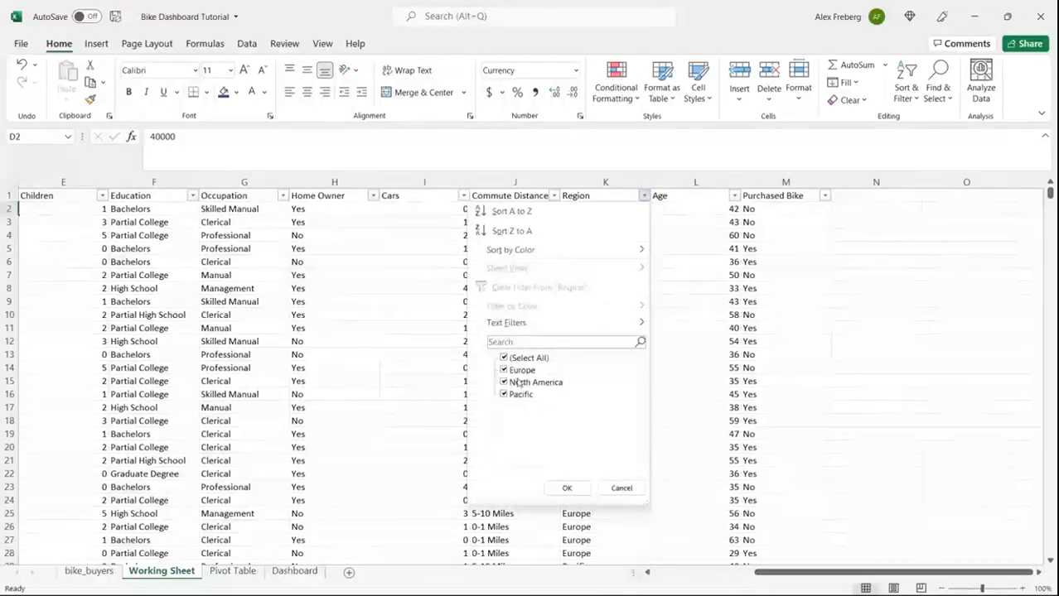
left_click(717, 238)
left_click(733, 197)
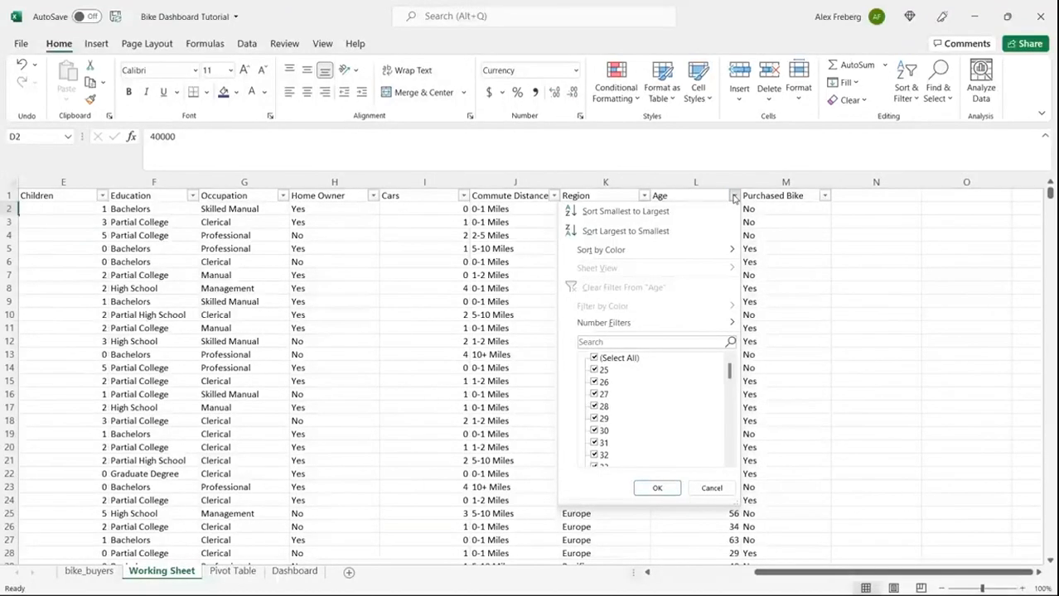
left_click(712, 488)
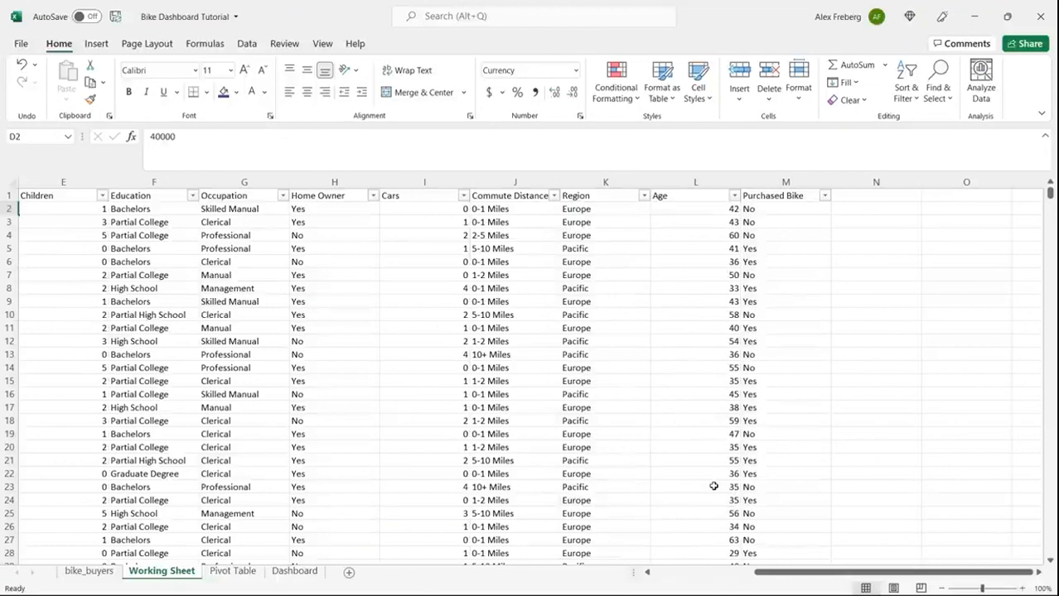
left_click(734, 199)
mouse_move(731, 378)
left_mouse_down()
mouse_move(732, 457)
mouse_move(732, 364)
left_mouse_up()
left_click(712, 488)
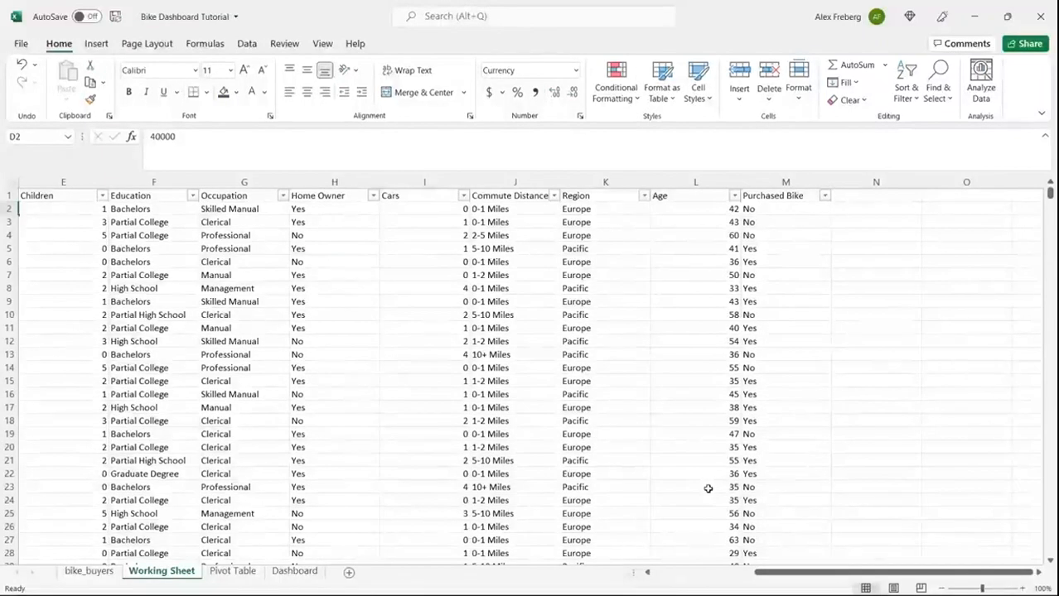
Insert a new column between Age and Purchased Bike and give it the header Age Brackets.
left_click(714, 198)
right_click(778, 186)
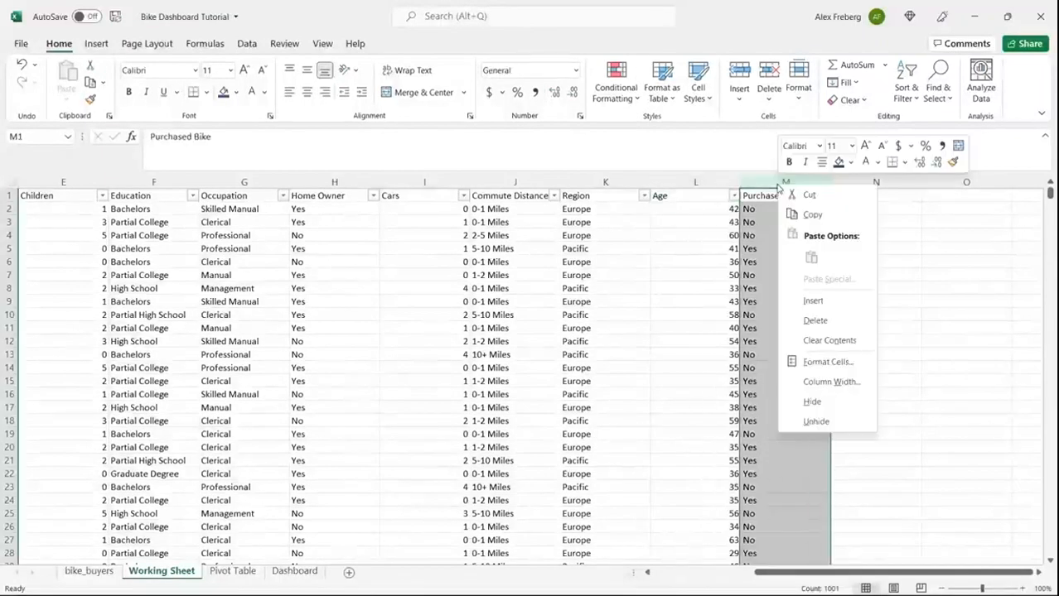
left_click(813, 301)
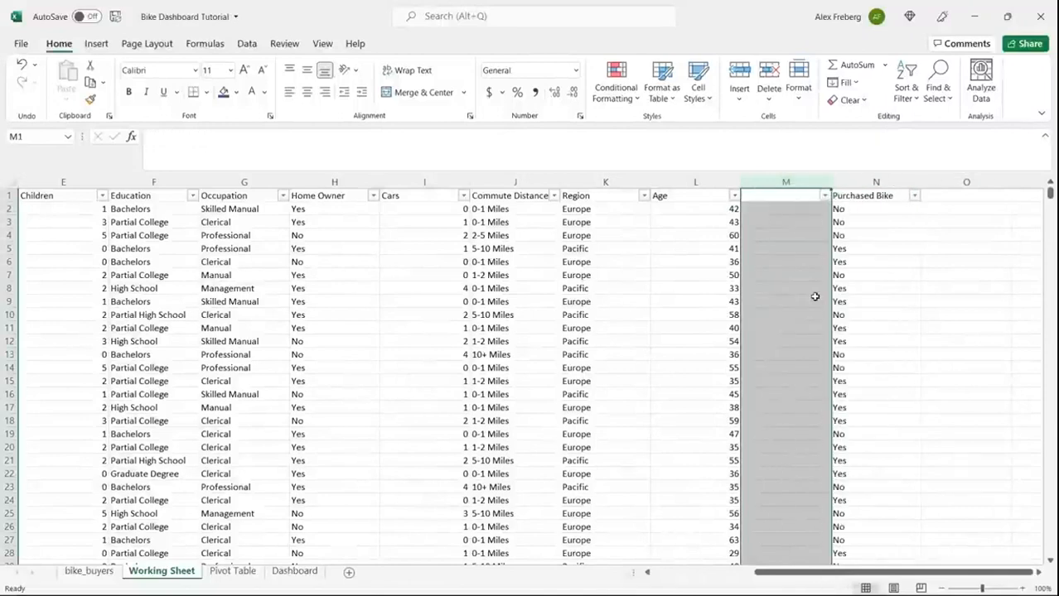
left_click(778, 196)
type("Age B")
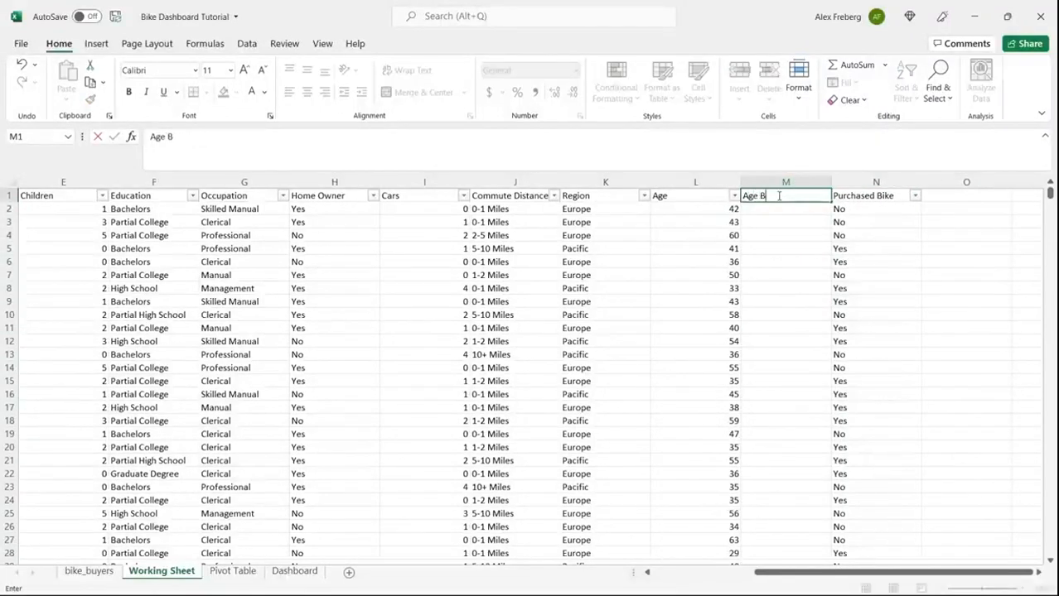
type("rackets")
Enter the formula =IF(L2>31,"Adolescent","Invalid") in the first data cell of Age Brackets, M2.
left_click(781, 210)
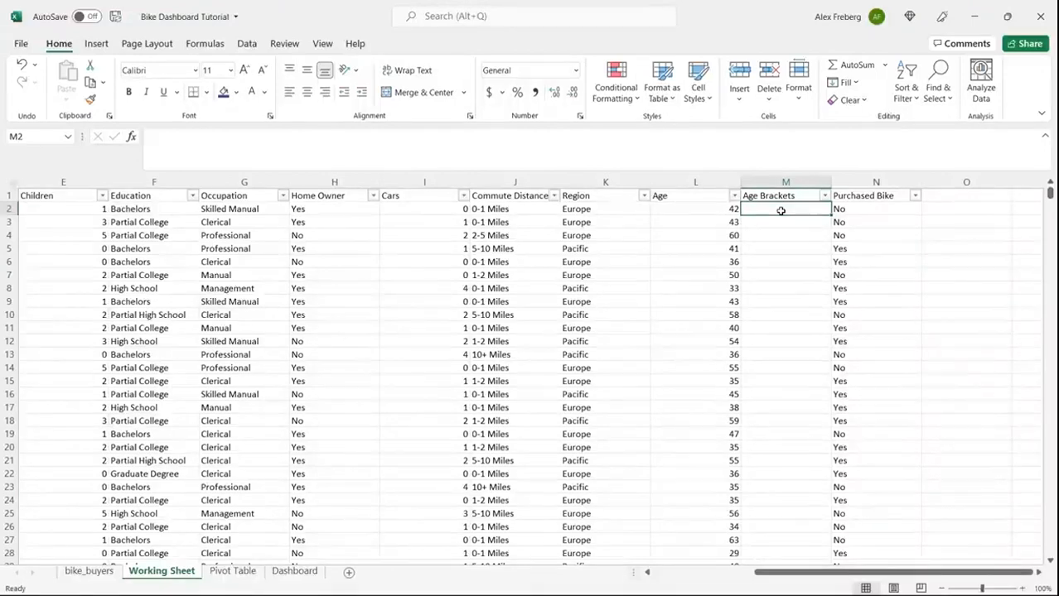
left_click(773, 146)
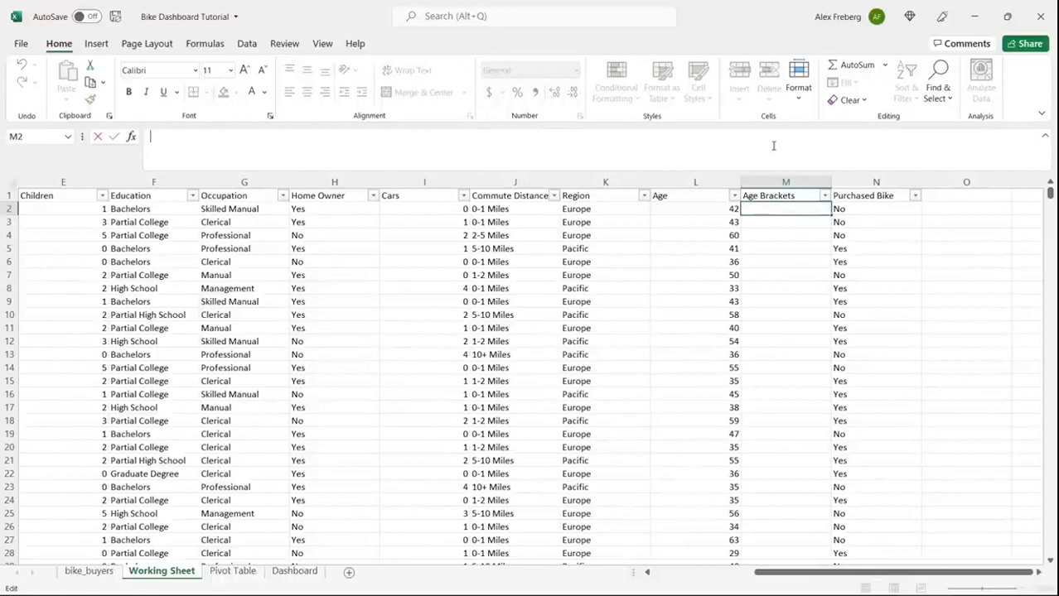
type("=")
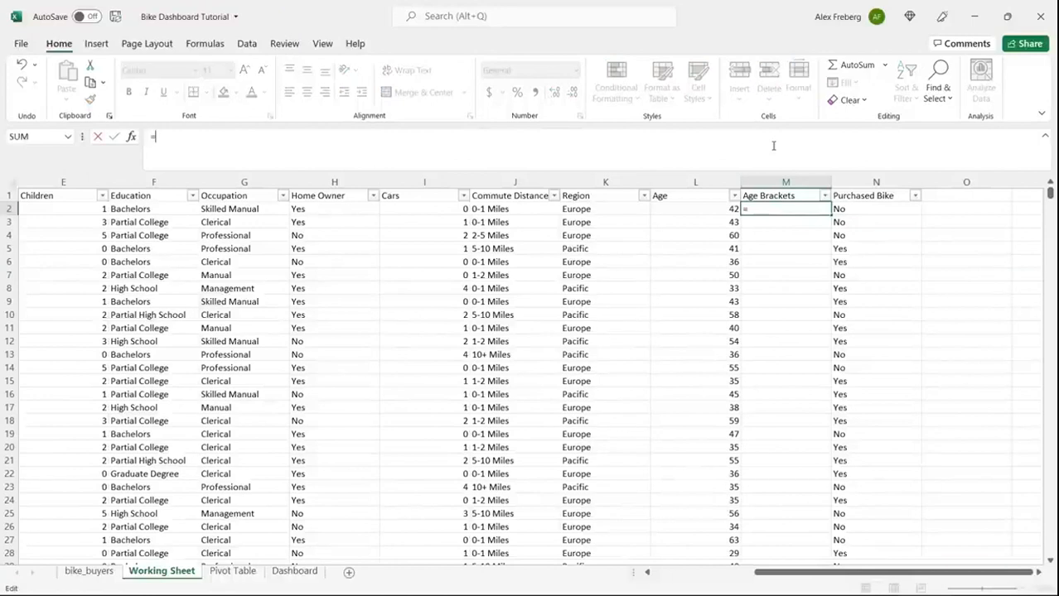
type("IF")
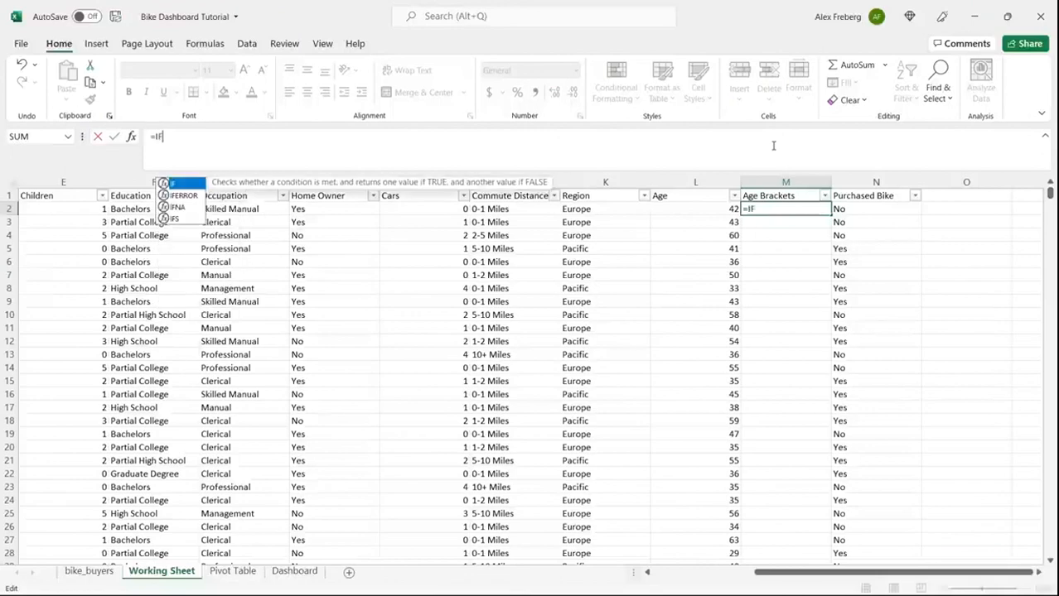
type("(")
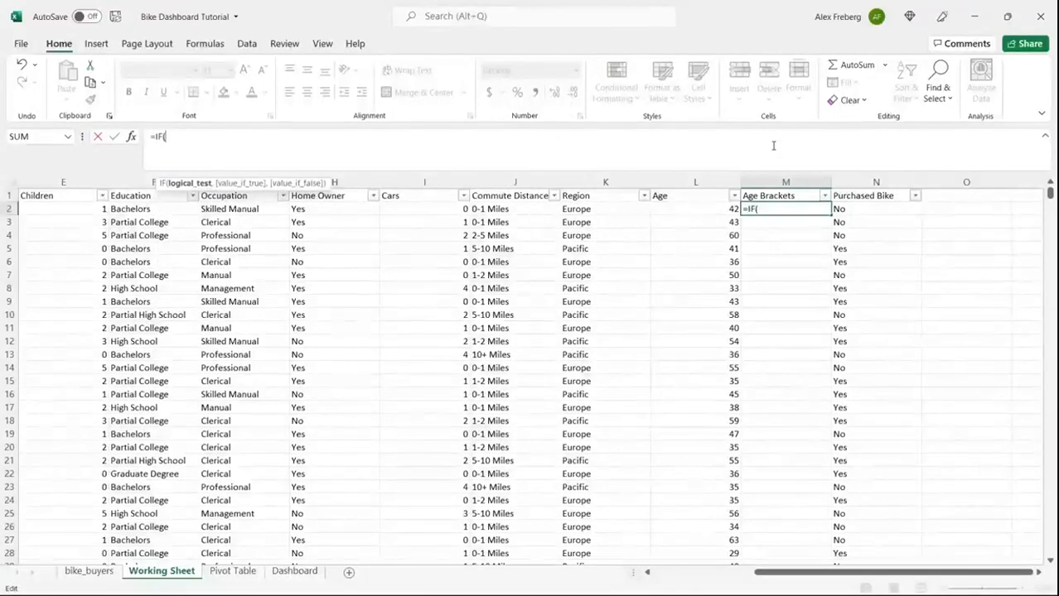
left_click(704, 208)
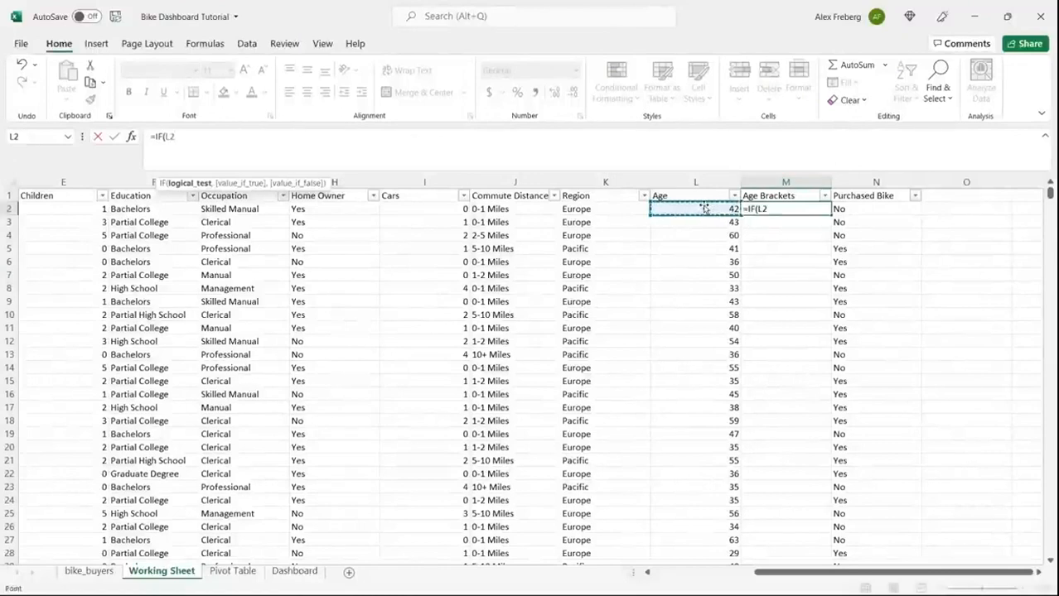
left_click(622, 139)
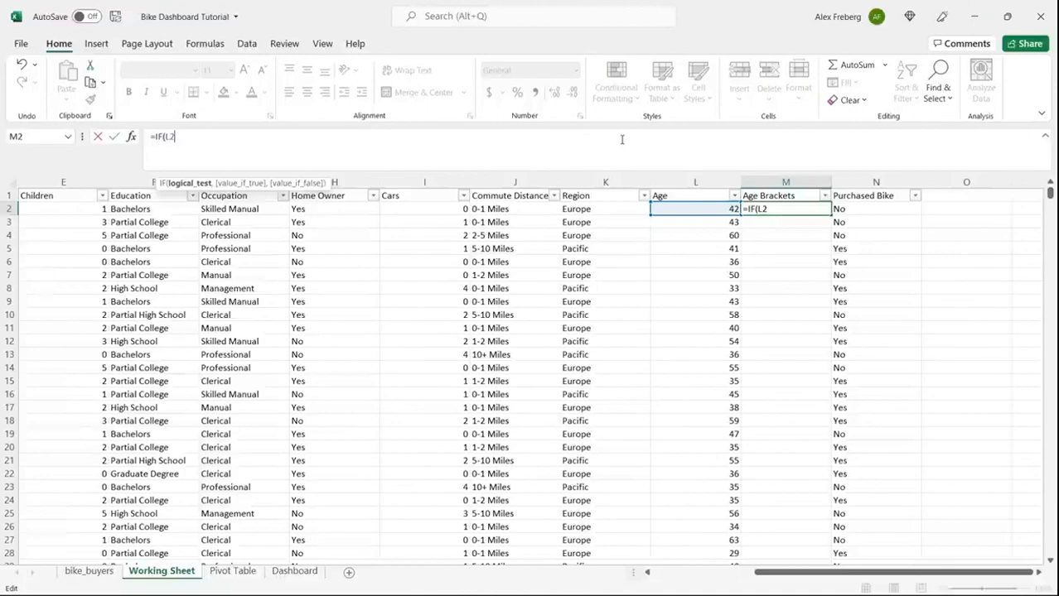
type(">31")
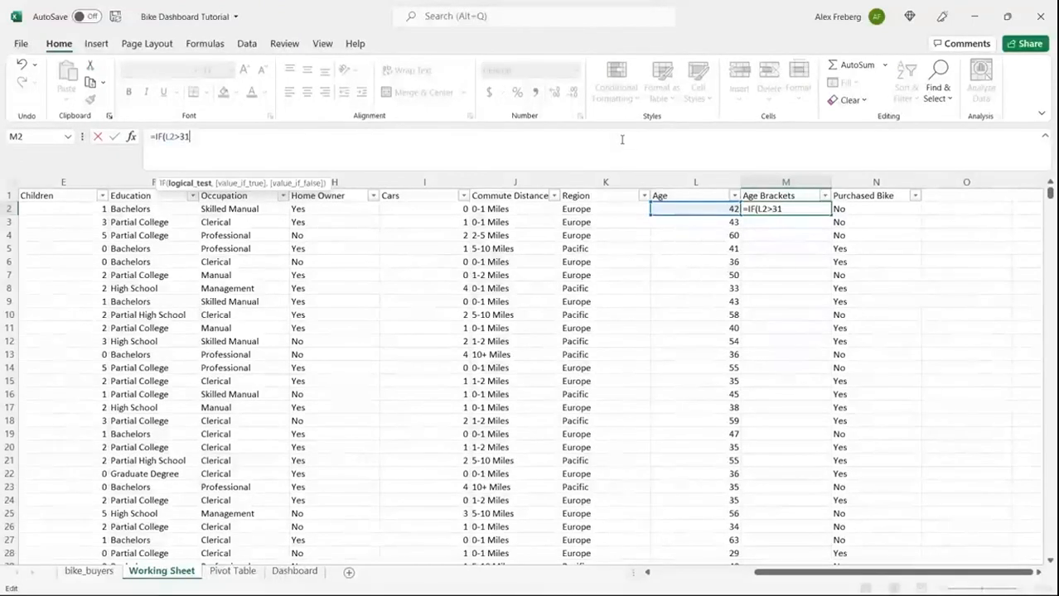
type(",")
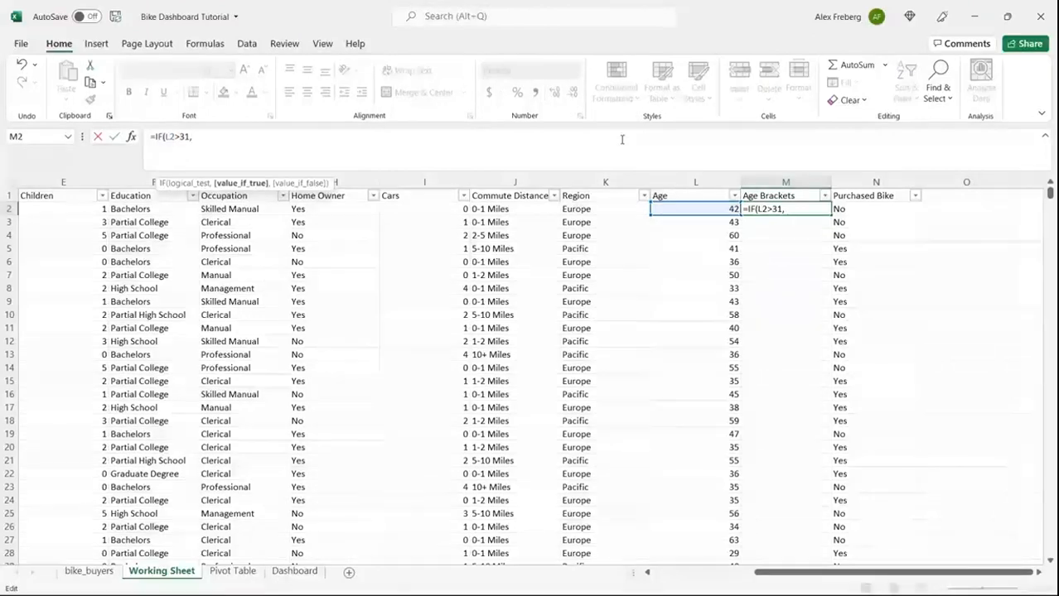
type("\"Ad")
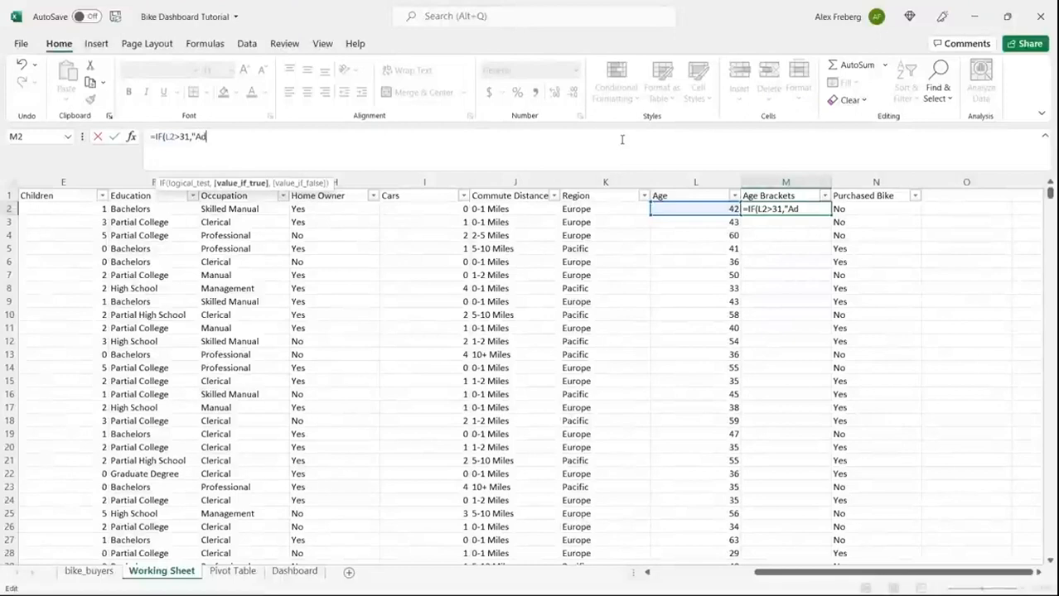
type("olescent\"")
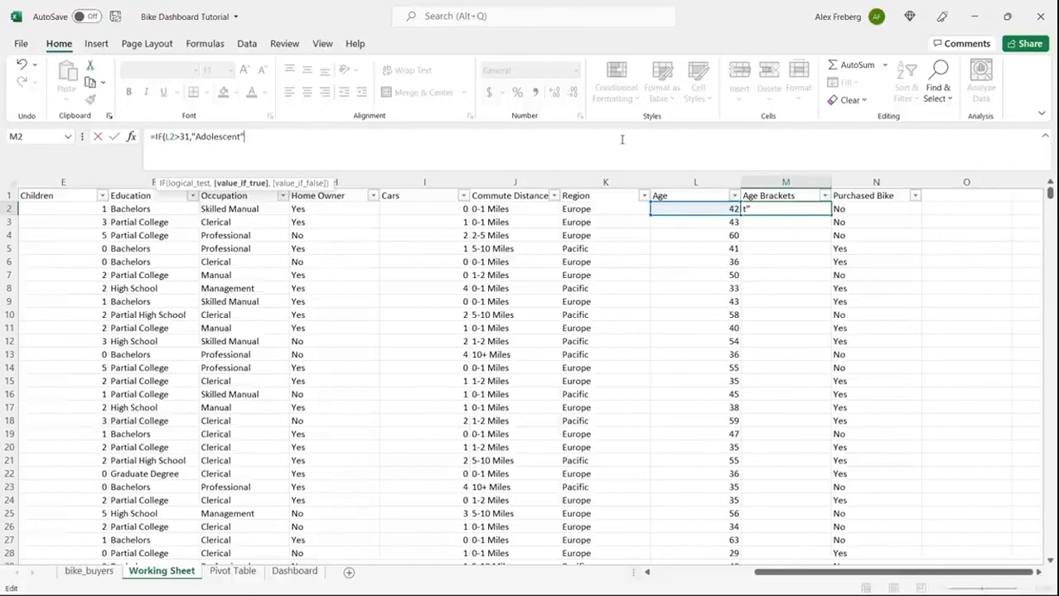
type(",")
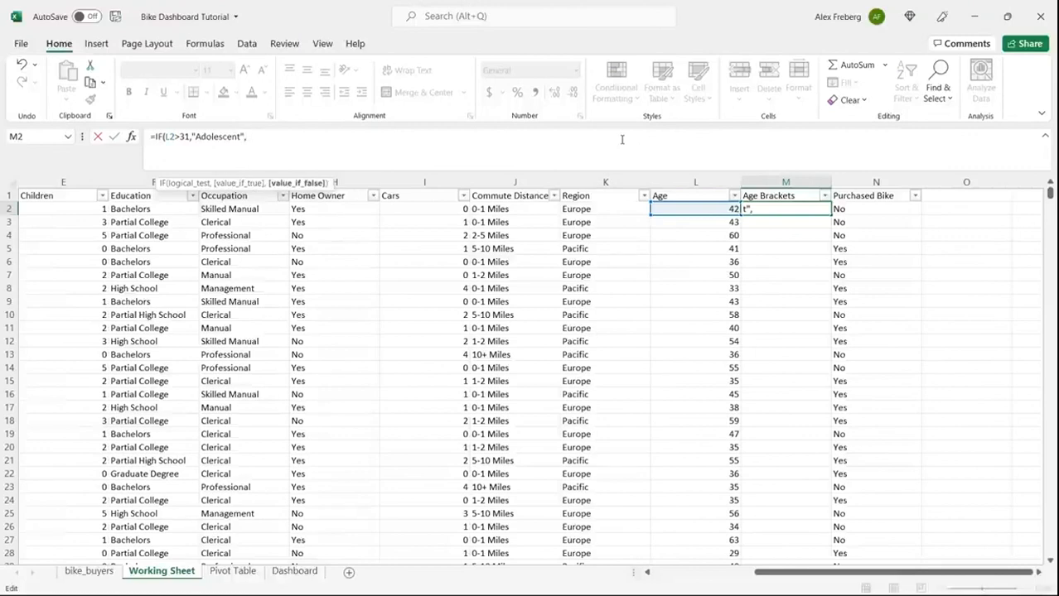
type("\"Invl")
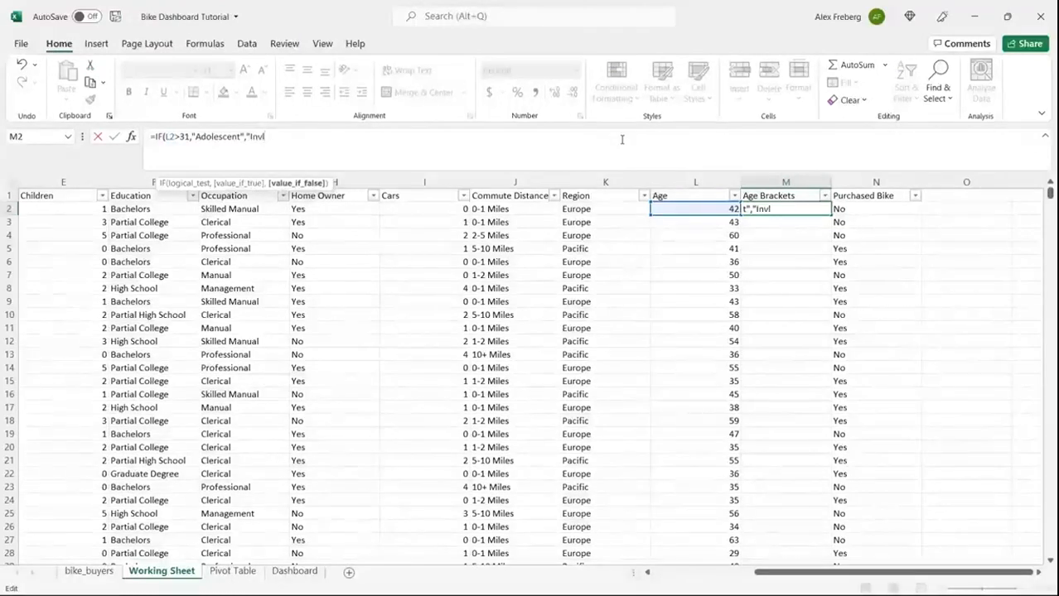
type("id\")")
key("Return")
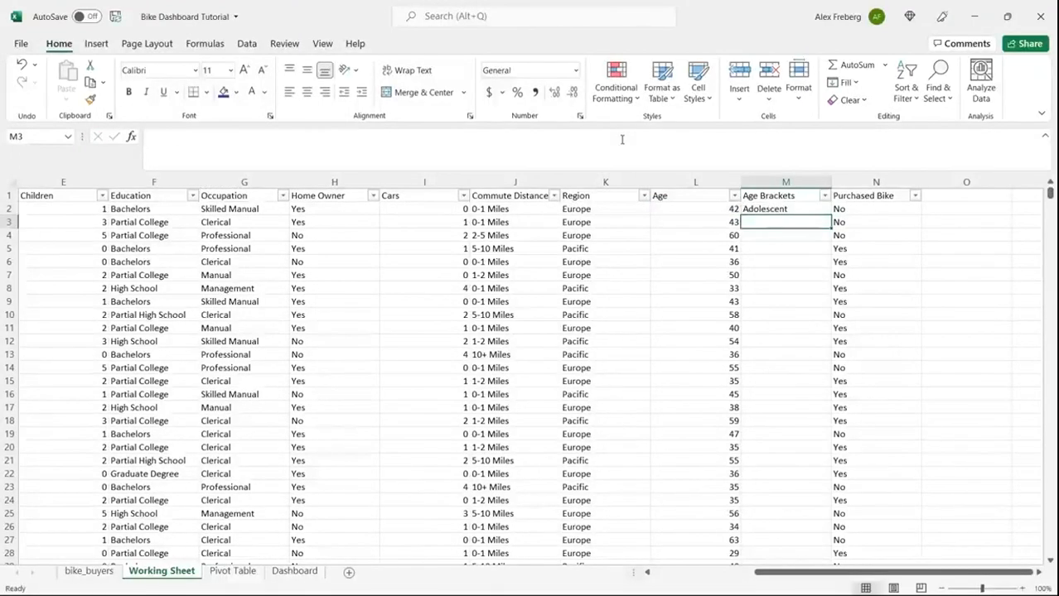
Fill the M2 formula down the whole Age Brackets column and check it against the ages.
left_click(826, 210)
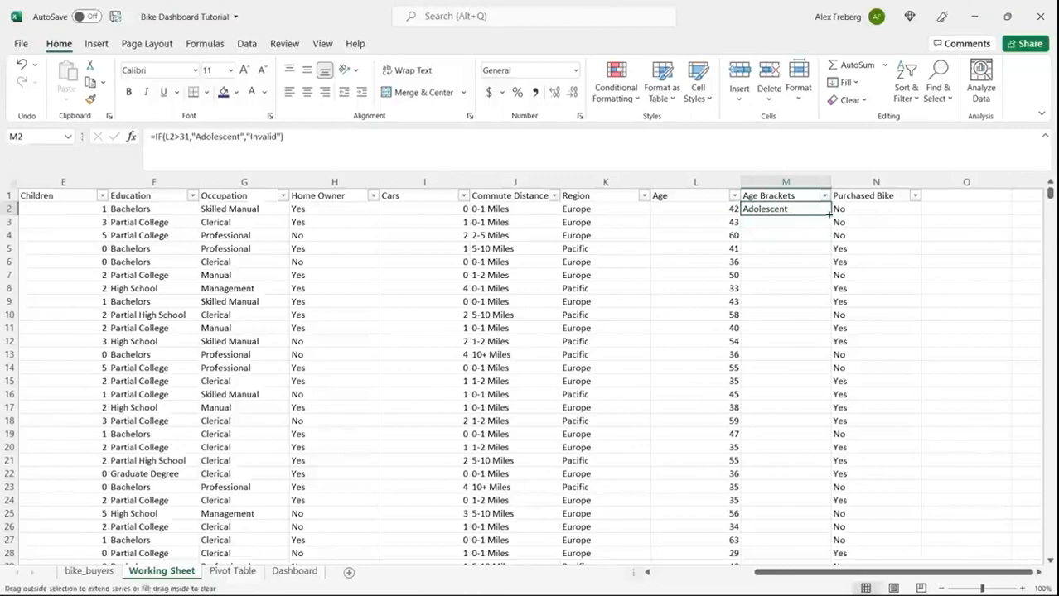
double_click(829, 215)
left_click(752, 244)
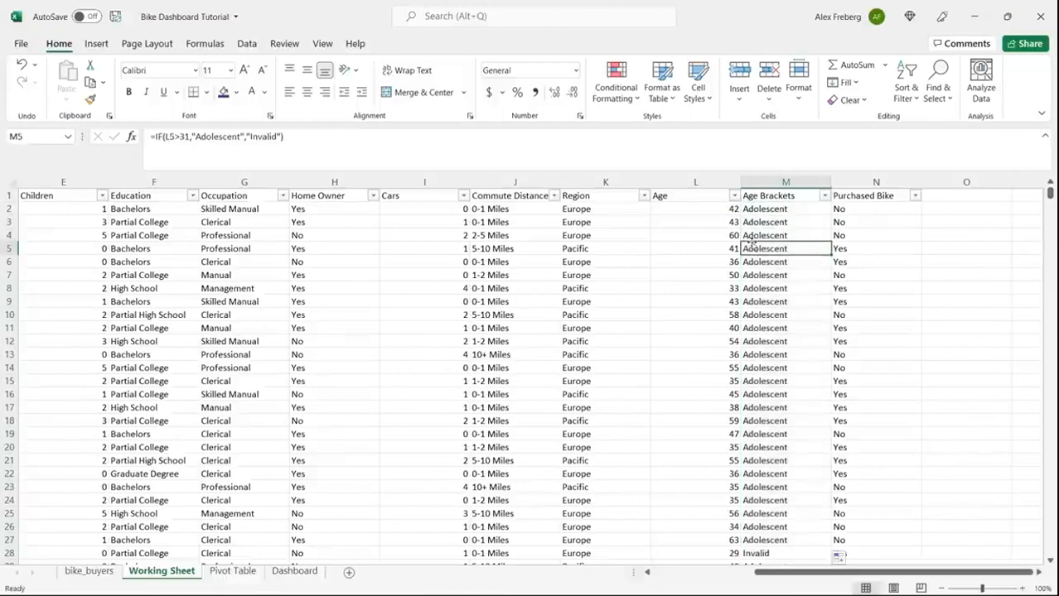
left_click(717, 210)
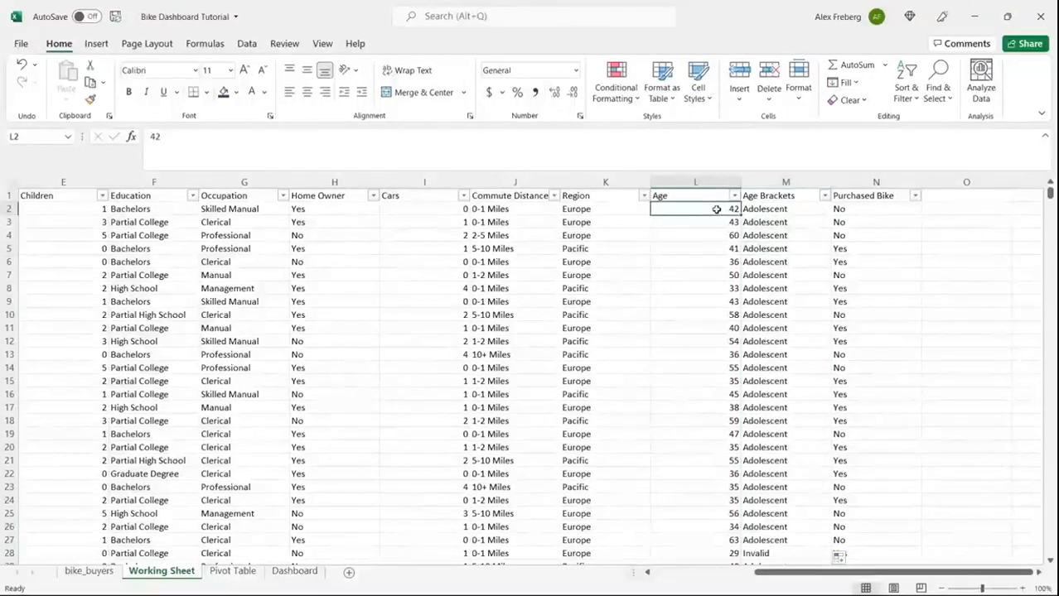
Correct the comparison in M2 to L2<31 and refill the formula down the Age Brackets column.
left_click(769, 210)
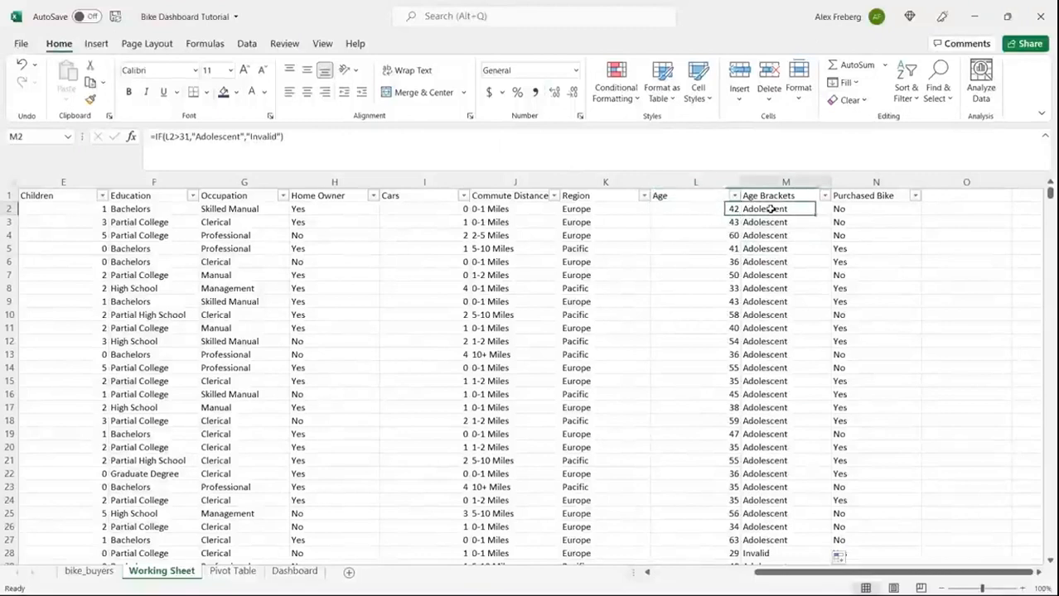
left_click(191, 136)
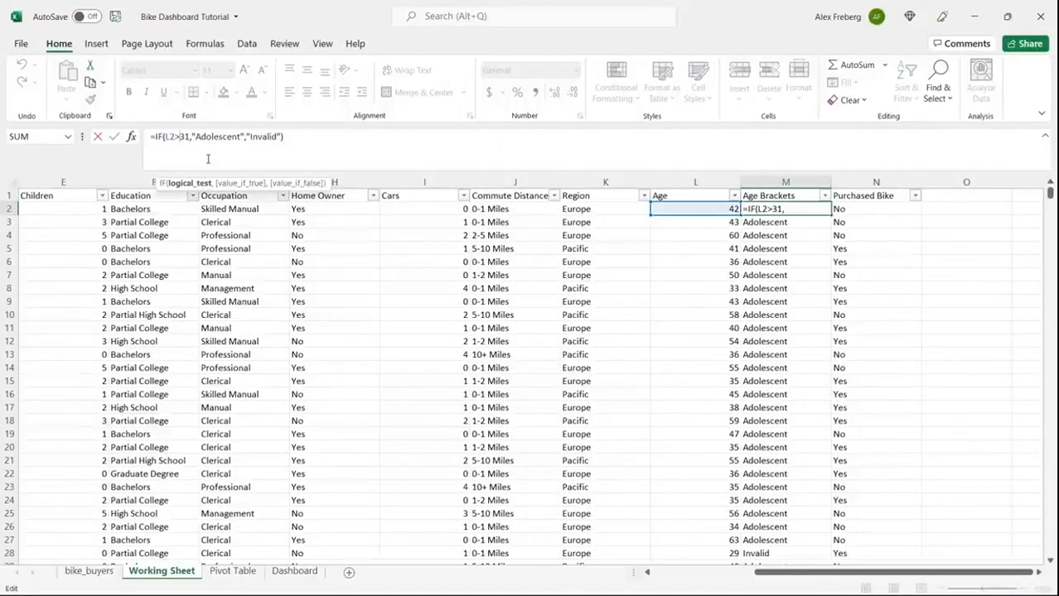
key("BackSpace")
type("<")
key("Return")
left_click(825, 210)
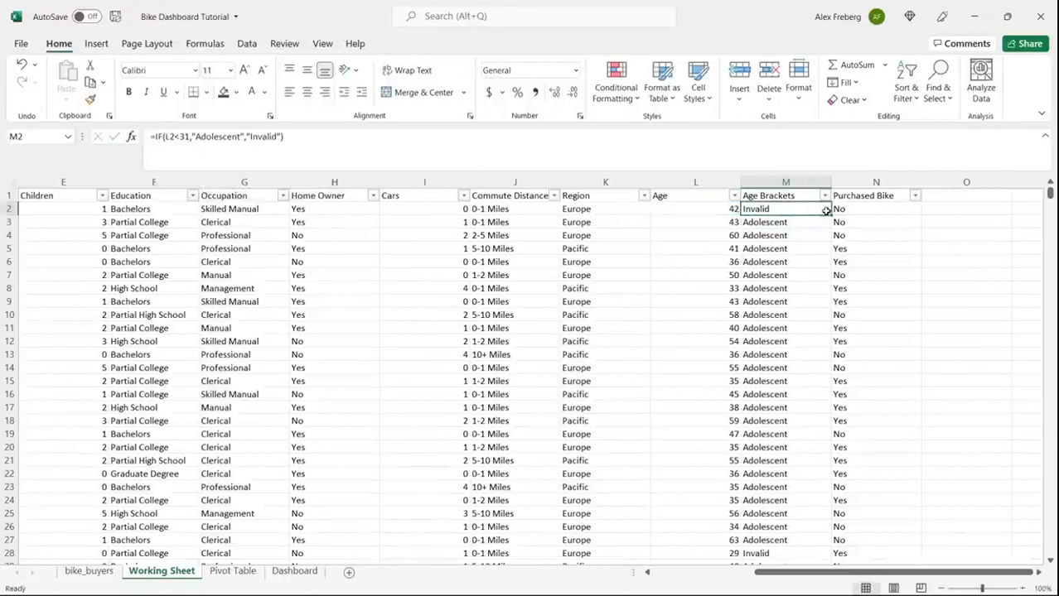
double_click(826, 210)
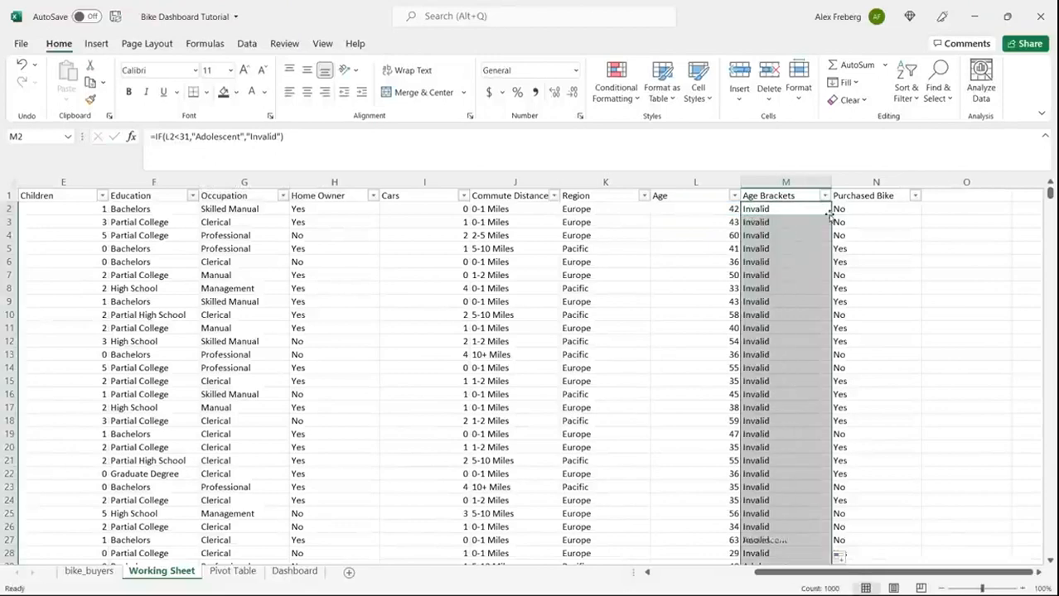
Check the Age Brackets results against the ages around rows 28 to 34, including the row with age 31.
left_click(776, 354)
scroll(777, 354, "down", 4)
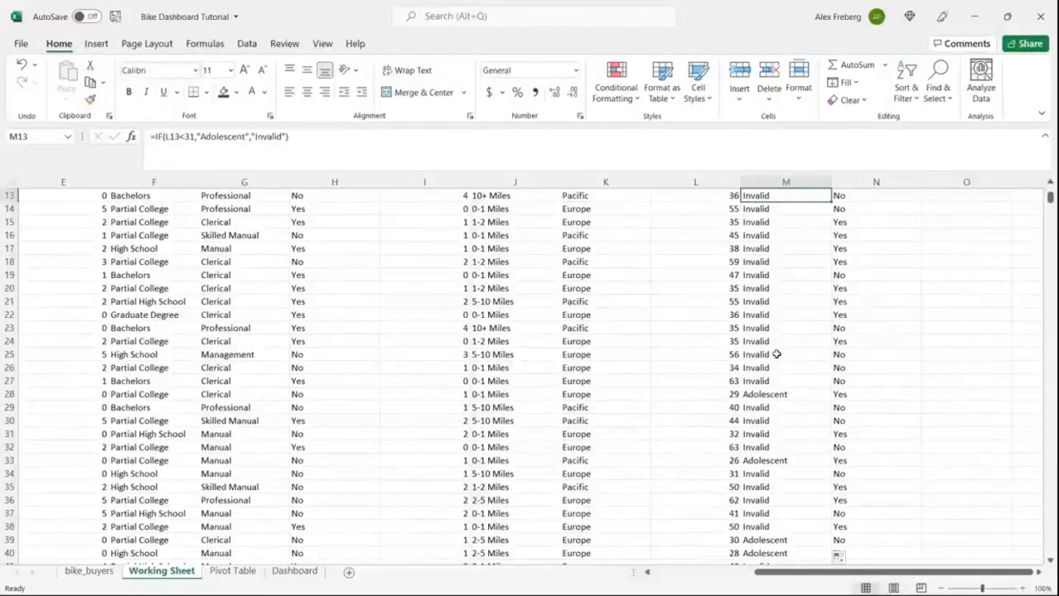
left_click(729, 474)
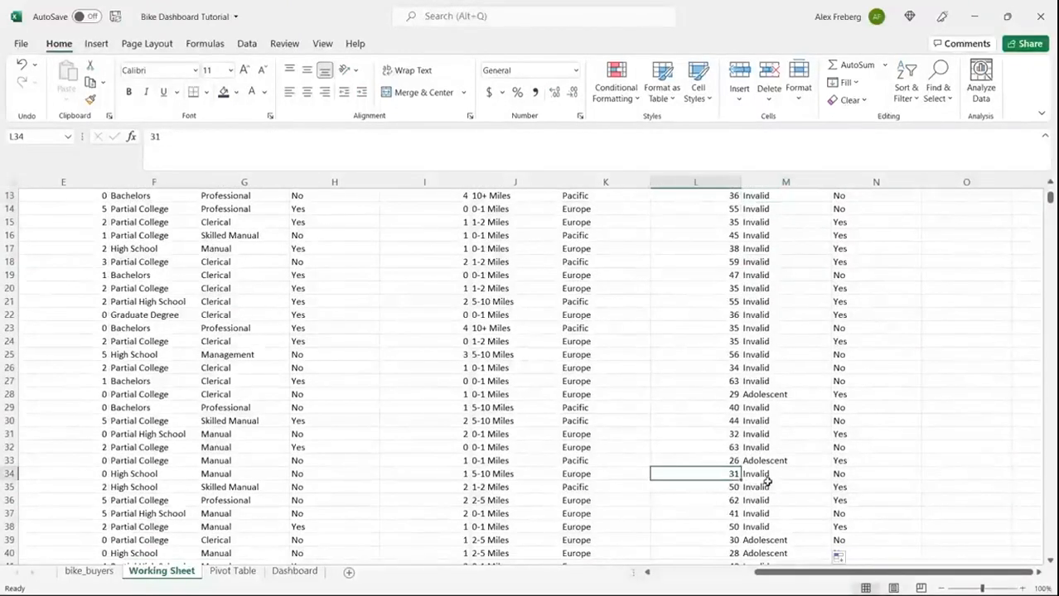
left_click(758, 476)
left_click(752, 462)
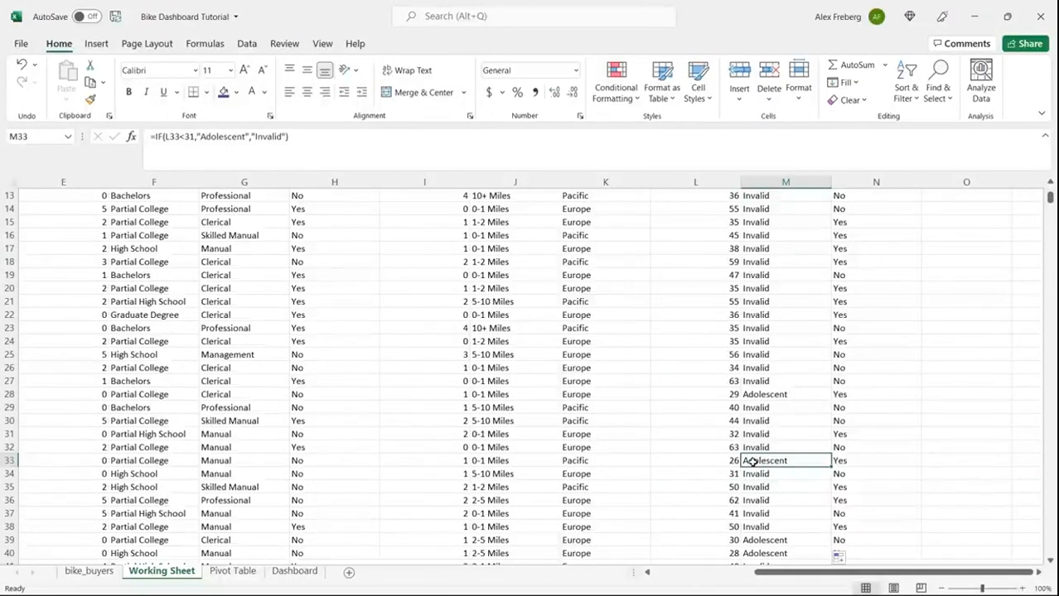
left_click(787, 396)
scroll(788, 397, "up", 4)
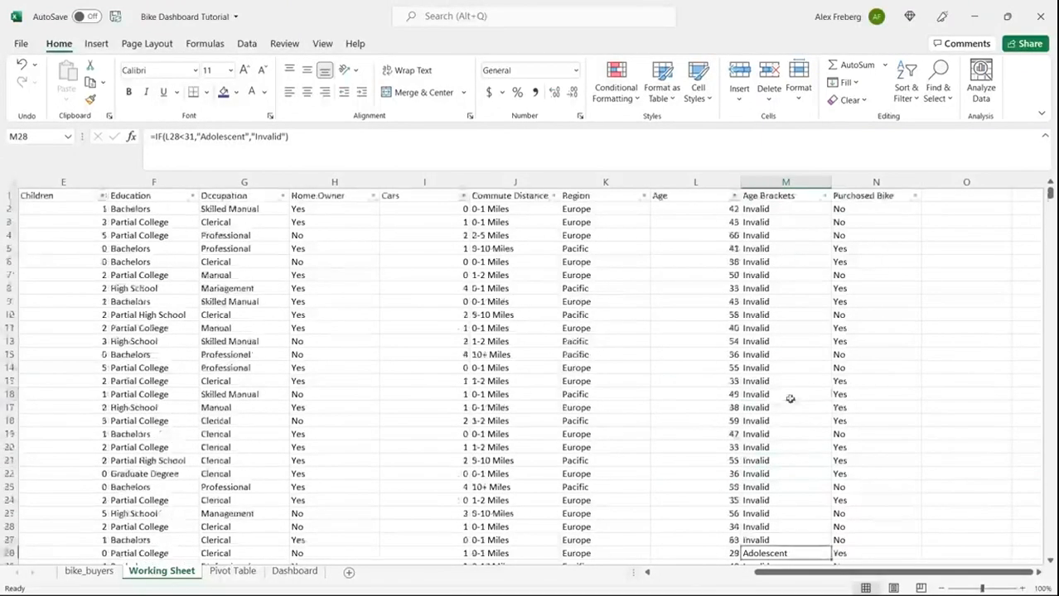
View the distinct values in the Age Brackets column's filter list without applying a filter.
left_click(832, 196)
left_click(824, 196)
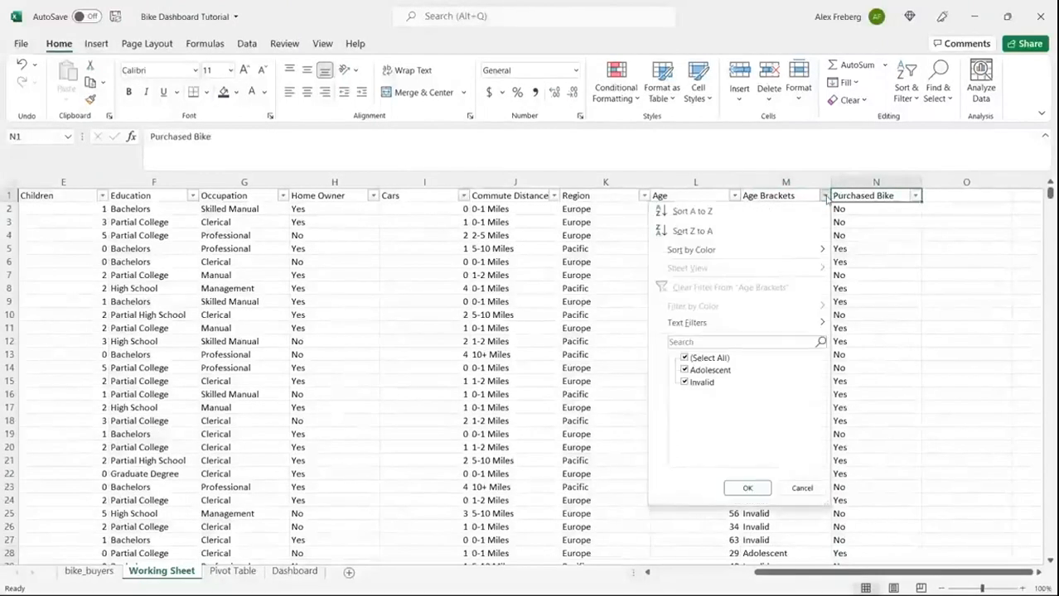
left_click(813, 487)
Examine the value-if-false argument "Invalid" in the M2 formula.
left_click(768, 211)
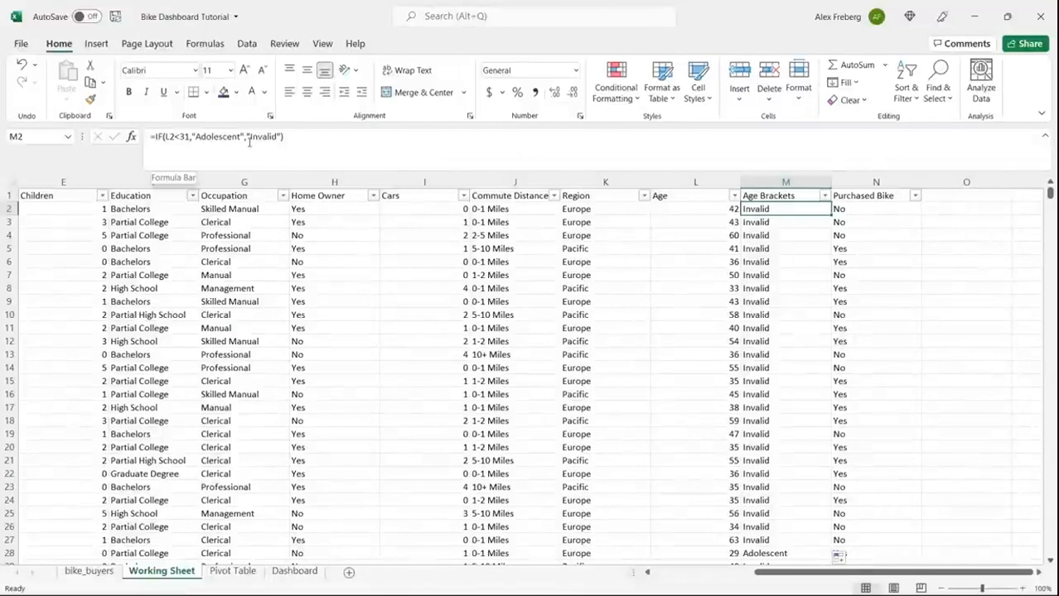
double_click(263, 138)
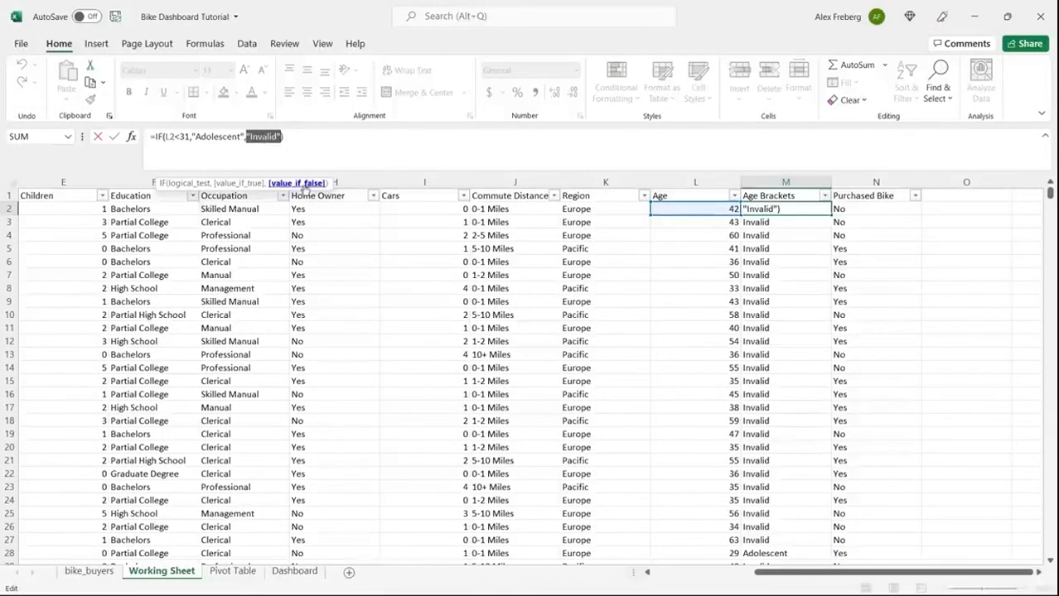
left_click(291, 146)
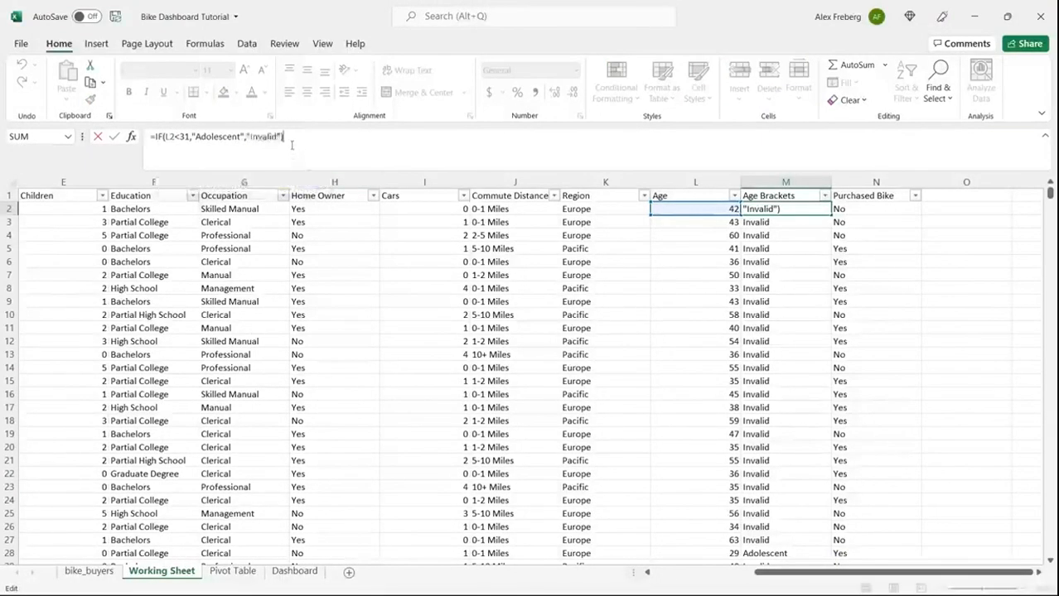
double_click(263, 138)
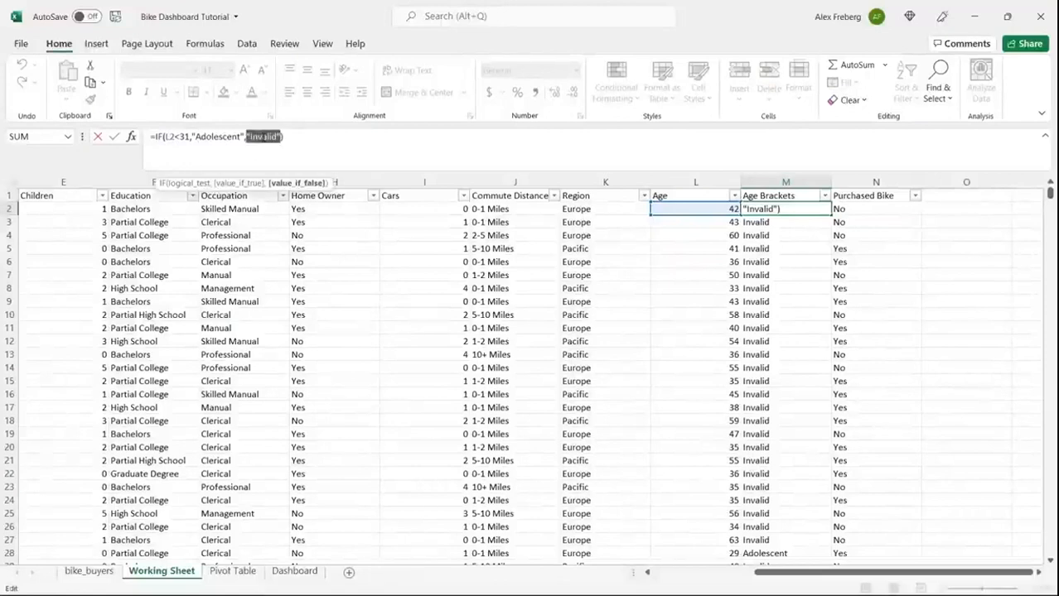
left_click(284, 139)
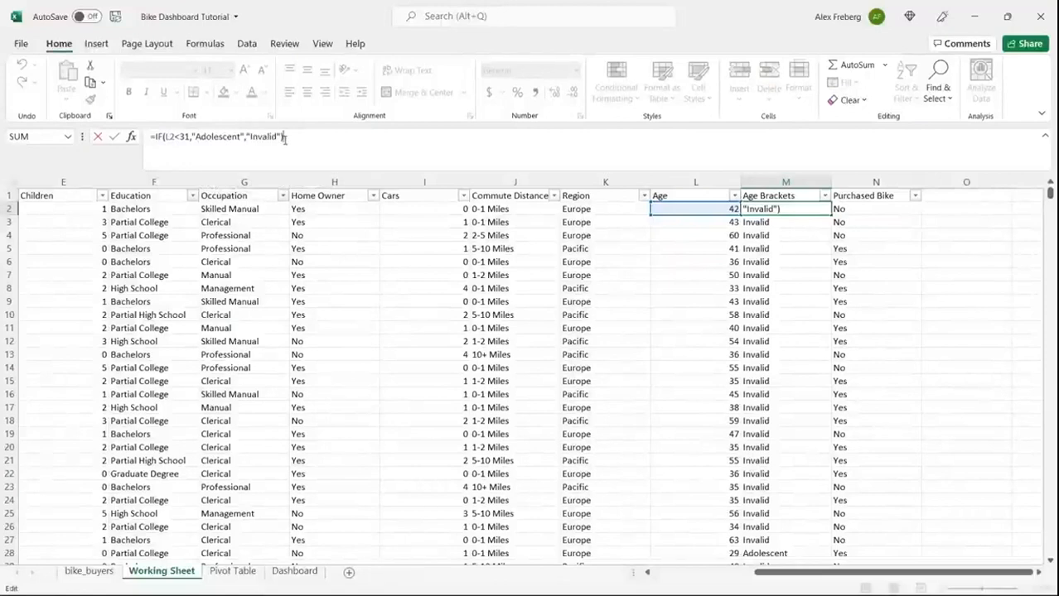
Insert an outer IF( directly in front of the existing IF in the M2 formula.
left_click(157, 136)
type("IF(")
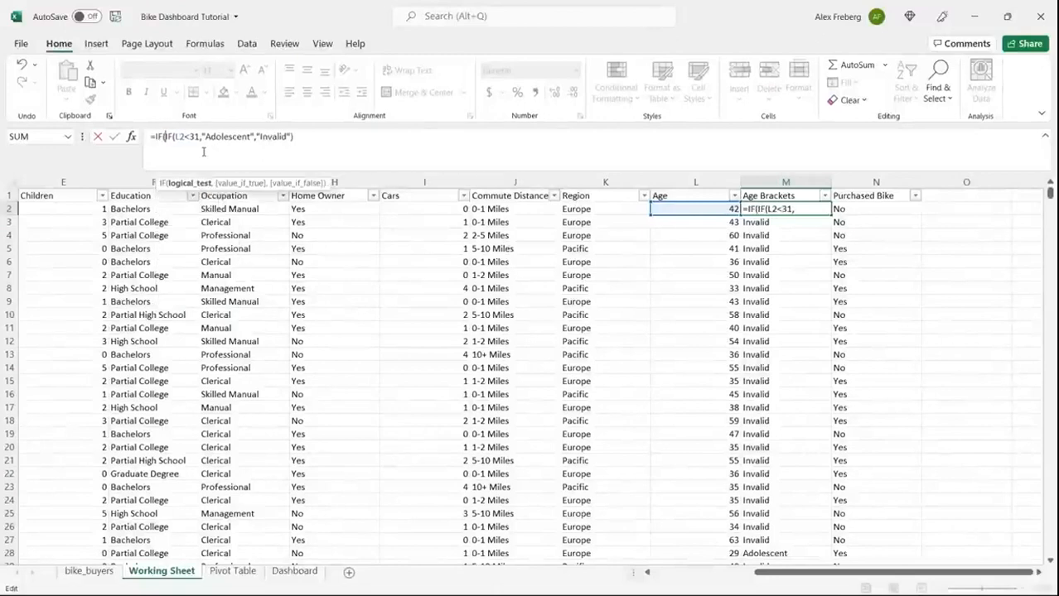
type("(")
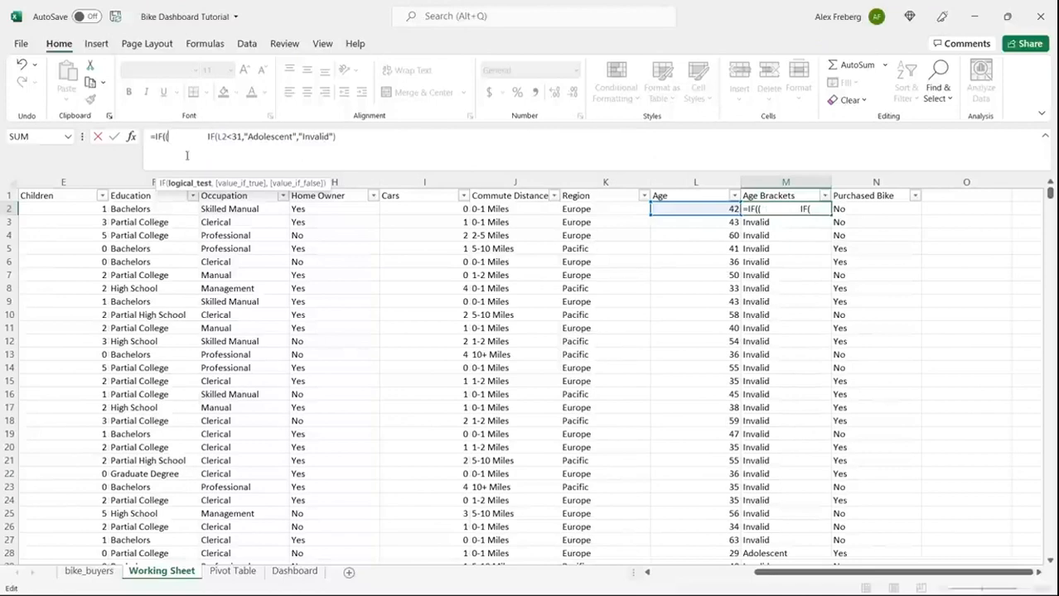
key("ctrl+z")
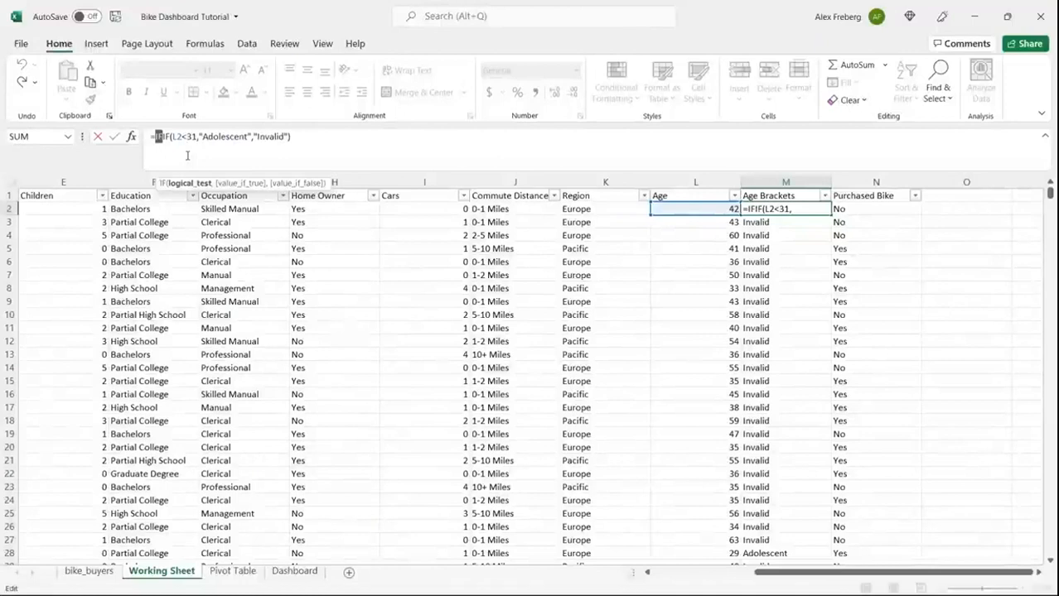
left_click(166, 137)
key("ctrl+y")
key("ctrl+z")
left_click(159, 138)
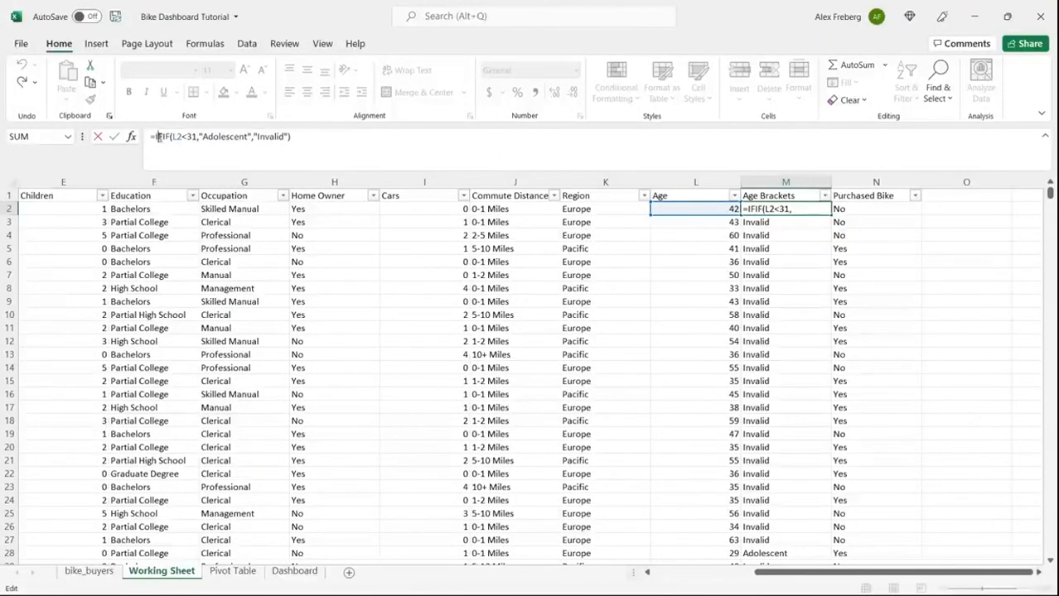
key("BackSpace")
type("F(")
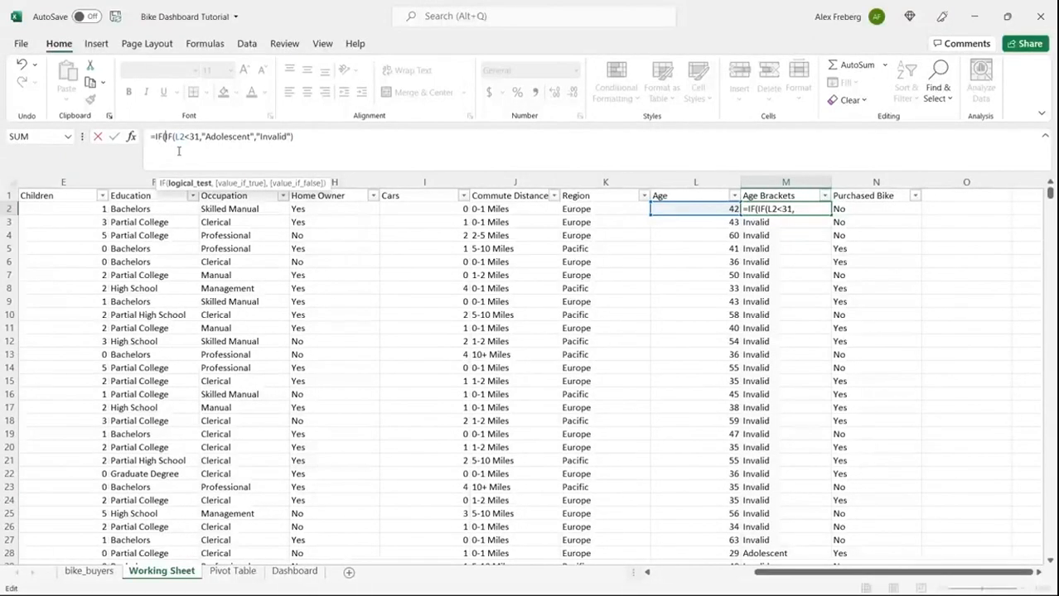
Complete the outer IF in M2 with the test L2>=31, the result "Middle Age" and a final closing parenthesis.
left_click(697, 208)
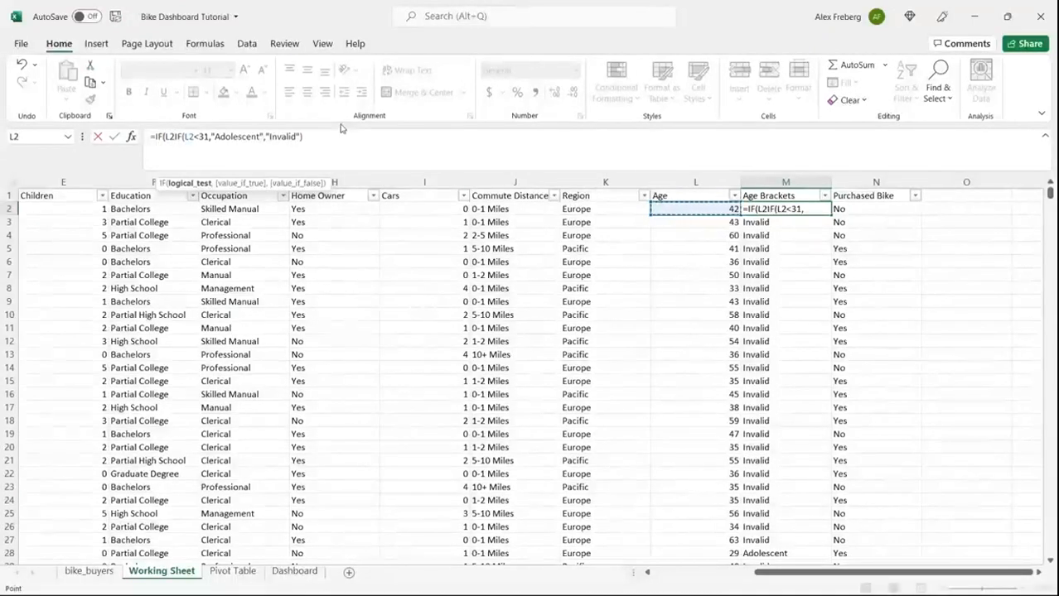
type(">")
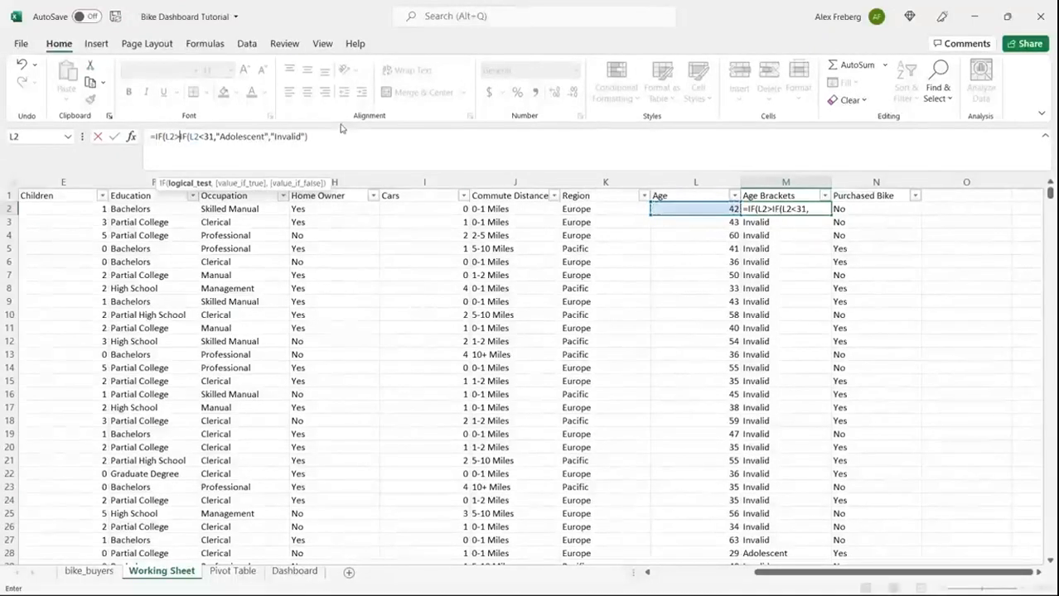
type("=31,")
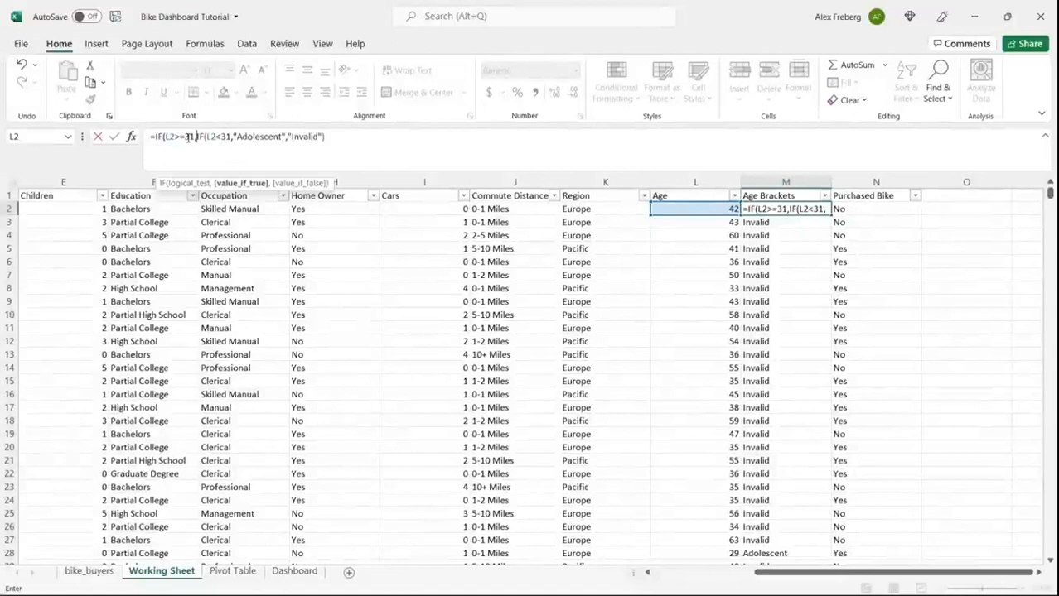
type("\"Middle Age\",")
left_click_drag(254, 137, 377, 141)
left_click(387, 139)
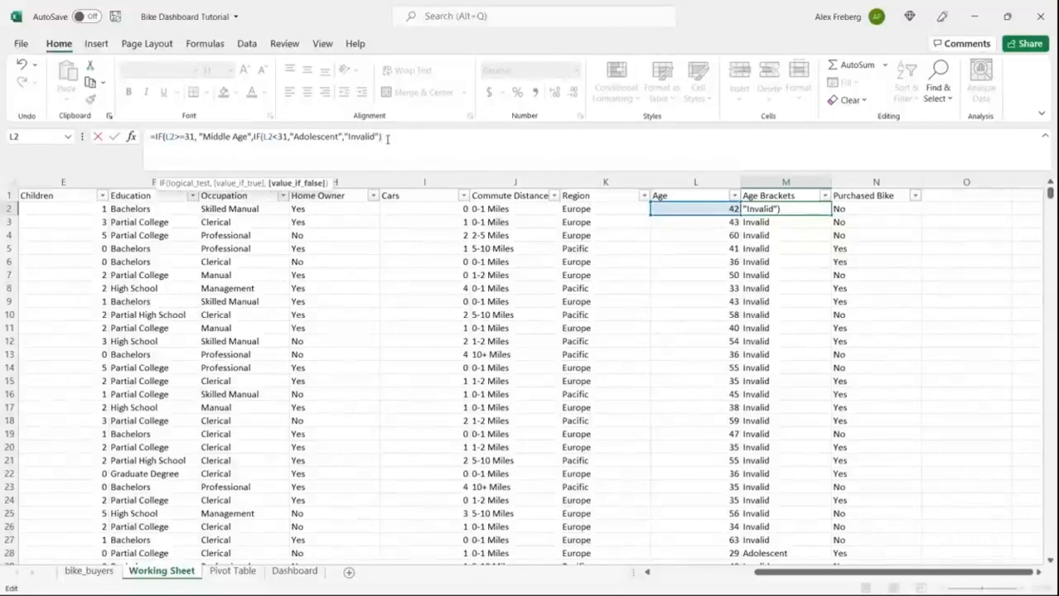
type(")")
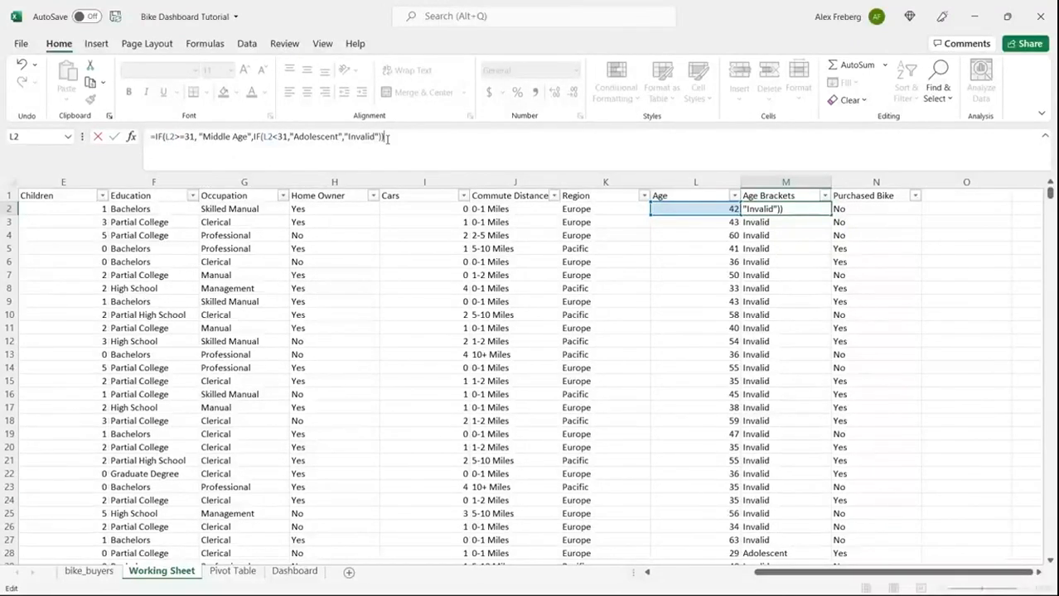
key("Return")
Fill the nested M2 formula down the whole Age Brackets column.
left_click(820, 210)
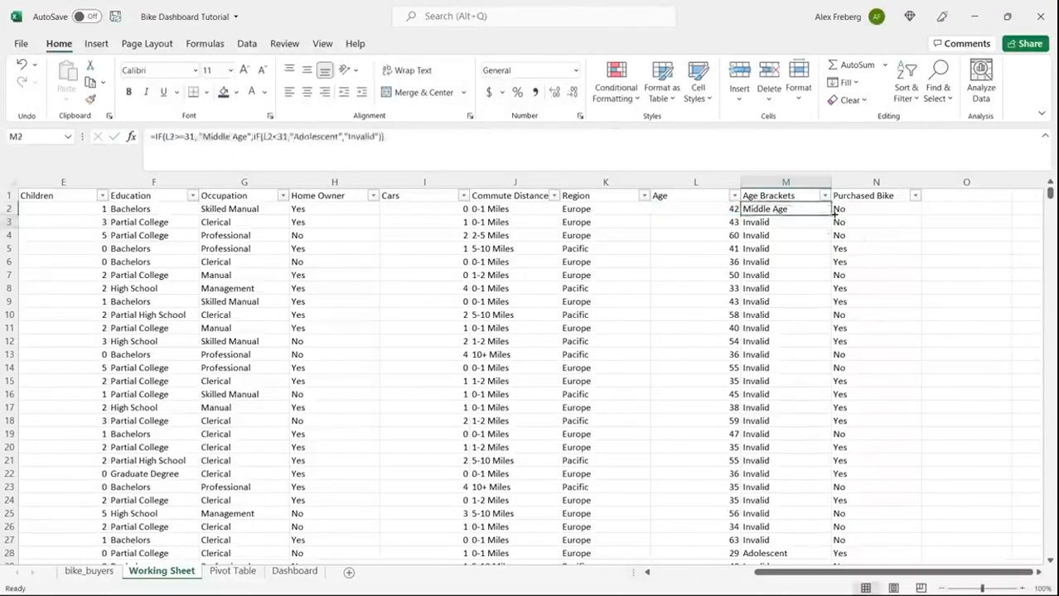
double_click(831, 215)
left_click(787, 236)
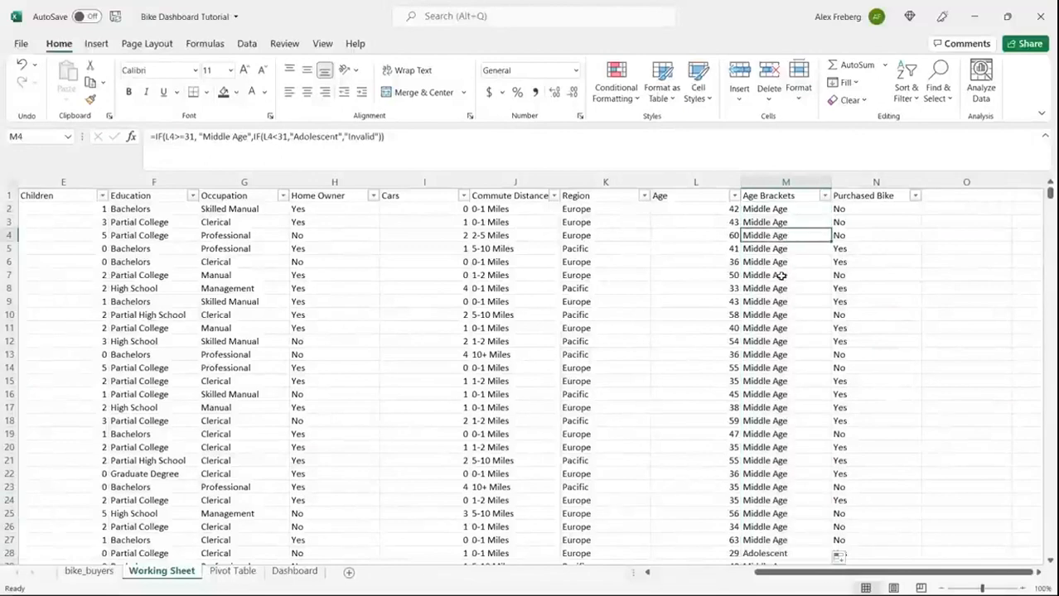
Check the refilled Age Brackets column's filter list for leftover "Invalid" values, leaving the data unfiltered.
left_click(825, 196)
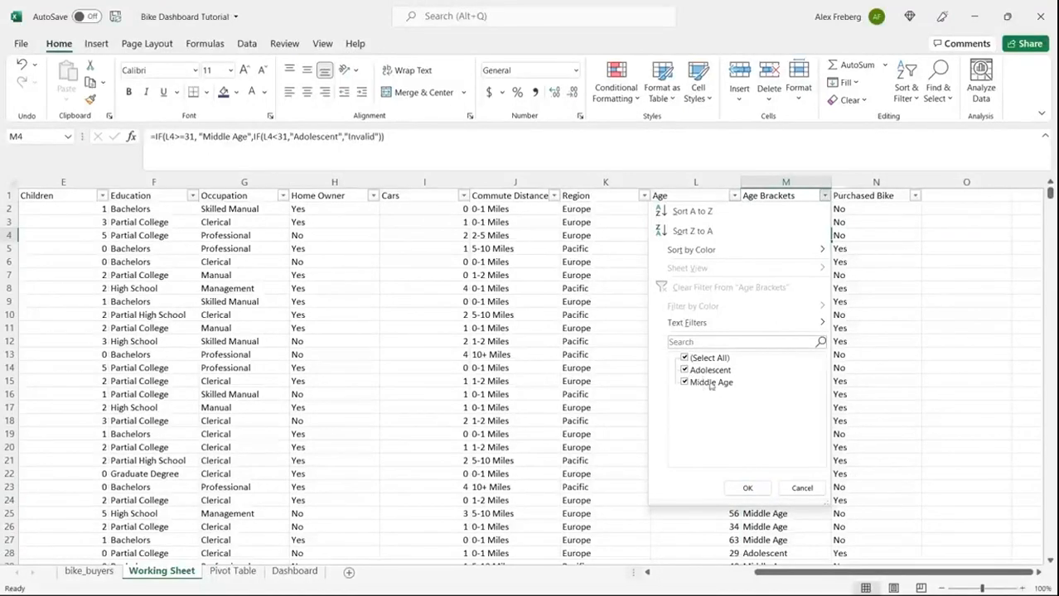
left_click(797, 488)
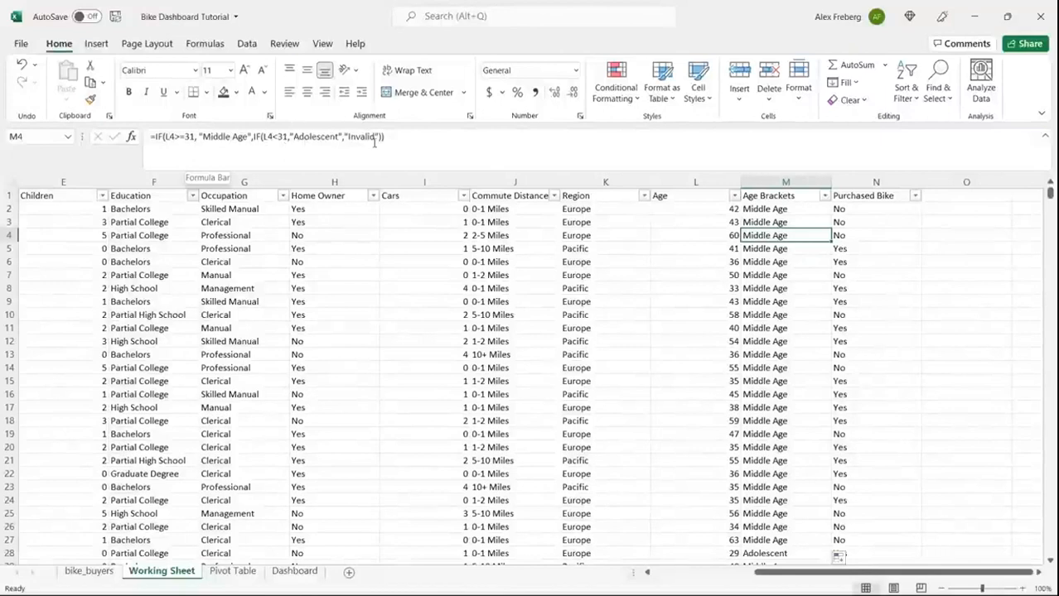
left_click(824, 196)
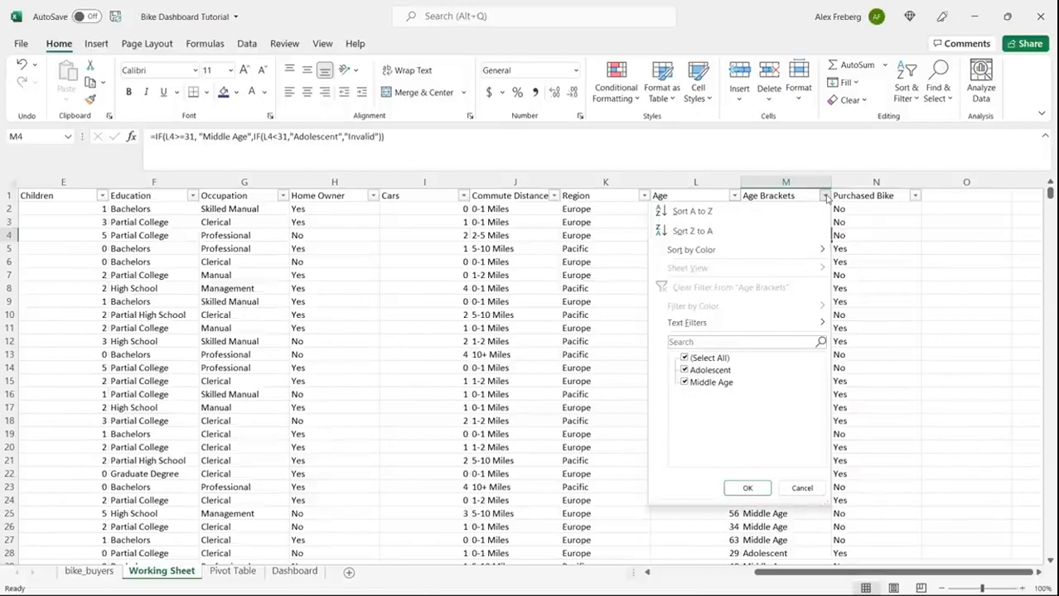
left_click(811, 493)
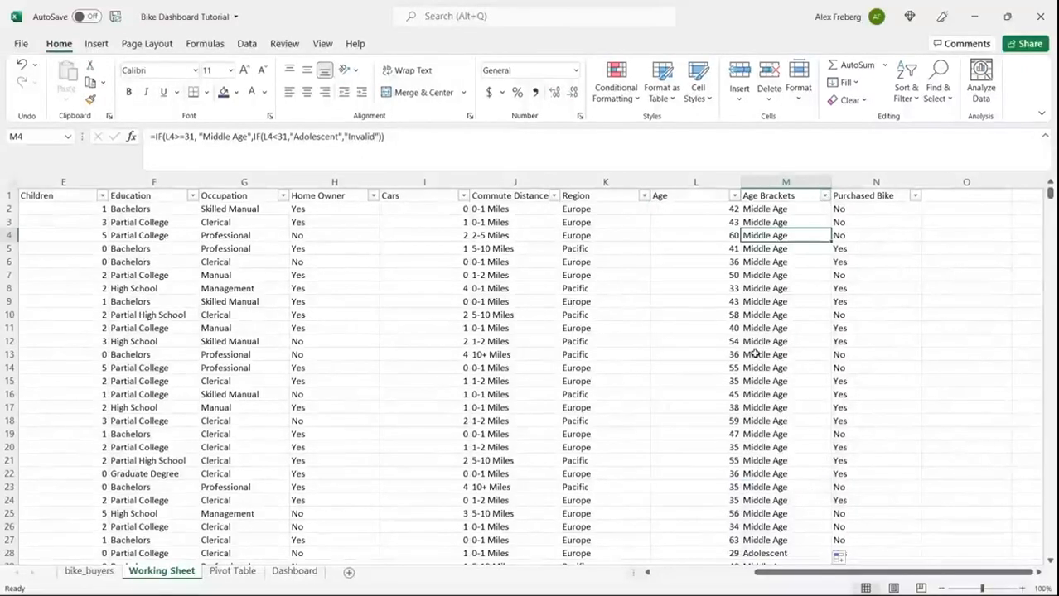
Examine the nested IF formula in M4, including its "Invalid" argument.
left_click(385, 137)
left_click_drag(385, 136, 153, 138)
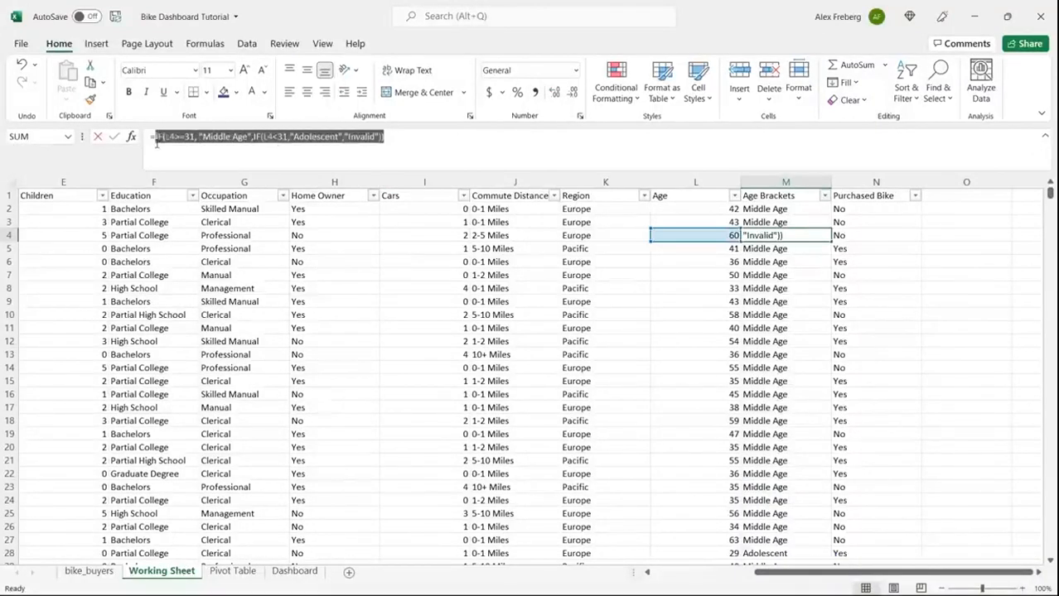
left_click_drag(343, 137, 379, 138)
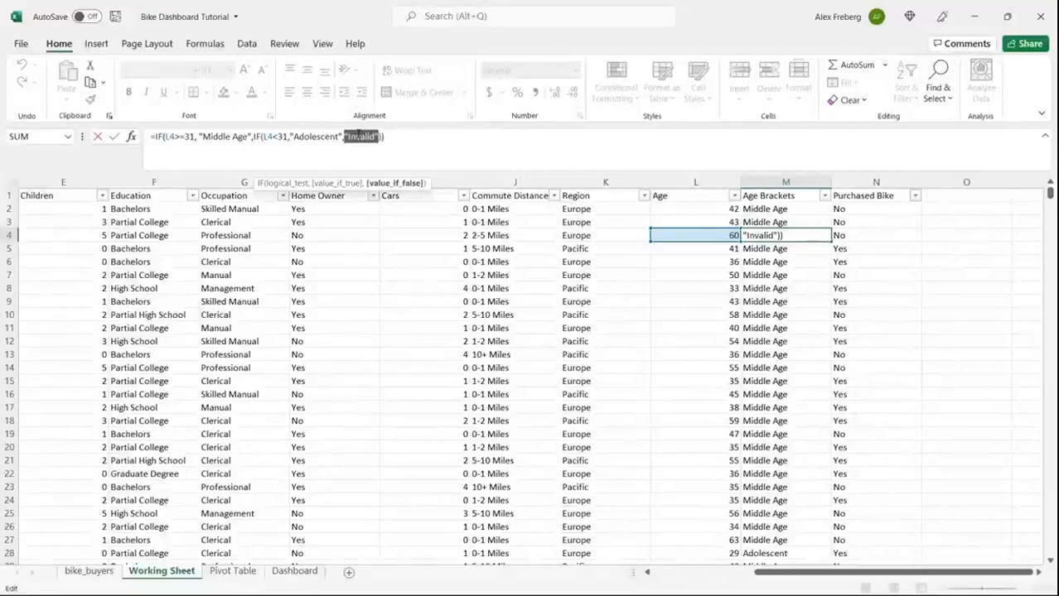
left_click(392, 136)
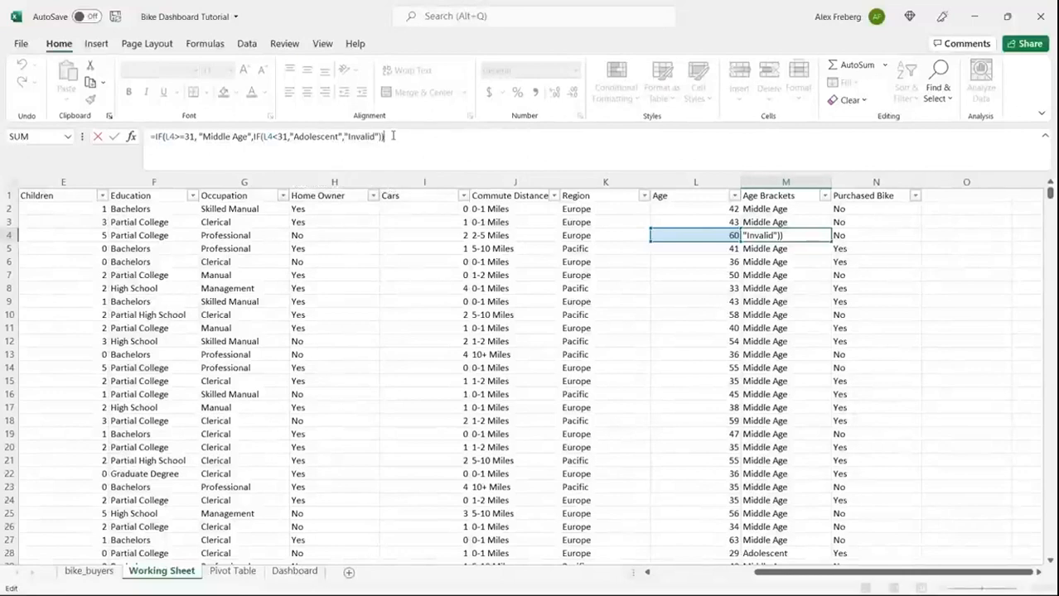
left_click(155, 137)
type("IF(")
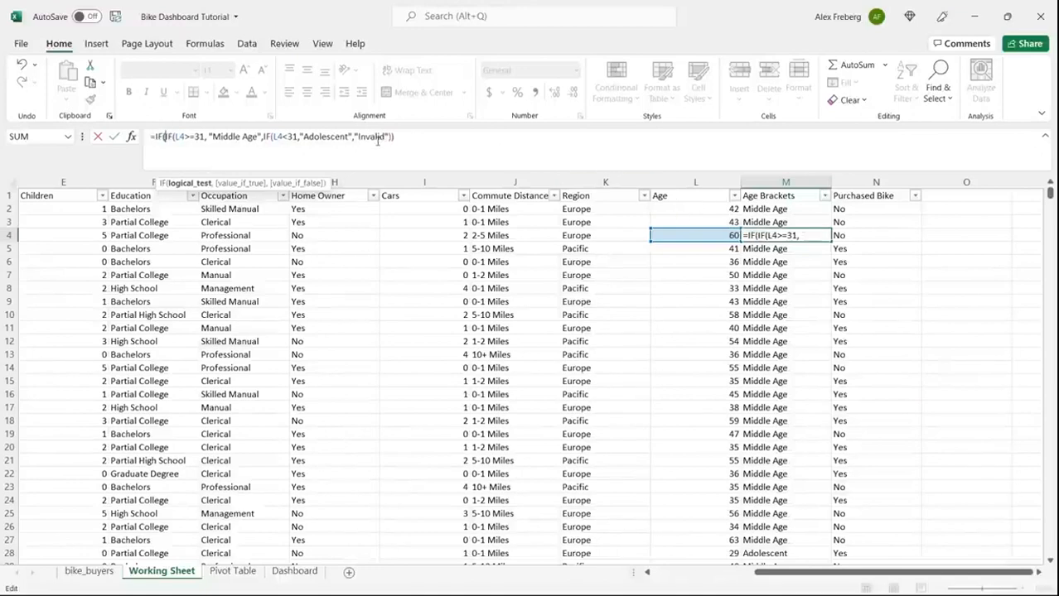
key("BackSpace")
key("BackSpace")
key("BackSpace")
key("BackSpace")
type("=")
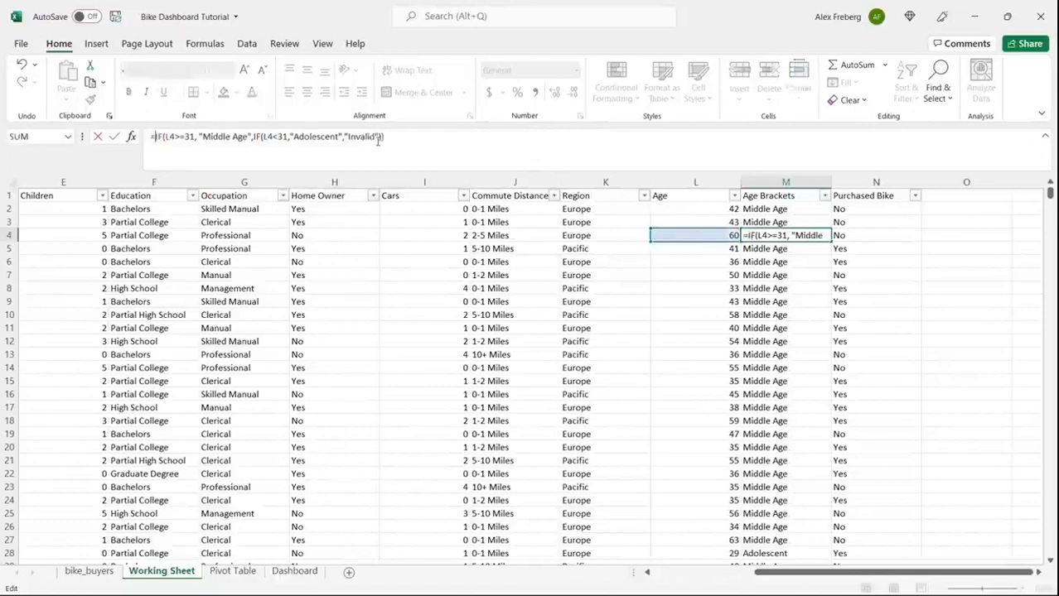
key("Return")
Wrap the M2 formula in an outer IF with the test L2>55 and the result "Old", adding a final closing parenthesis.
left_click(761, 209)
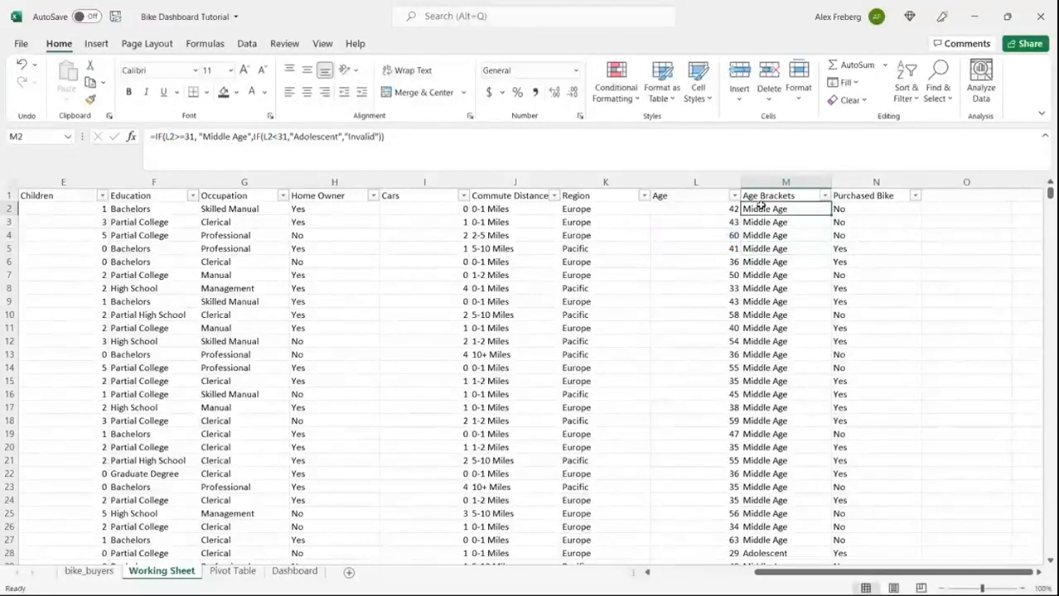
left_click(157, 137)
type("IF(")
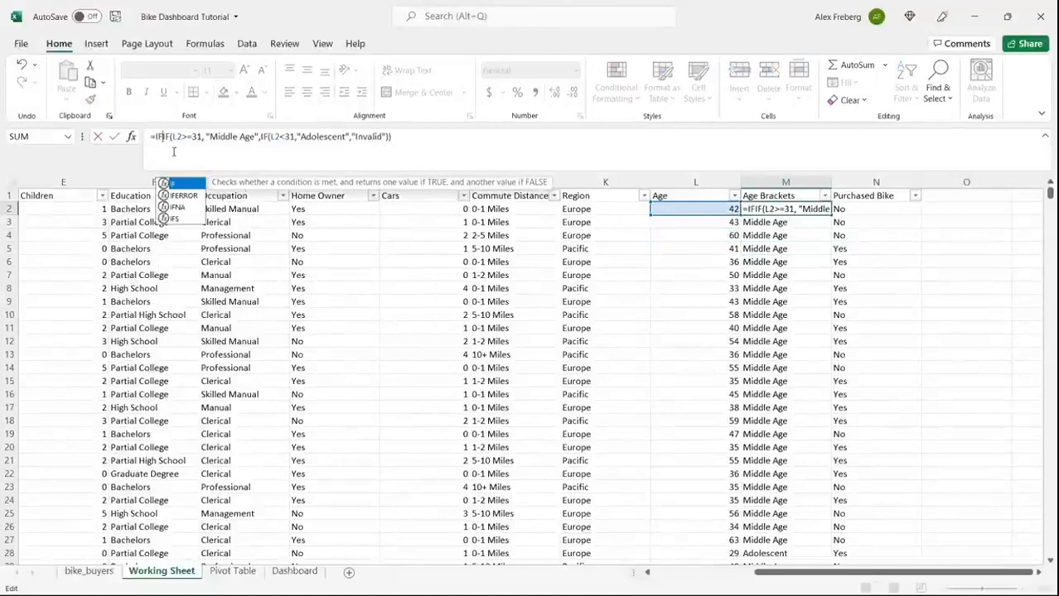
left_click(697, 209)
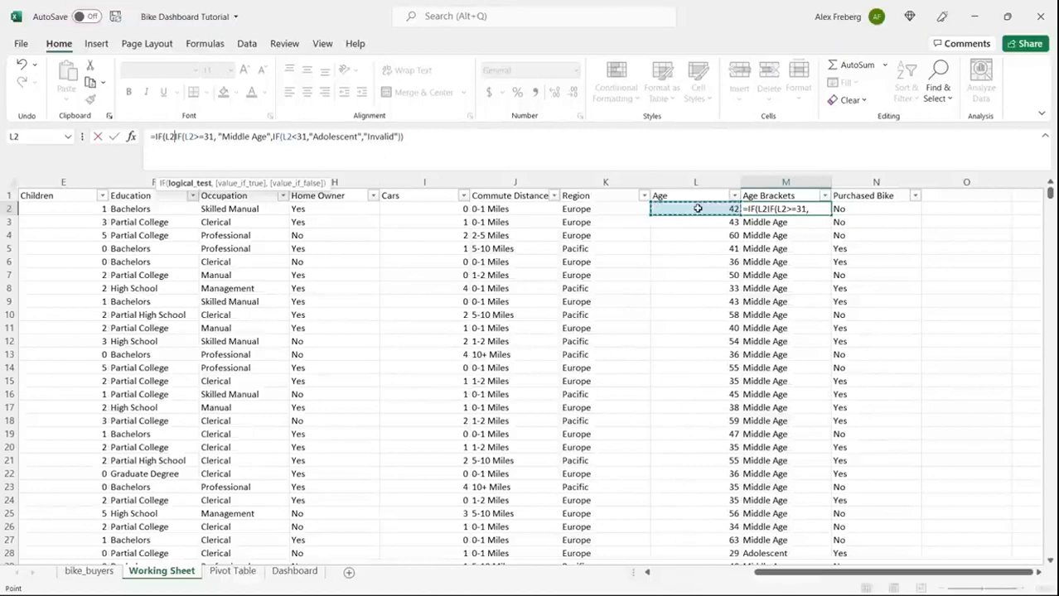
type(">")
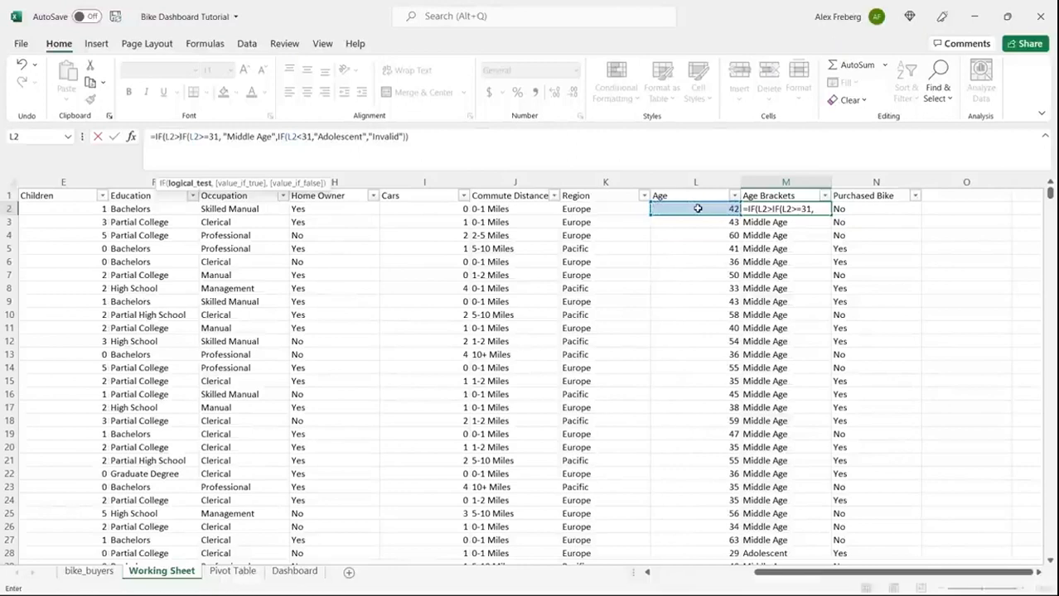
type("55")
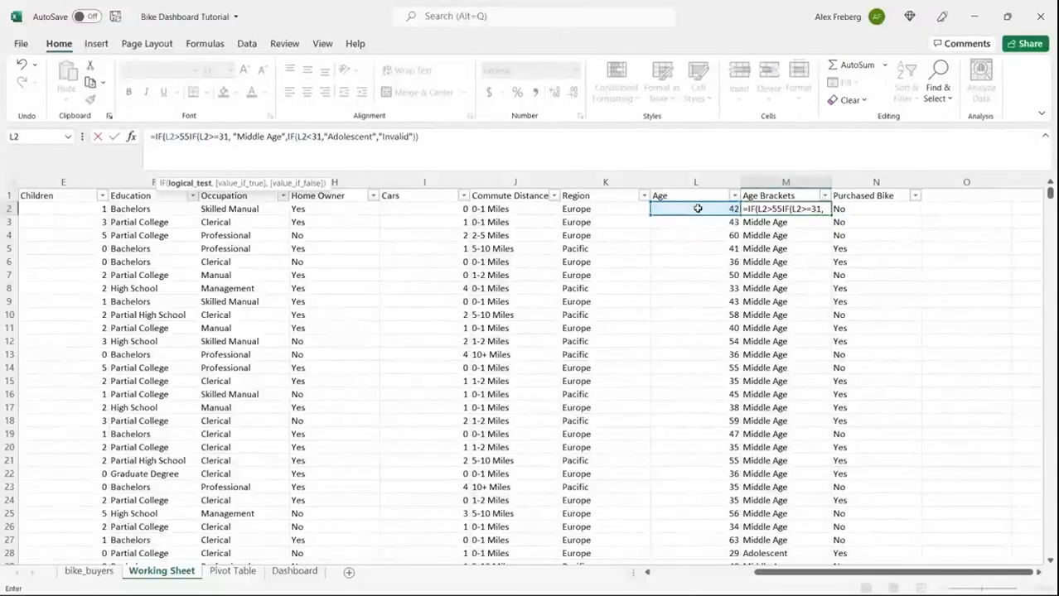
type(", \"O")
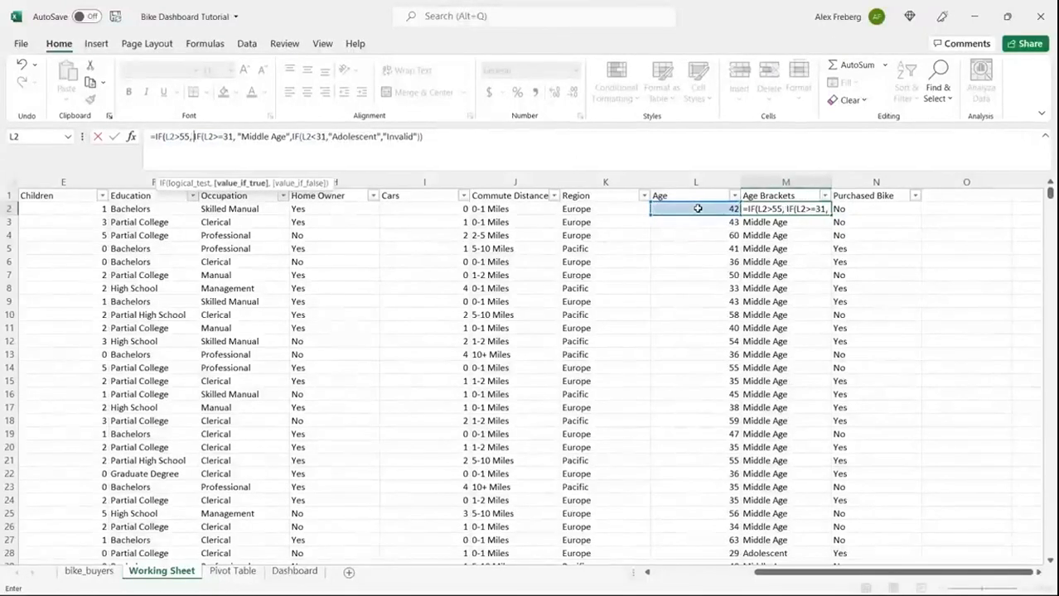
type("ld\"")
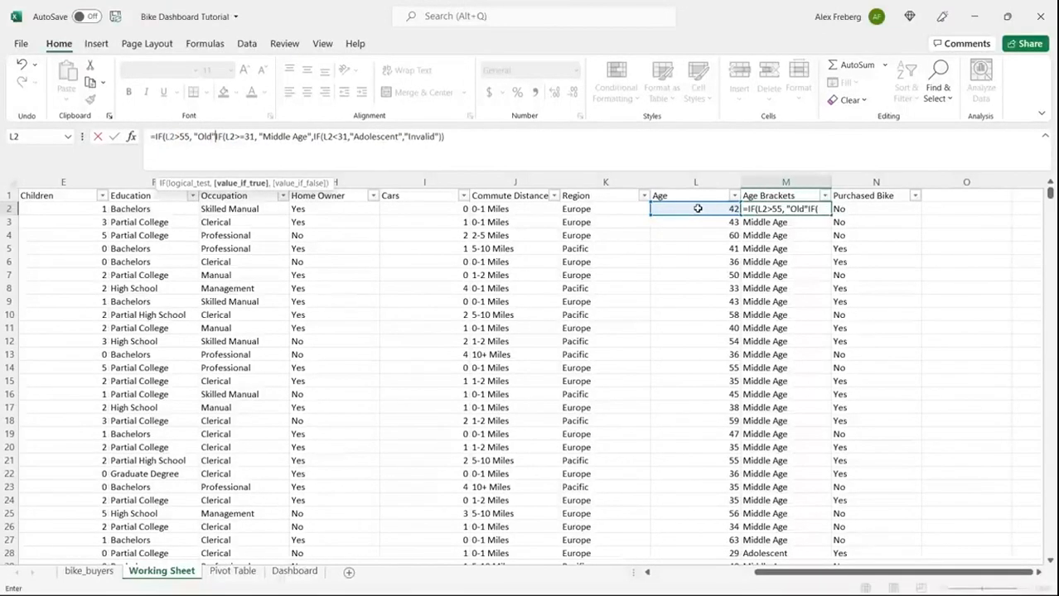
type(",")
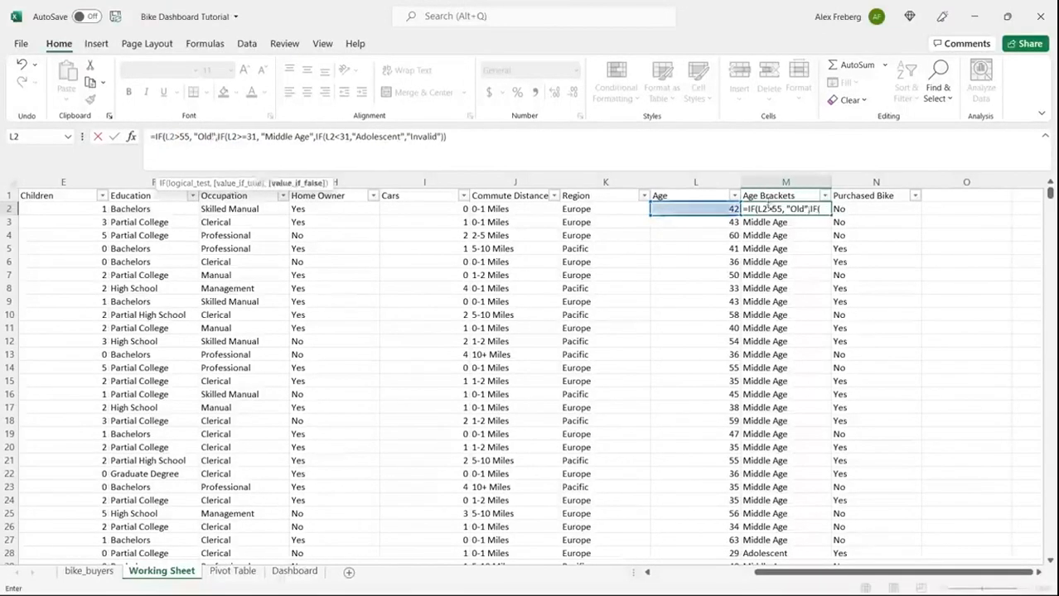
left_click(473, 137)
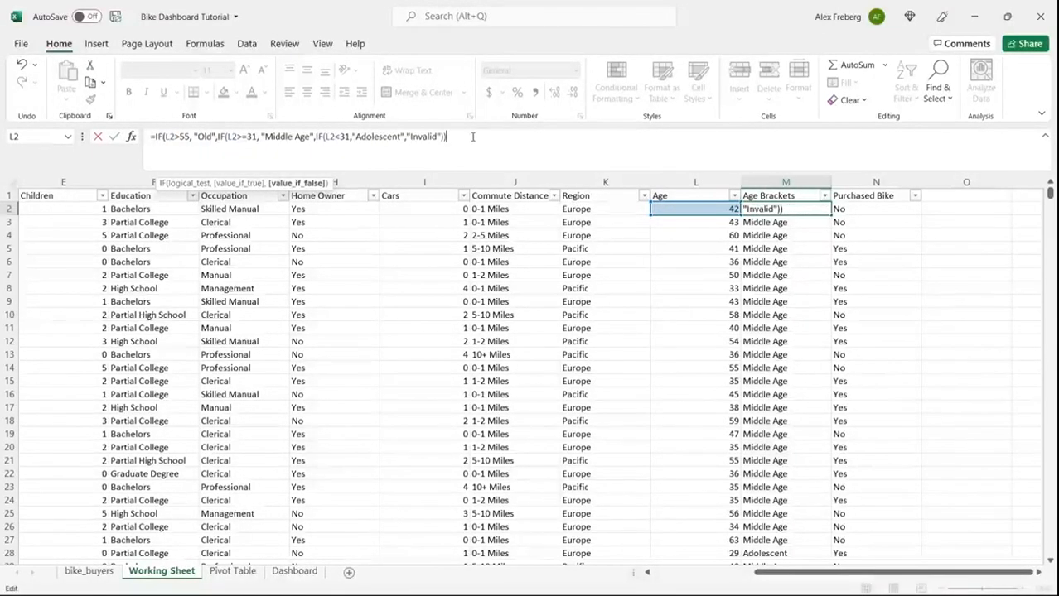
type(")")
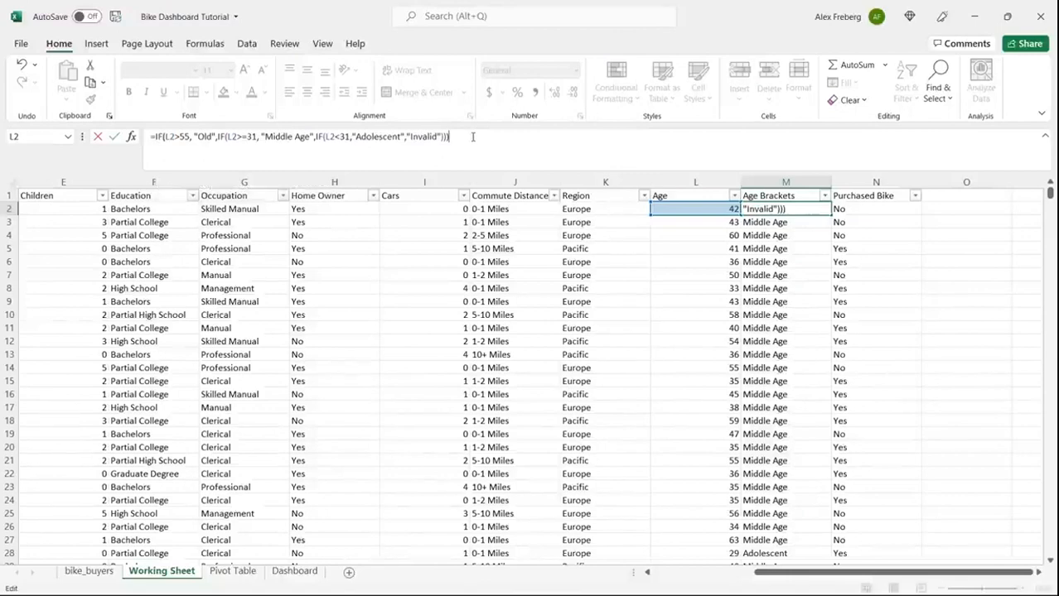
key("Return")
Fill the M2 formula with the "Old" bracket down the Age Brackets column and spot-check several Old rows.
left_click(825, 210)
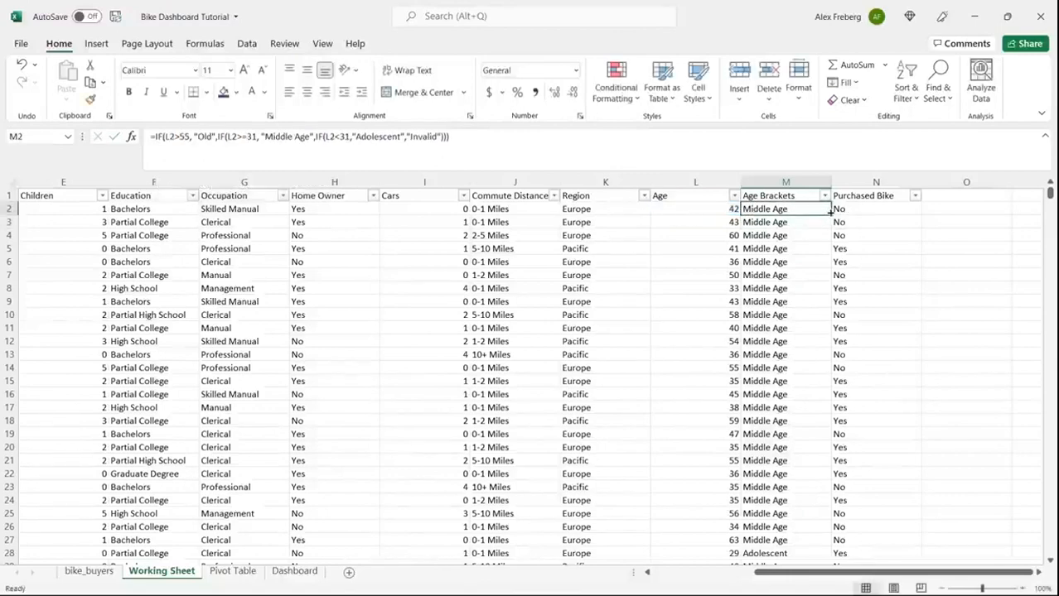
double_click(829, 212)
left_click(778, 235)
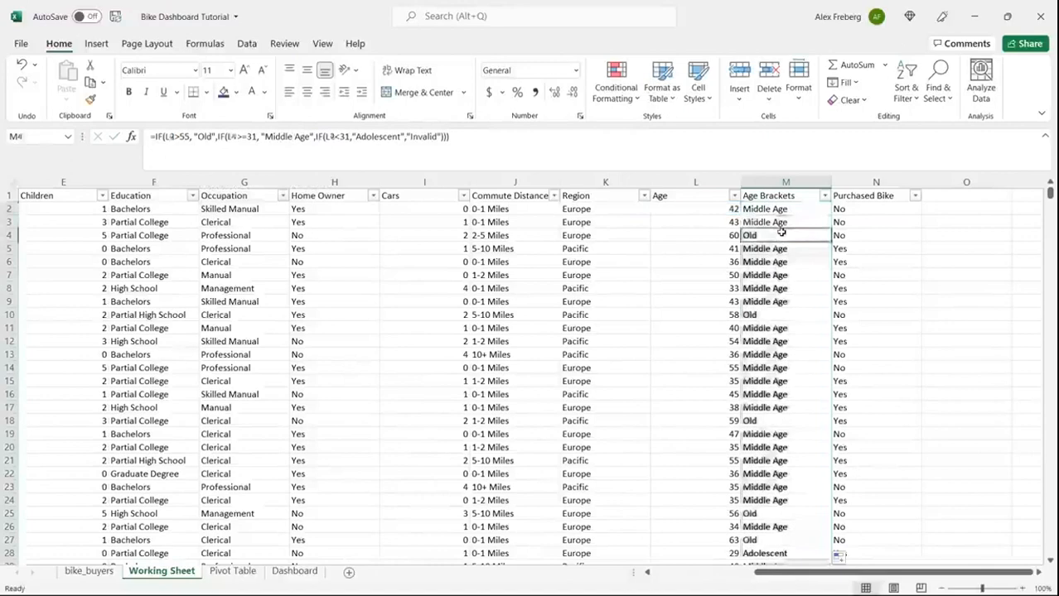
left_click(762, 313)
left_click(764, 420)
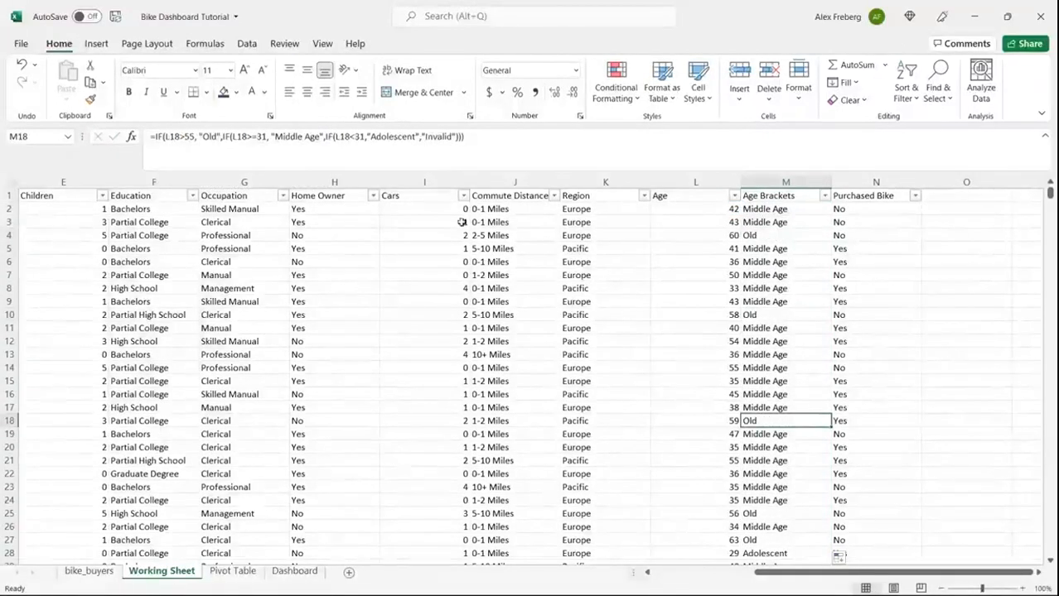
double_click(198, 138)
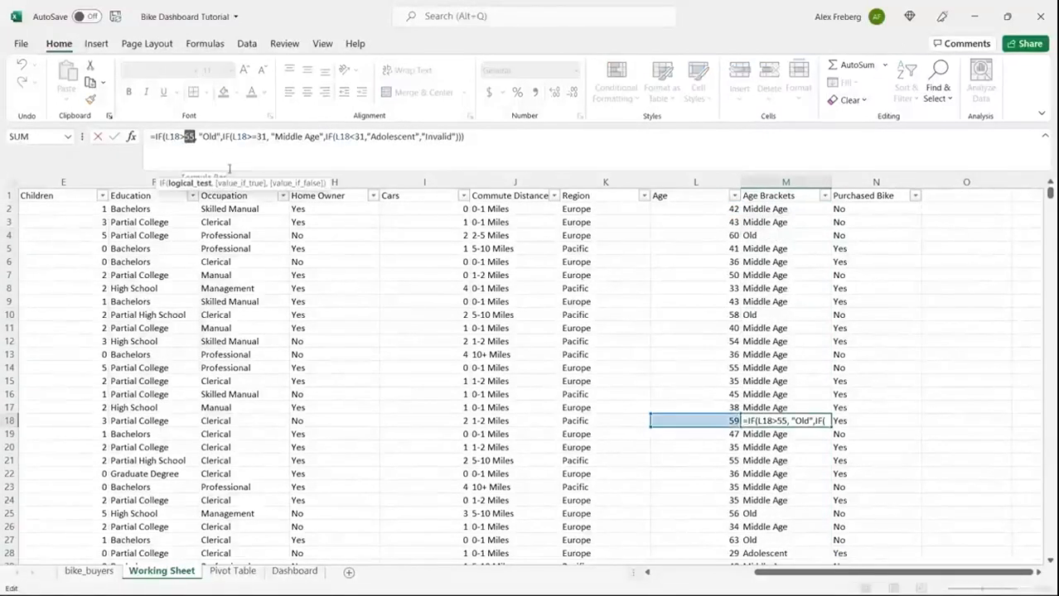
type("54")
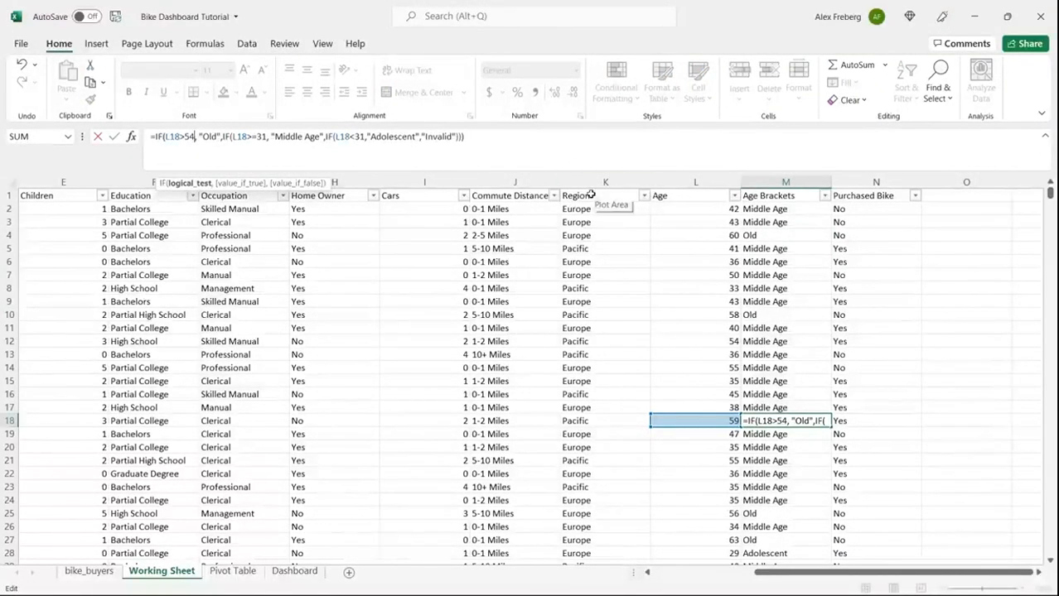
key("shift+Left")
key("shift+Left")
left_click(823, 260)
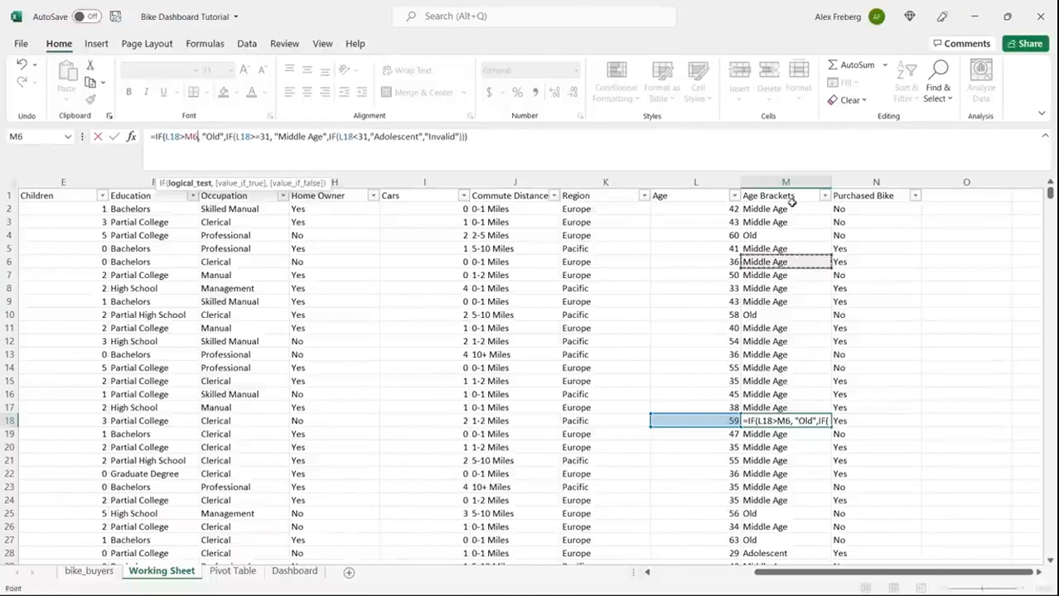
key("Escape")
Change the "Old" test in M2 to L2>54 and refill the formula down the Age Brackets column.
left_click(788, 209)
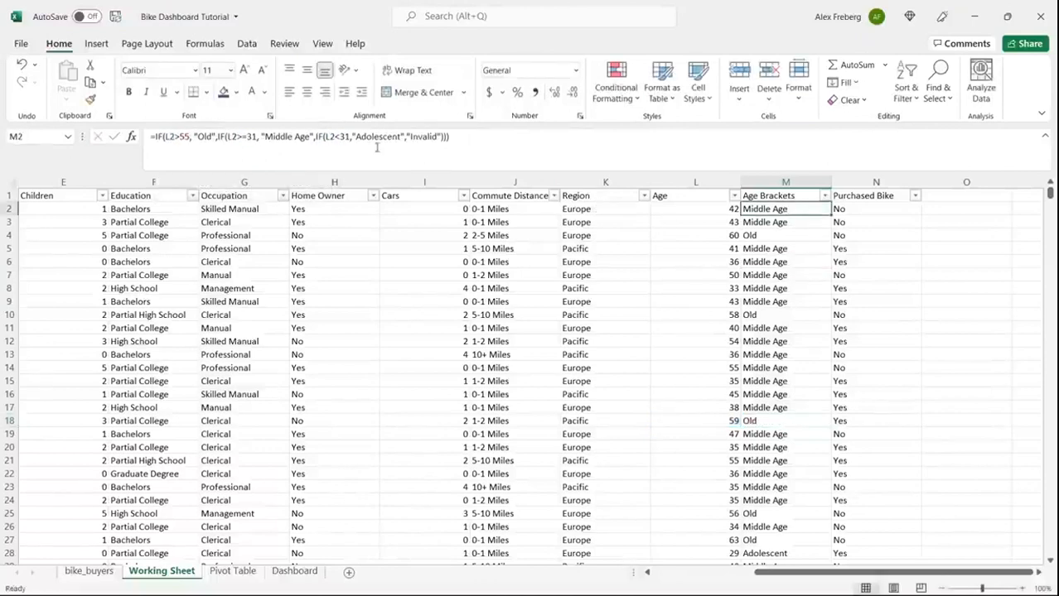
left_click(190, 136)
key("BackSpace")
type("4")
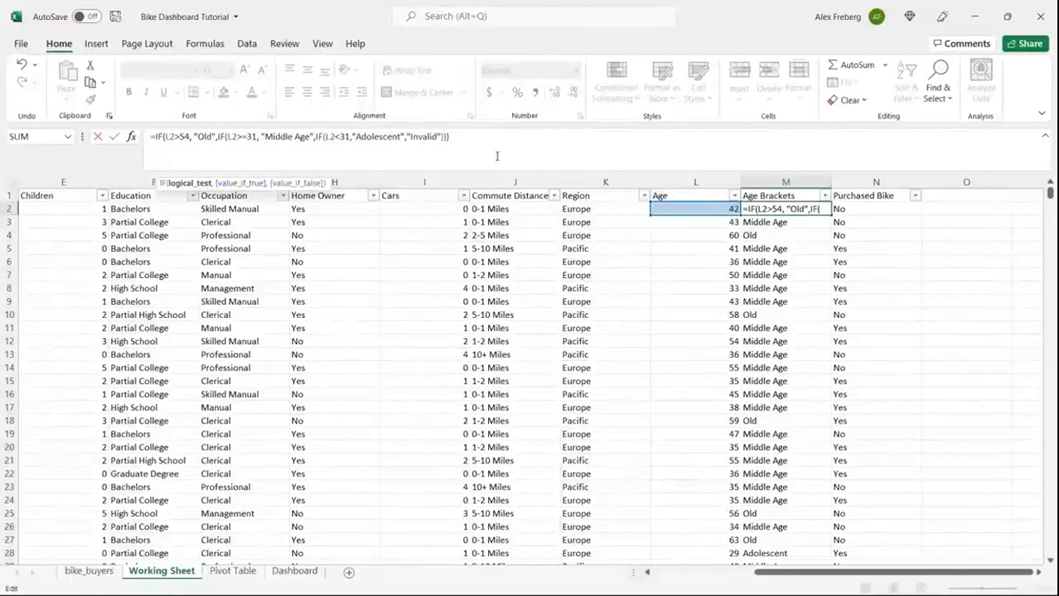
left_click(459, 138)
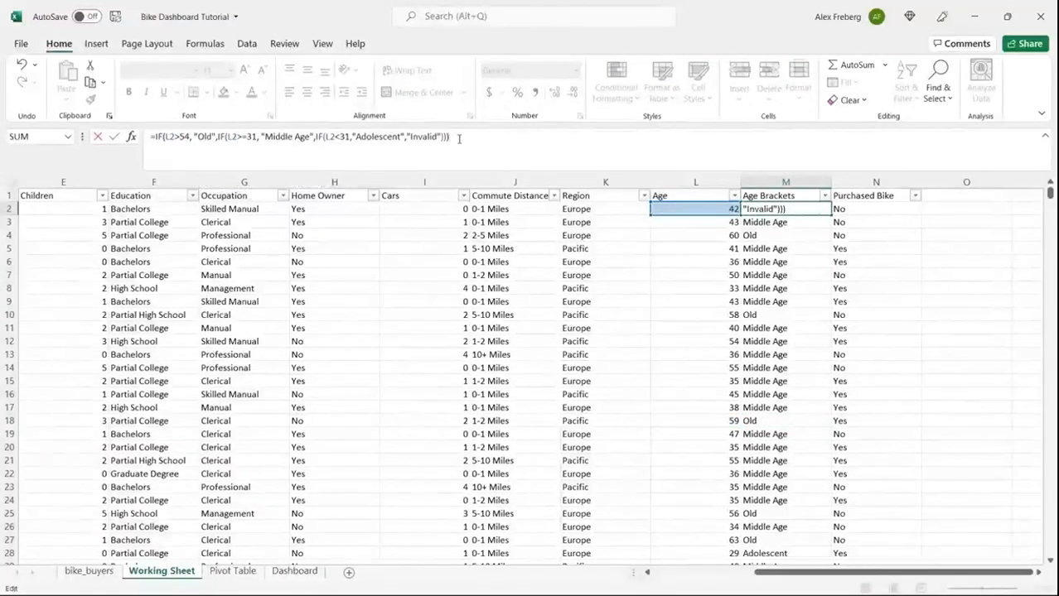
key("Return")
left_click(826, 209)
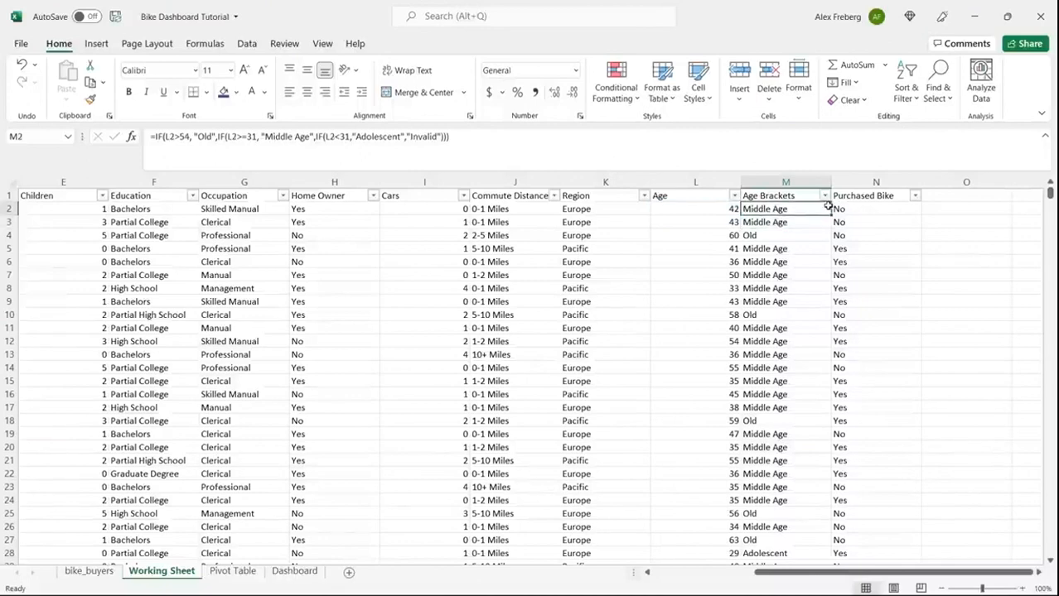
double_click(830, 214)
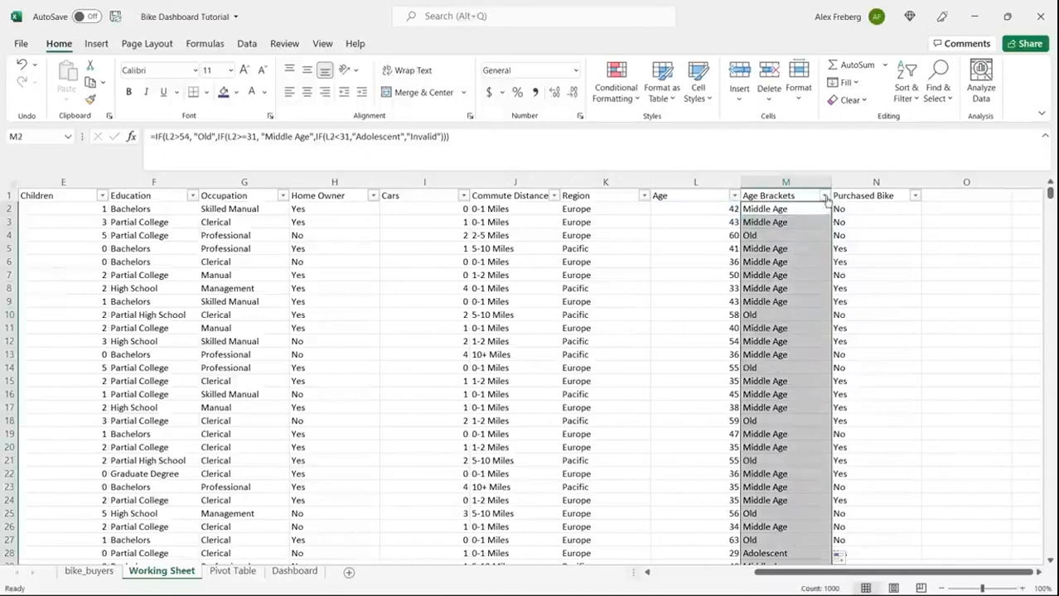
Check the filter lists of the Age Brackets and Purchased Bike columns, leaving the data unfiltered.
left_click(824, 195)
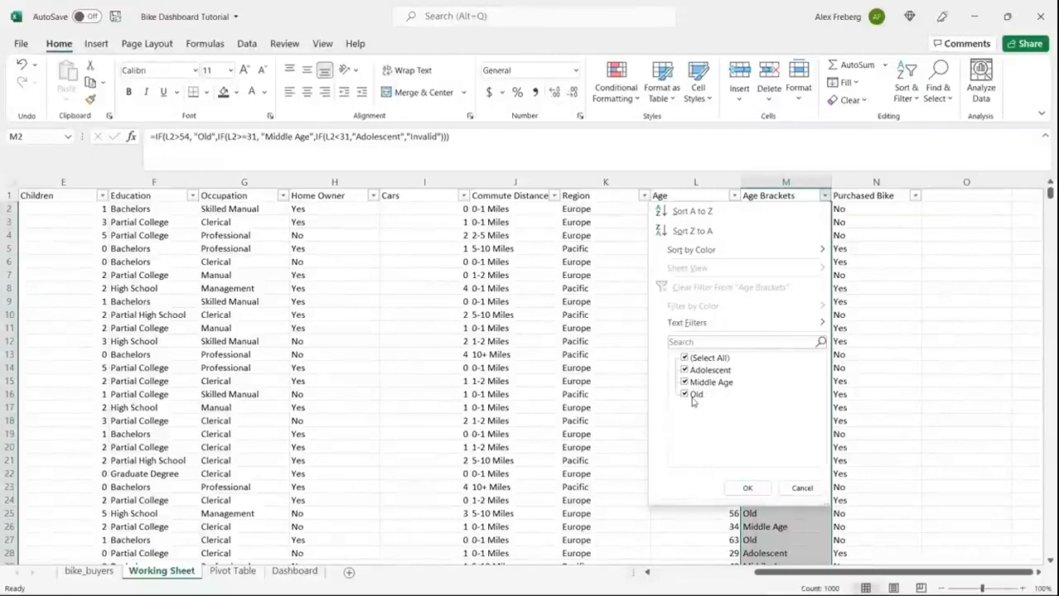
left_click(800, 489)
left_click(782, 382)
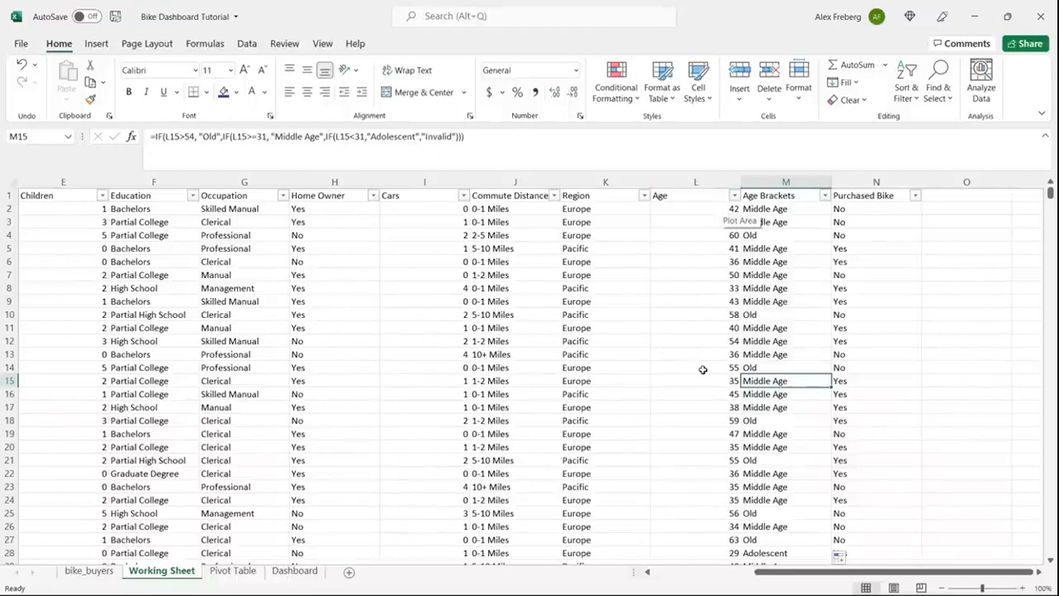
left_click(800, 196)
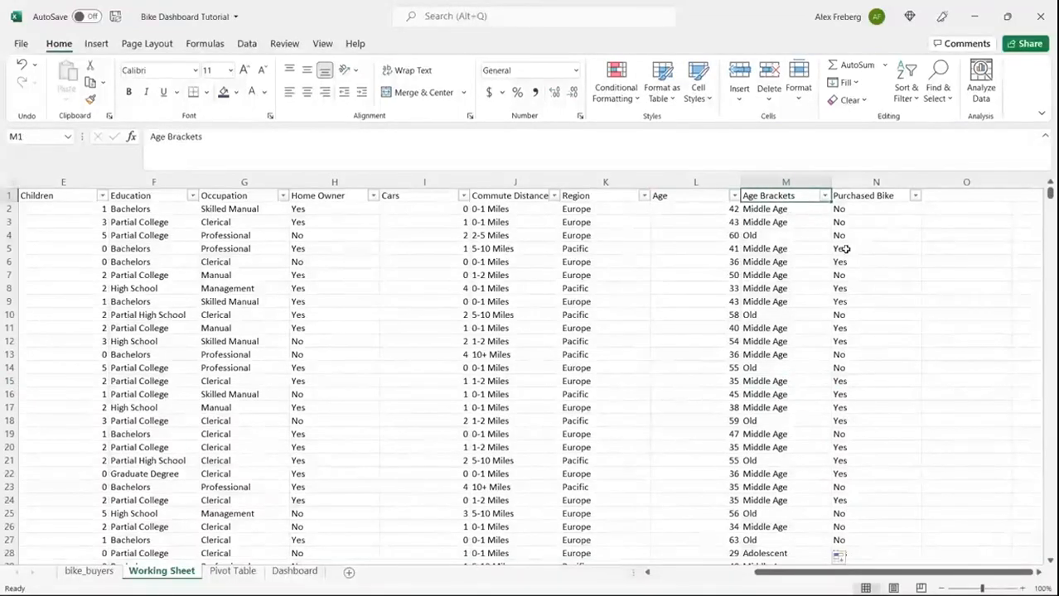
left_click(915, 196)
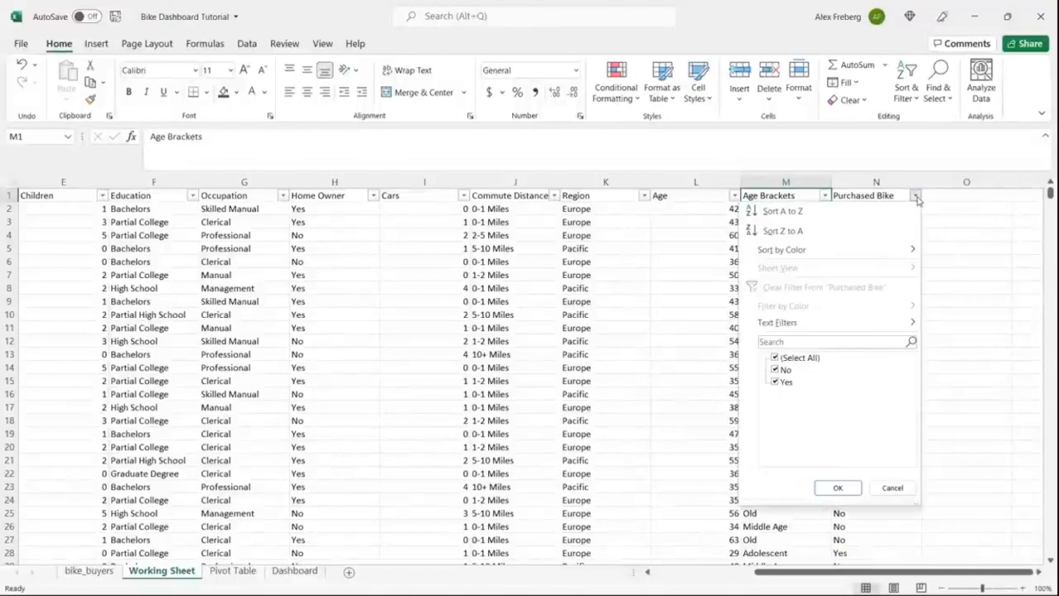
left_click(992, 368)
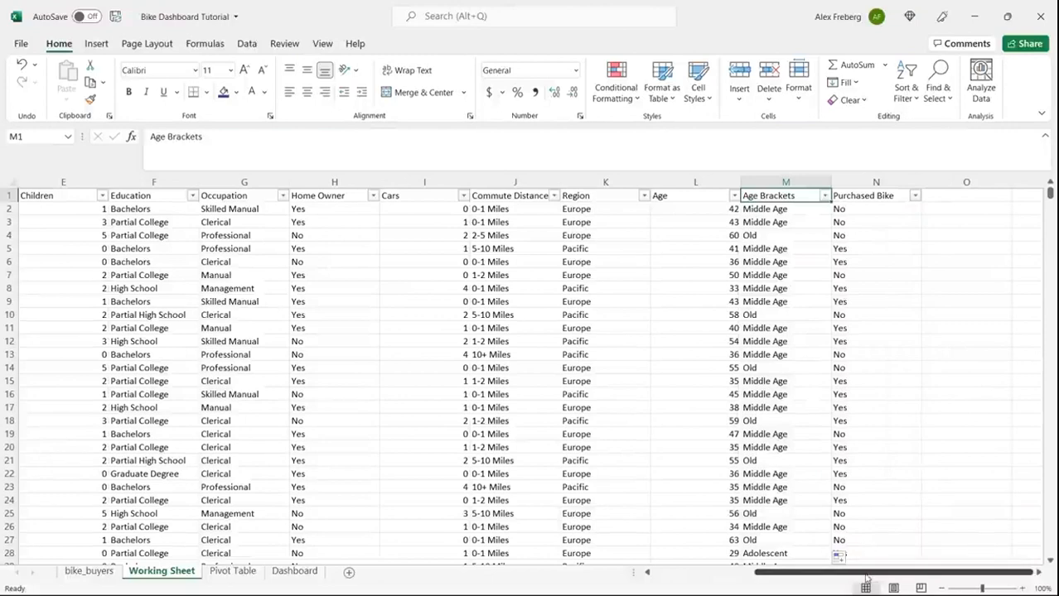
Replace the garbled header in B1 with "Marital Status".
left_click_drag(866, 577, 753, 581)
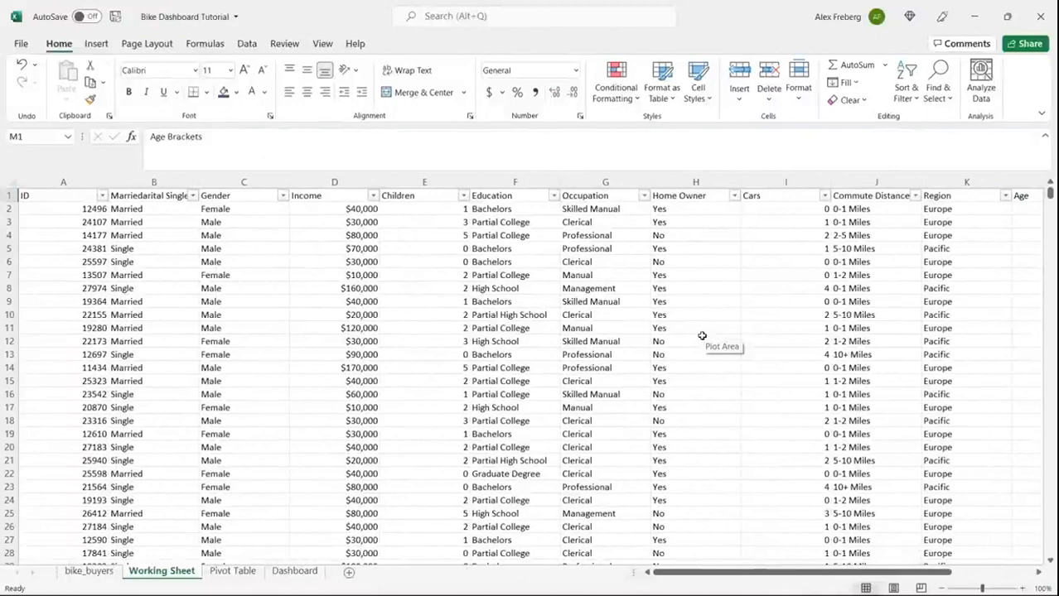
left_click(165, 196)
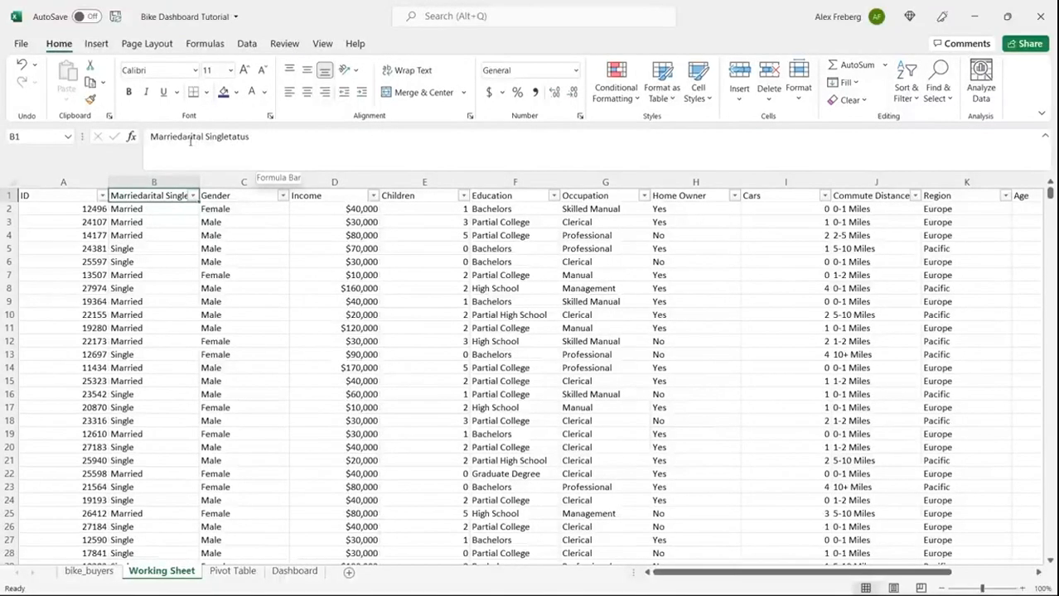
left_click(269, 138)
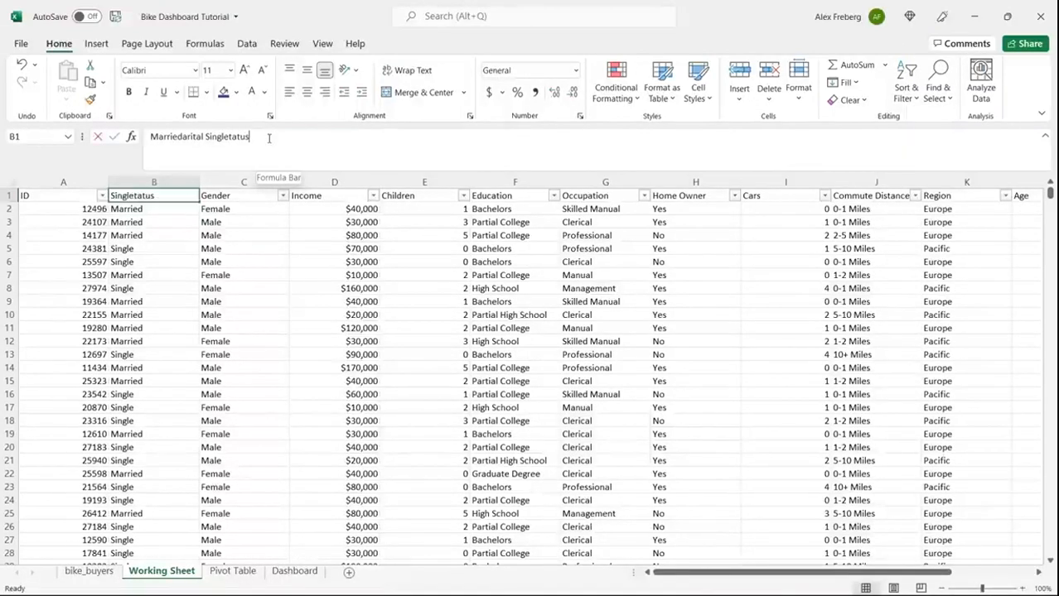
left_click(268, 139)
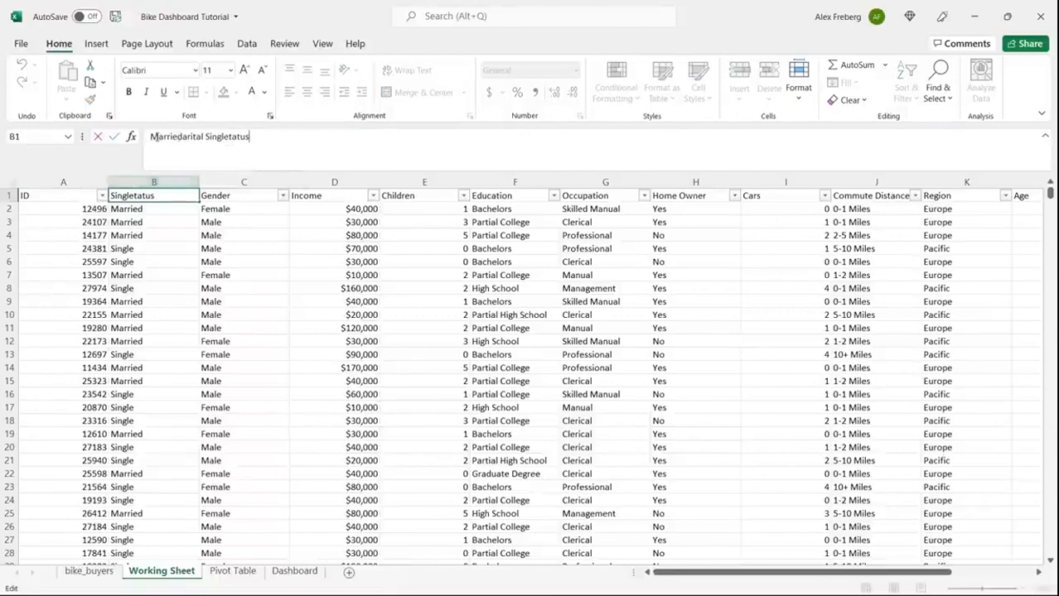
double_click(162, 136)
double_click(222, 136)
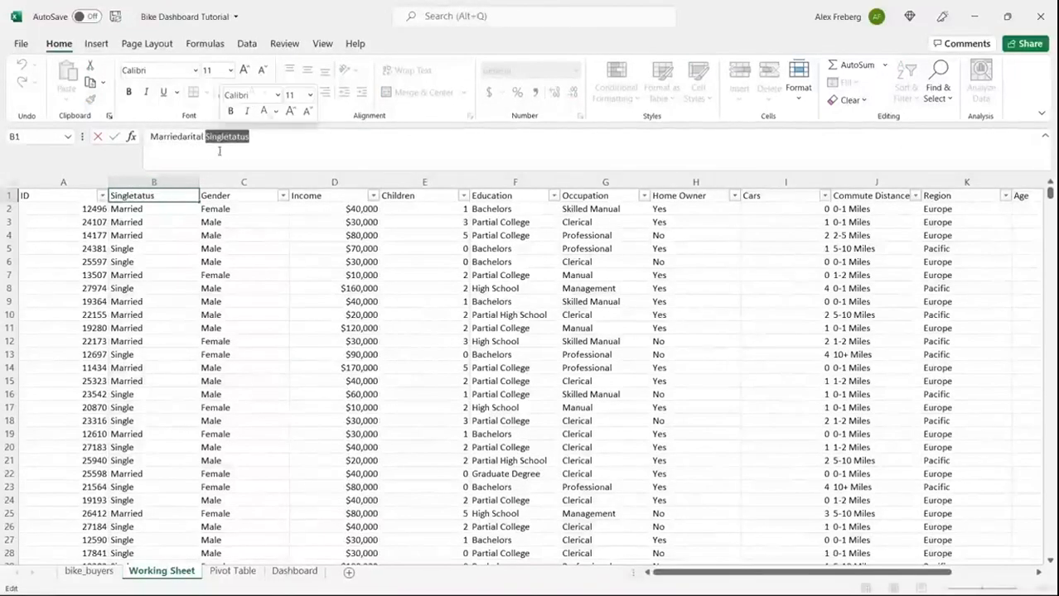
left_click(266, 137)
left_click_drag(183, 136, 135, 142)
left_click_drag(211, 138, 79, 151)
type("Mar")
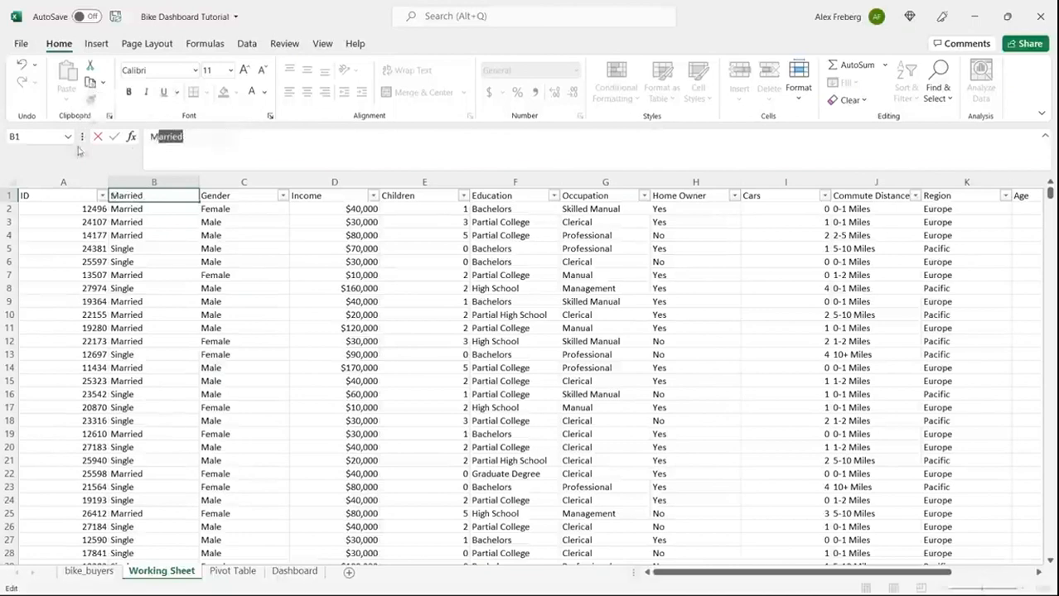
type("ital Status")
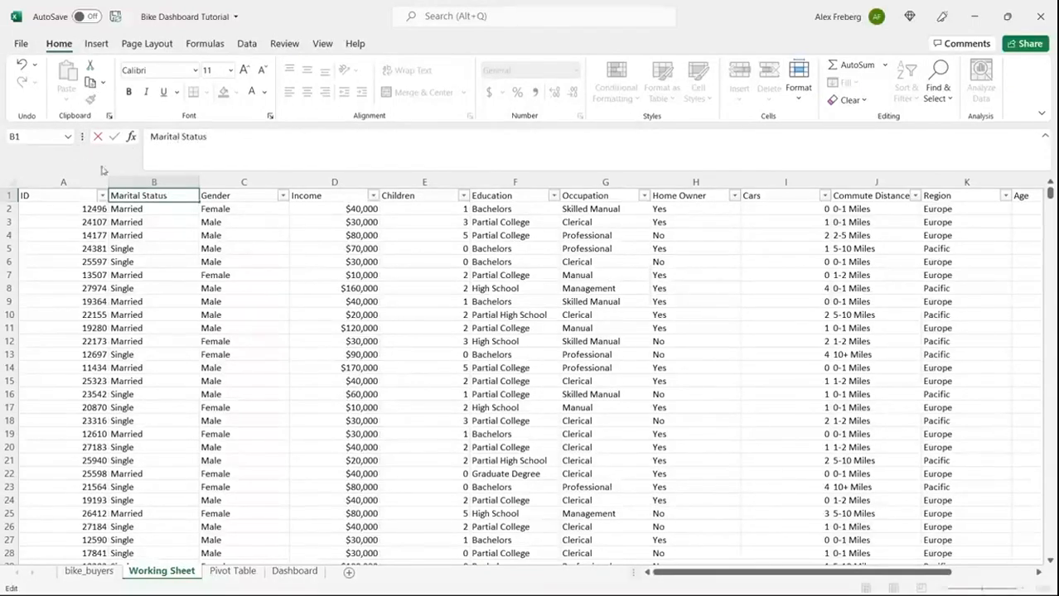
left_click(163, 223)
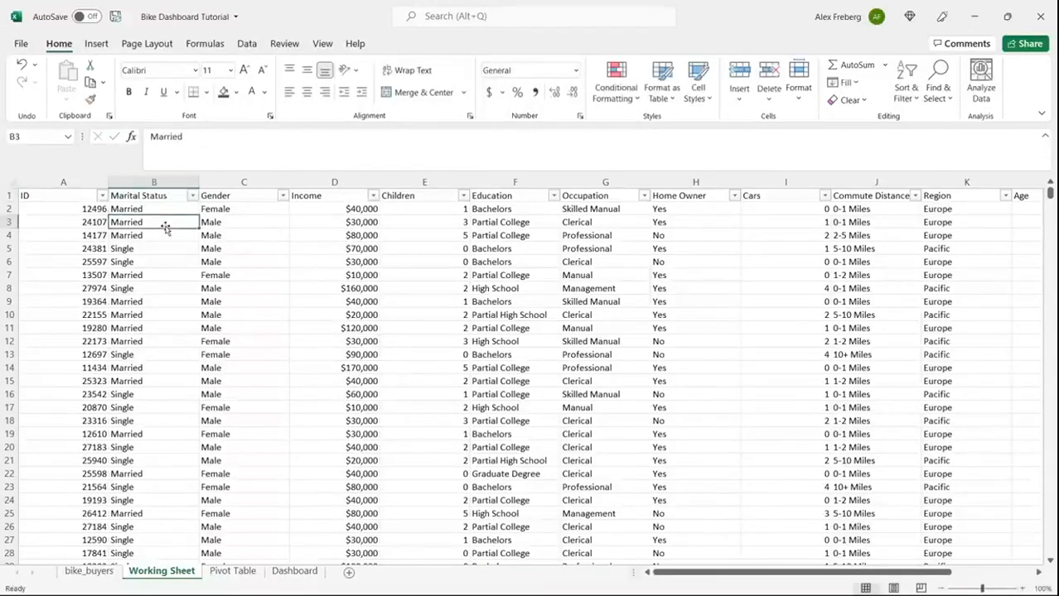
left_click(373, 275)
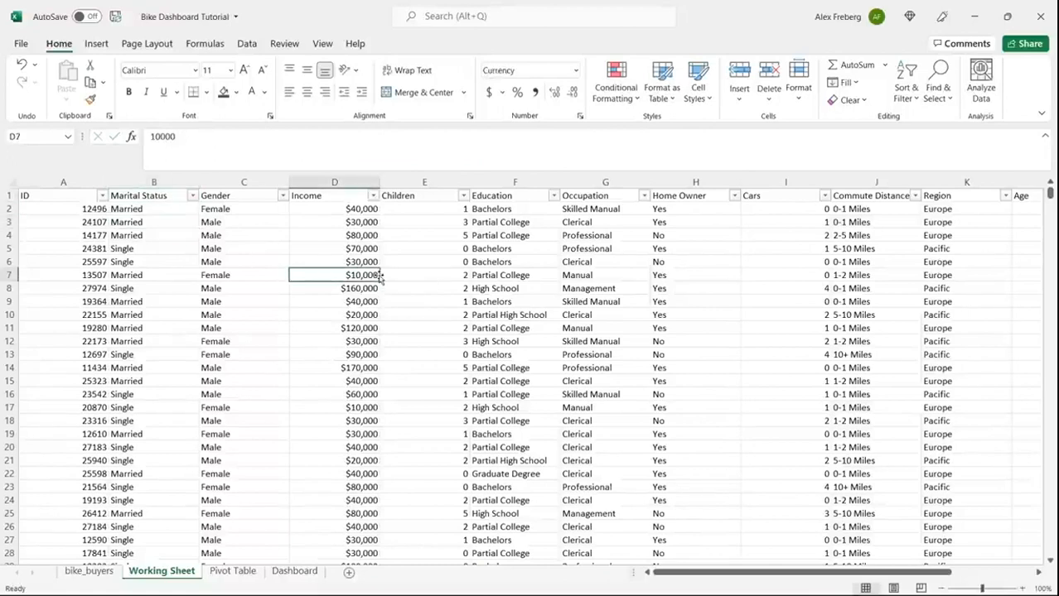
left_click(437, 275)
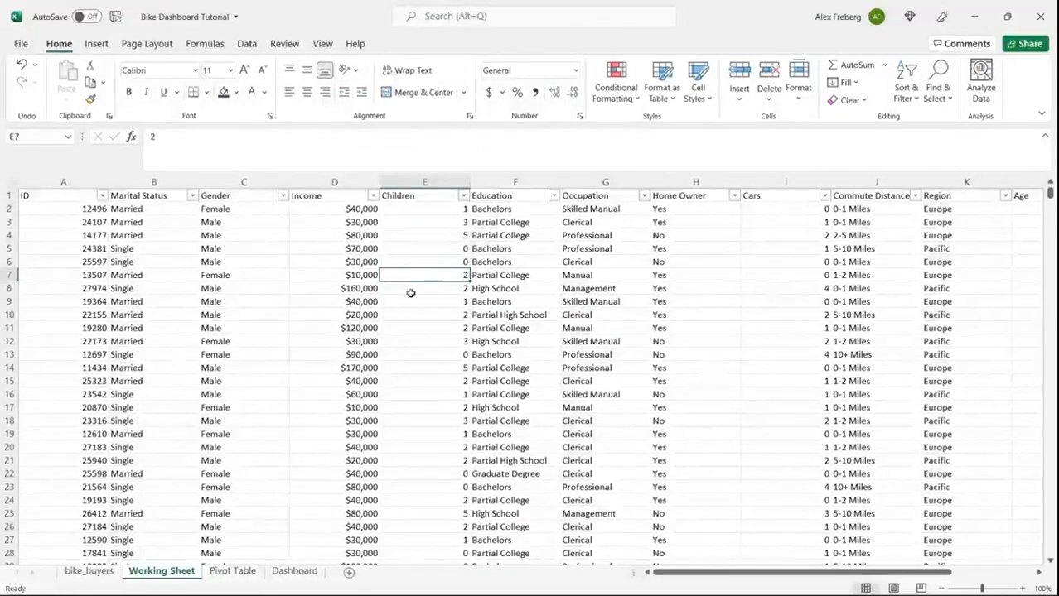
left_click(88, 572)
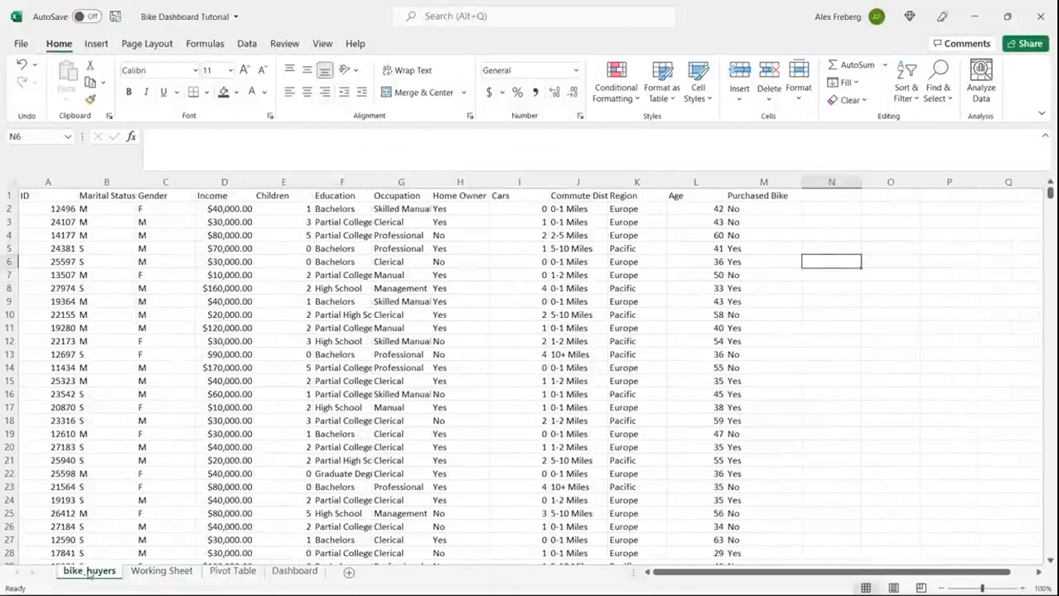
left_click(152, 572)
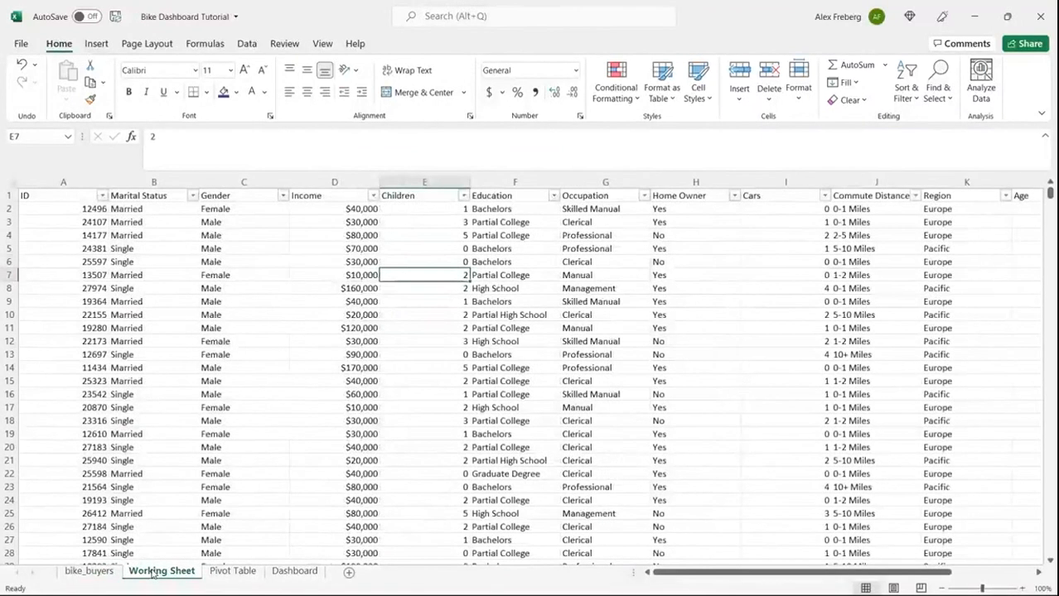
Delete the text "Pivot" from cell A1 of the Pivot Table sheet.
left_click(234, 572)
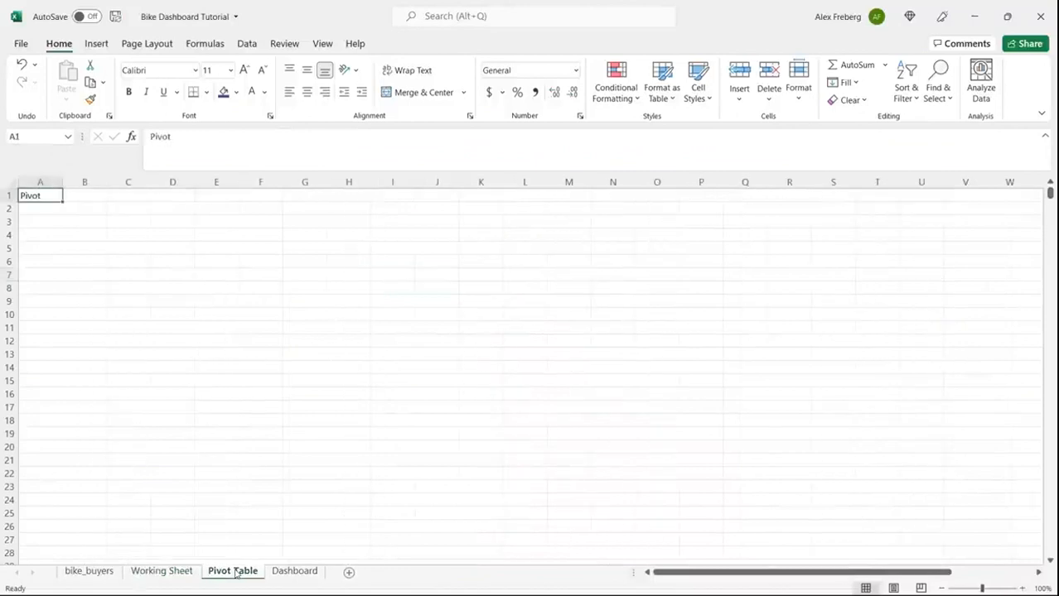
left_click(70, 221)
left_click(51, 186)
left_click(43, 194)
key("Delete")
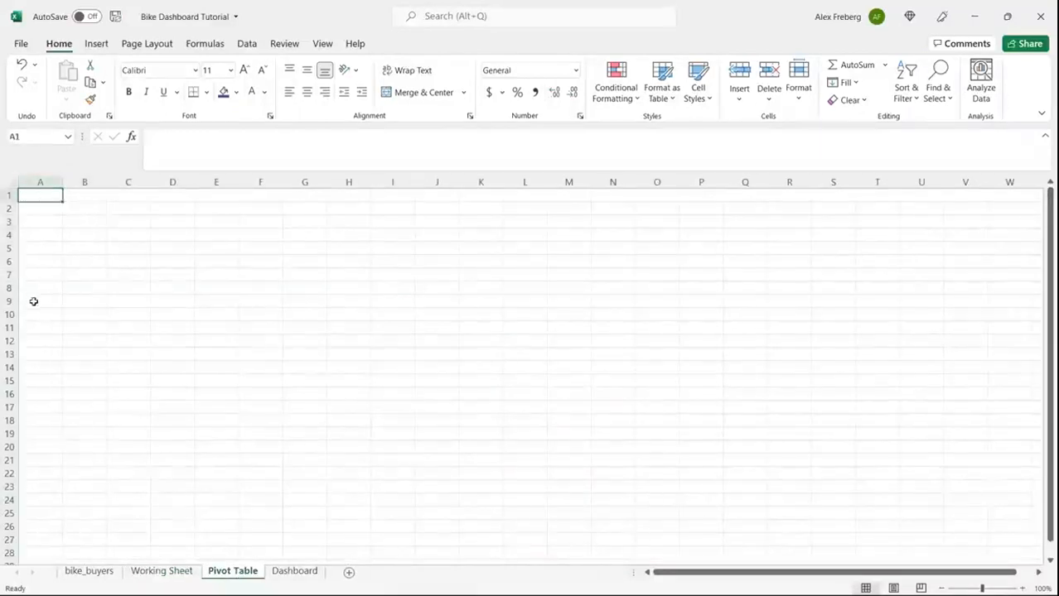
Insert a PivotTable at A3 of the Pivot Table sheet, based on range A1:N1001 of the Working Sheet.
left_click(46, 222)
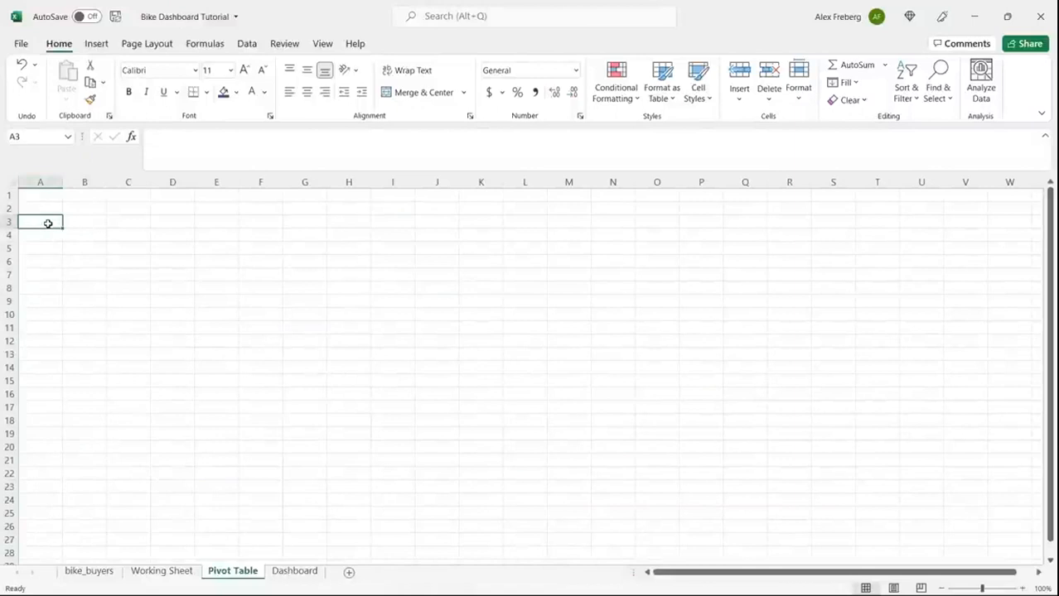
left_click(96, 44)
left_click(33, 71)
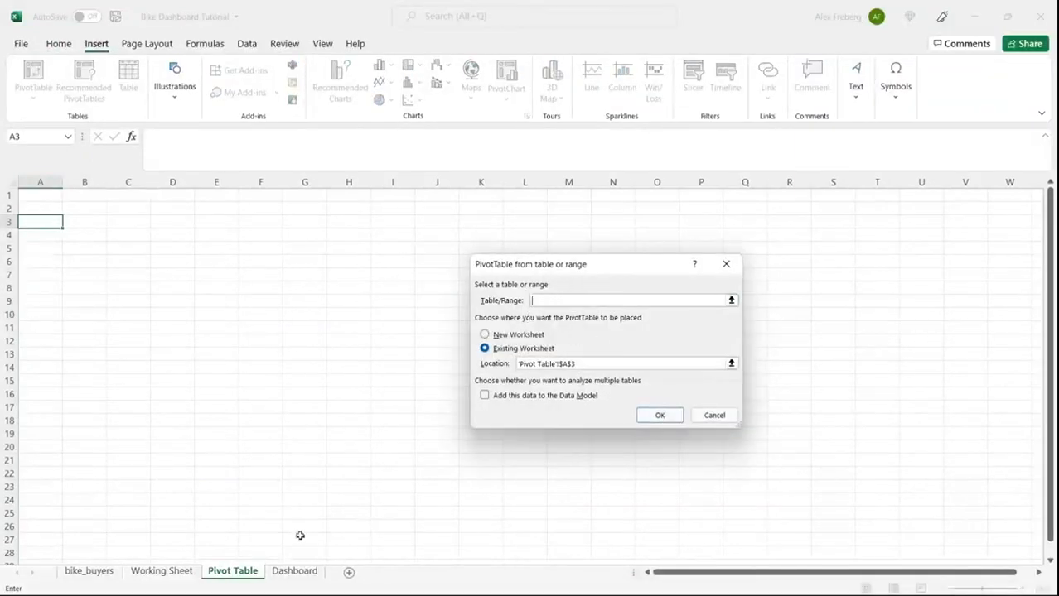
left_click(171, 571)
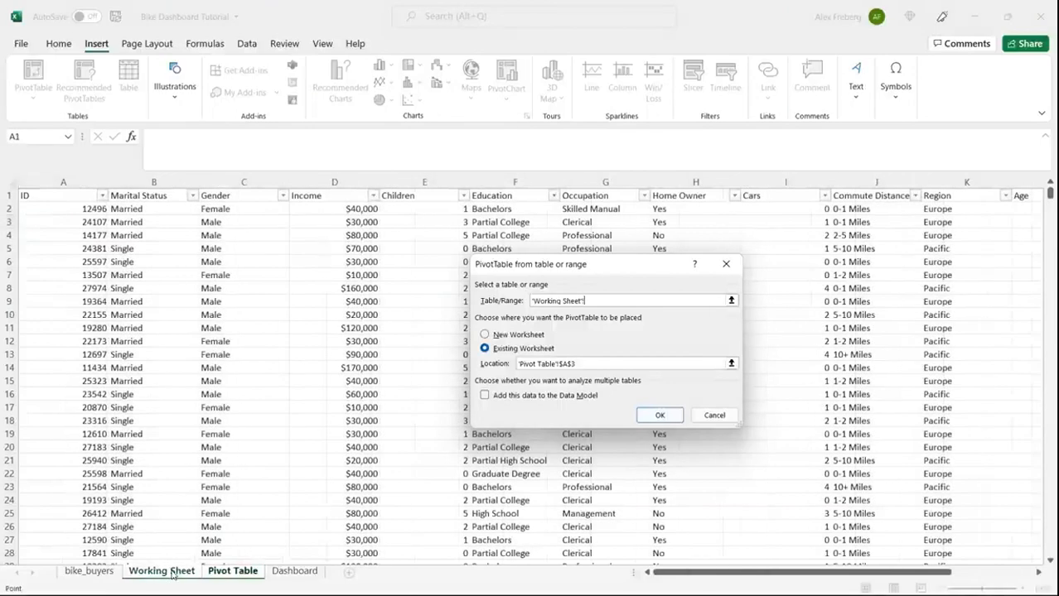
left_click(36, 198)
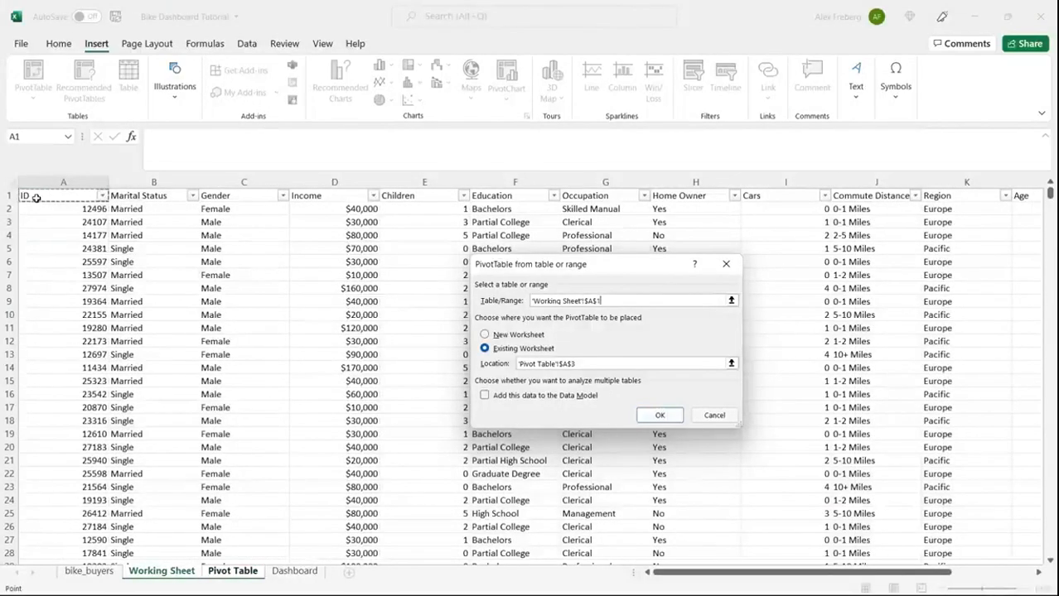
key("ctrl+shift+End")
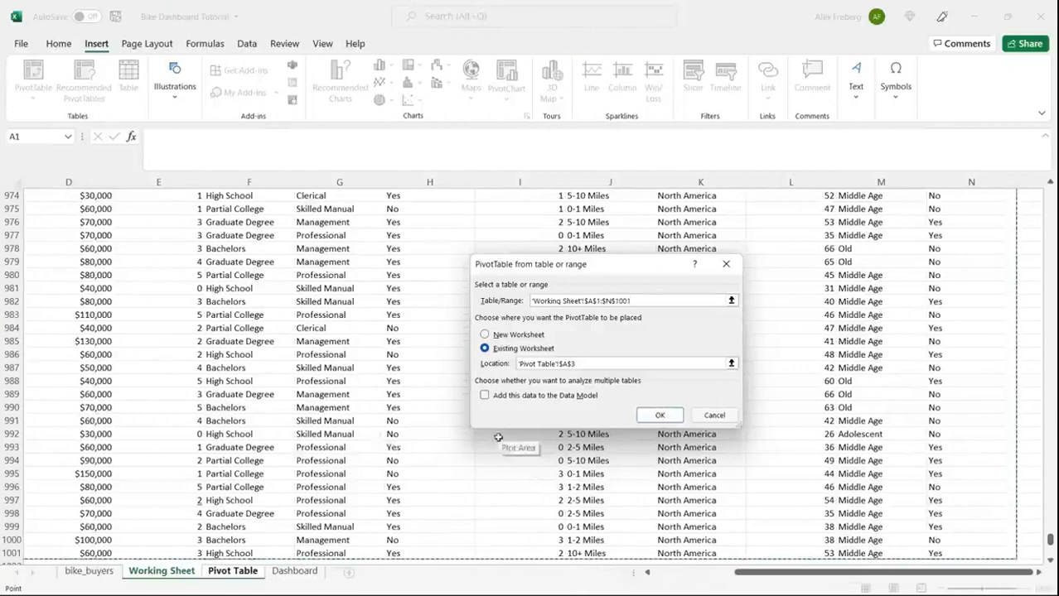
left_click(659, 415)
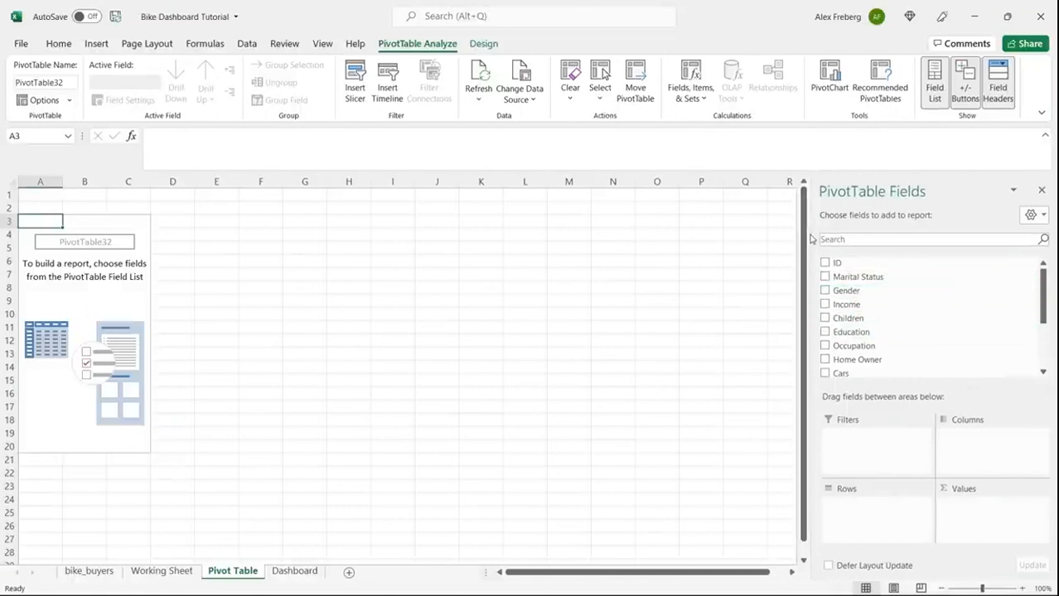
Add Income as the pivot table's values and Gender as its rows.
left_click_drag(810, 238, 890, 234)
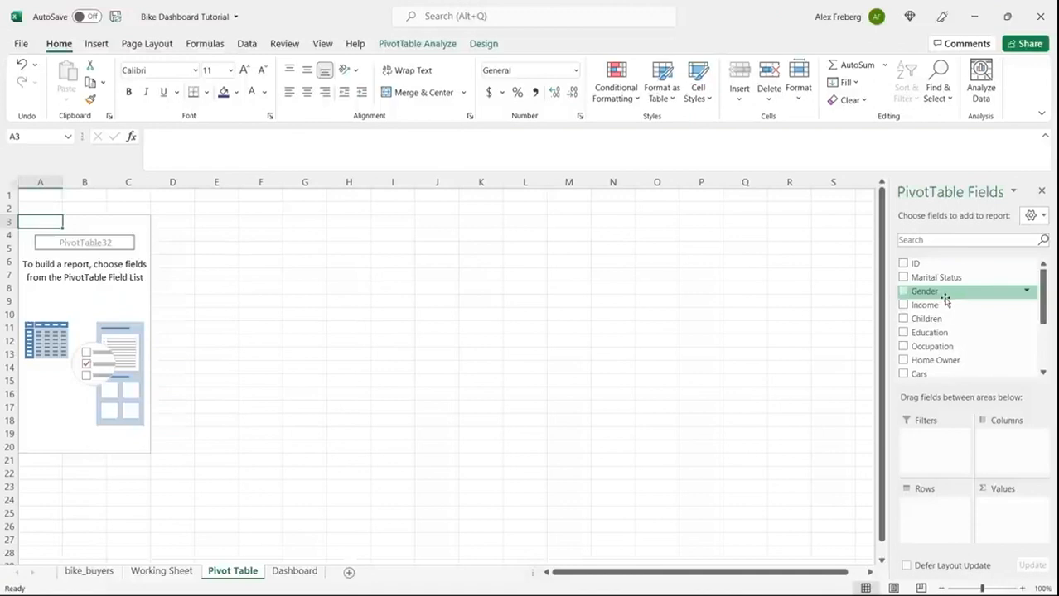
left_click_drag(953, 307, 1007, 511)
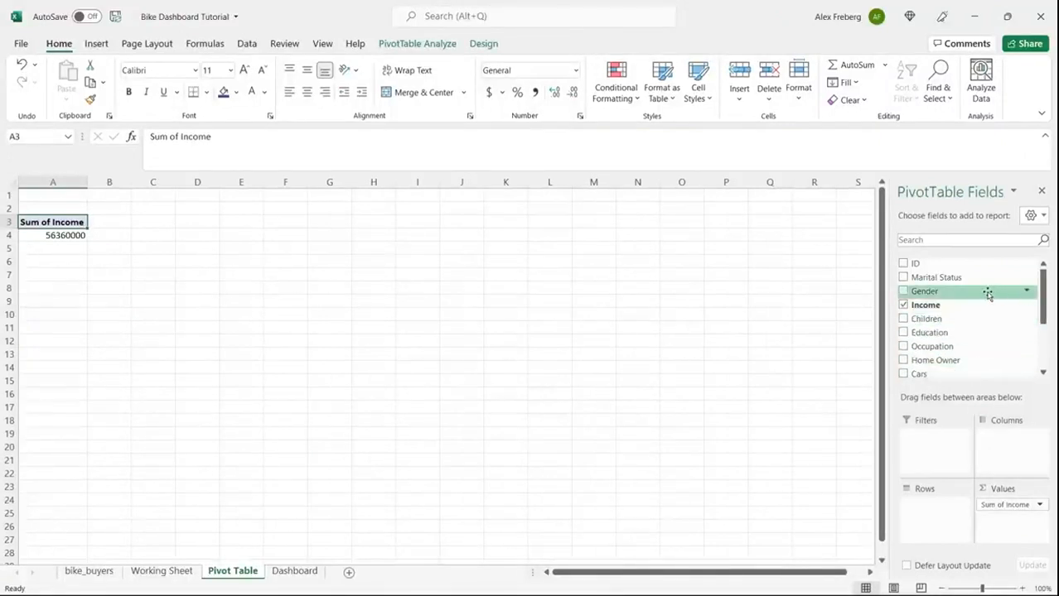
left_click_drag(986, 295, 934, 506)
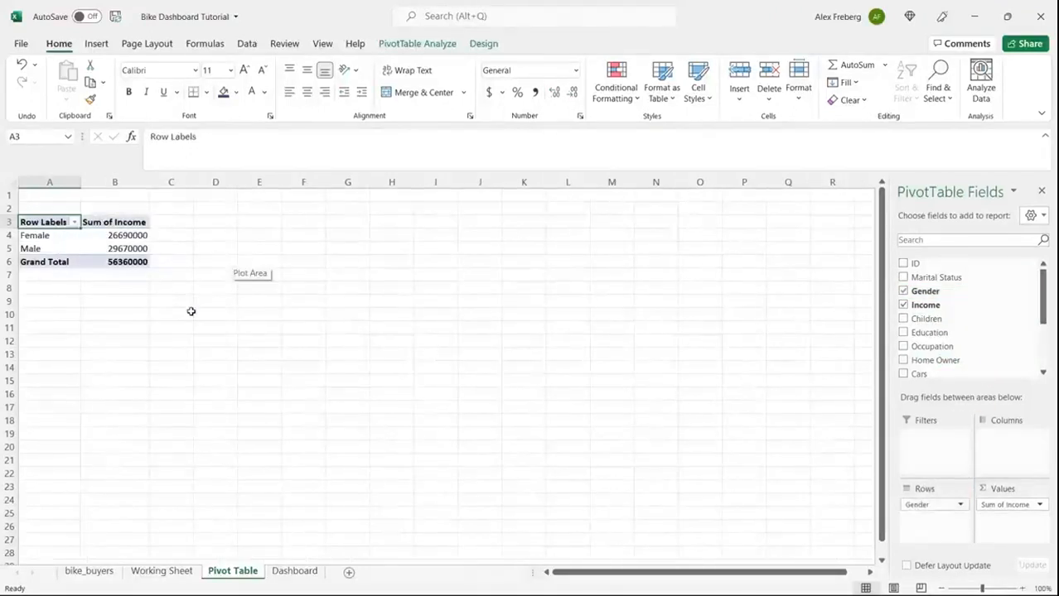
Summarize the pivot table's Income values by Average and add Purchased Bike as its columns.
left_click(1041, 505)
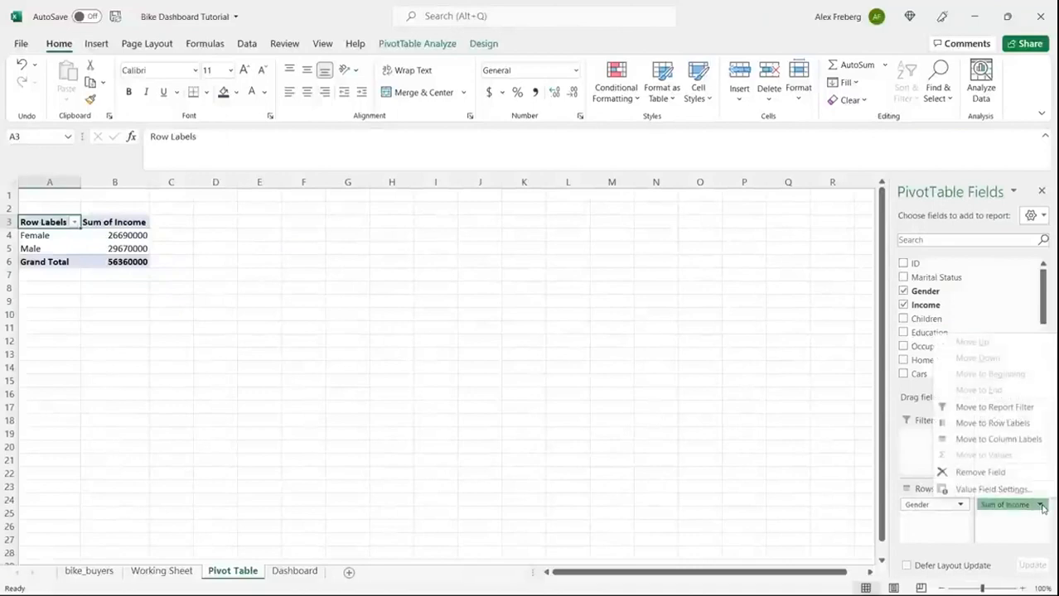
left_click(1017, 487)
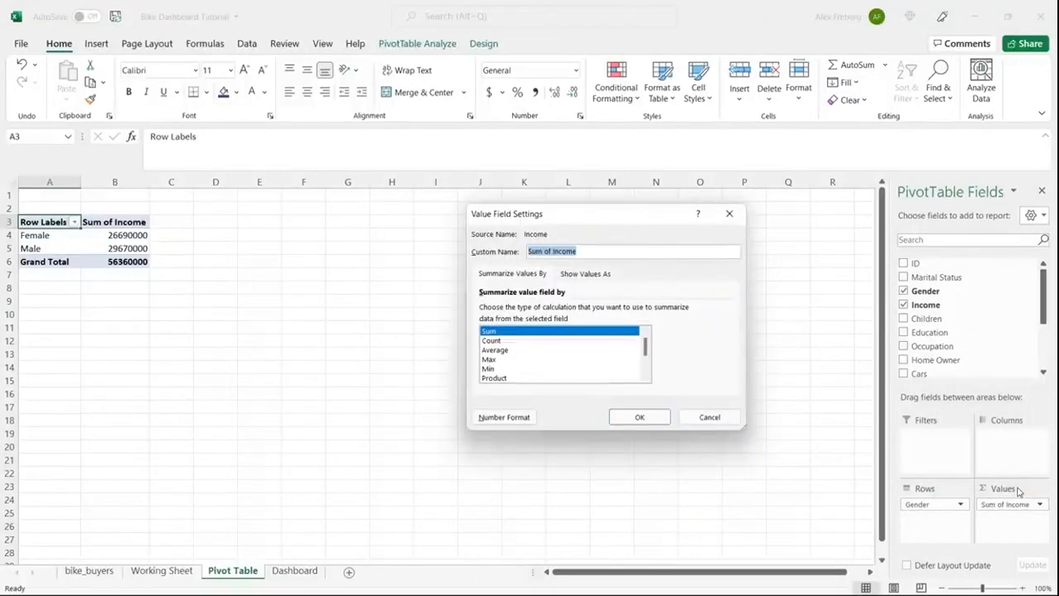
left_click(729, 214)
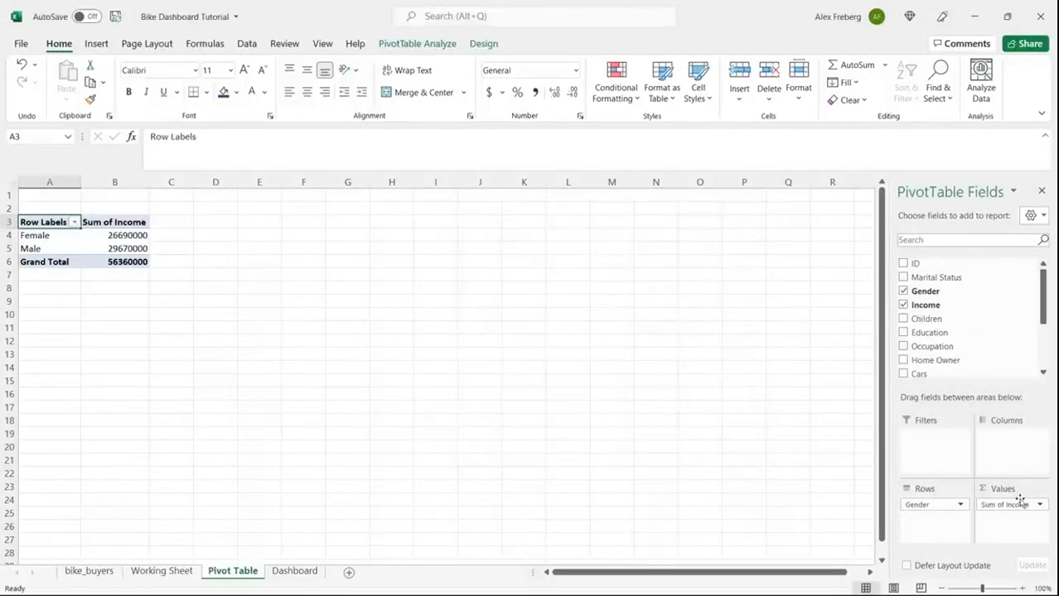
left_click(1039, 505)
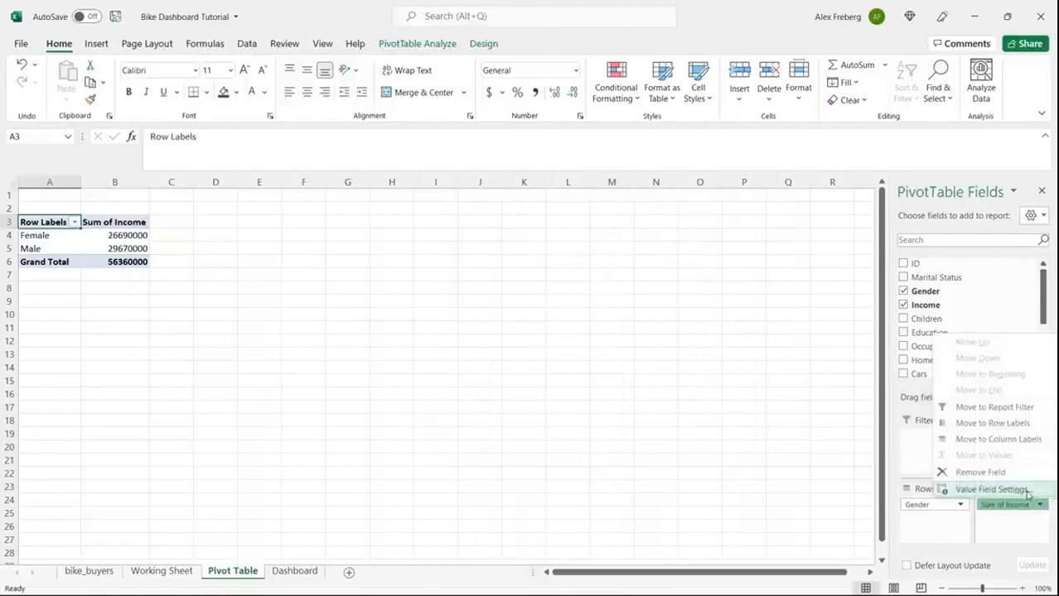
left_click(1025, 492)
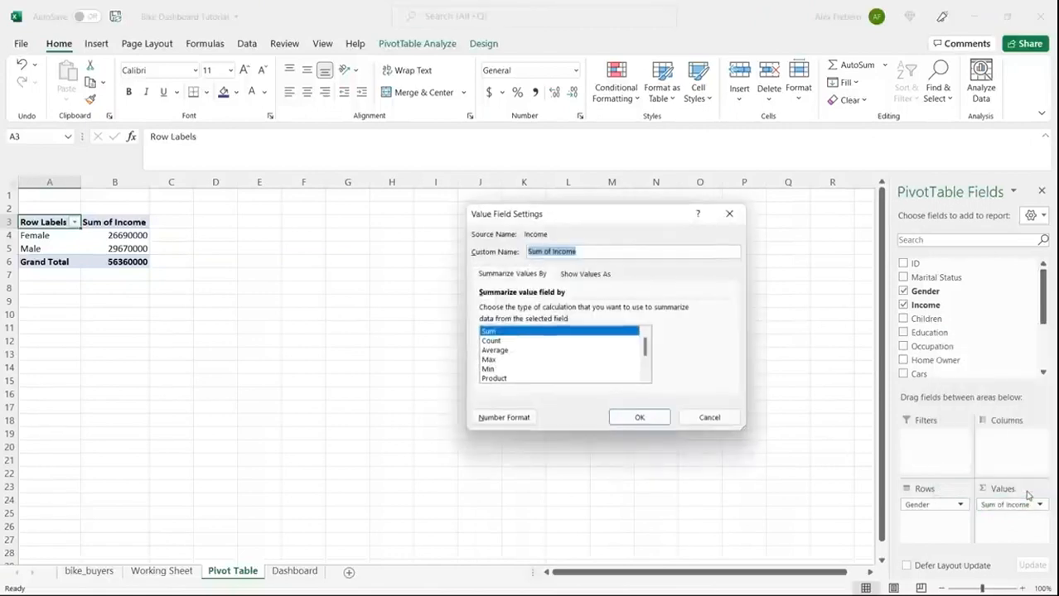
left_click(573, 351)
left_click(622, 421)
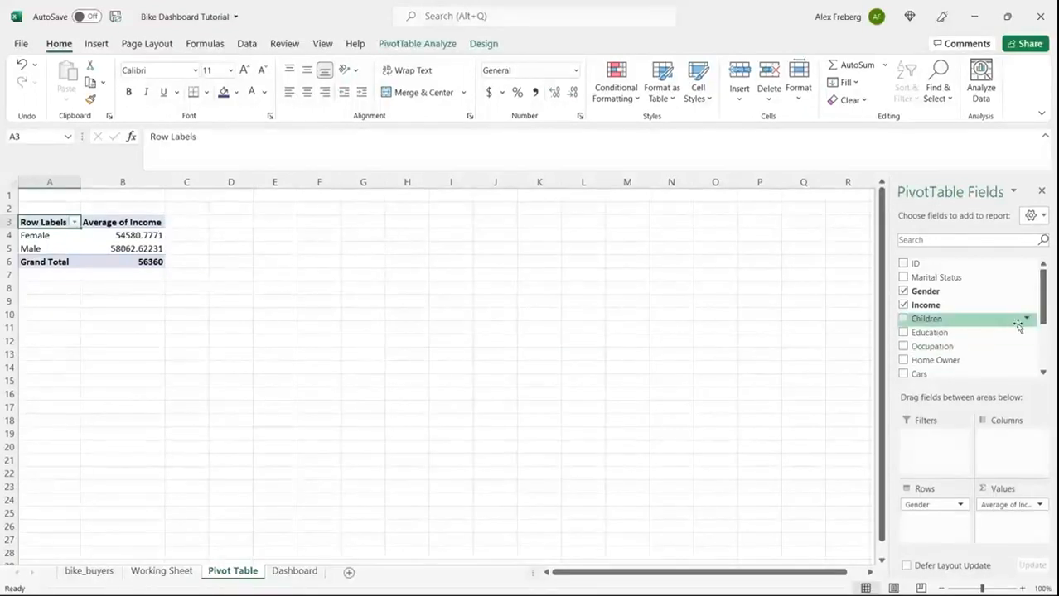
left_click_drag(1046, 309, 1046, 350)
left_click_drag(958, 357, 1010, 448)
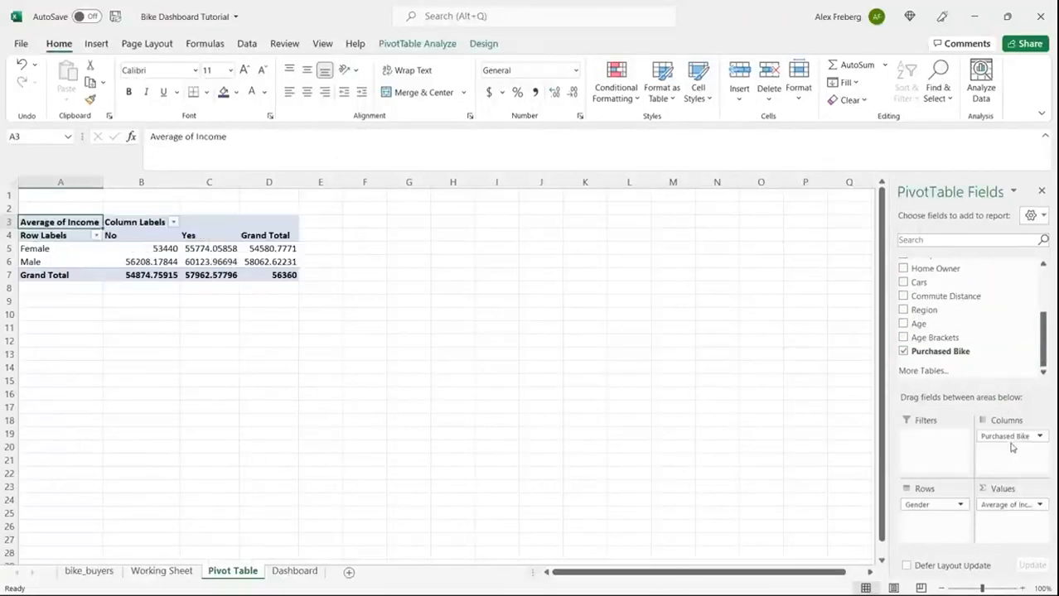
Examine the average incomes of females and males in the pivot table's No and Yes columns.
left_click(122, 235)
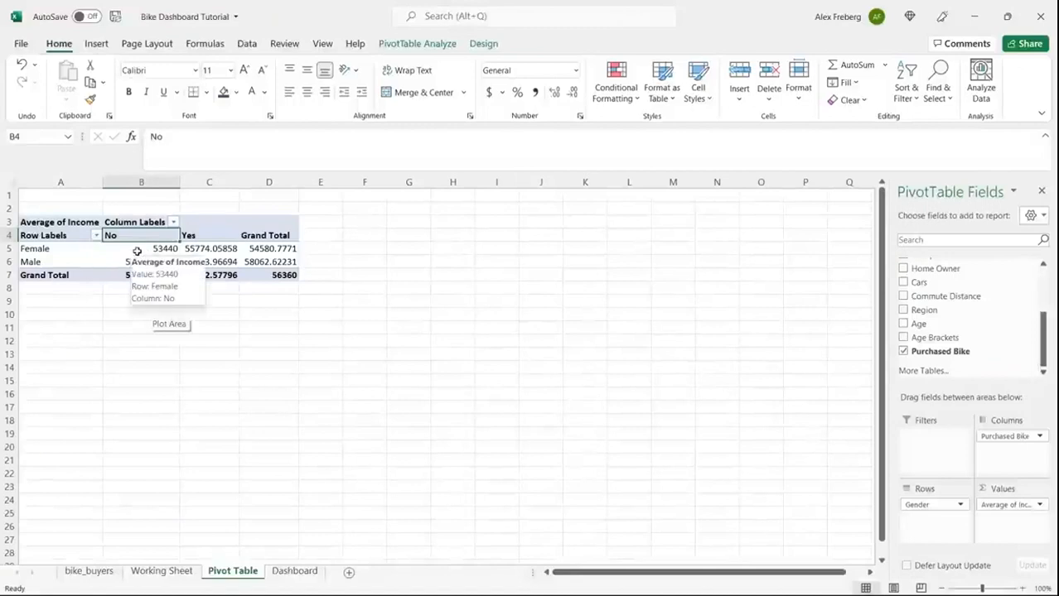
left_click(138, 248)
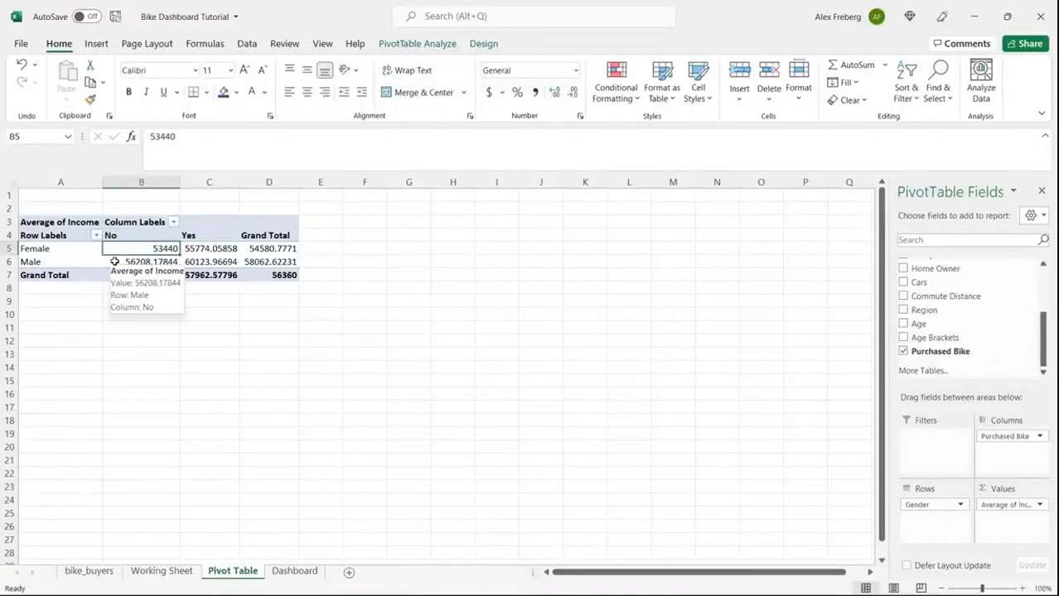
left_click(114, 262)
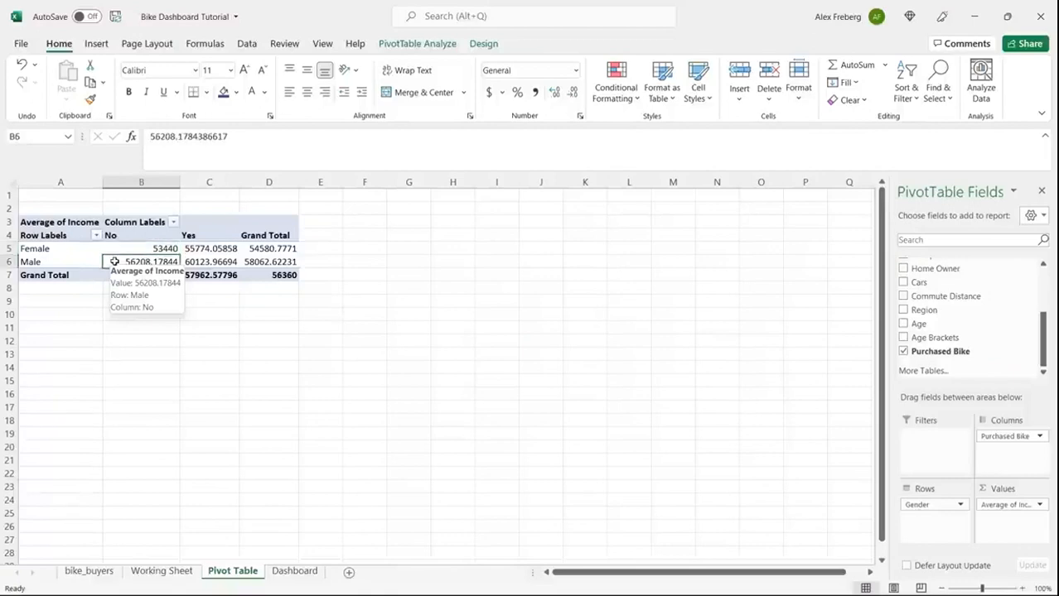
left_click(214, 236)
left_click(213, 248)
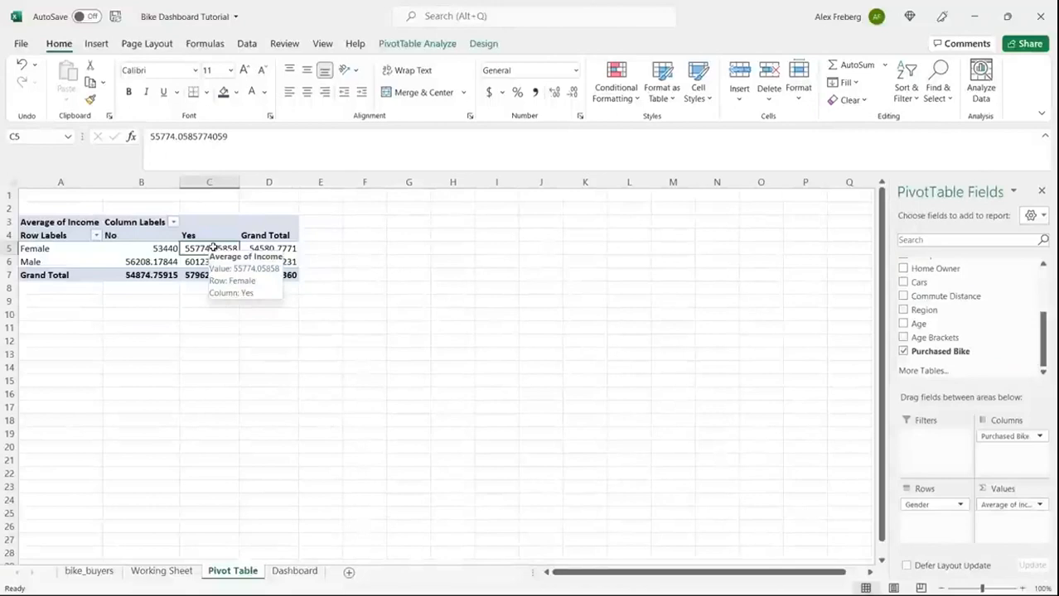
left_click(213, 261)
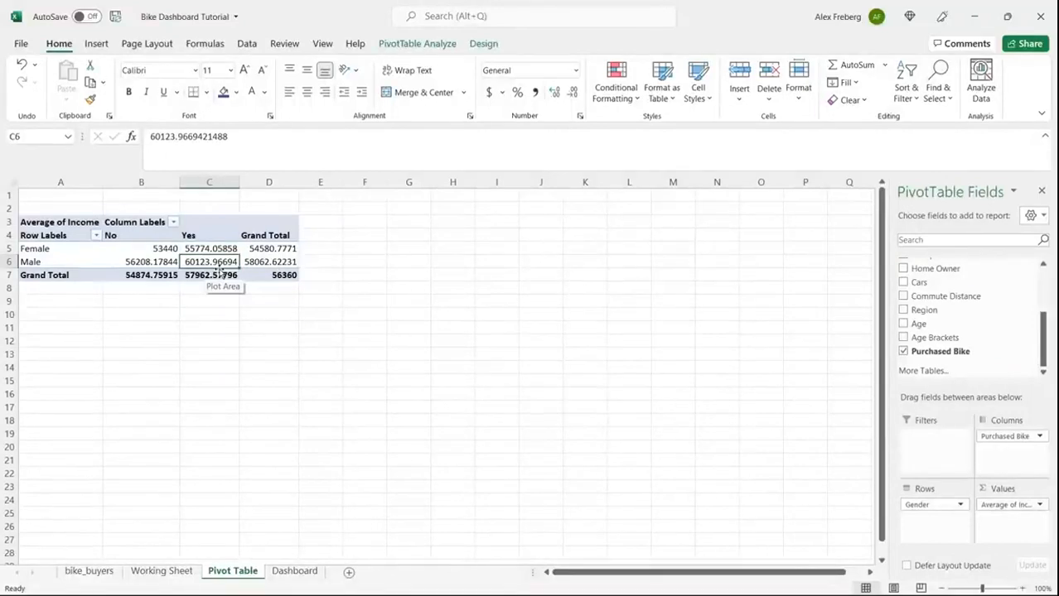
left_click_drag(154, 248, 205, 263)
left_click(159, 248)
left_click(152, 260)
left_click(278, 262)
left_click(171, 253)
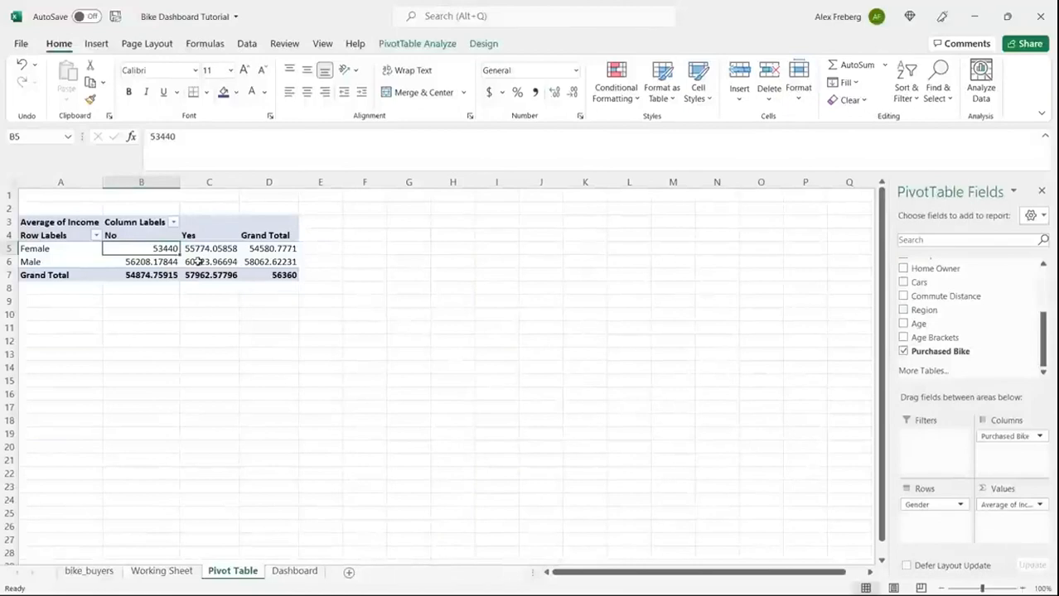
left_click(198, 262)
left_click(198, 312)
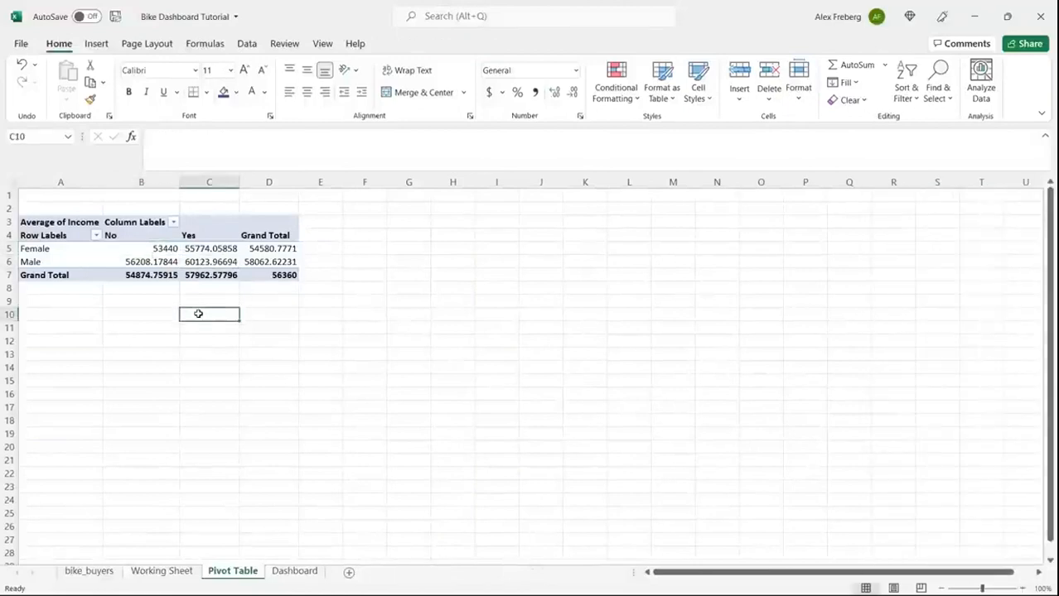
double_click(152, 249)
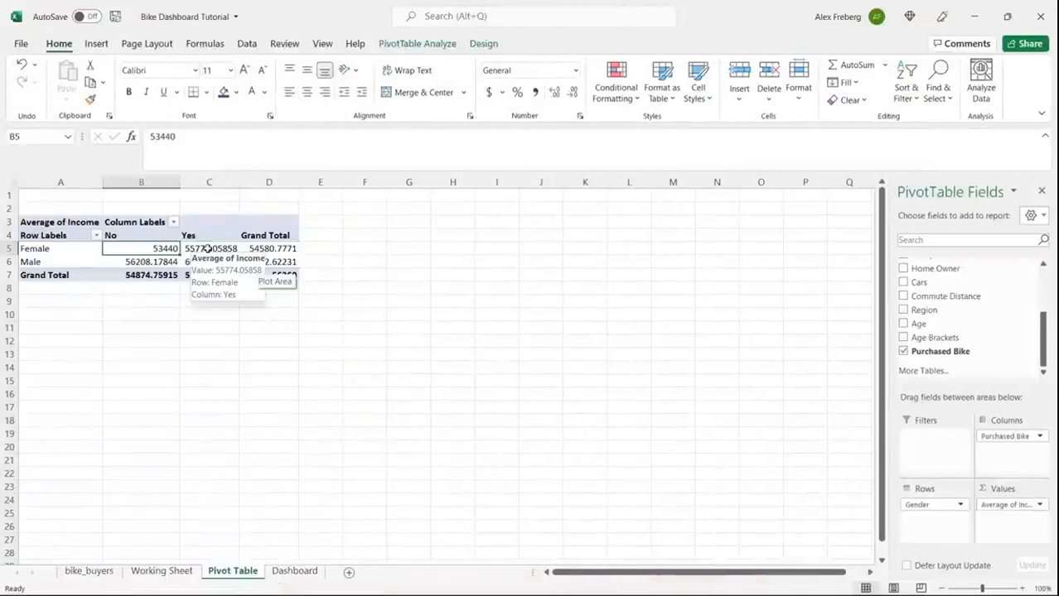
left_click(207, 249)
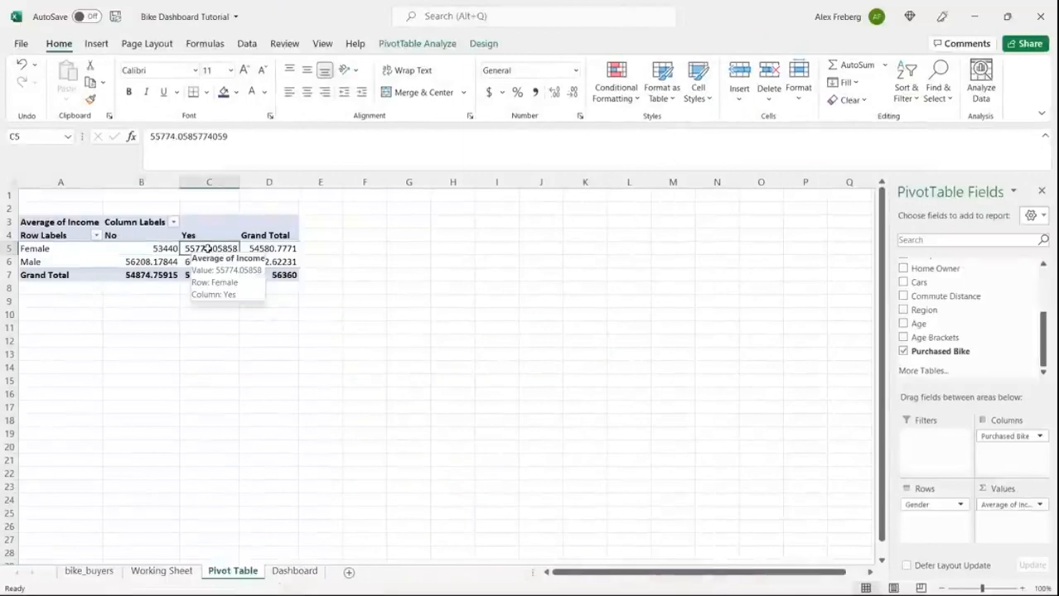
Preview the column chart subtypes for the average income pivot table, from Stacked Column through 3-D Column.
left_click(95, 45)
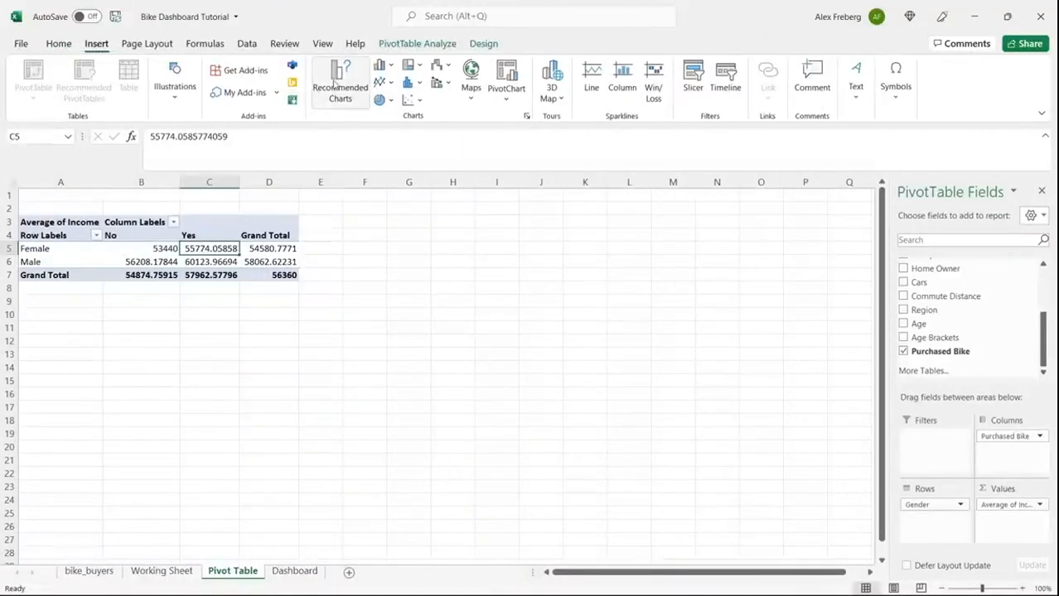
left_click(334, 85)
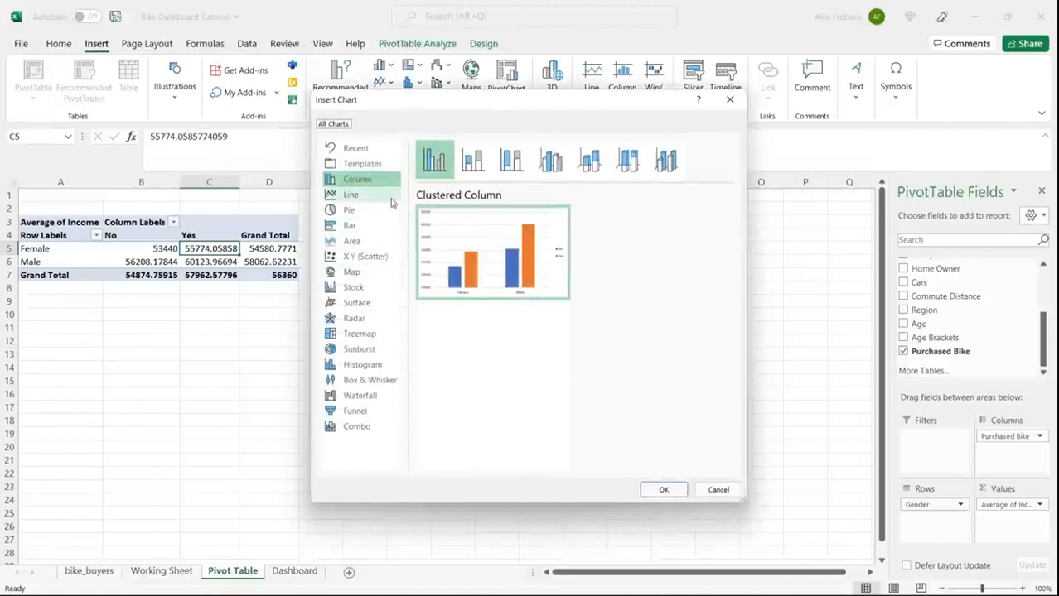
left_click(472, 160)
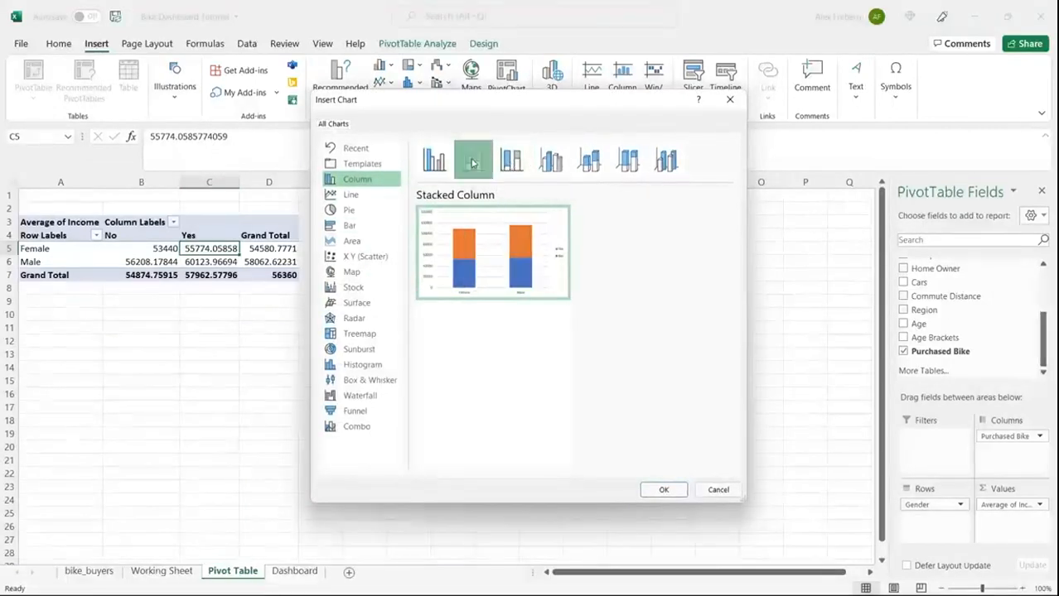
left_click(511, 159)
left_click(550, 160)
left_click(586, 160)
left_click(627, 160)
left_click(666, 160)
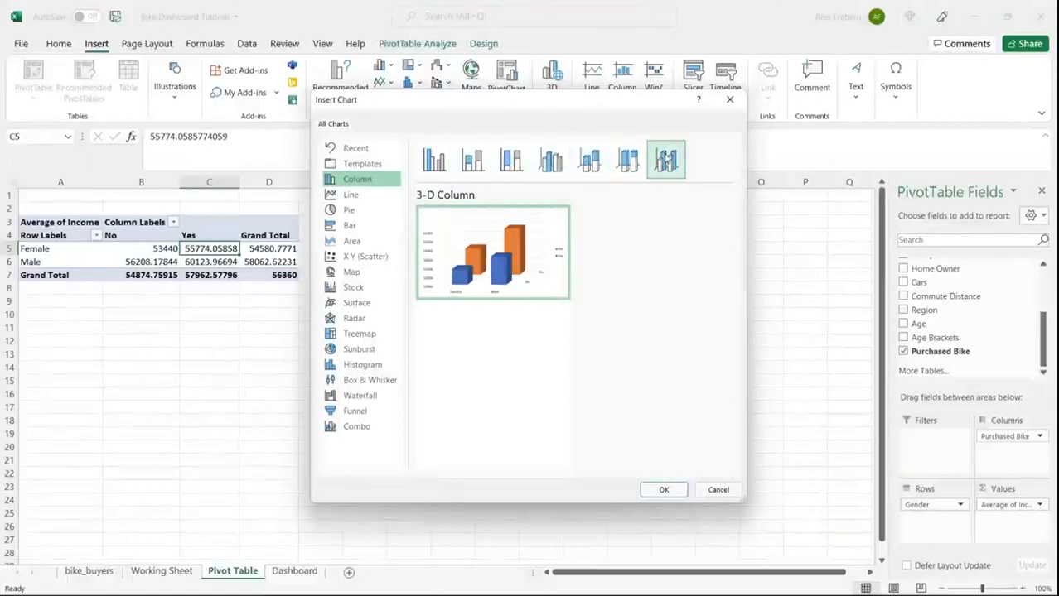
mouse_move(494, 284)
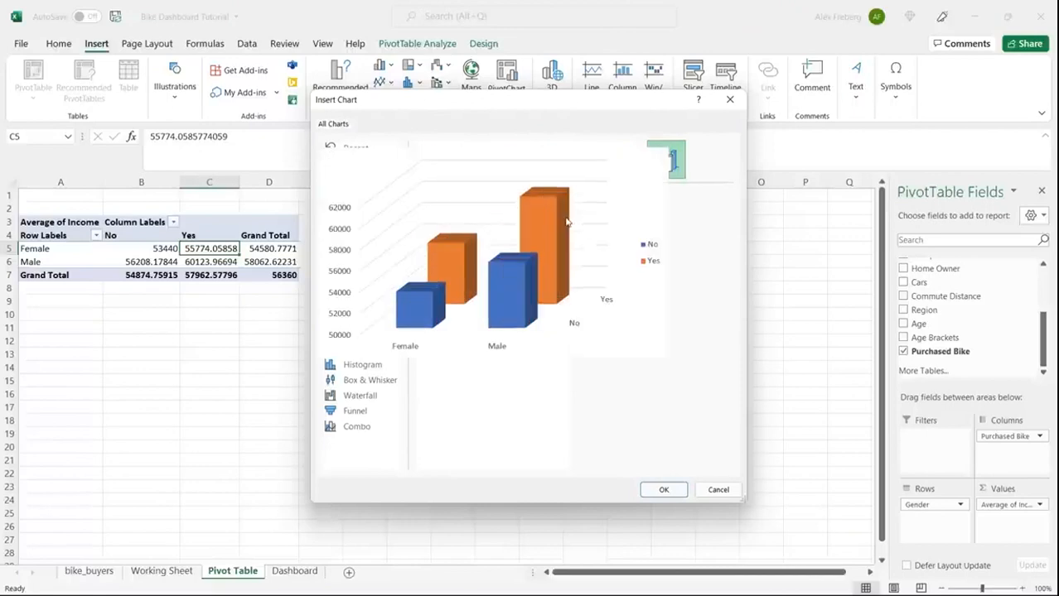
Insert a Clustered Column chart of the average income data and move it to the right of the pivot table.
left_click(433, 162)
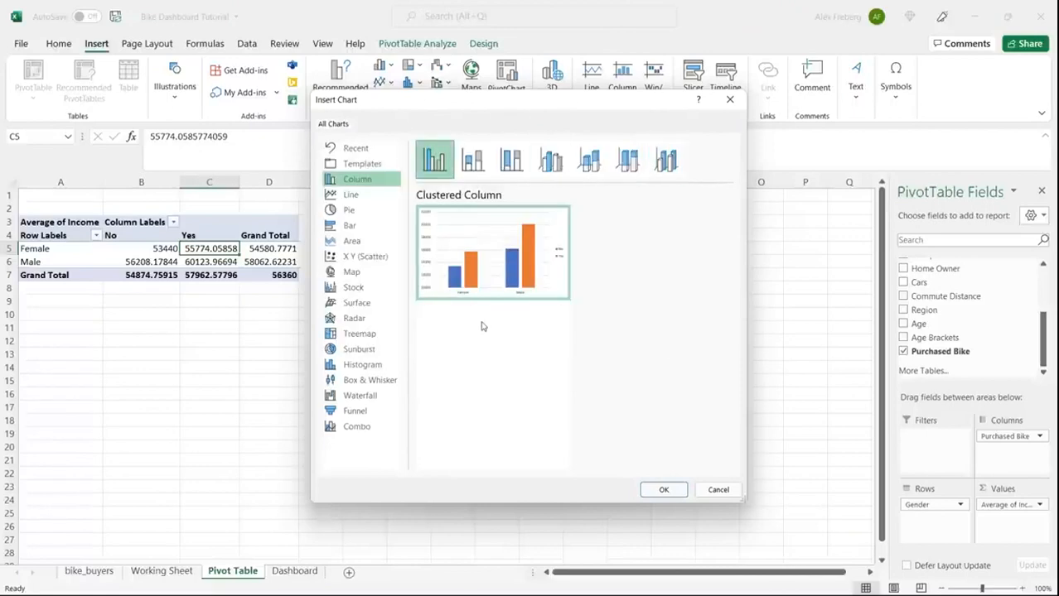
left_click(663, 489)
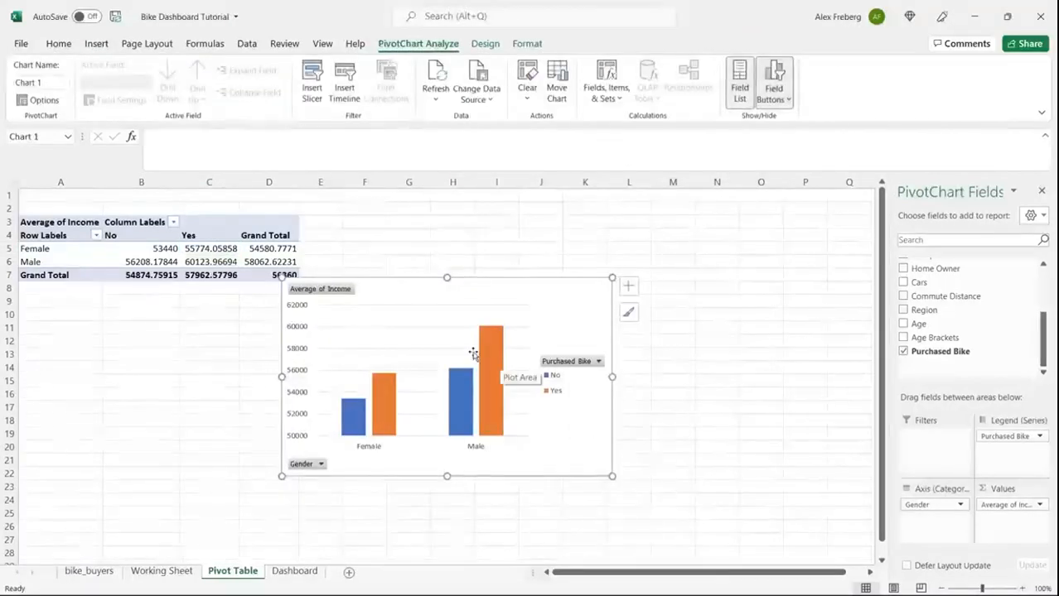
left_click_drag(539, 286, 610, 207)
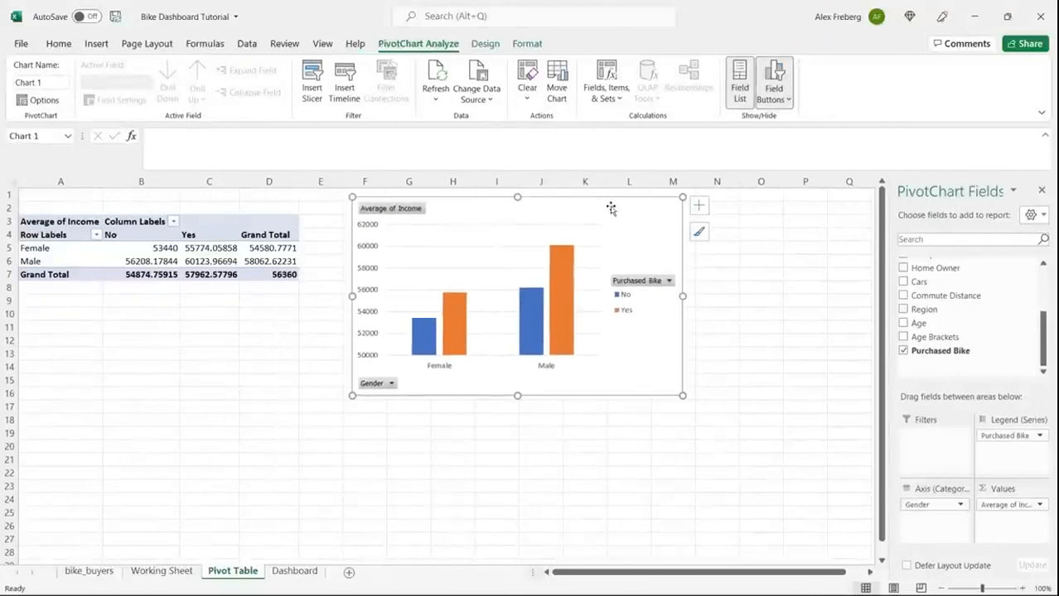
Look through the available style and color options for the average income chart.
mouse_move(572, 301)
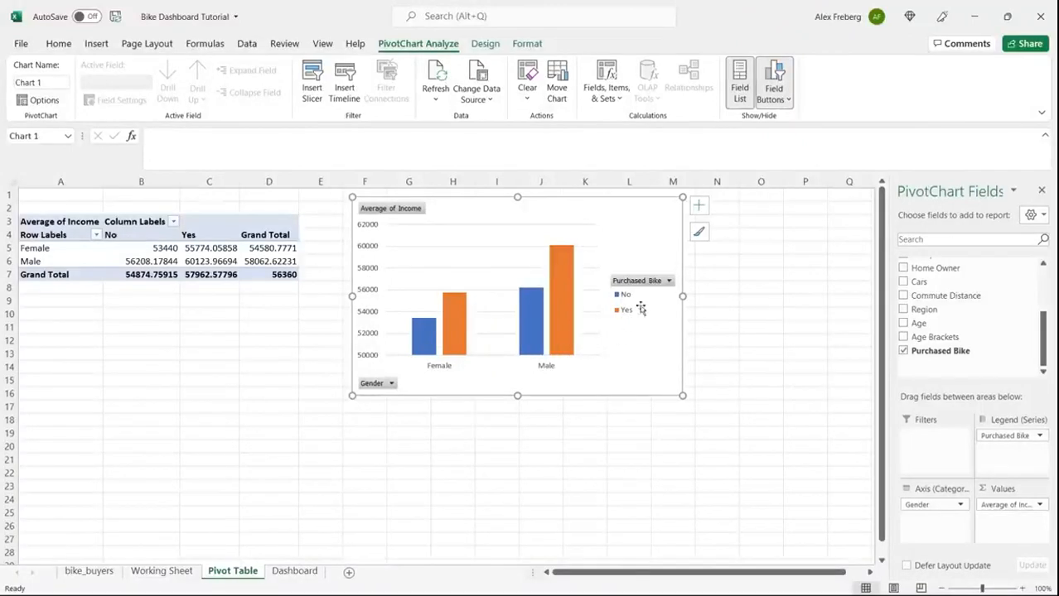
left_click(697, 236)
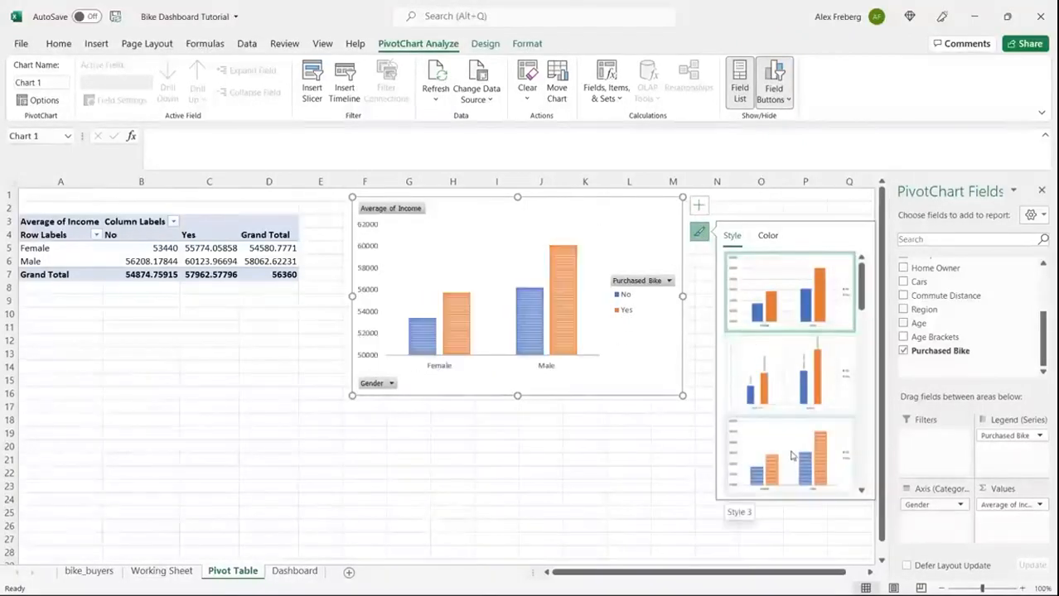
scroll(812, 385, "down", 1)
scroll(812, 385, "up", 3)
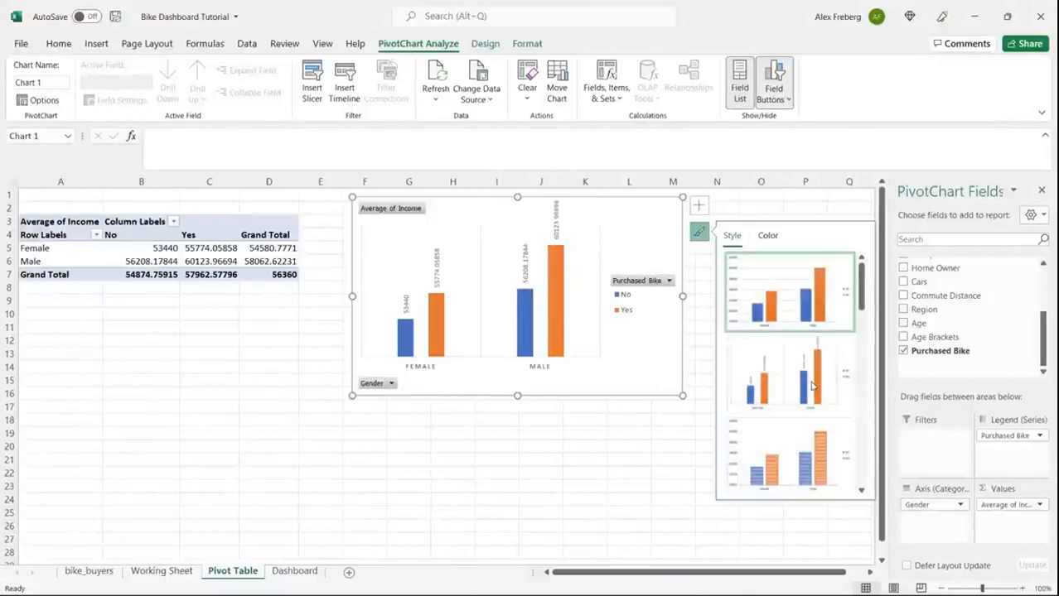
left_click(767, 236)
Add axis titles to the chart and name the vertical axis "Income".
left_click(699, 205)
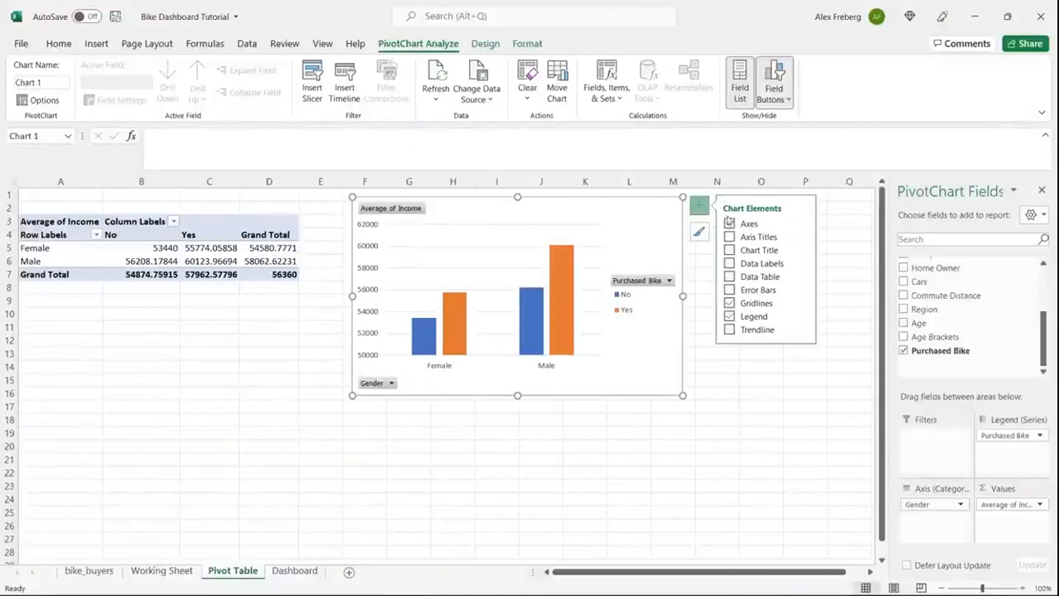
left_click(729, 237)
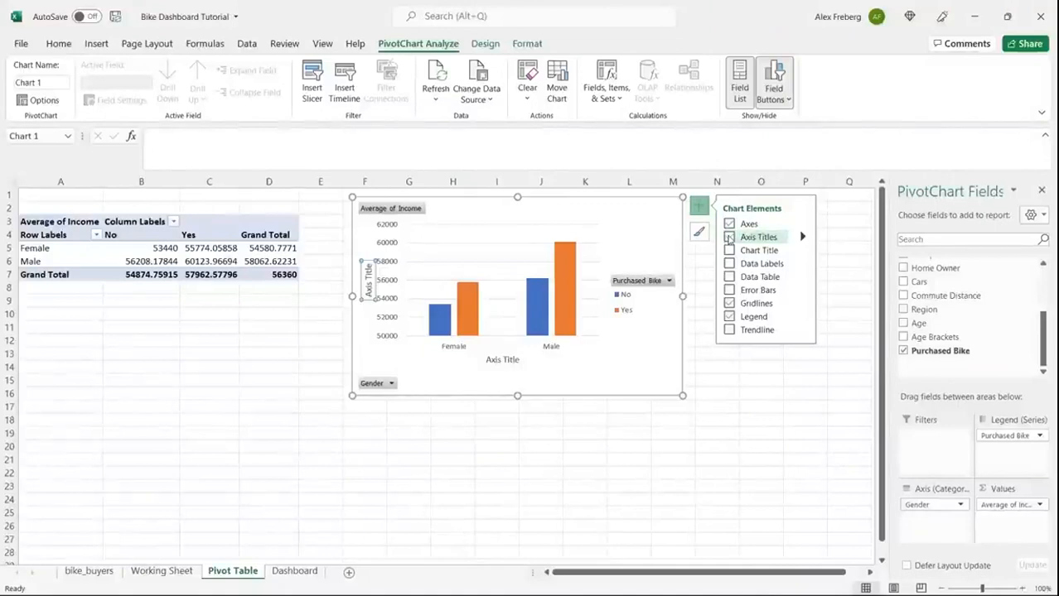
triple_click(369, 287)
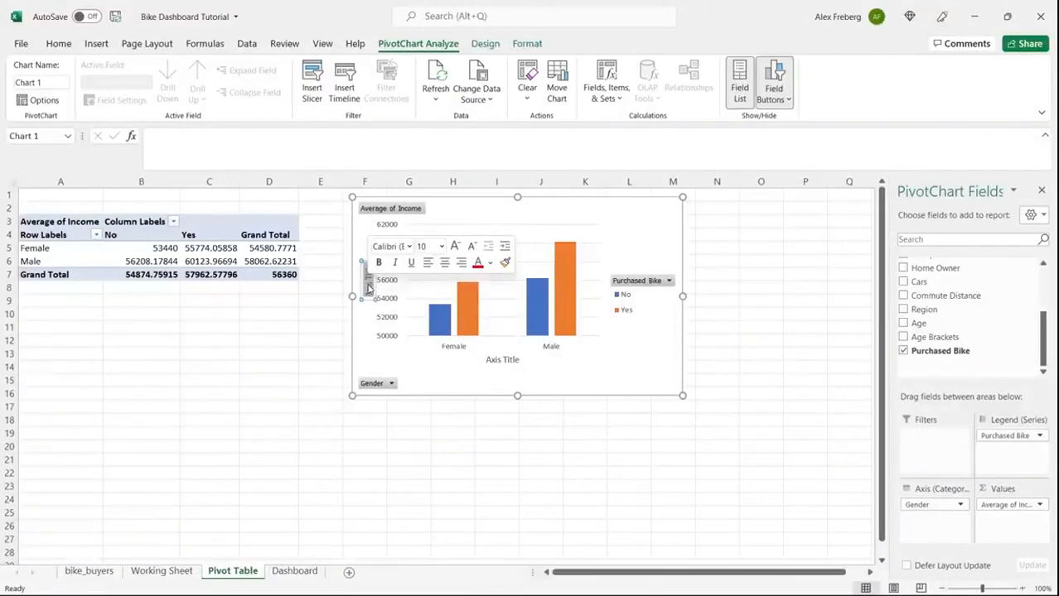
type("Income")
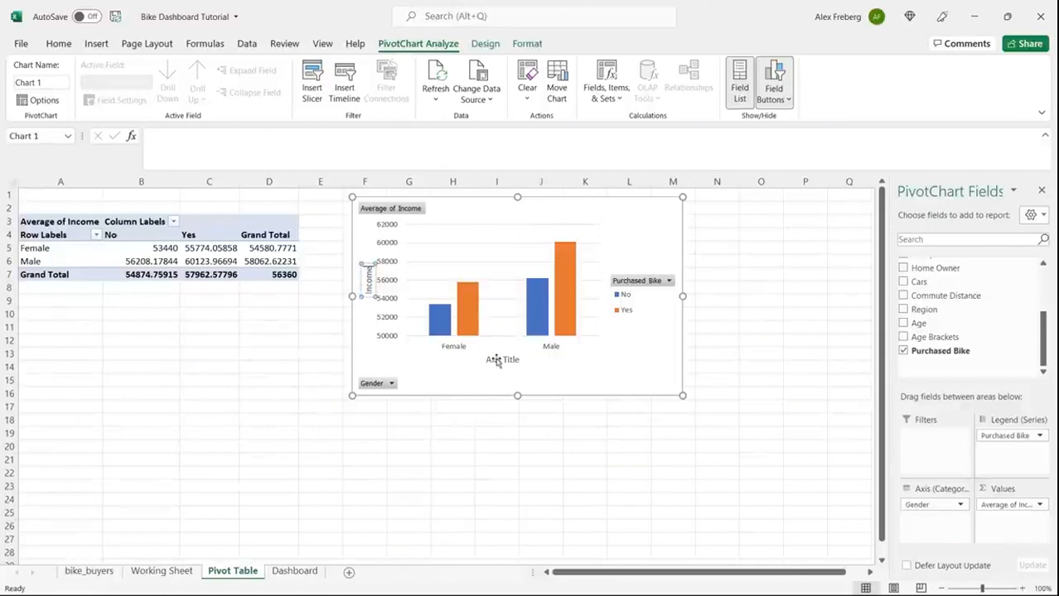
Replace the chart's horizontal axis title with "Gender".
double_click(495, 361)
double_click(498, 361)
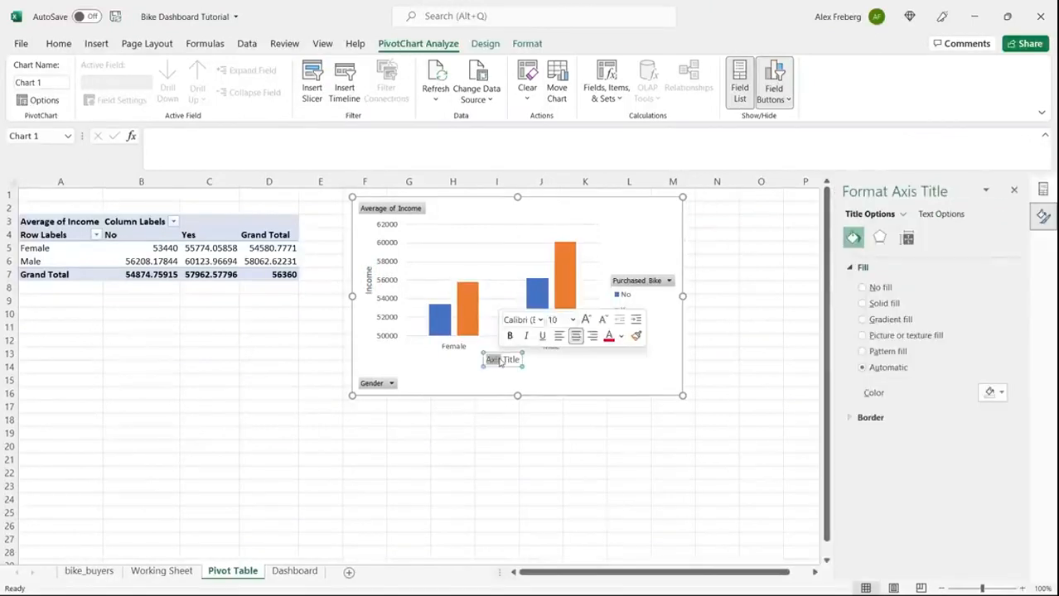
key("Delete")
key("Delete")
key("Delete")
key("Delete")
key("Delete")
key("Delete")
key("Delete")
type("Ge")
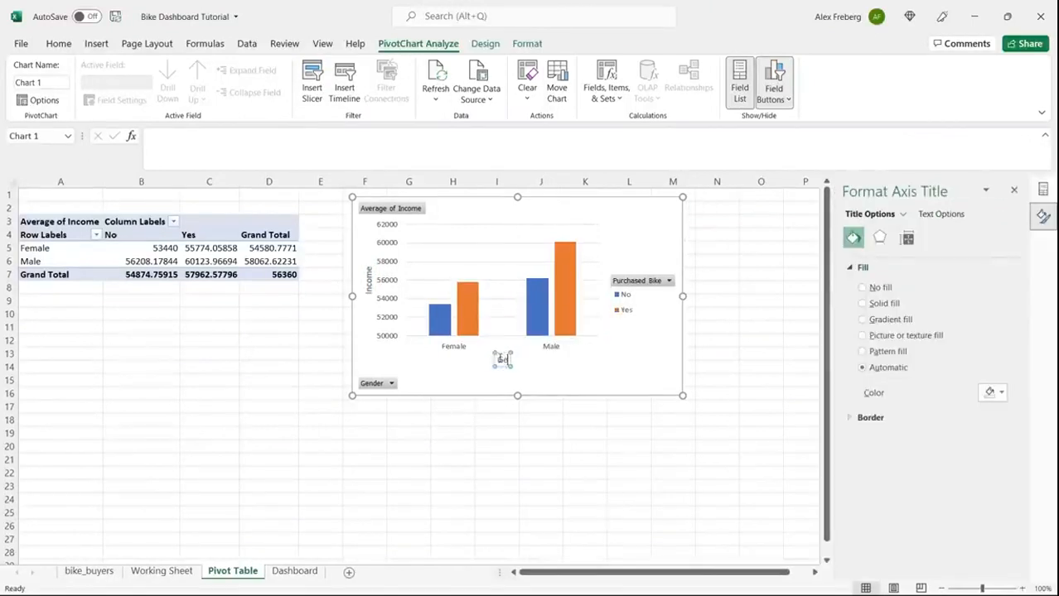
type("nder")
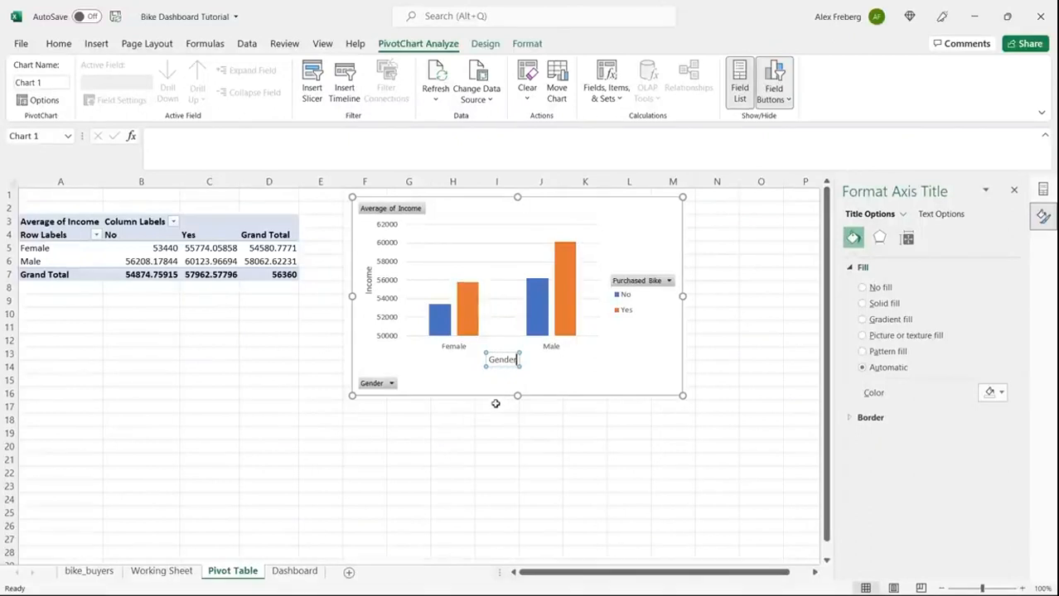
Add a chart title reading "Avg Income Per Purchase".
left_click(642, 238)
left_click(695, 204)
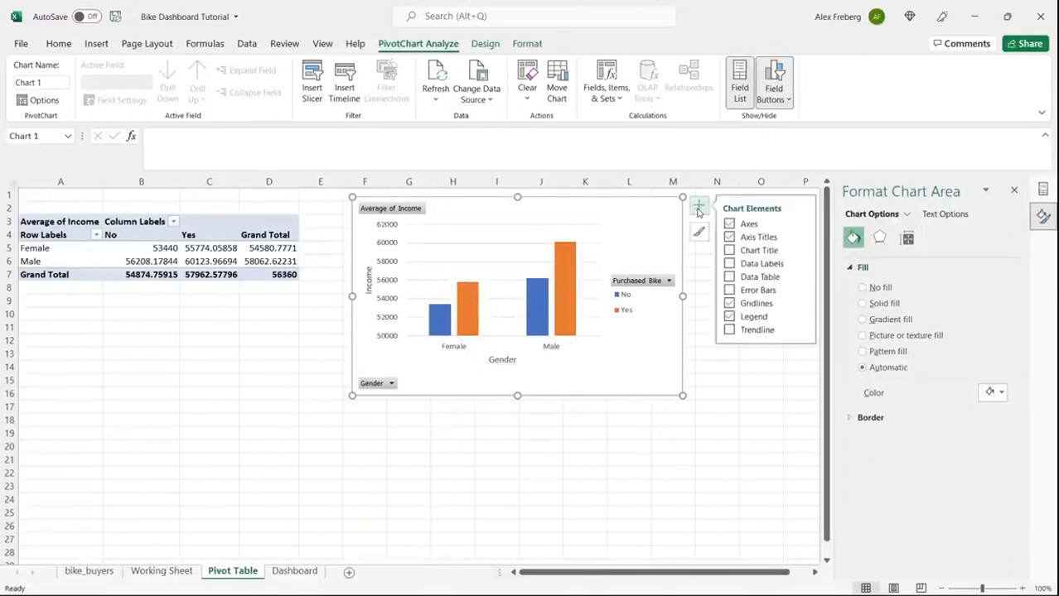
left_click(728, 250)
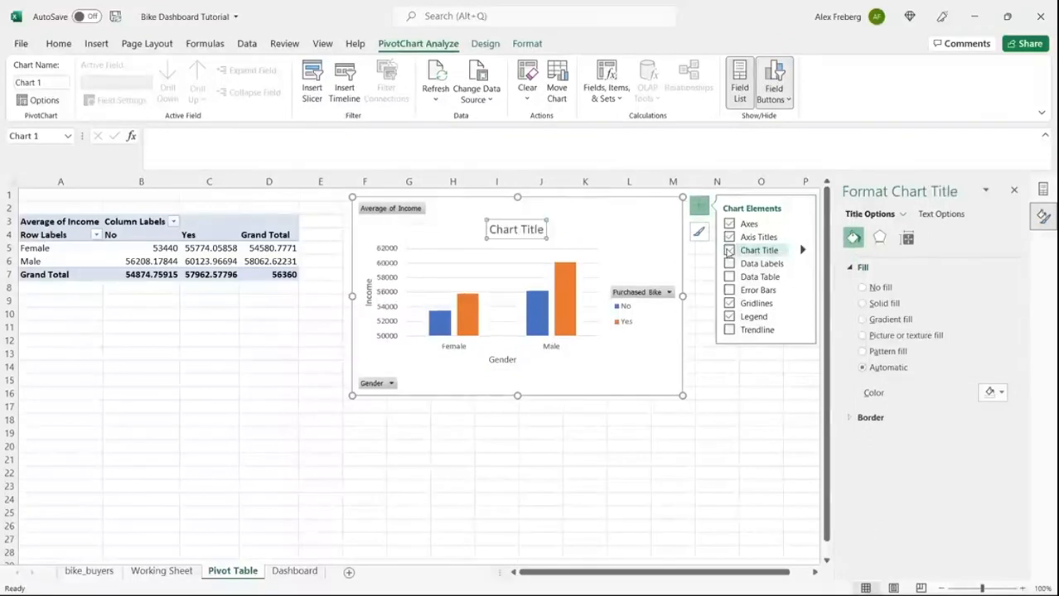
left_click(514, 232)
triple_click(515, 234)
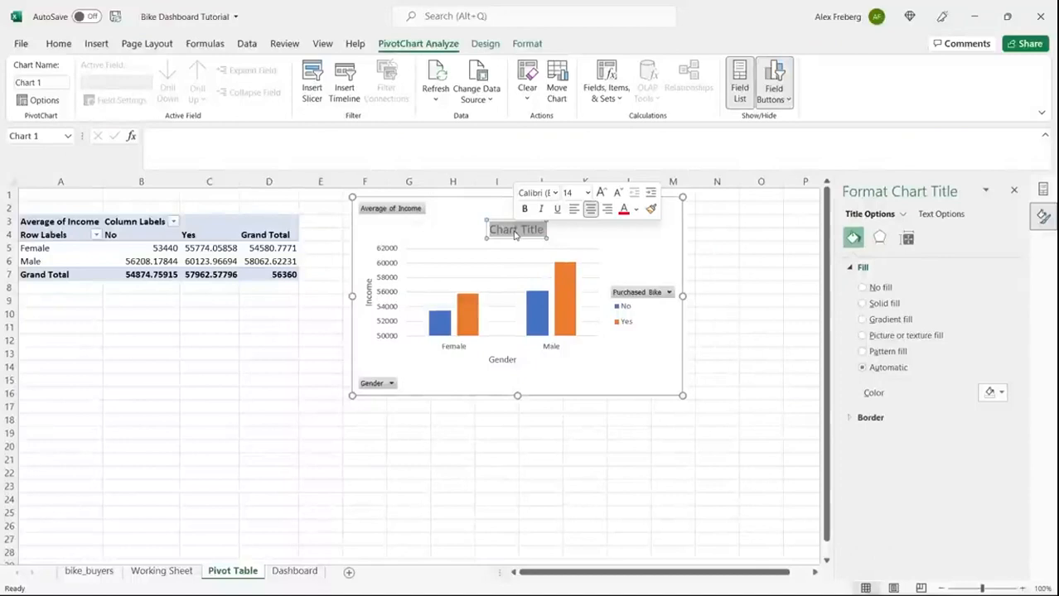
type("Avg Income Per Pu")
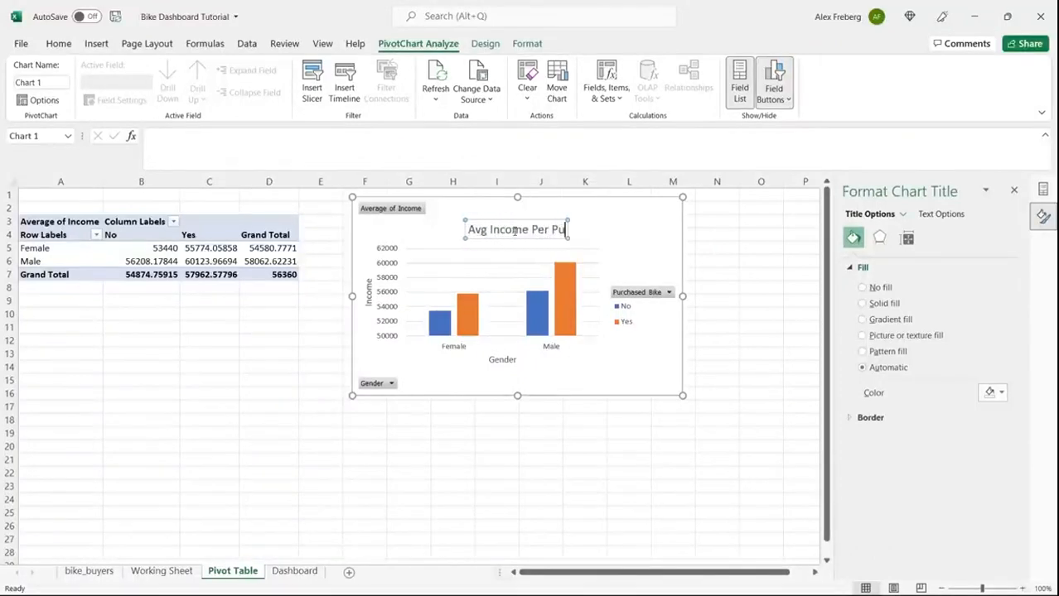
type("rchase")
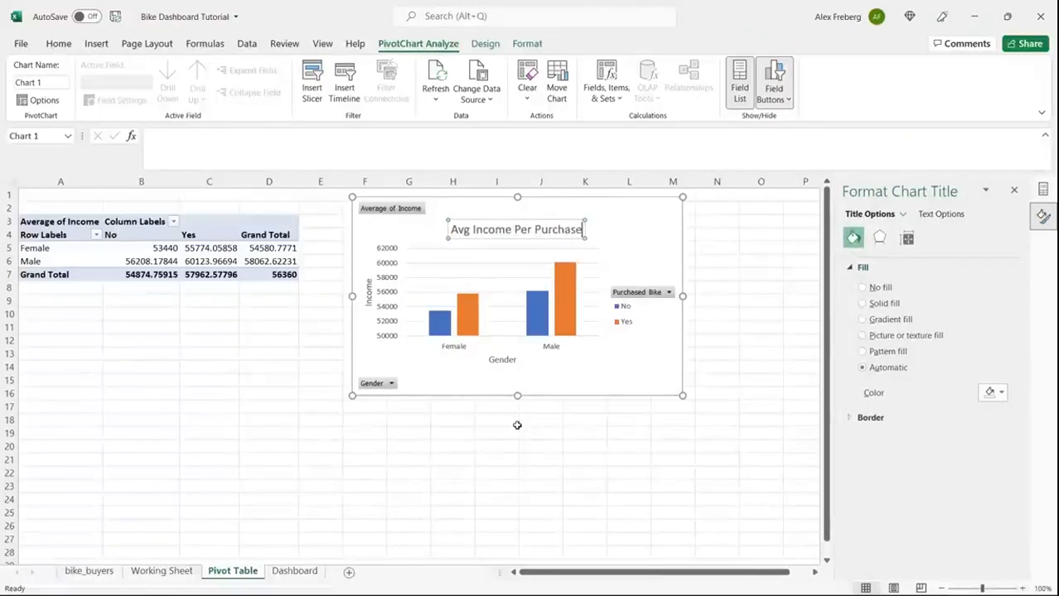
left_click(563, 369)
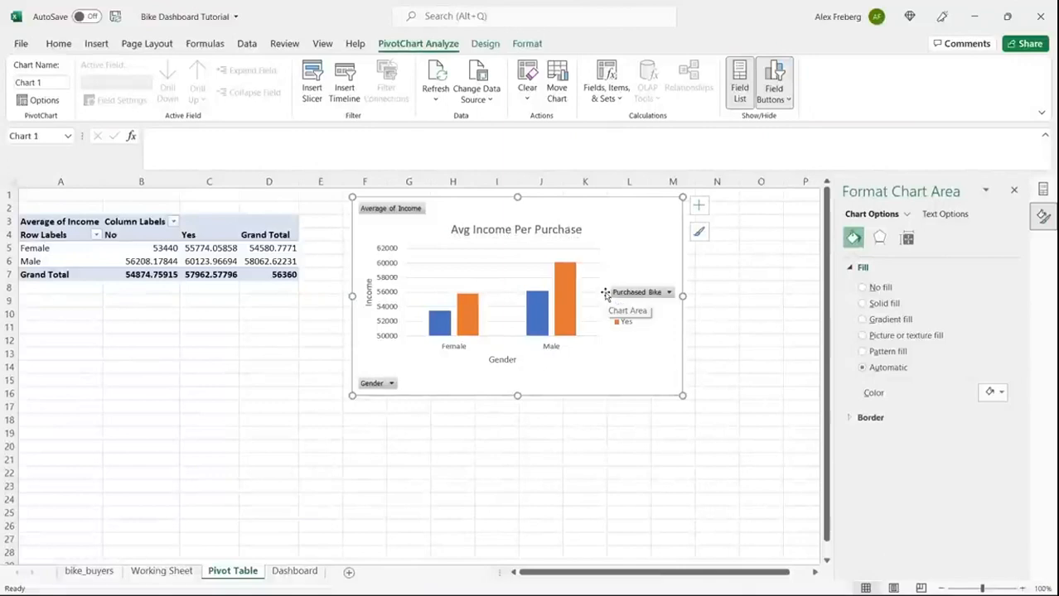
Add a data table below the bars of the Avg Income Per Purchase chart.
left_click(698, 206)
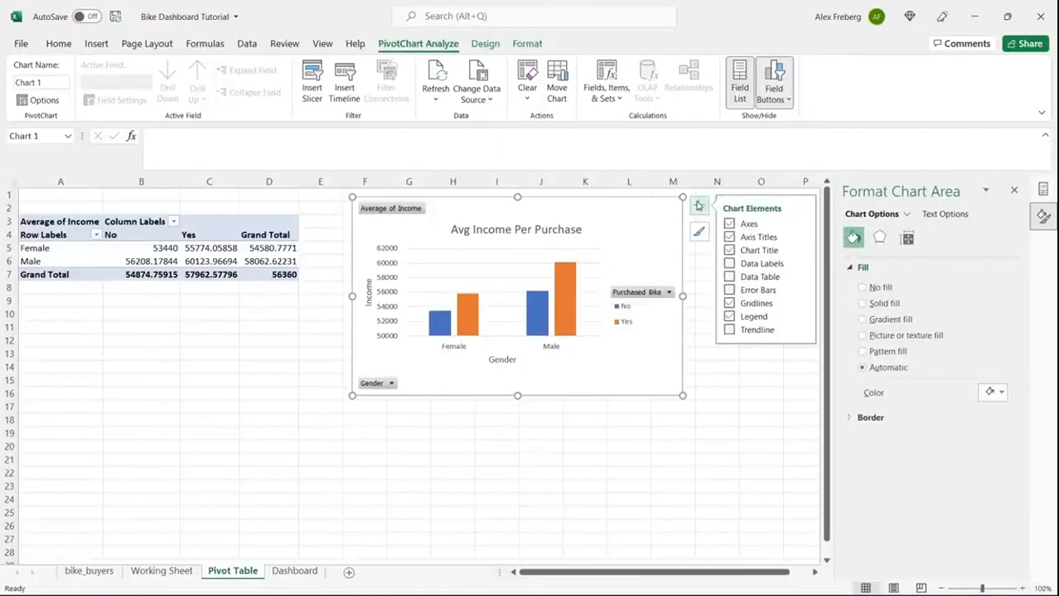
left_click(733, 265)
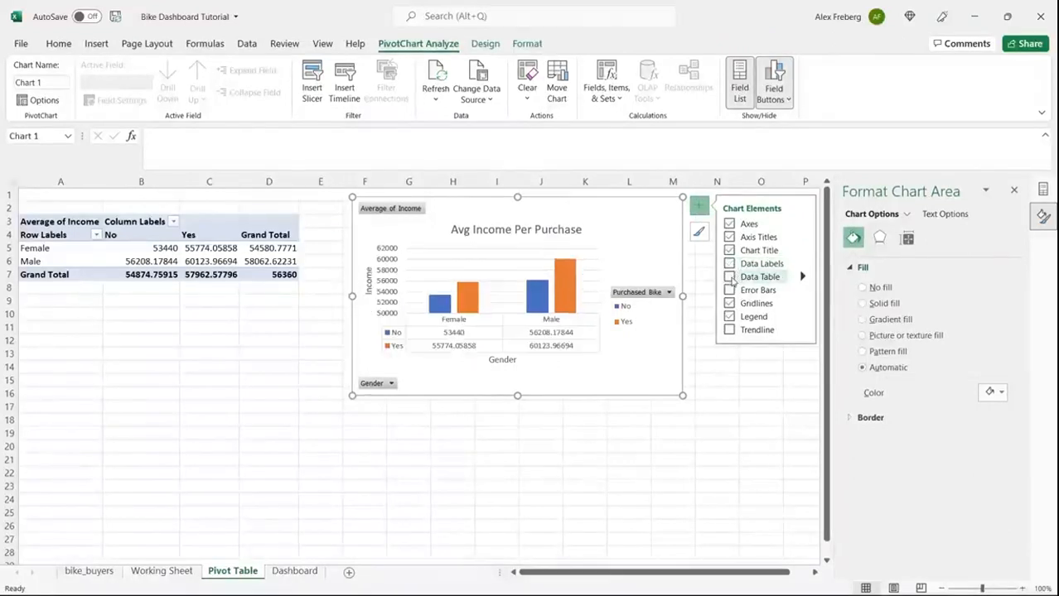
left_click(729, 279)
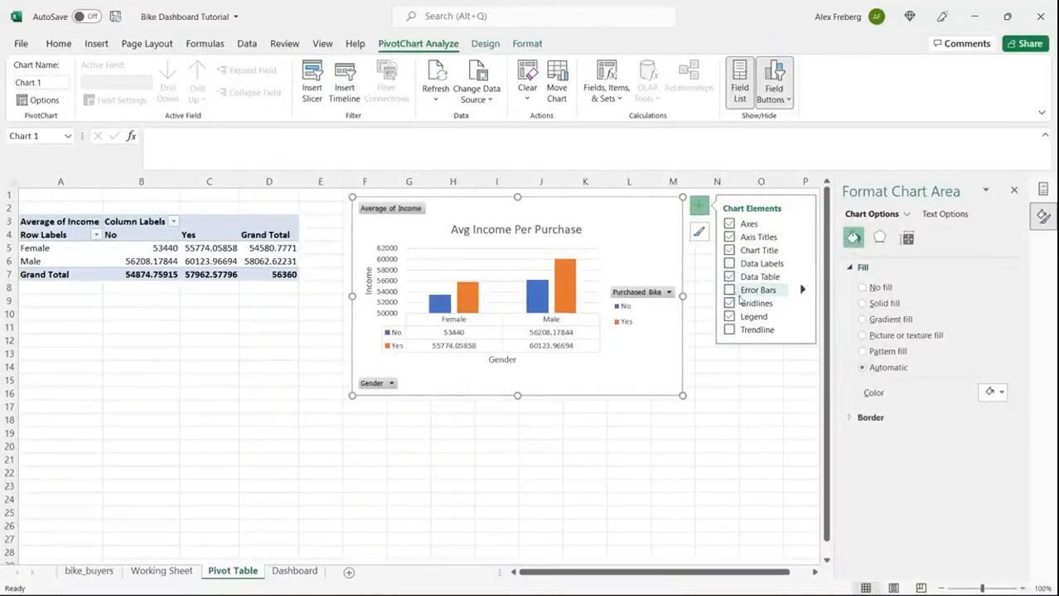
Format the pivot table values in B5:D7 as numbers with thousands separators and no decimal places.
left_click(211, 251)
left_click_drag(149, 247, 261, 275)
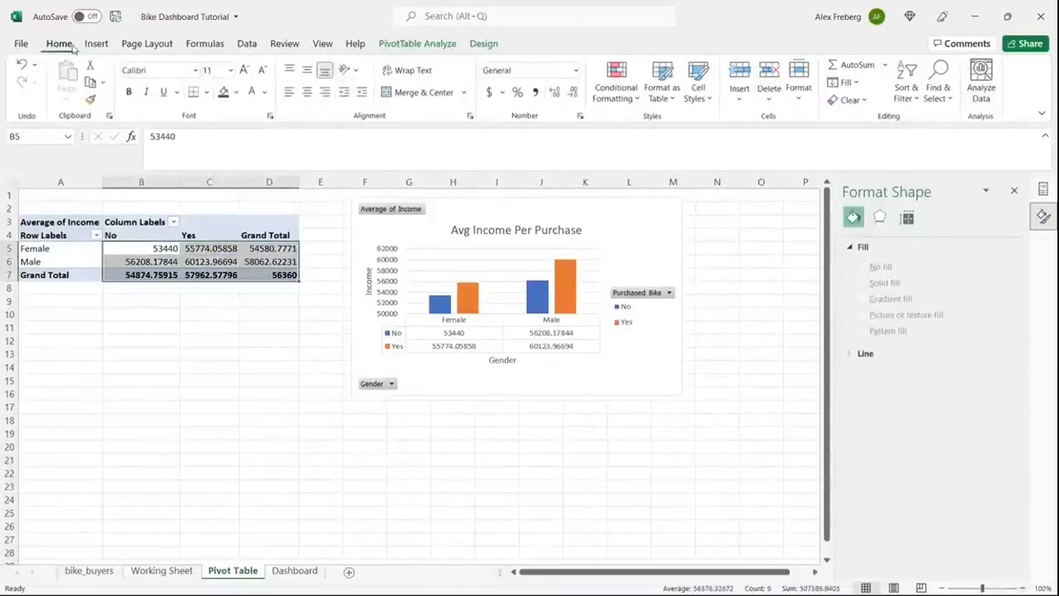
left_click(576, 72)
left_click(563, 135)
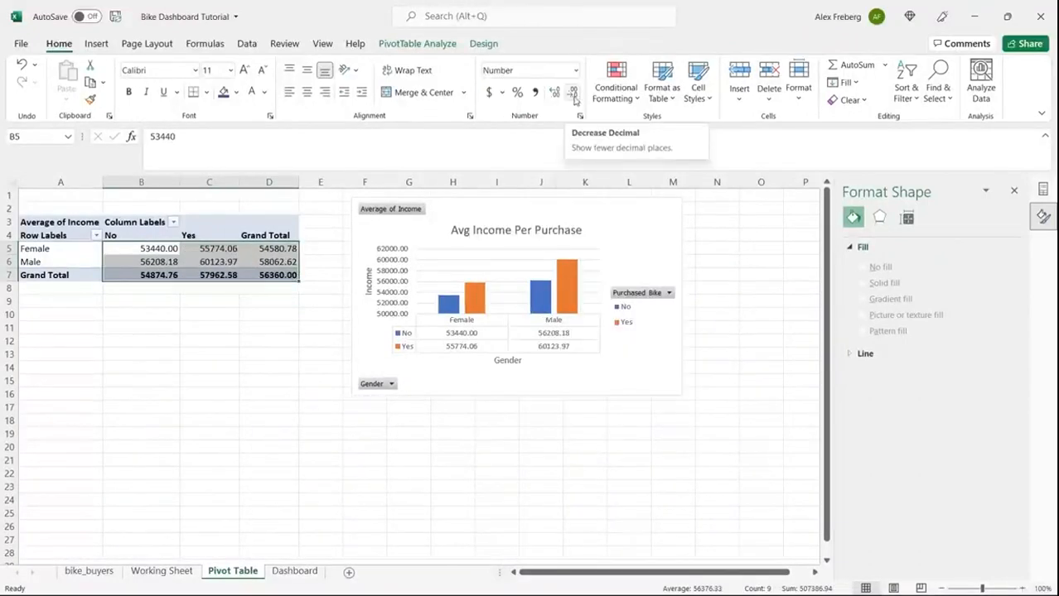
left_click(570, 93)
left_click(571, 93)
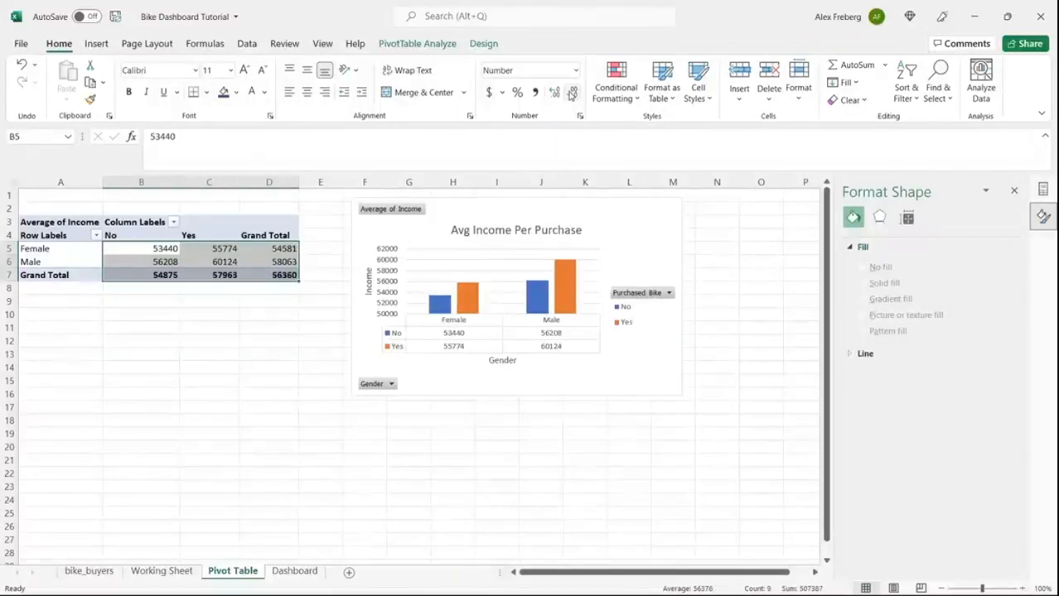
left_click(534, 92)
left_click(571, 93)
left_click(570, 93)
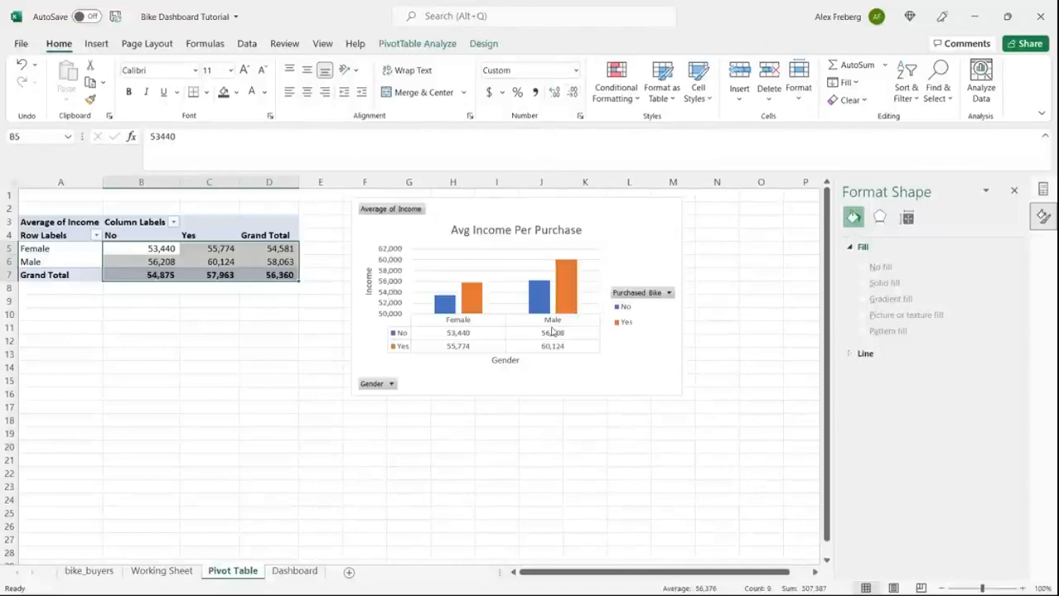
Close the chart area formatting options and select cell A20 below the first pivot table and chart.
left_click(646, 373)
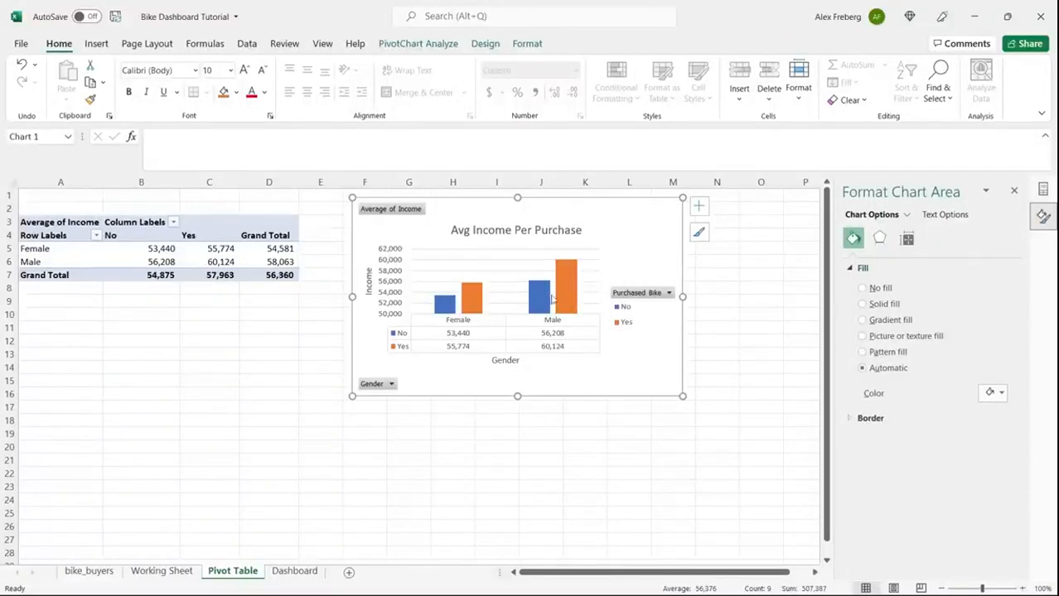
mouse_move(550, 296)
left_click(1013, 191)
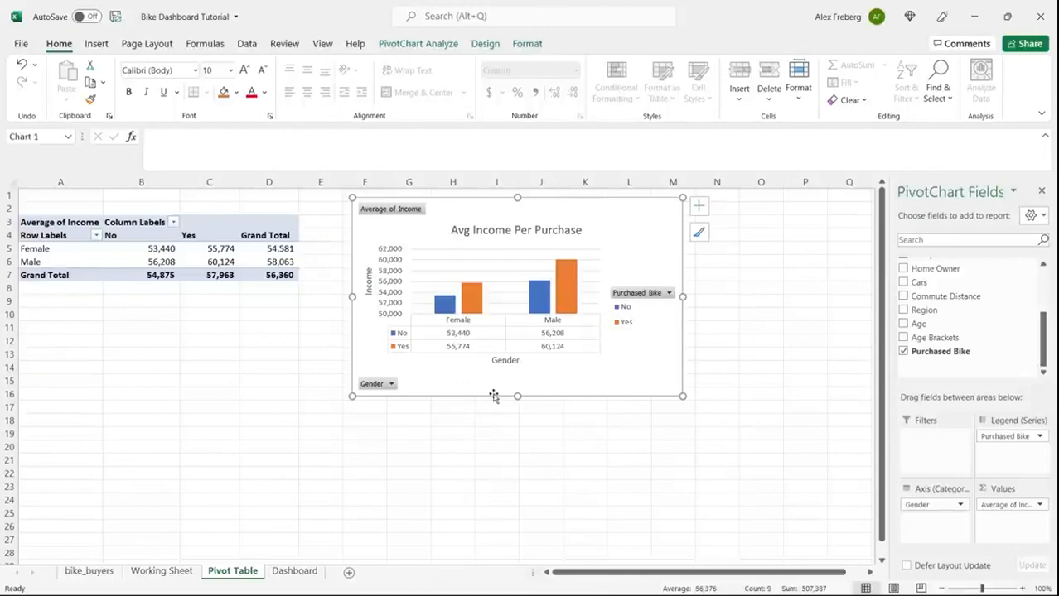
left_click(133, 338)
scroll(132, 335, "down", 3)
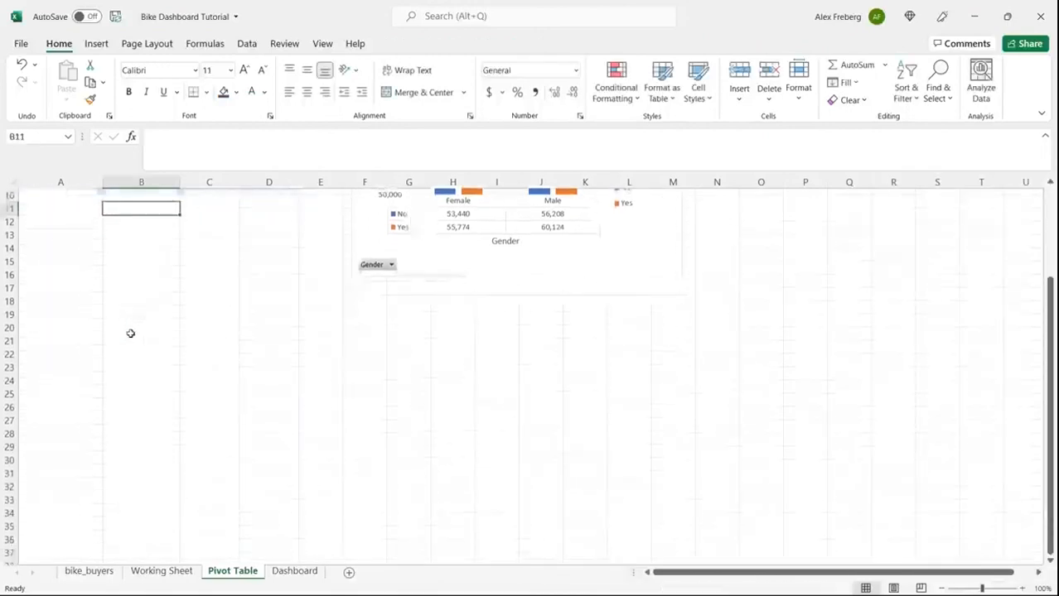
left_click(61, 329)
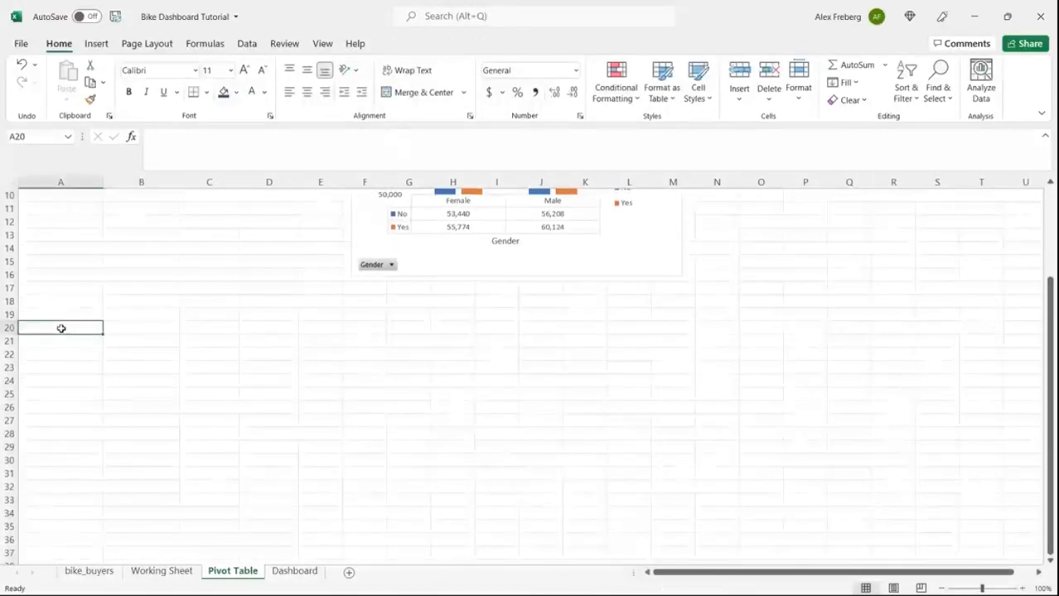
Insert a pivot table at A20 of the Pivot Table sheet, using 'Working Sheet'!$A$1:$N$1001 as its source range.
left_click(95, 45)
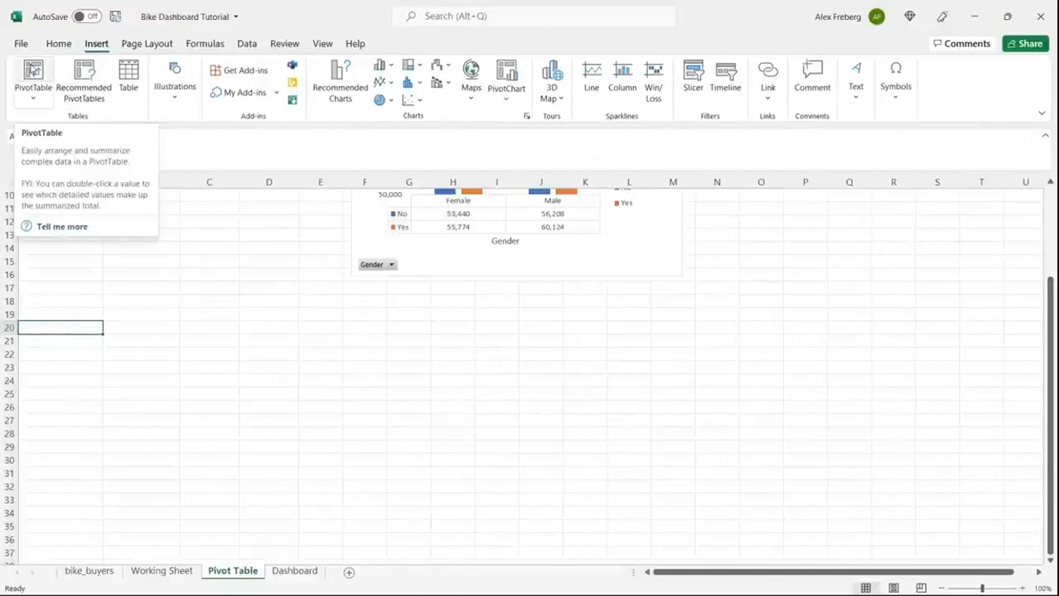
left_click(33, 70)
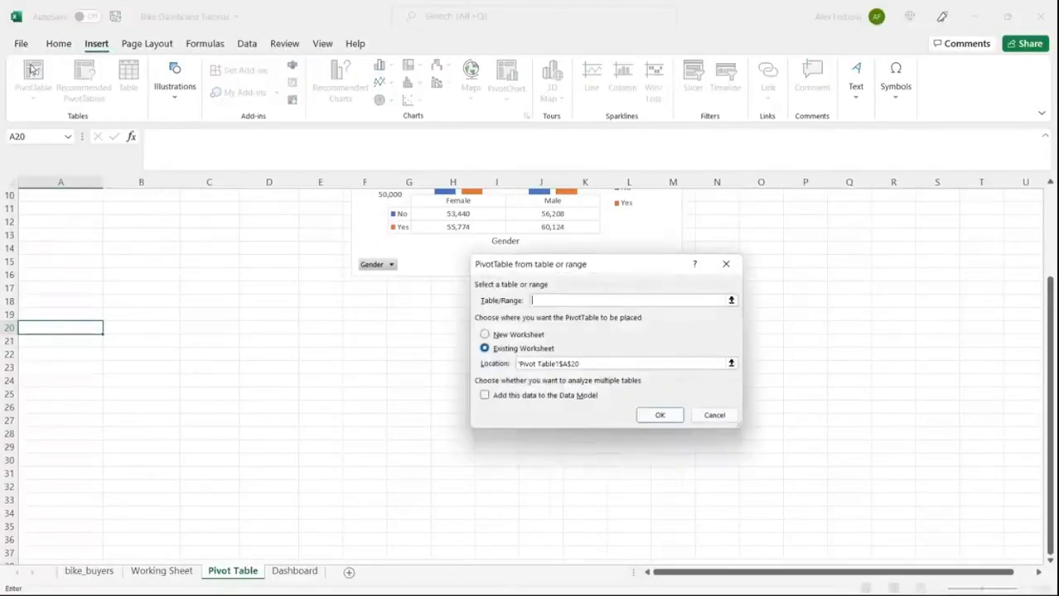
left_click(191, 575)
left_click(133, 210)
key("ctrl+a")
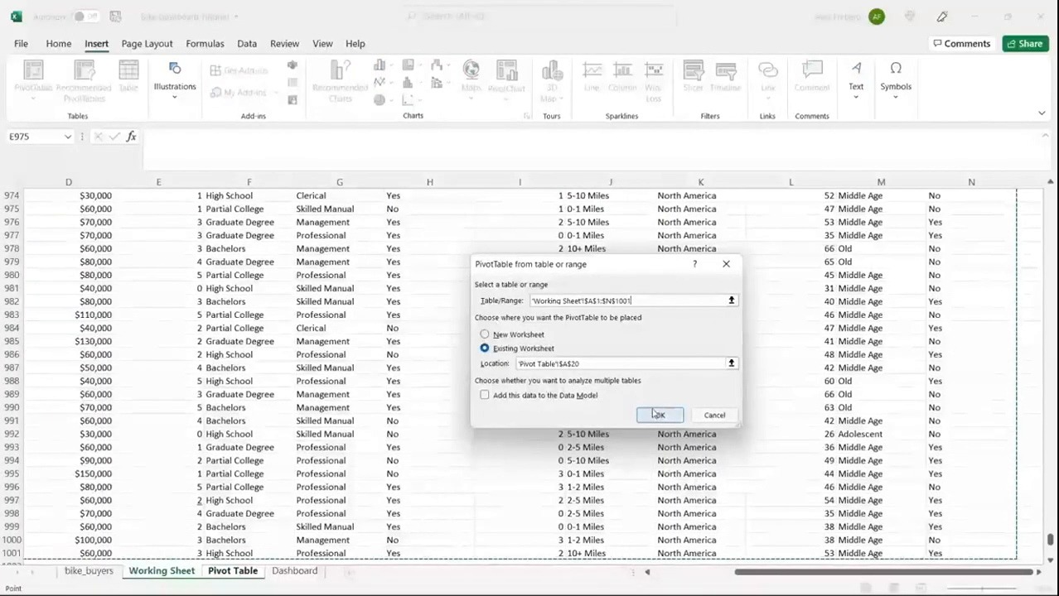
left_click(655, 415)
Lay out the new pivot table with Commute Distance in rows, Purchased Bike in columns and the count of Purchased Bike as values.
scroll(402, 321, "down", 3)
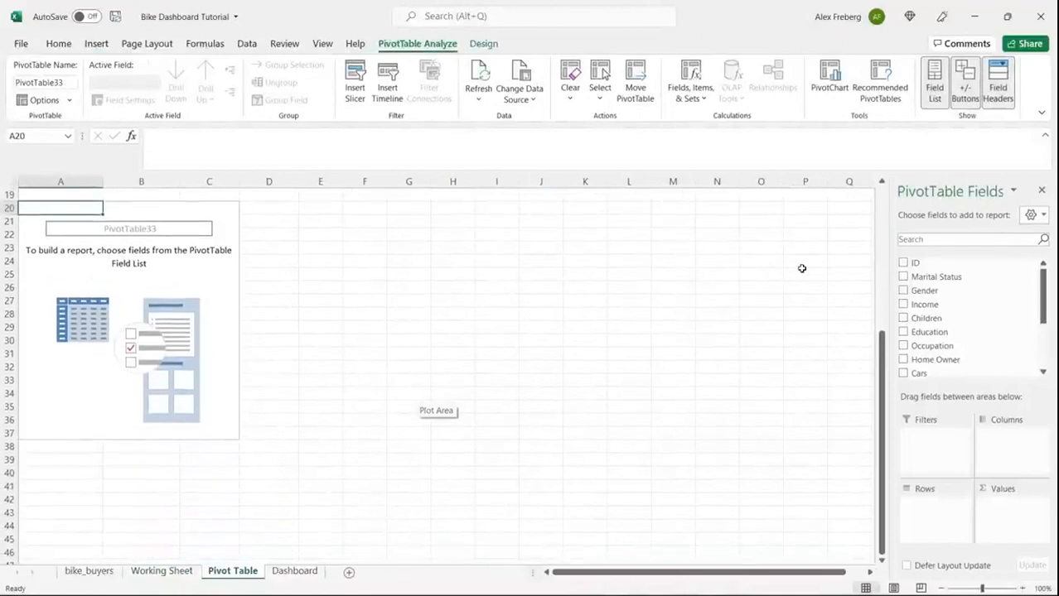
scroll(710, 338, "up", 6)
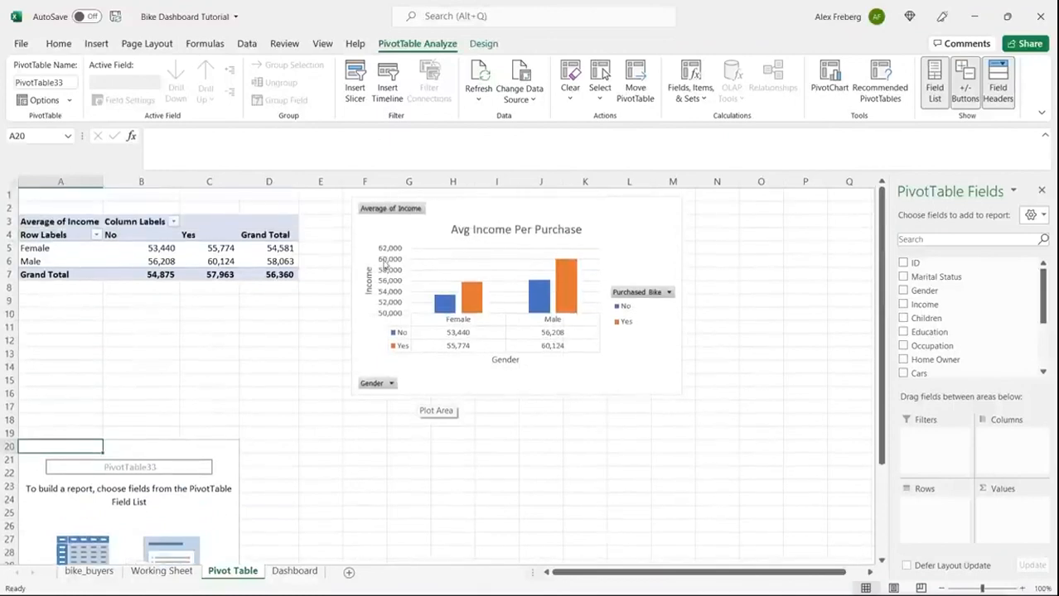
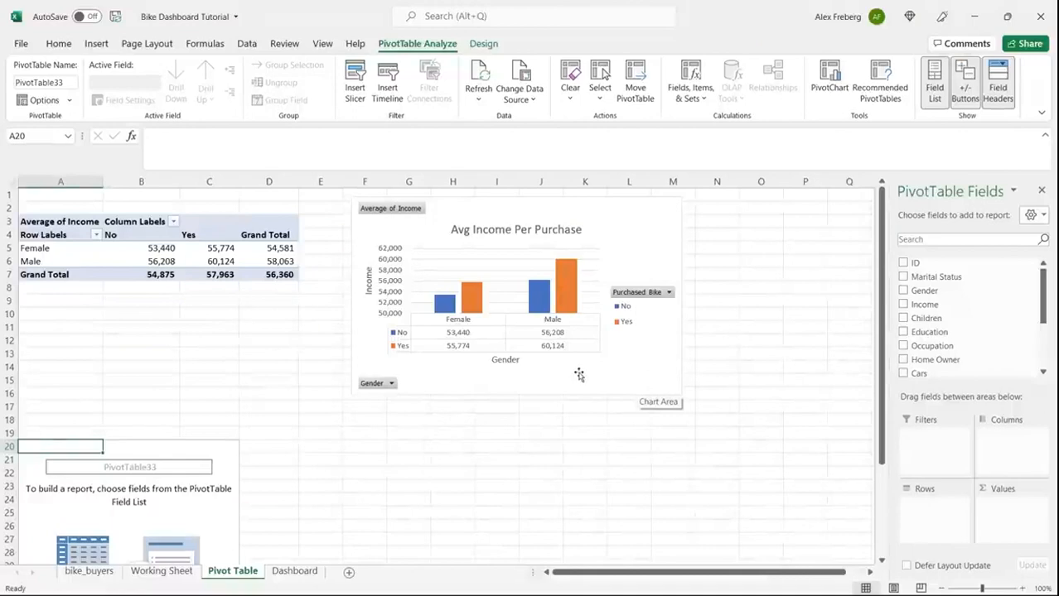
scroll(578, 377, "down", 4)
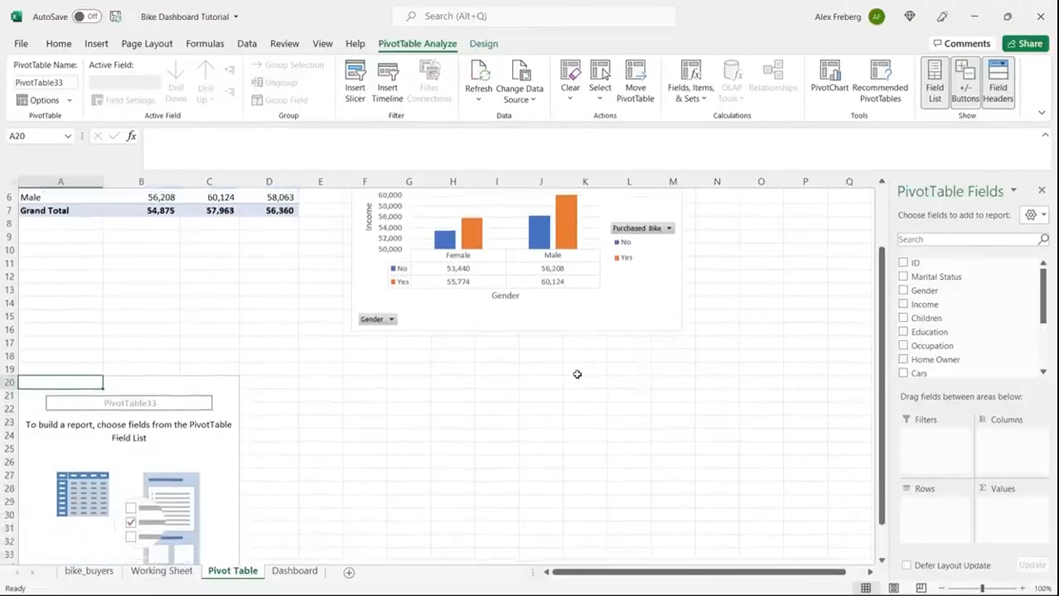
scroll(578, 375, "down", 2)
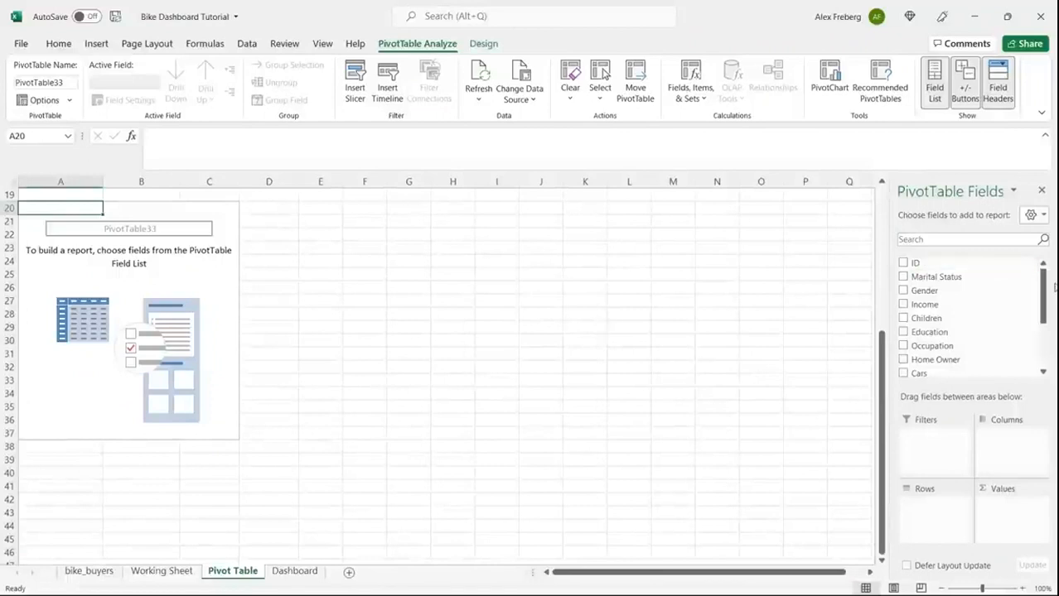
left_click_drag(1044, 290, 1045, 343)
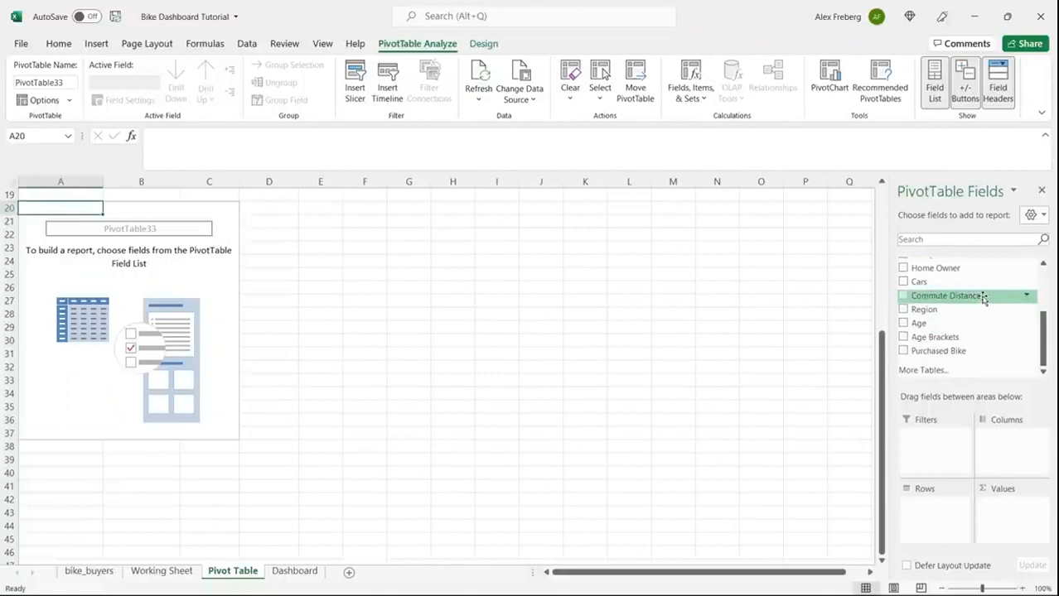
left_click_drag(983, 295, 936, 501)
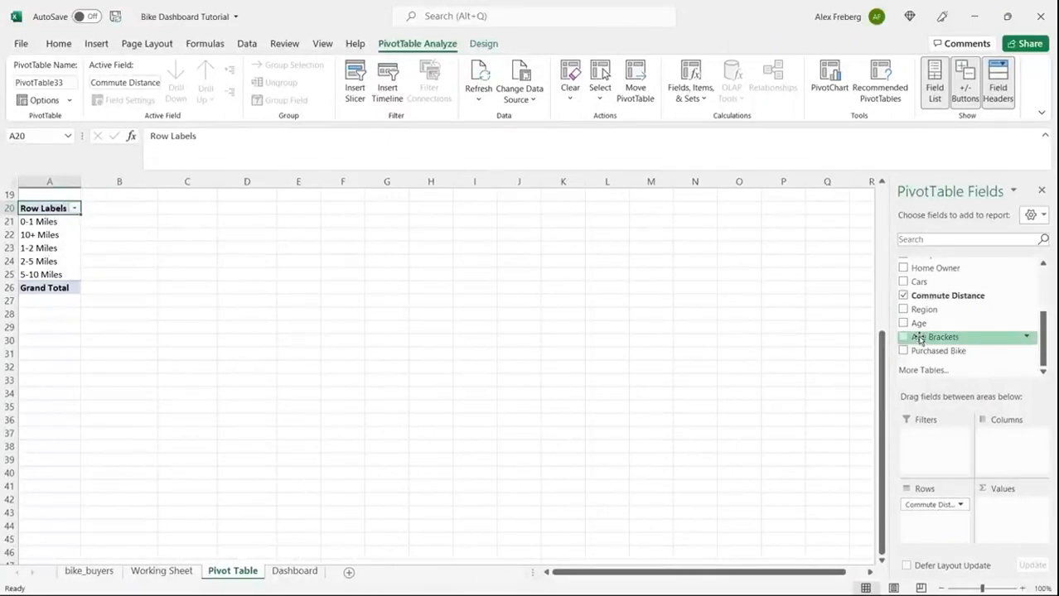
left_click_drag(942, 352, 1021, 534)
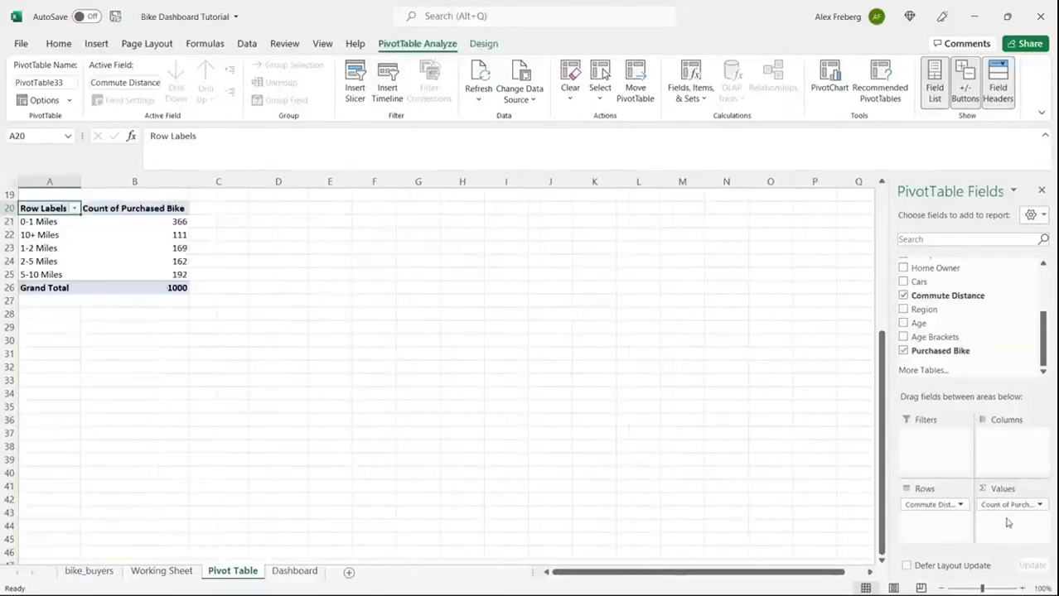
left_click_drag(961, 354, 1003, 439)
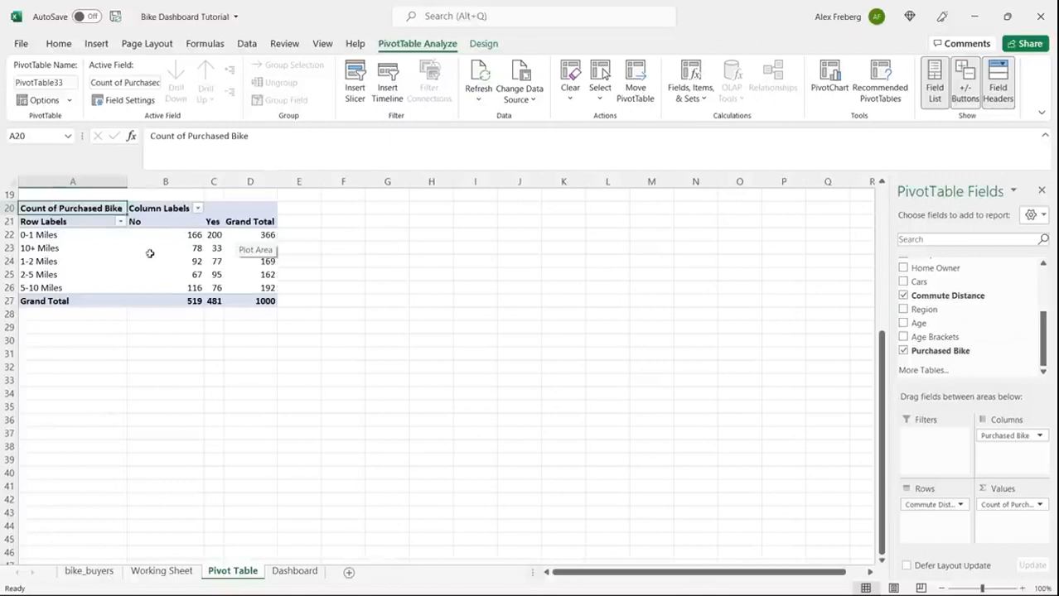
Examine the order of the commute distance rows in the new pivot table.
left_click(193, 258)
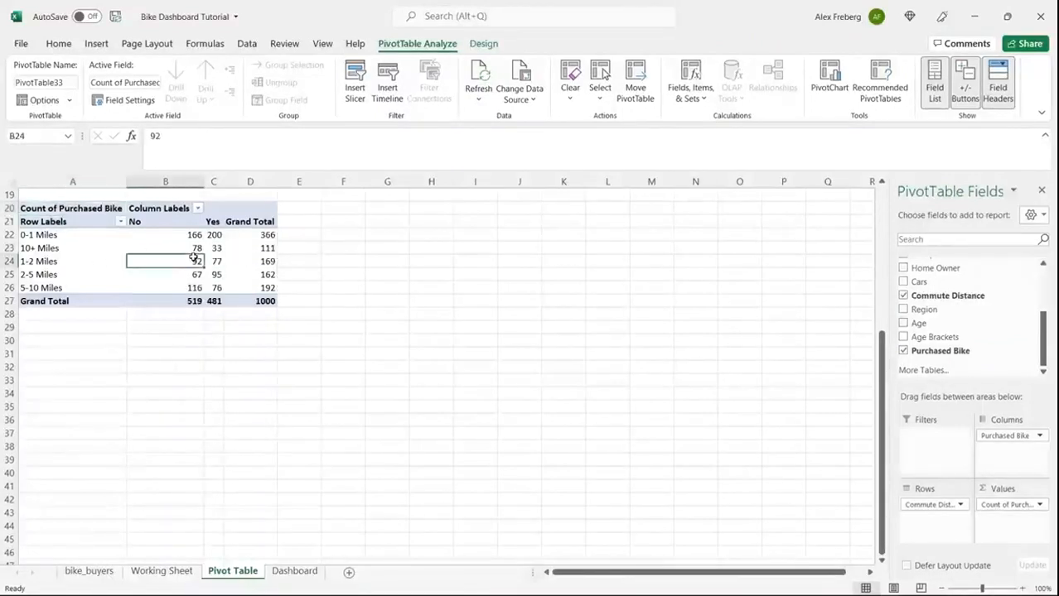
left_click(73, 247)
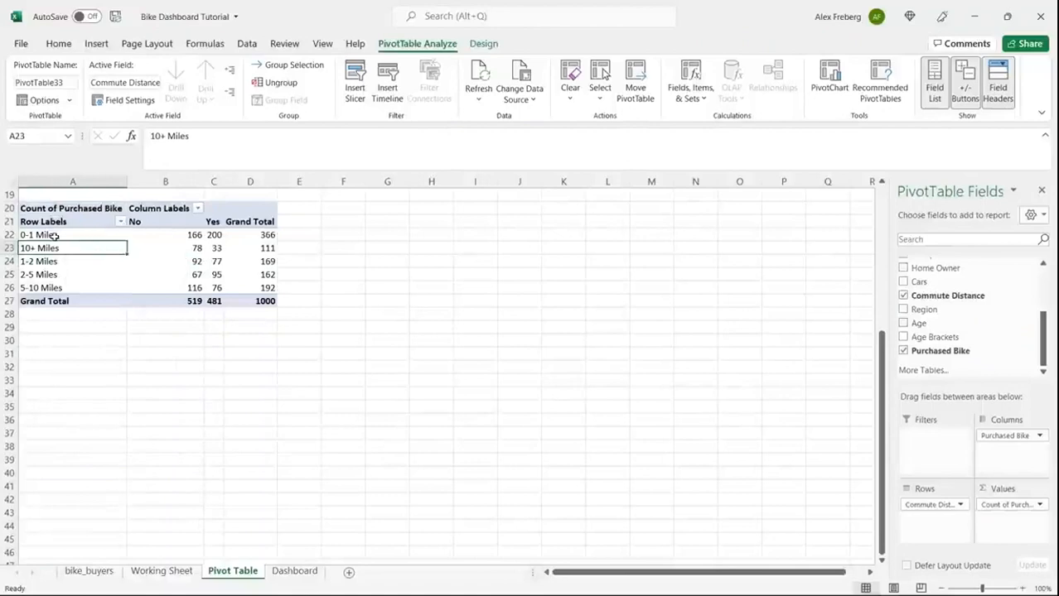
left_click(35, 247)
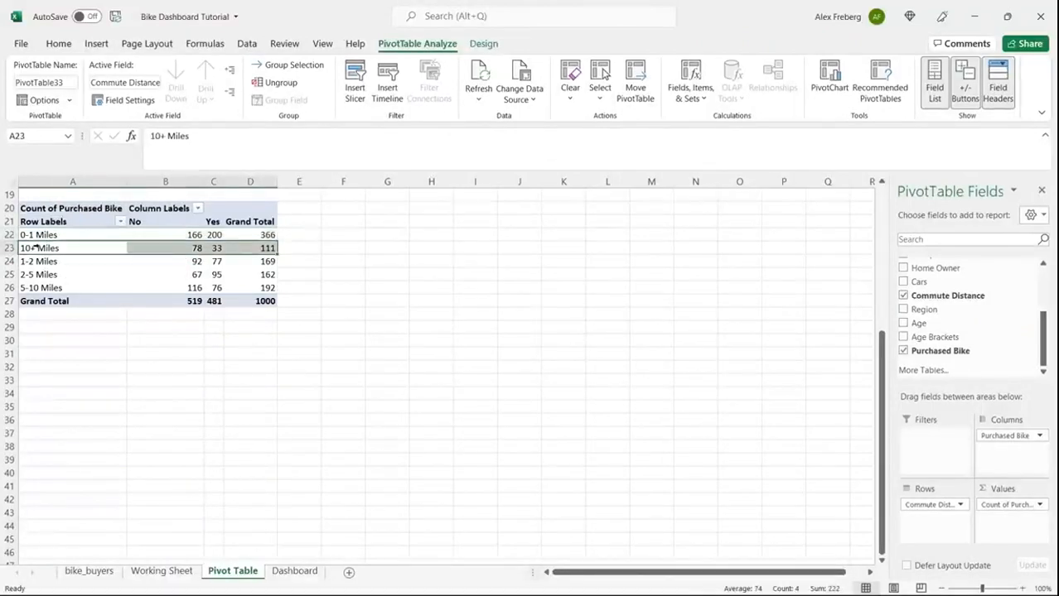
left_click(35, 262)
left_click(35, 274)
left_click(35, 288)
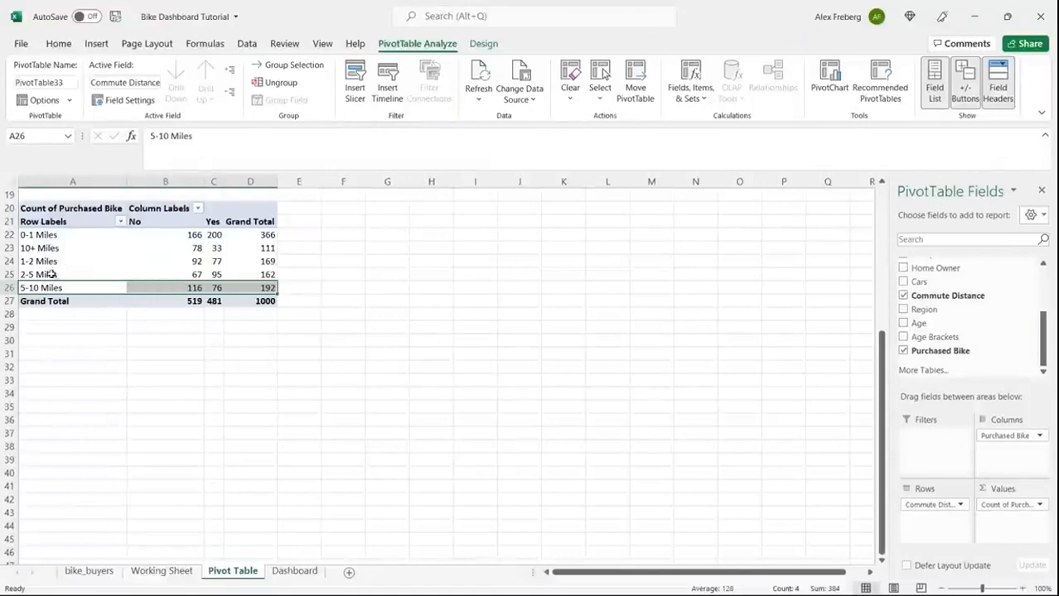
Try sorting the commute distance row labels Z to A and return them to A to Z order.
left_click(120, 222)
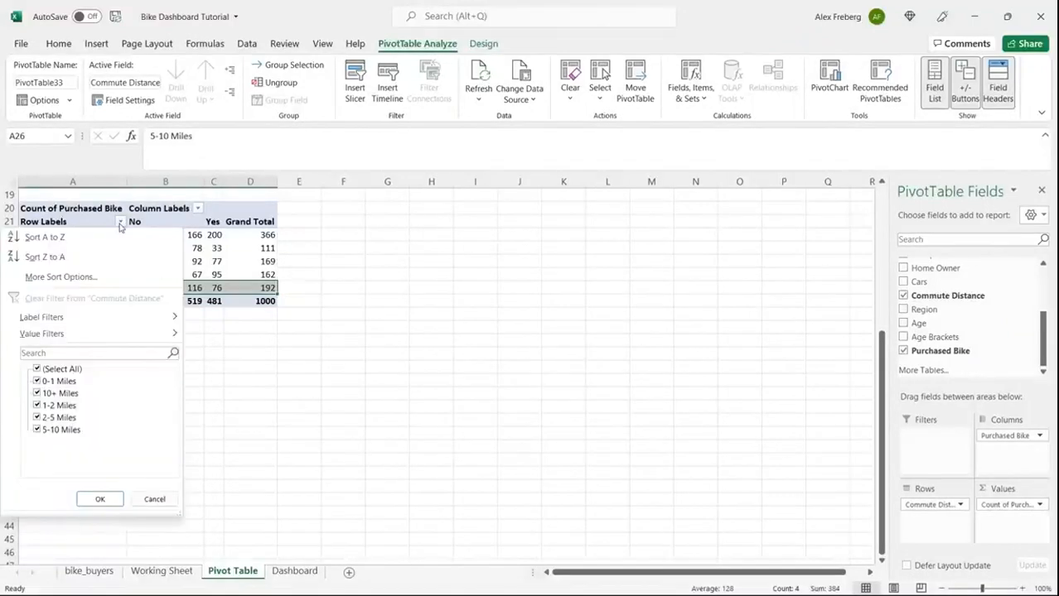
left_click(91, 236)
left_click(113, 222)
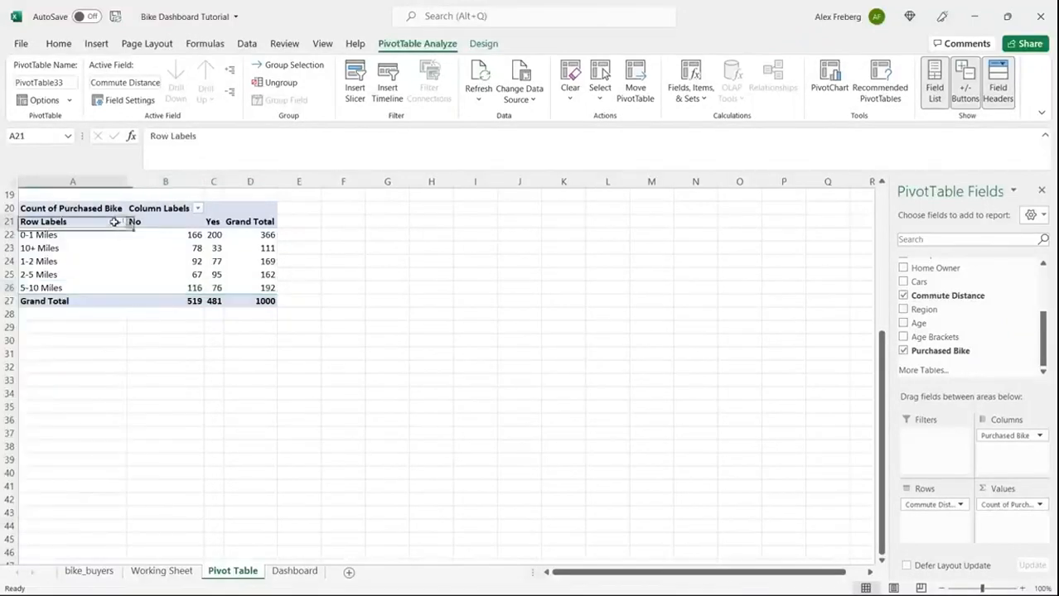
left_click(120, 222)
left_click(110, 263)
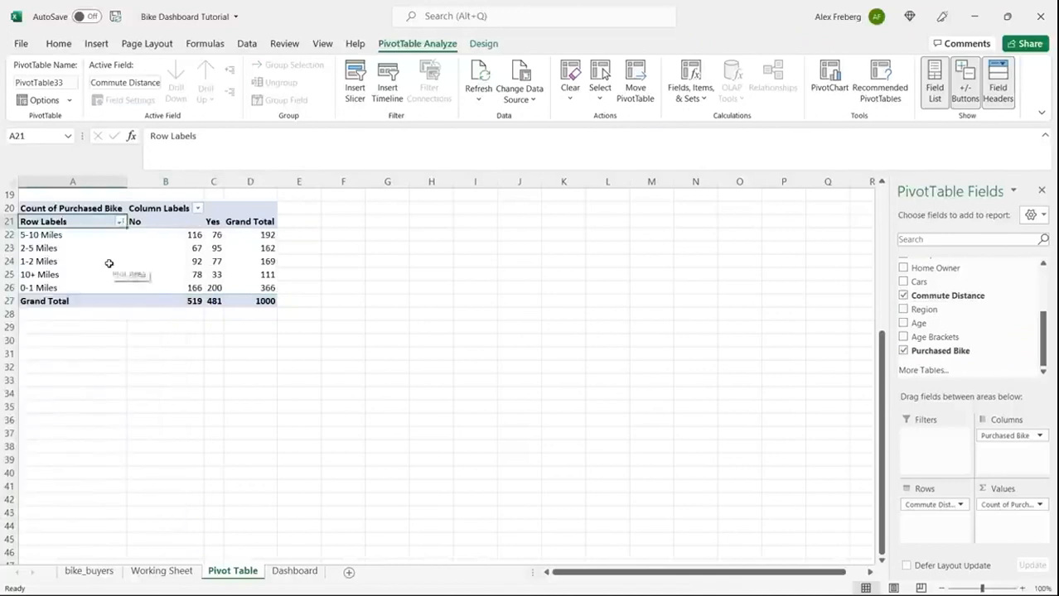
left_click(120, 222)
left_click(100, 236)
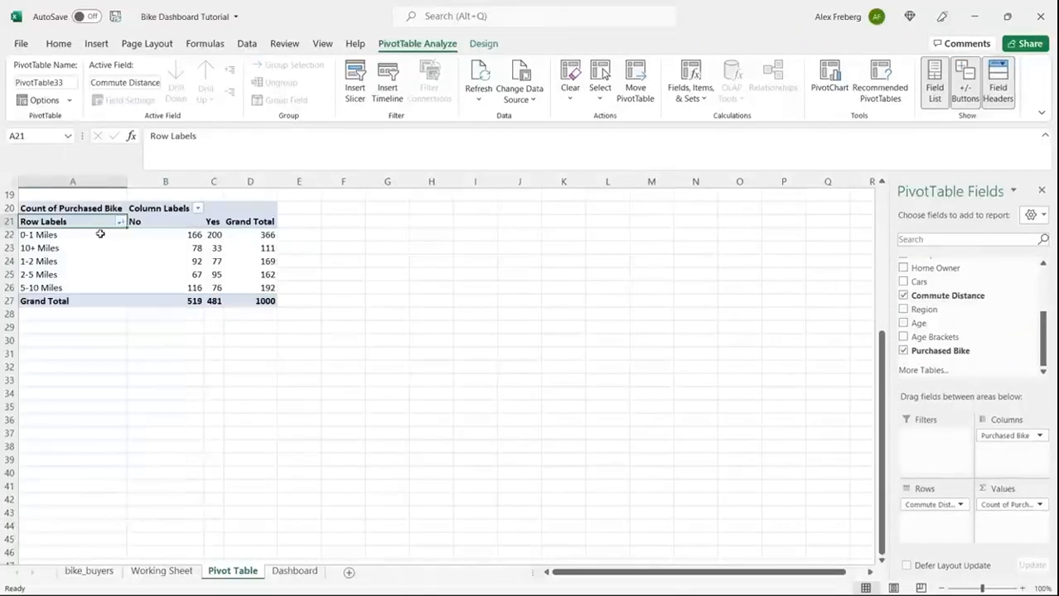
Insert a basic line chart from the commute distance pivot table and place it beside the table.
left_click(242, 261)
left_click(96, 43)
left_click(359, 87)
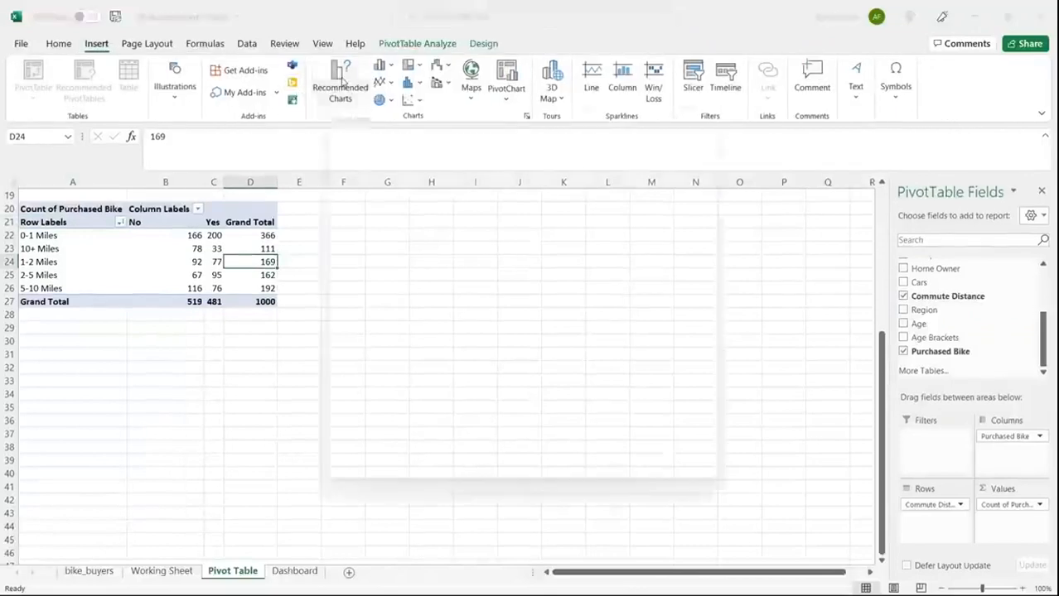
left_click(354, 195)
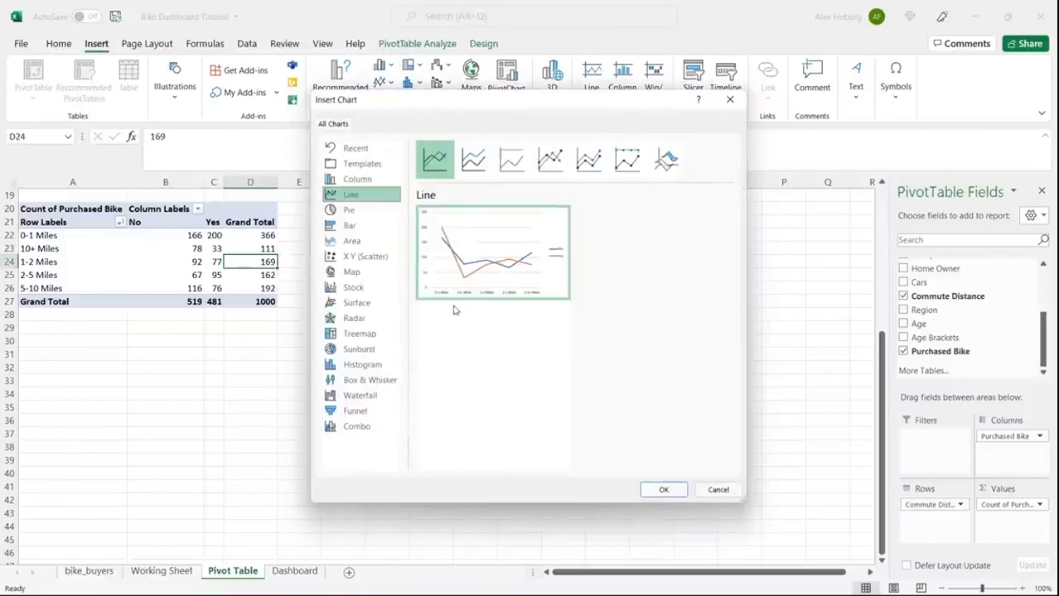
left_click(473, 159)
left_click(435, 159)
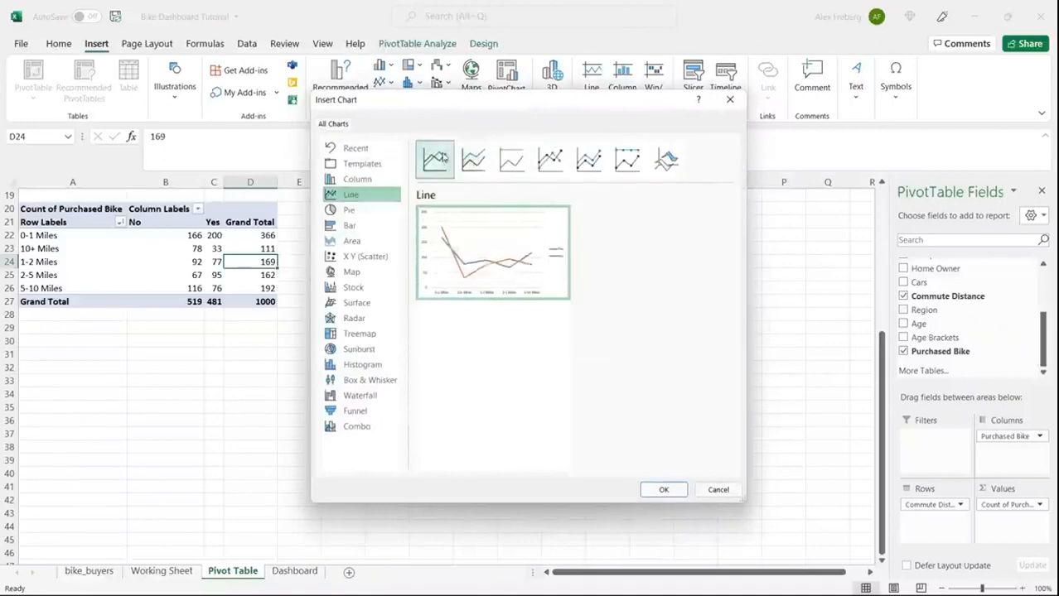
left_click(664, 490)
left_click_drag(513, 286, 554, 212)
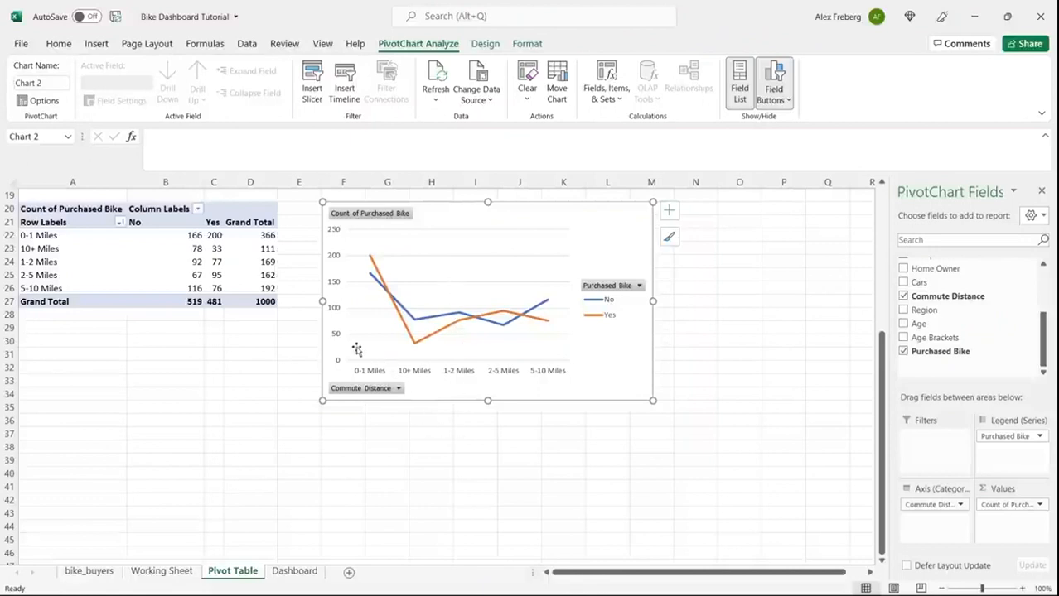
Check each commute distance label in A22:A26 against the category order on the line chart.
left_click(61, 235)
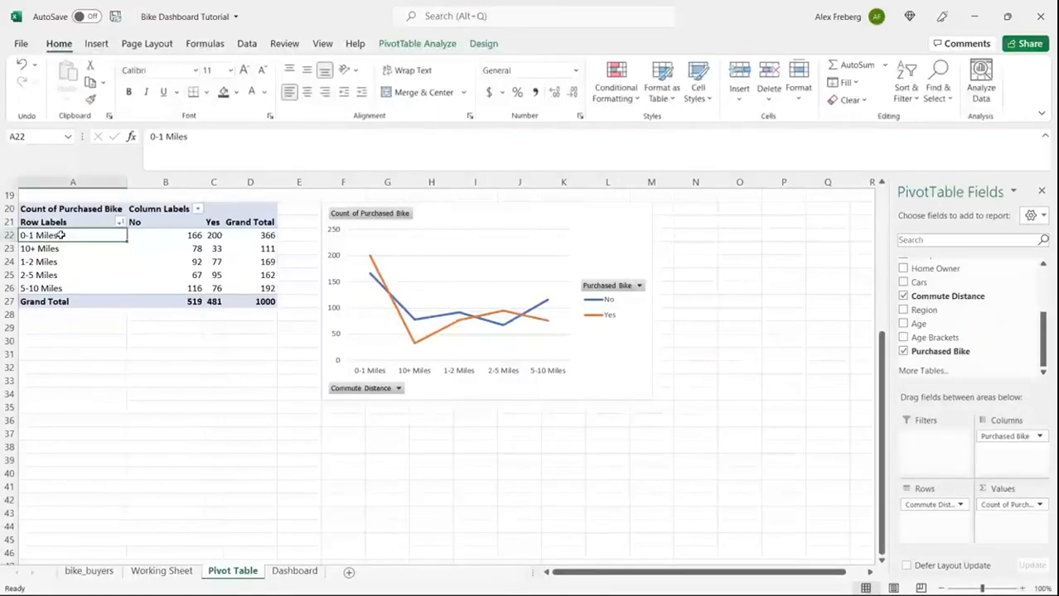
left_click(59, 249)
left_click(59, 262)
left_click(60, 275)
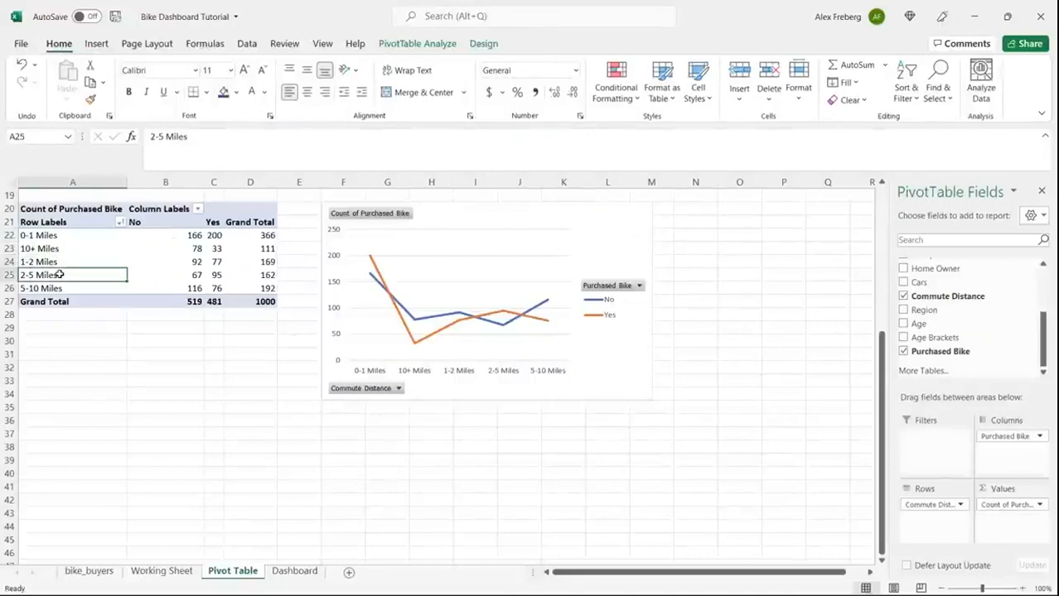
left_click(60, 287)
left_click(78, 248)
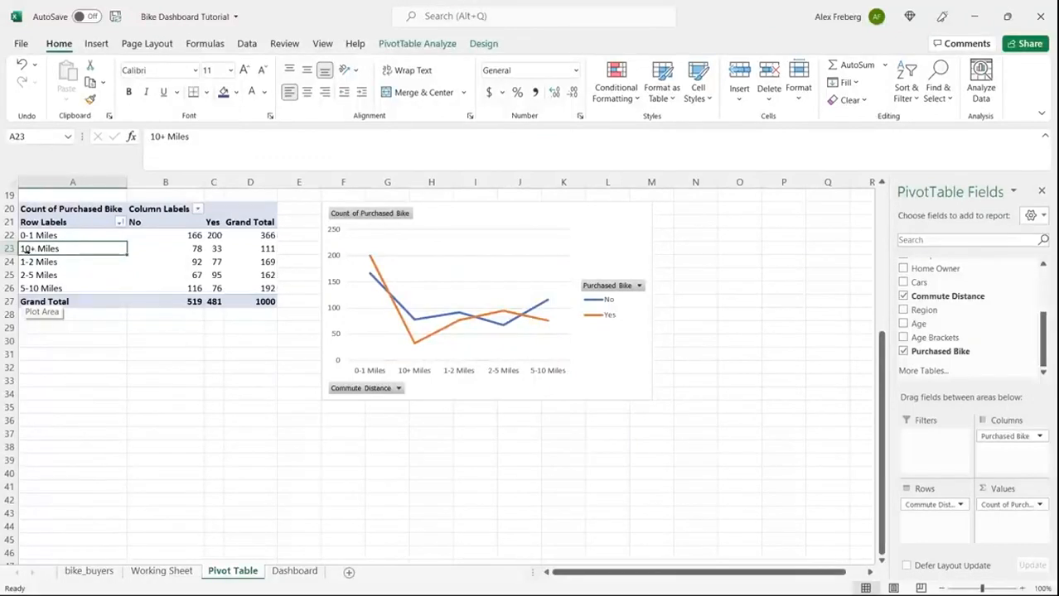
Select the Commute Distance column on the Working Sheet and open Find and Replace.
left_click(162, 571)
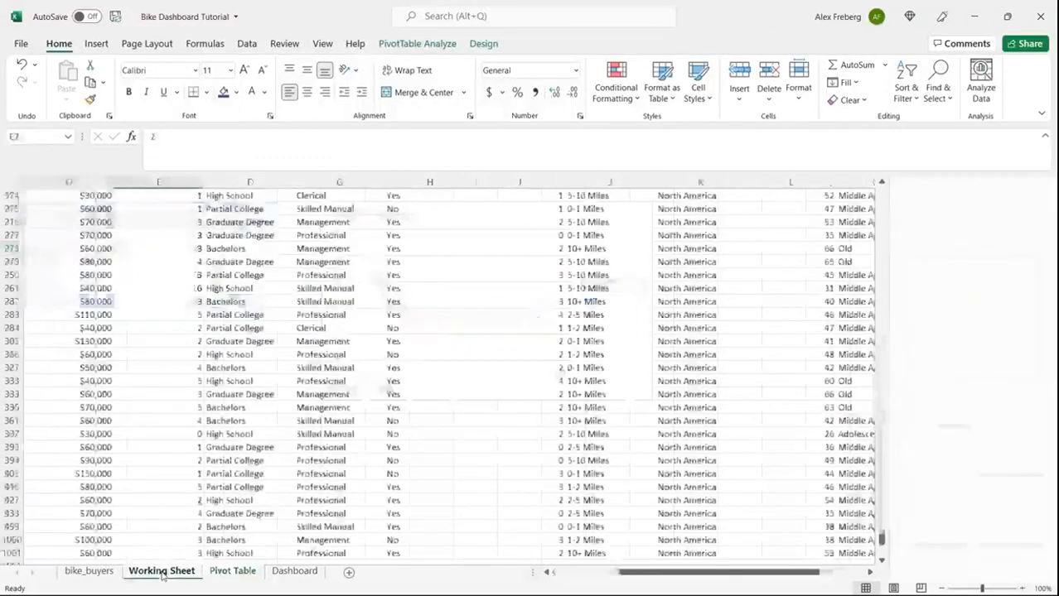
left_click(627, 311)
key("ctrl+Up")
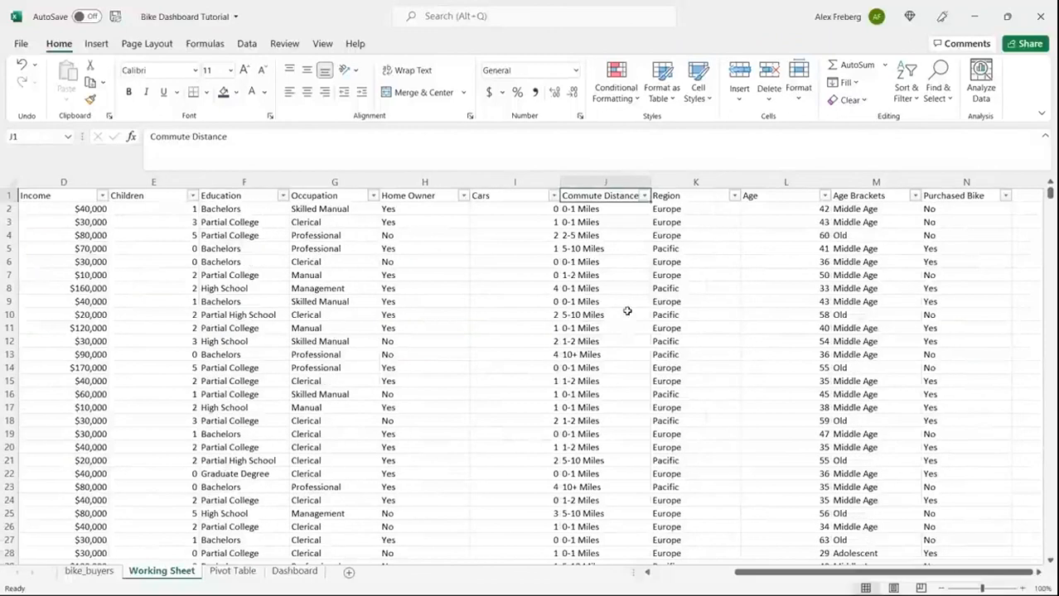
left_click(629, 179)
key("ctrl+h")
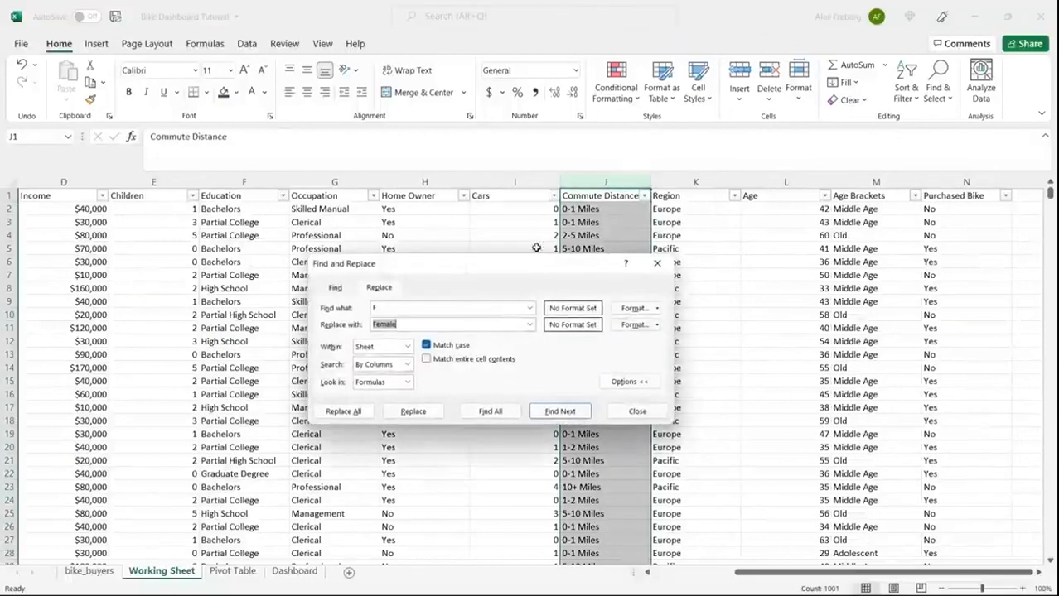
Set up replacing "10+ Miles", copied from cell J13, with "10 Miles +".
left_click(588, 249)
left_click_drag(513, 336, 513, 389)
left_click(593, 353)
key("ctrl+c")
left_click(394, 421)
key("ctrl+v")
double_click(362, 442)
type("10")
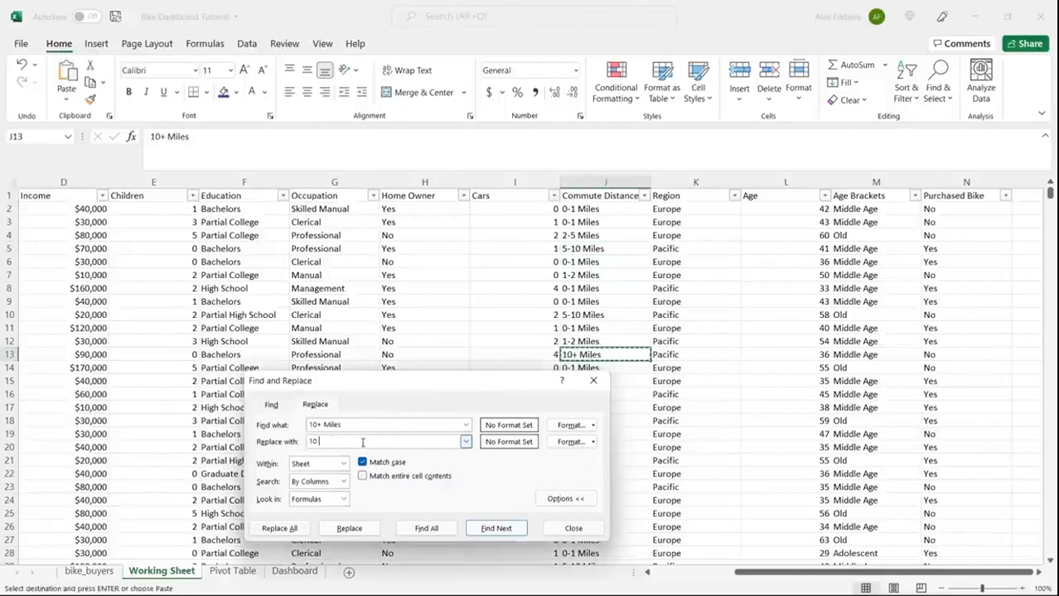
type(" Miles")
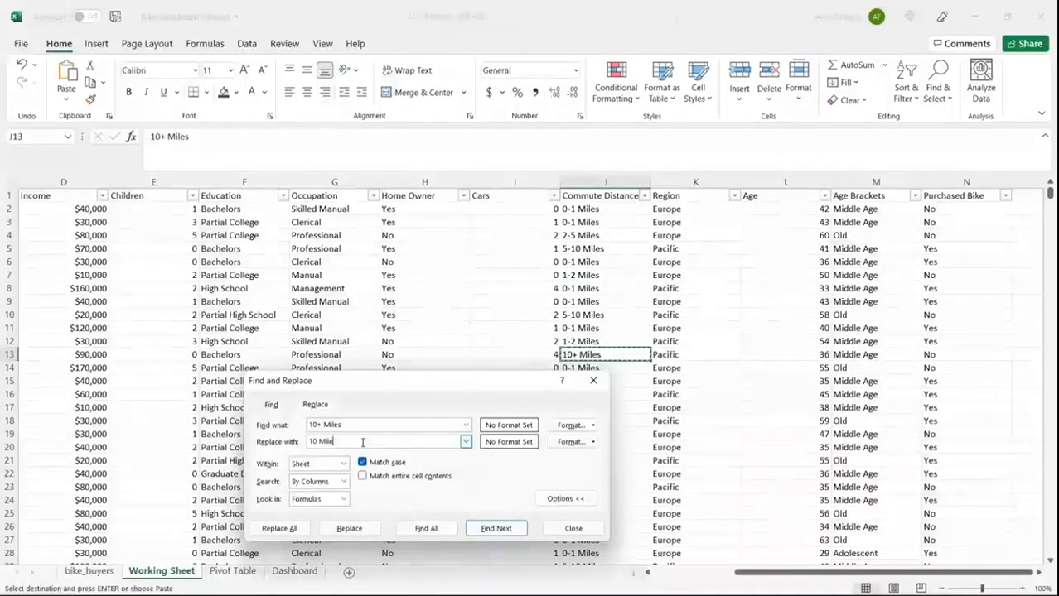
type(" +")
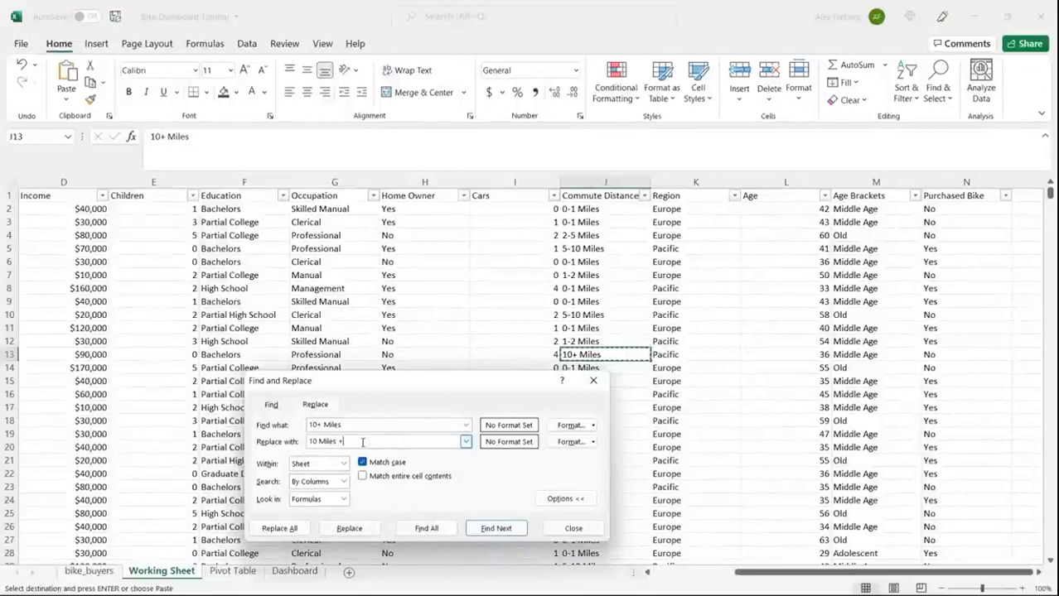
Replace every "10+ Miles" entry on the Working Sheet with "10 Miles +" and close Find and Replace.
left_click(281, 529)
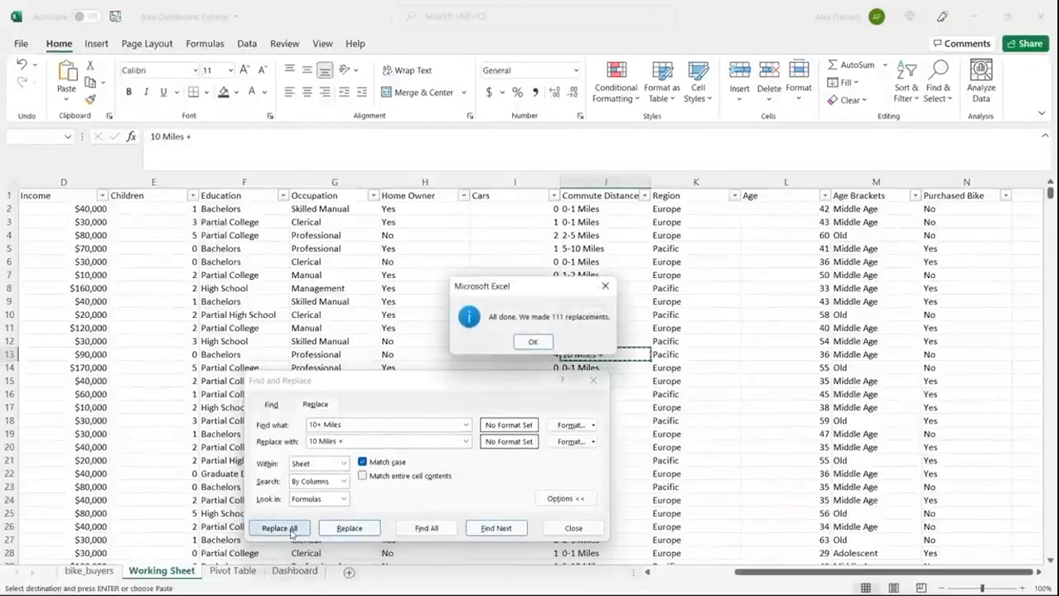
left_click(531, 341)
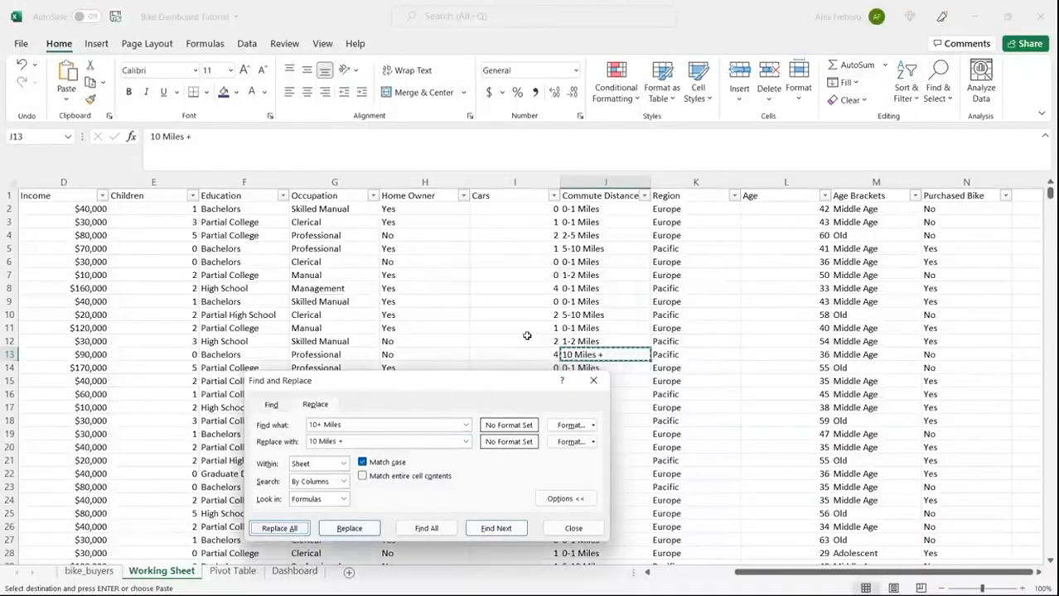
left_click(573, 529)
Refresh the commute distance pivot table and its line chart on the Pivot Table sheet.
left_click(249, 572)
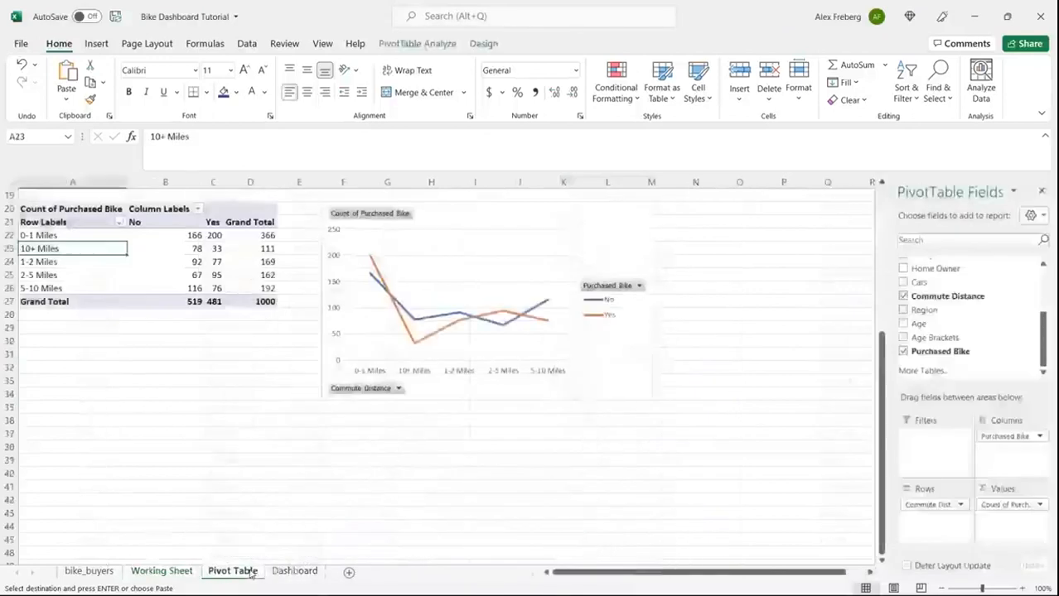
left_click(160, 273)
left_click(248, 44)
left_click(257, 74)
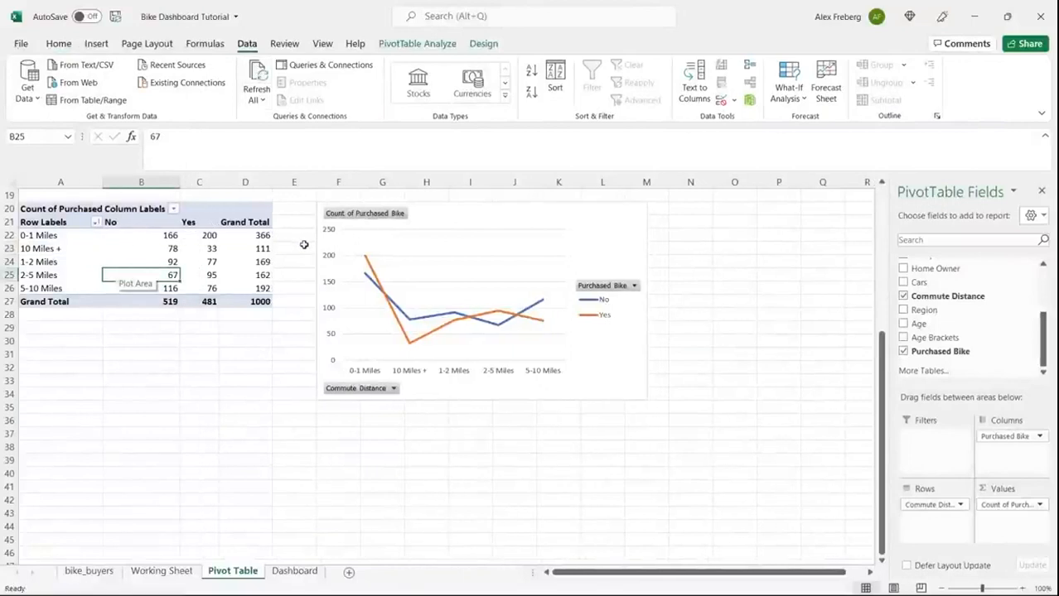
mouse_move(210, 284)
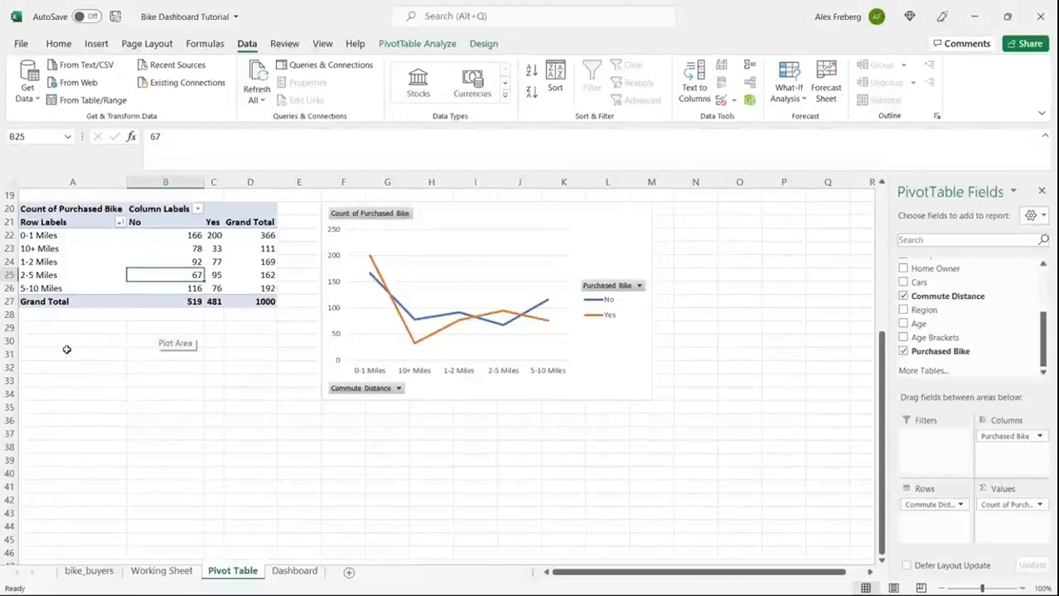
Start a find and replace for the Commute Distance column on the Working Sheet, using "10+ Miles" as the search text.
left_click(162, 571)
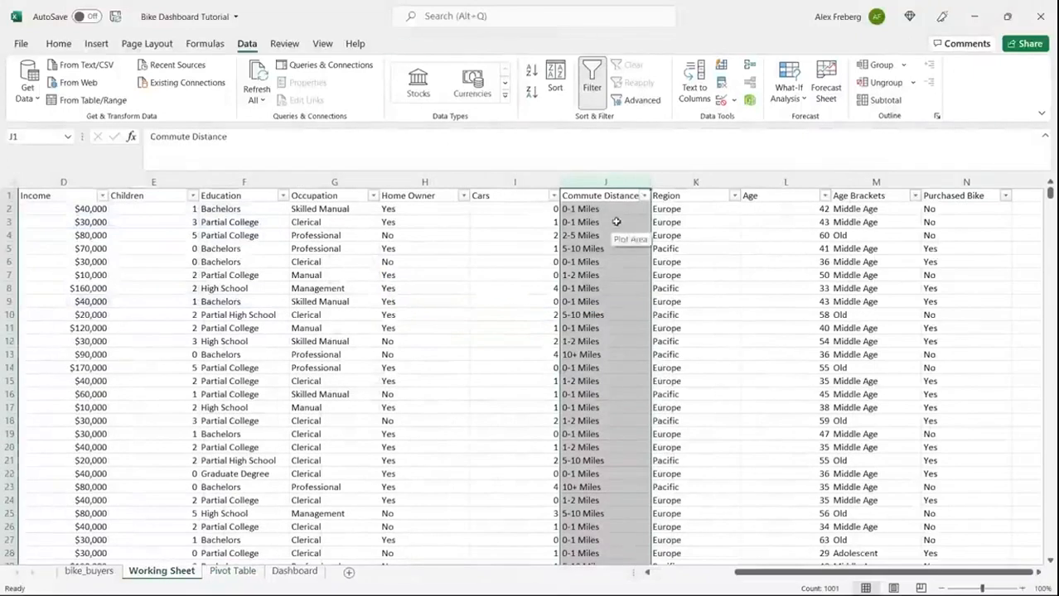
left_click(609, 185)
key("ctrl+h")
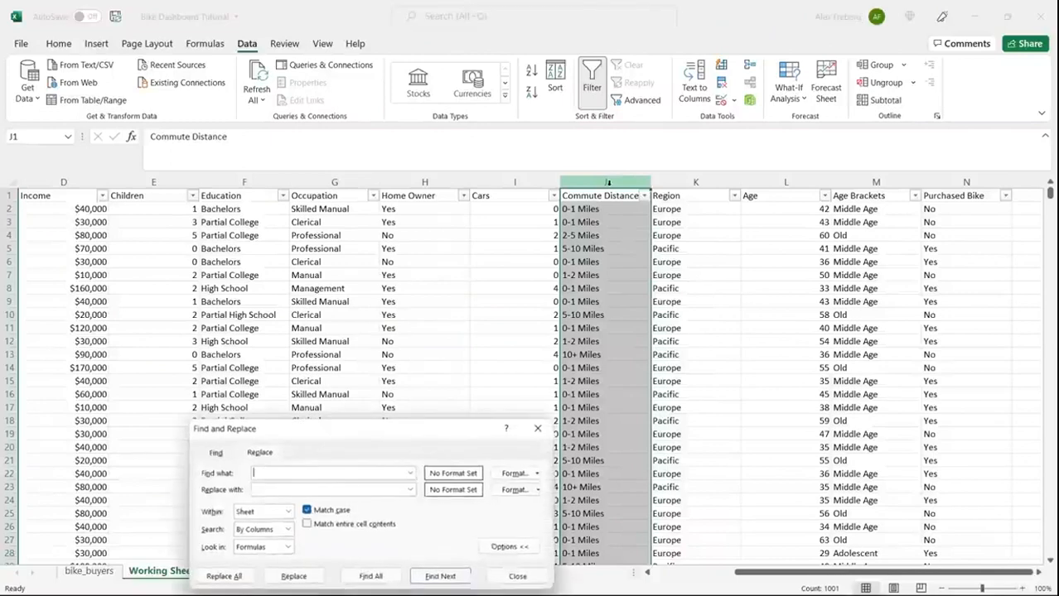
left_click_drag(362, 432, 355, 305)
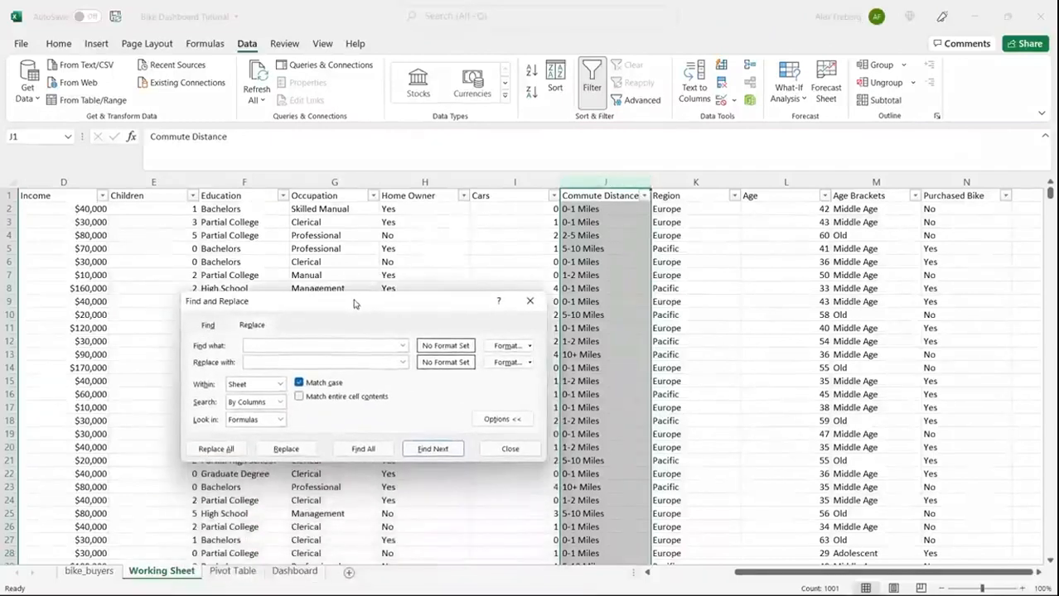
left_click(607, 302)
left_click(603, 355)
key("ctrl+c")
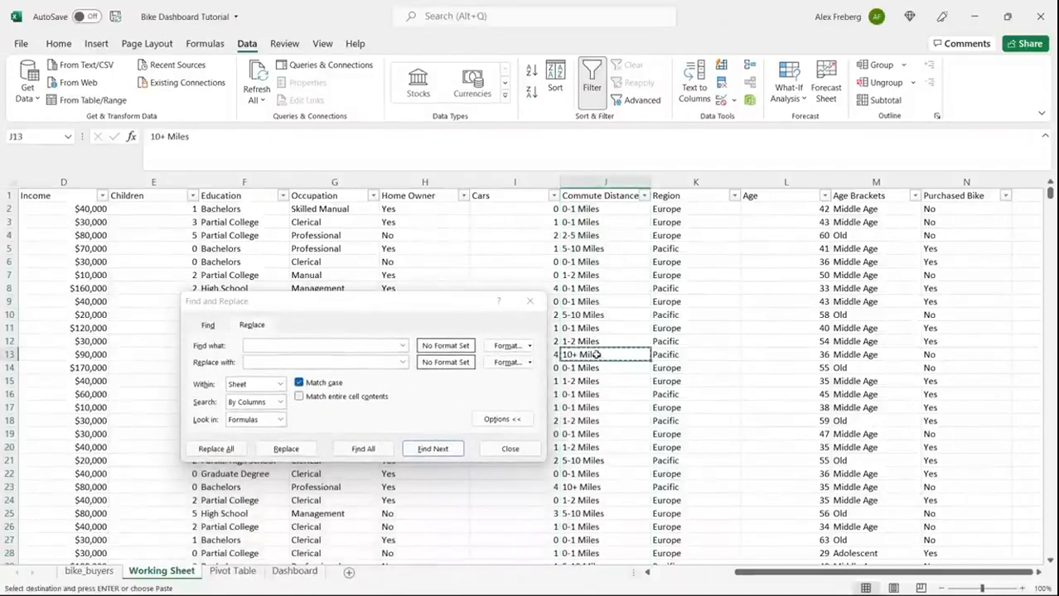
left_click(326, 345)
key("ctrl+v")
Replace all matches with "More than 10 Miles" and close Find and Replace.
left_click(294, 362)
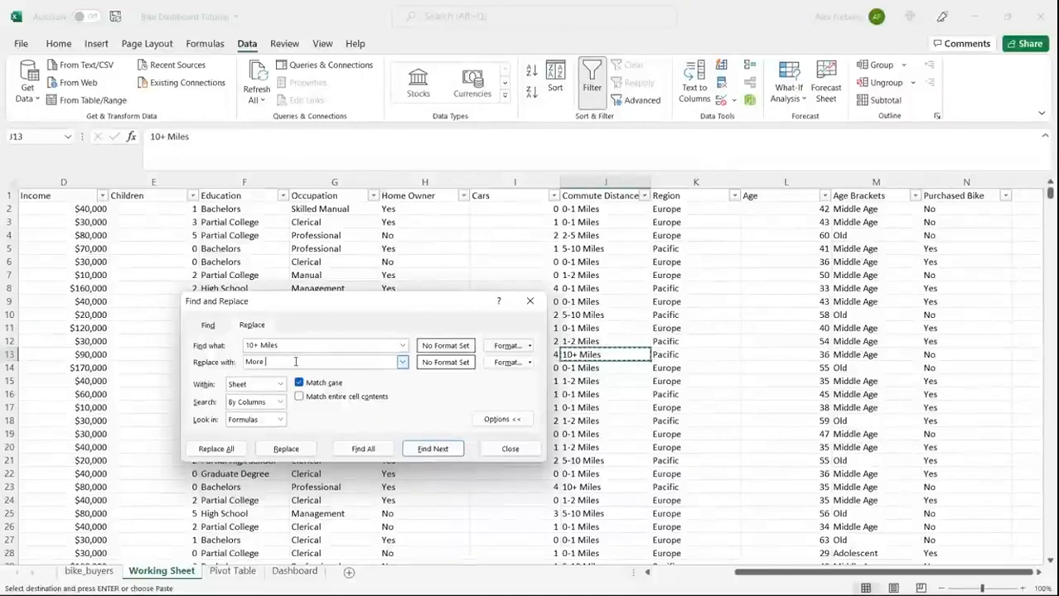
type("More than 10 Miles")
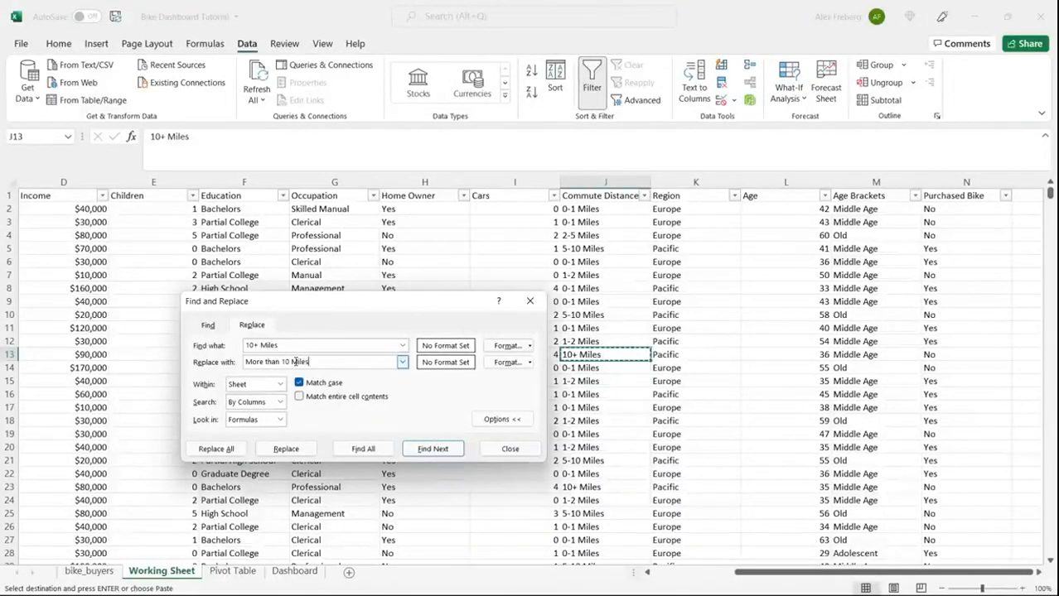
left_click(216, 448)
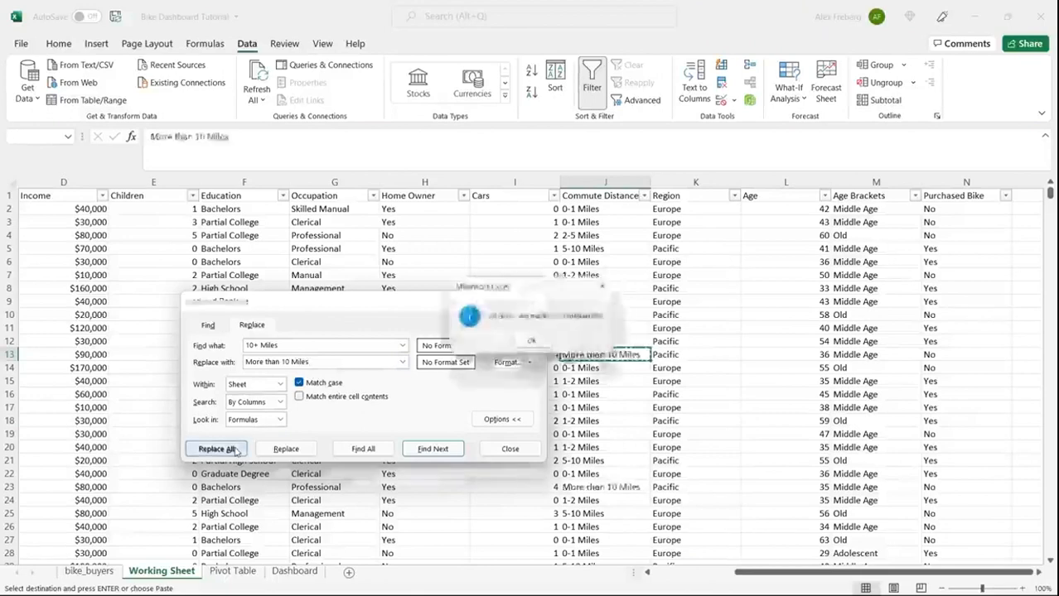
left_click(533, 342)
left_click(535, 300)
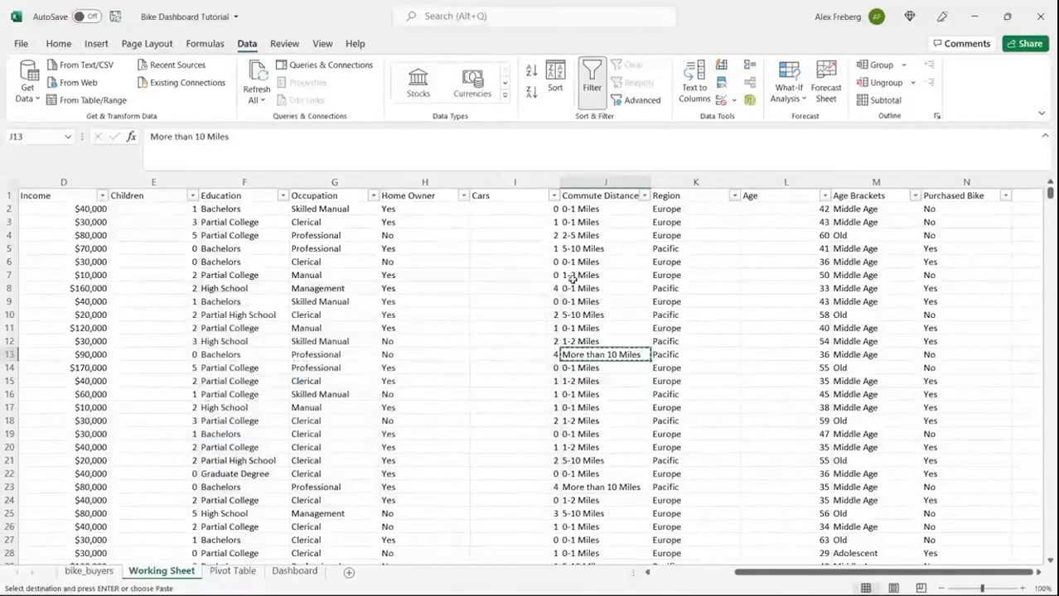
left_click(607, 275)
left_click(614, 328)
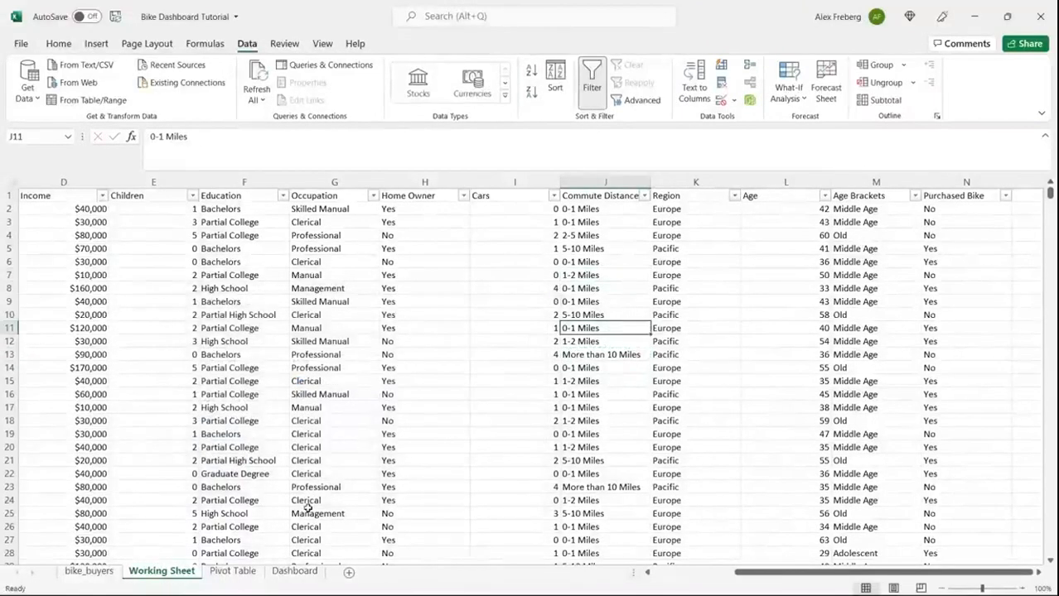
Refresh all data on the Pivot Table sheet to update the commute distance table and chart.
left_click(235, 571)
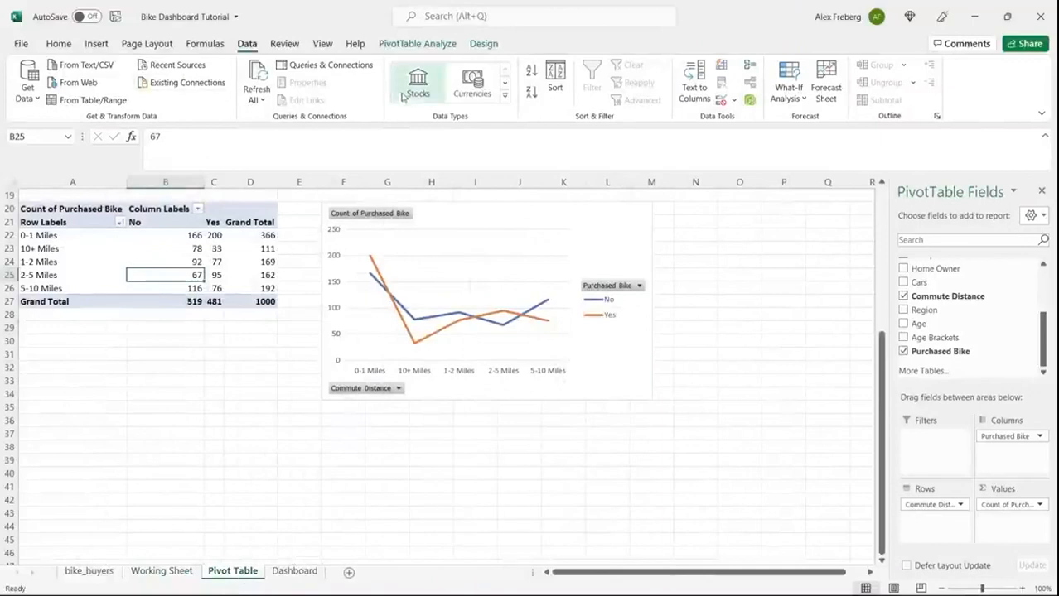
left_click(255, 75)
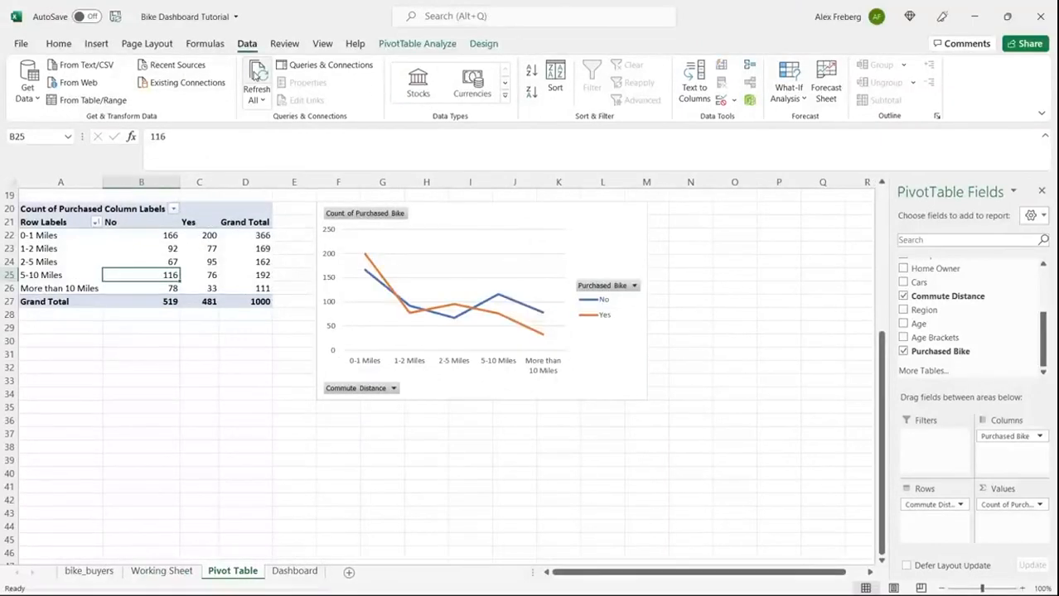
left_click(512, 423)
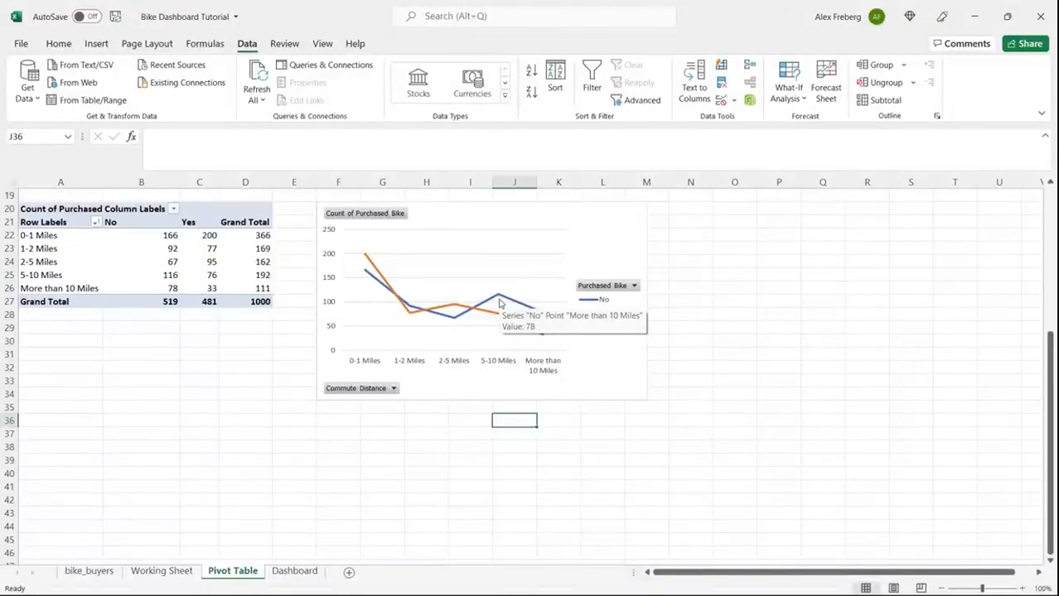
Add axis titles to the commute distance line chart.
left_click(602, 229)
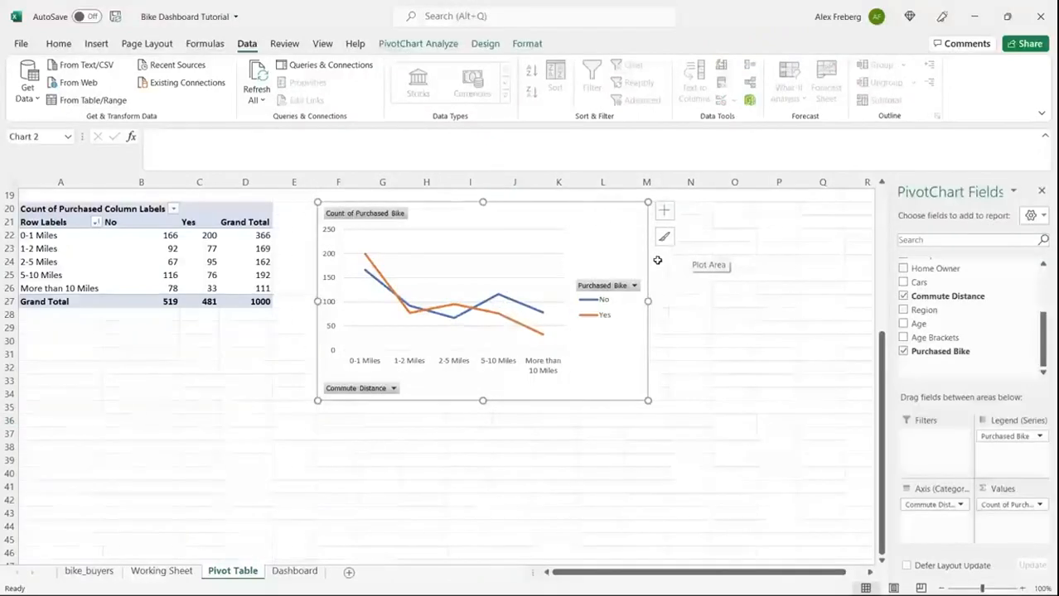
left_click(664, 214)
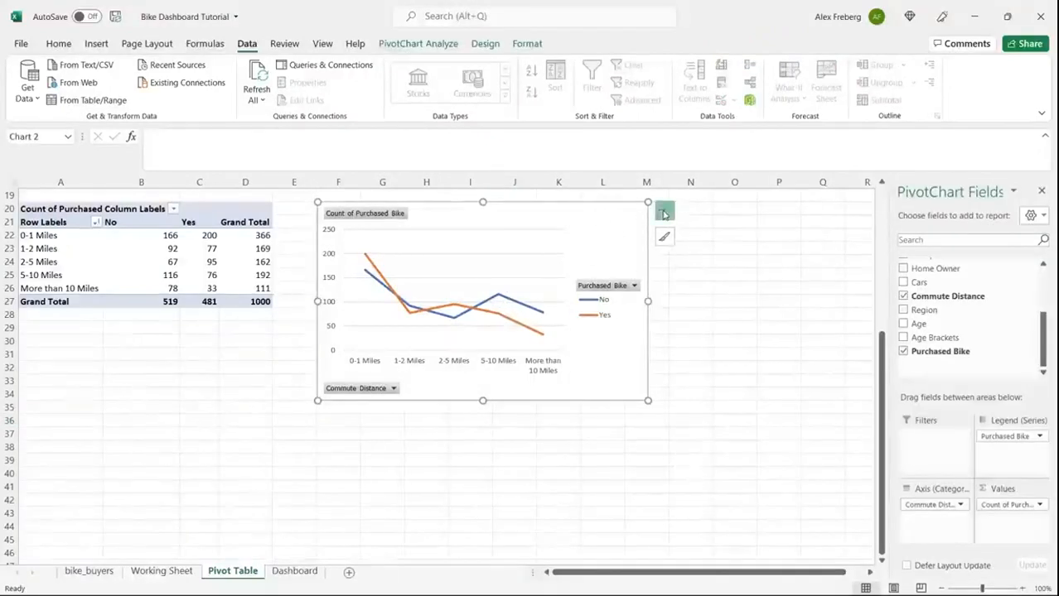
left_click(695, 242)
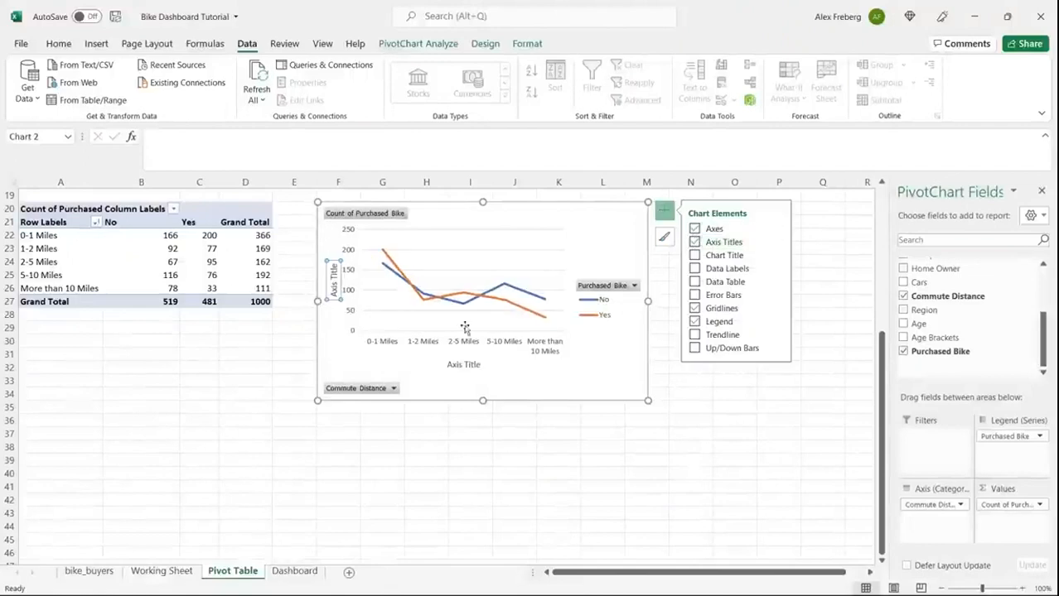
Set the line chart's horizontal axis title to "Commute Distance".
double_click(471, 365)
triple_click(469, 366)
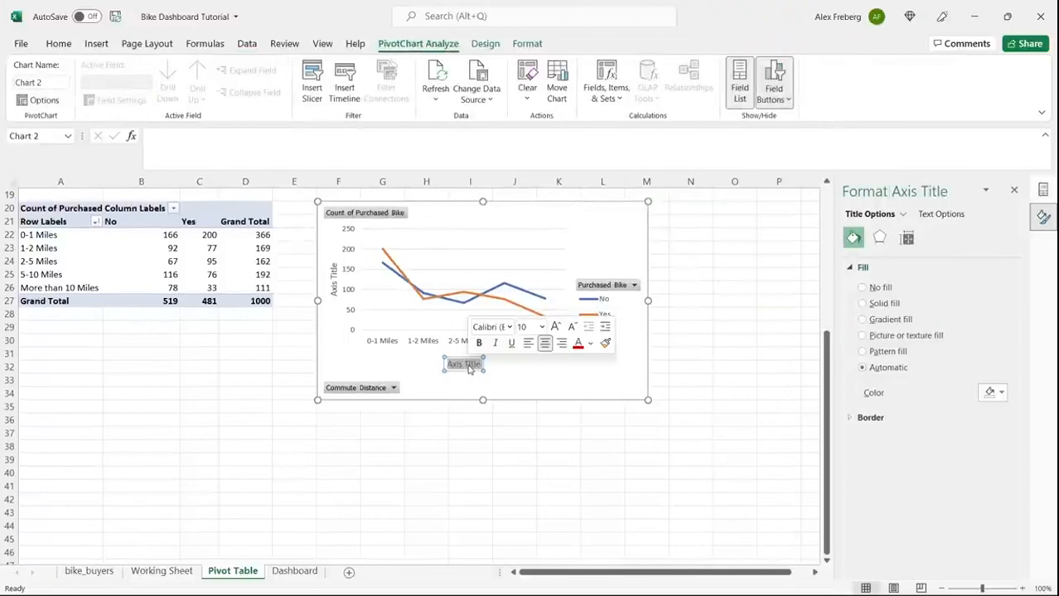
type("Commute")
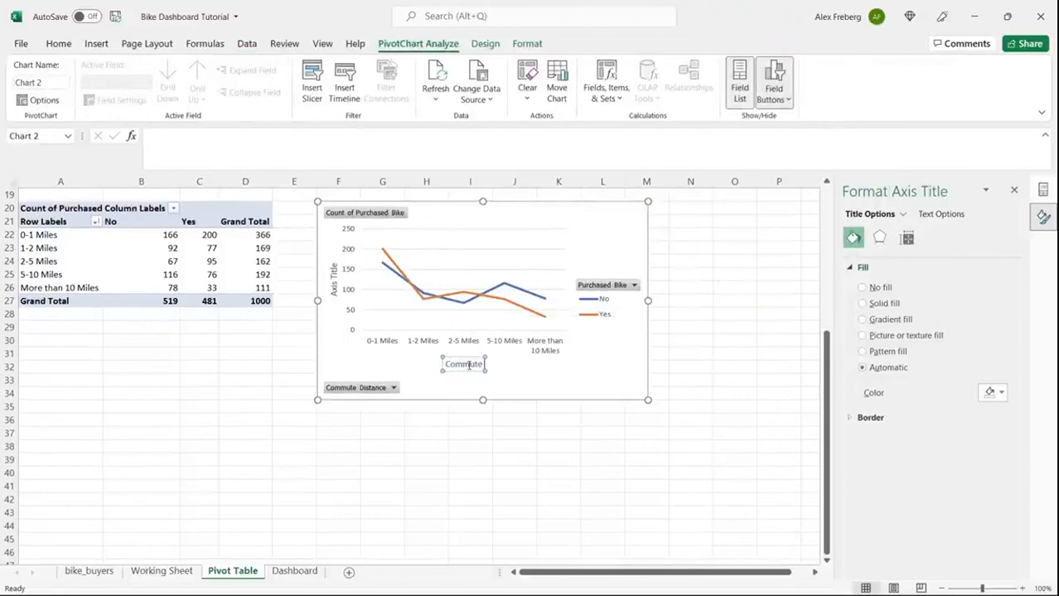
type(" Distance")
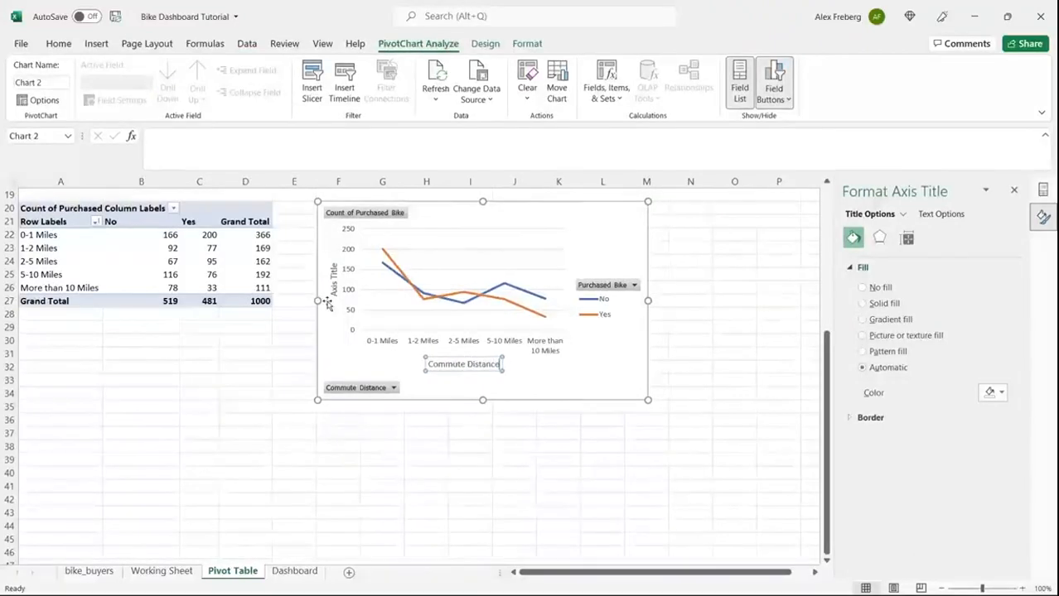
left_click(334, 283)
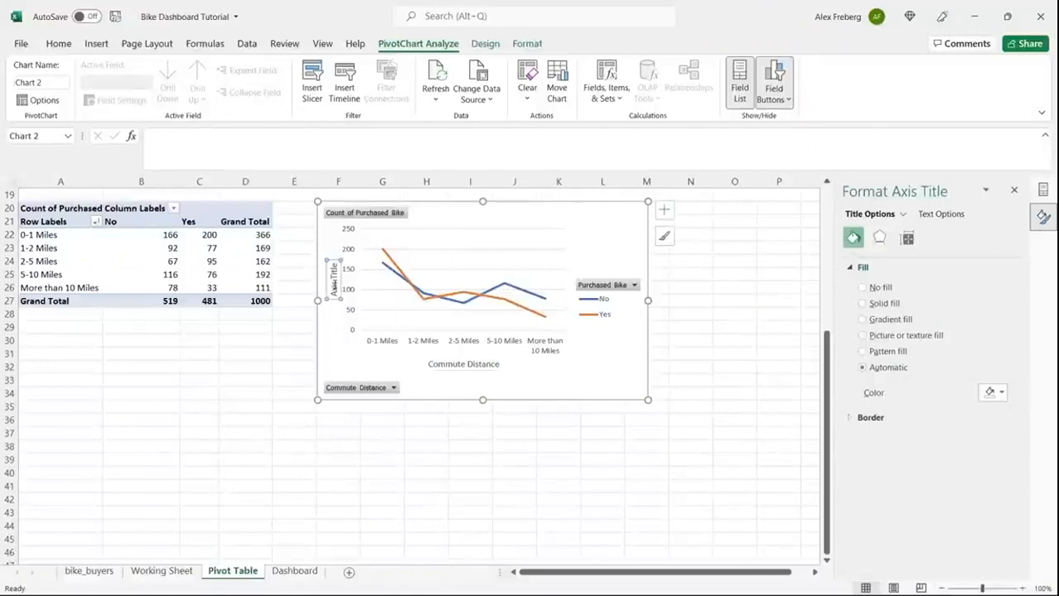
triple_click(334, 284)
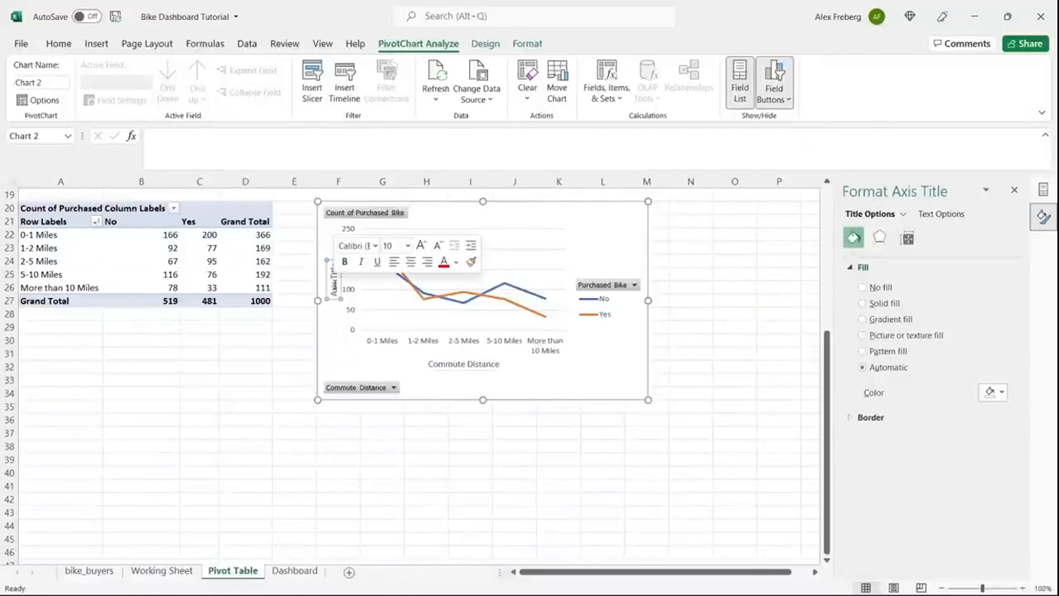
left_click(334, 285)
left_click(595, 260)
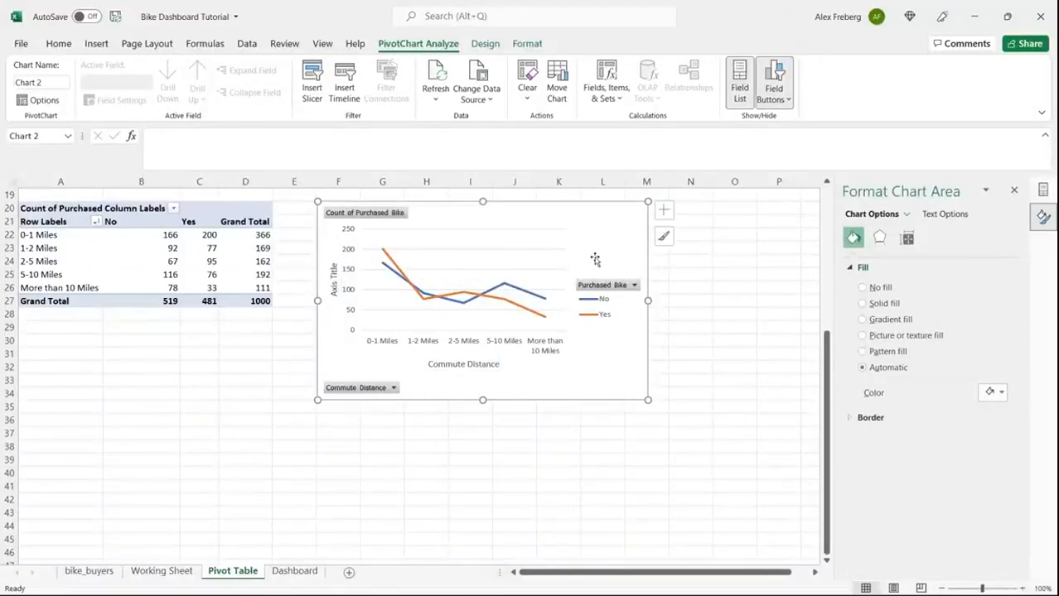
Turn off the line chart's primary vertical axis title and keep only a primary horizontal axis title.
left_click(663, 210)
left_click(778, 242)
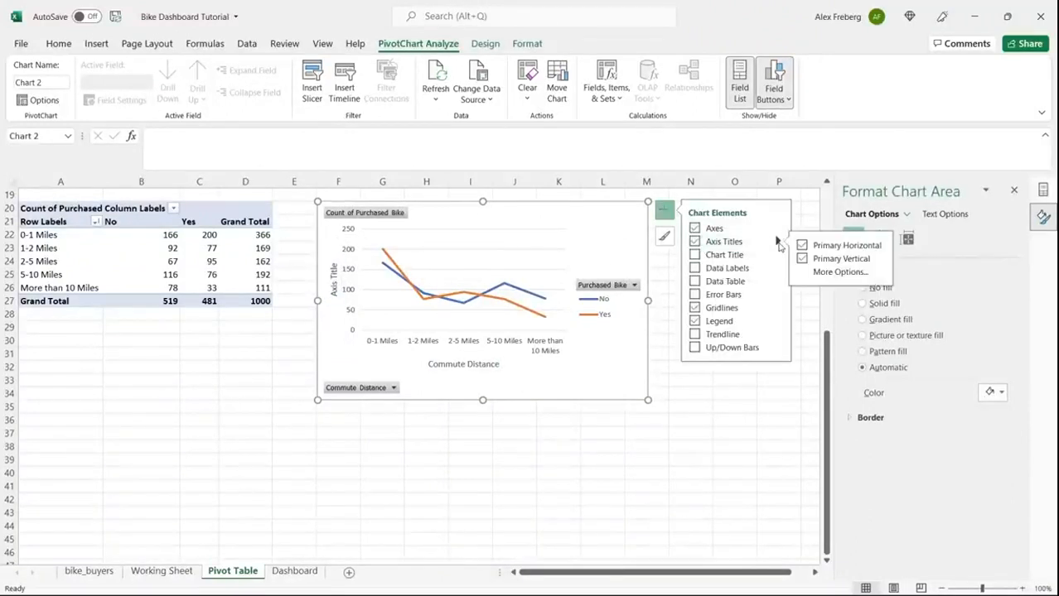
left_click(801, 246)
left_click(803, 247)
left_click(802, 258)
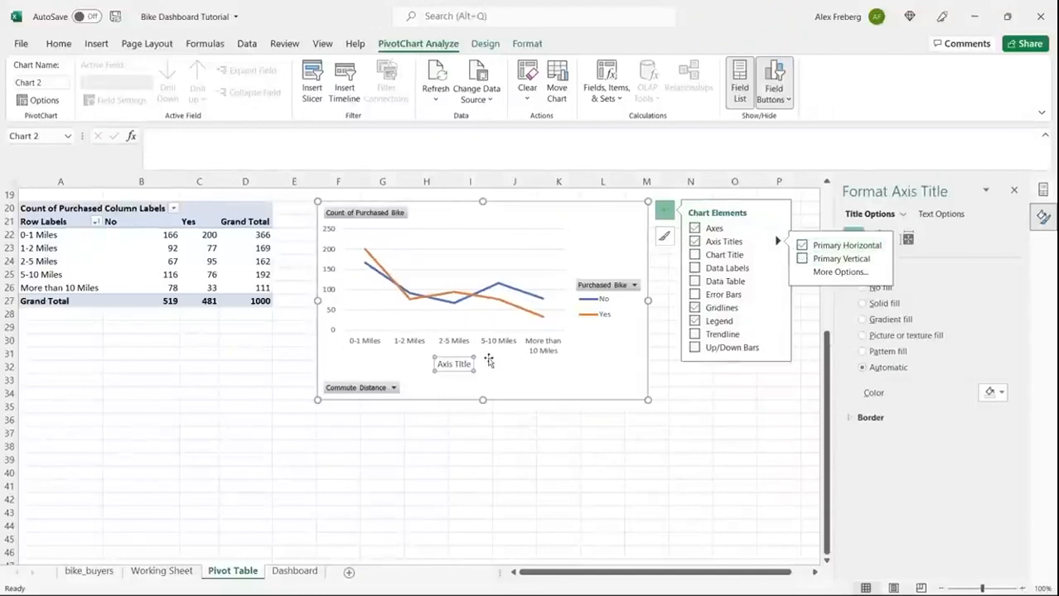
Replace the placeholder text of the horizontal axis title with "Commute Distance".
left_click(455, 367)
double_click(457, 365)
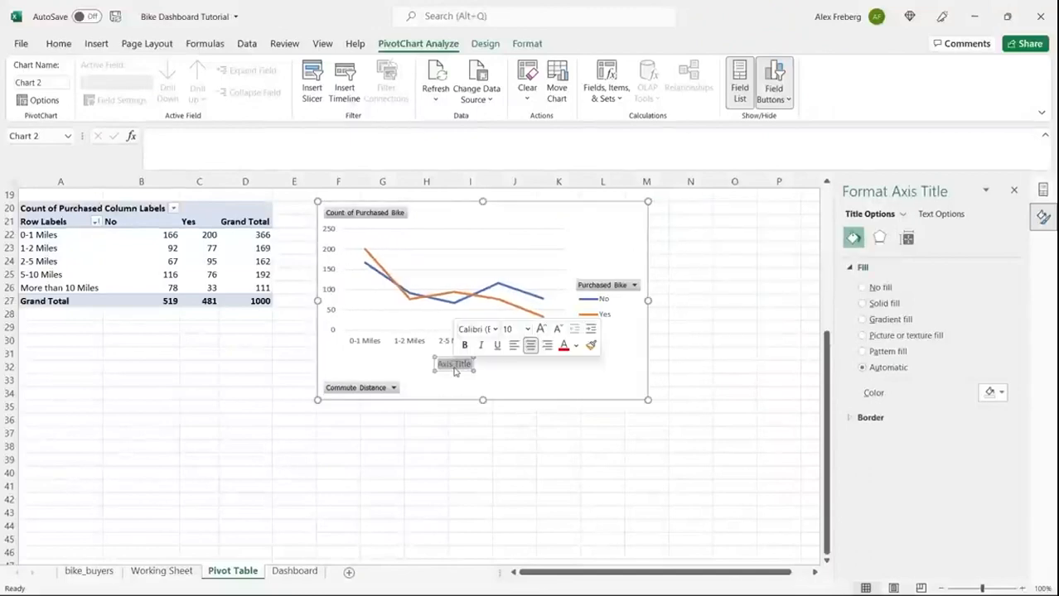
left_click(455, 366)
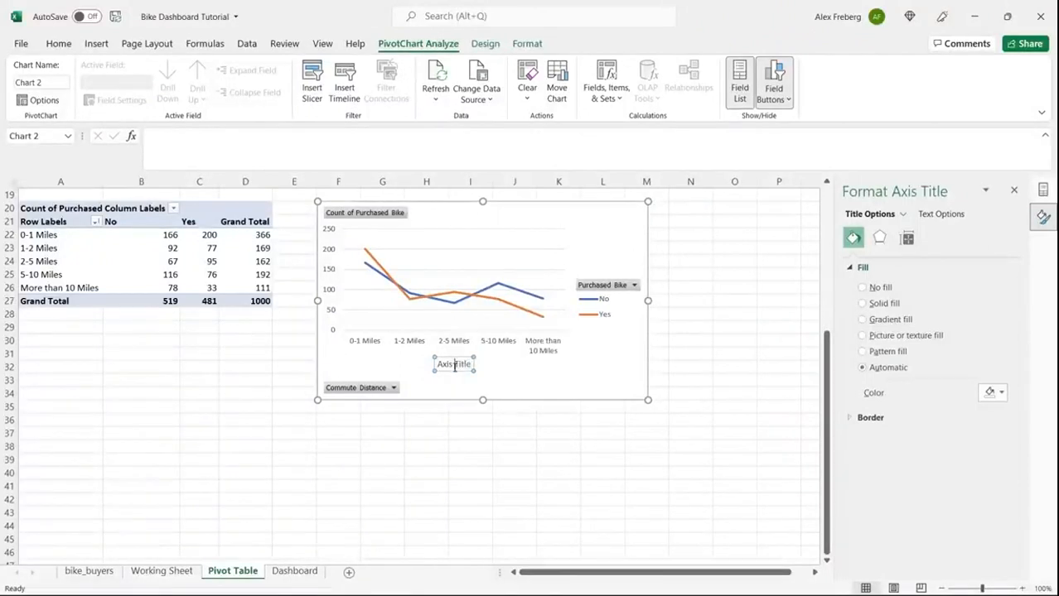
key("ctrl+a")
type("Commute Distance")
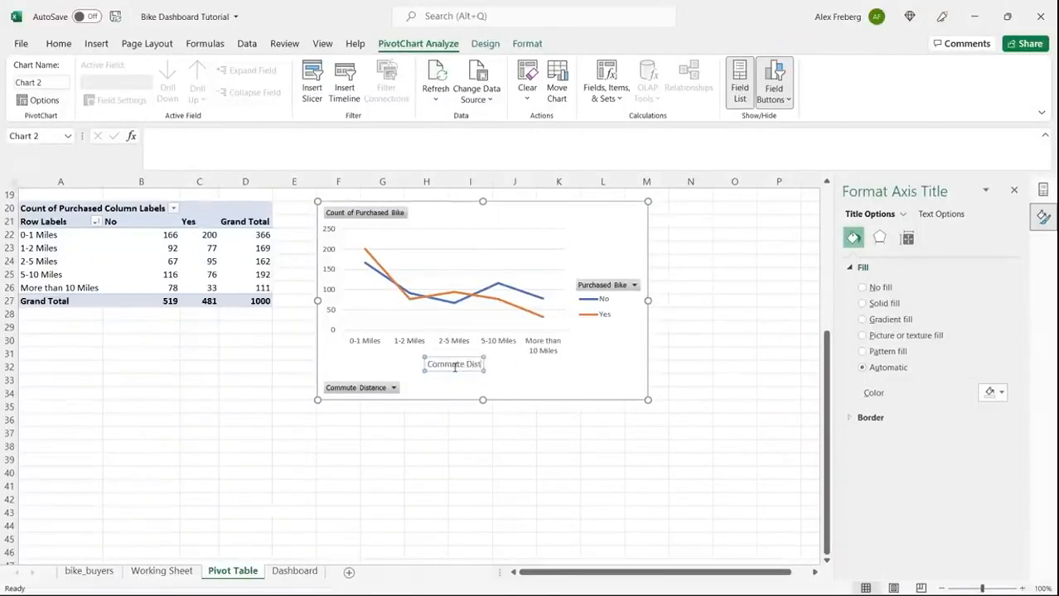
left_click(580, 387)
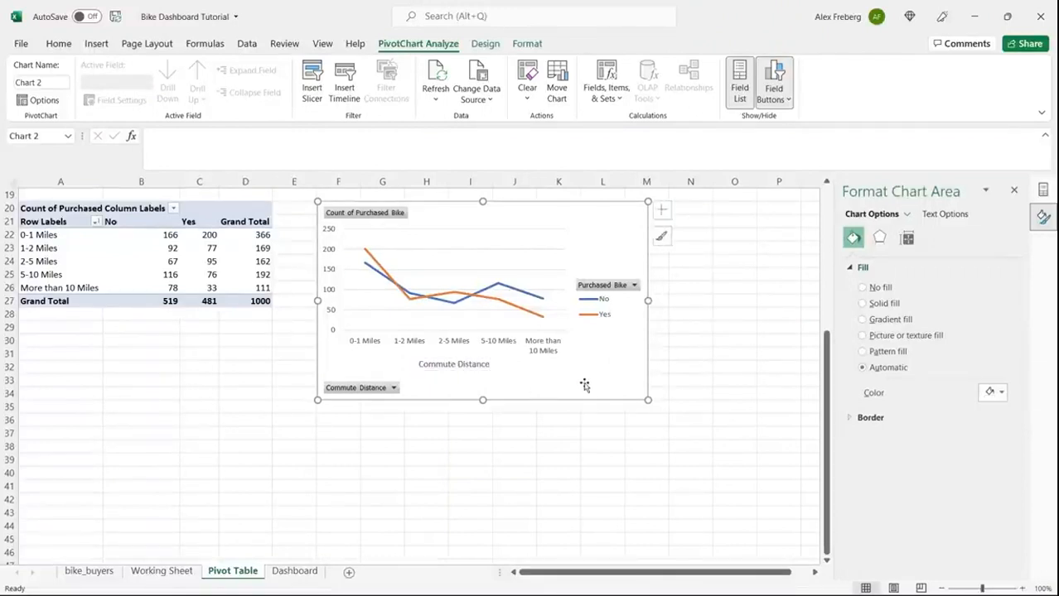
Add a chart title to the commute distance line chart and set its text to "Distance".
left_click(665, 215)
left_click(695, 254)
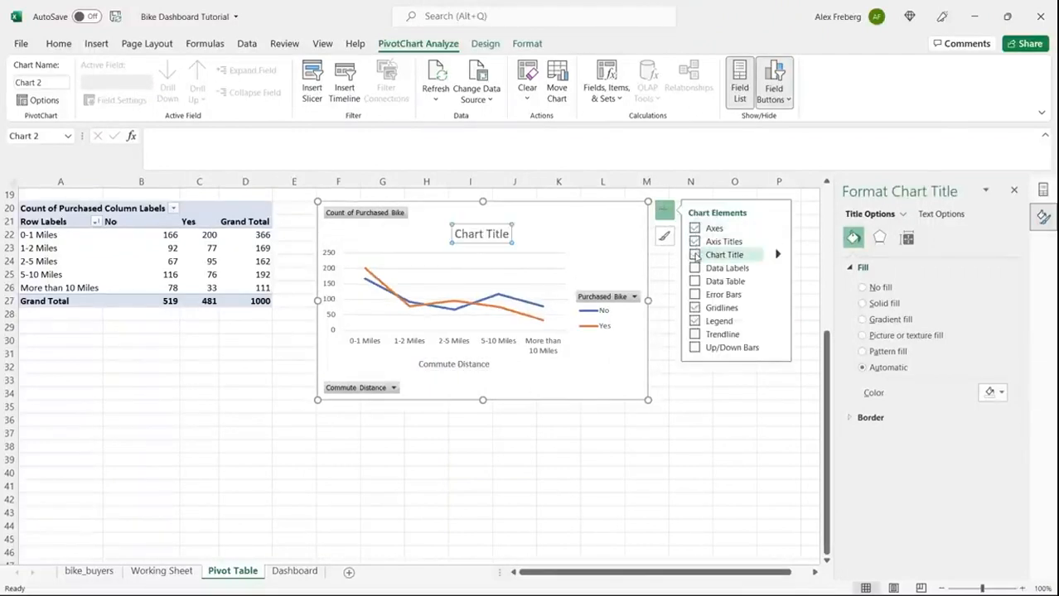
double_click(485, 236)
triple_click(485, 240)
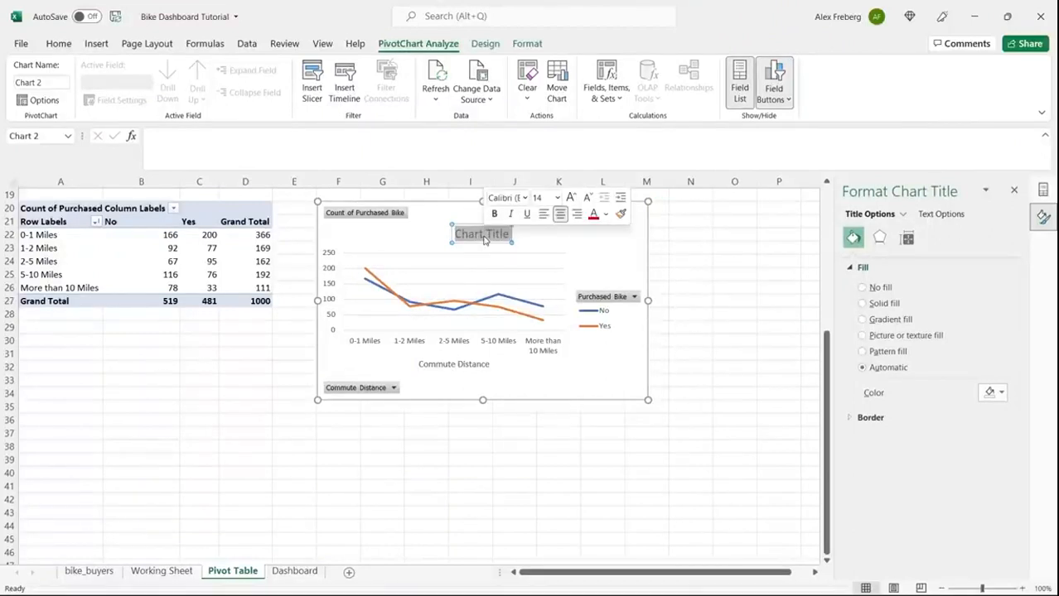
type("Distance")
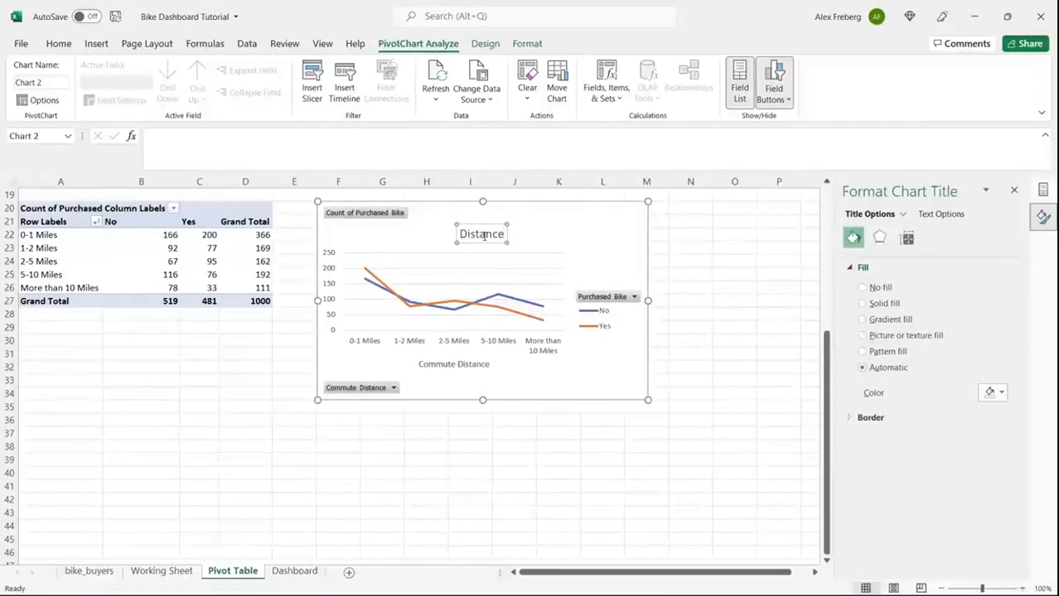
Extend the commute chart's title to read "Distance Per Customer".
type(" Per Customa")
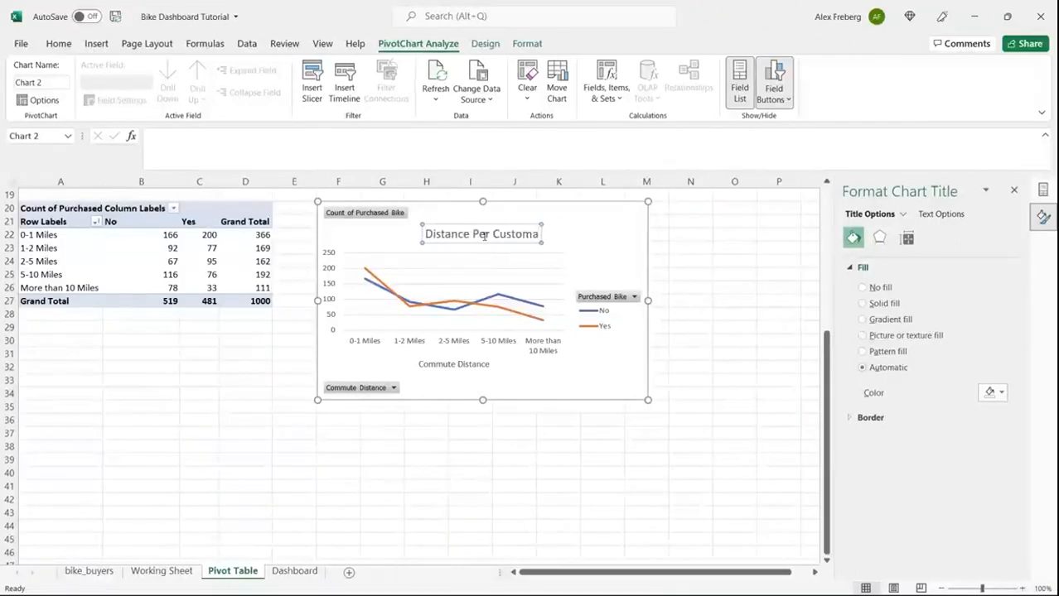
key("BackSpace")
type("er")
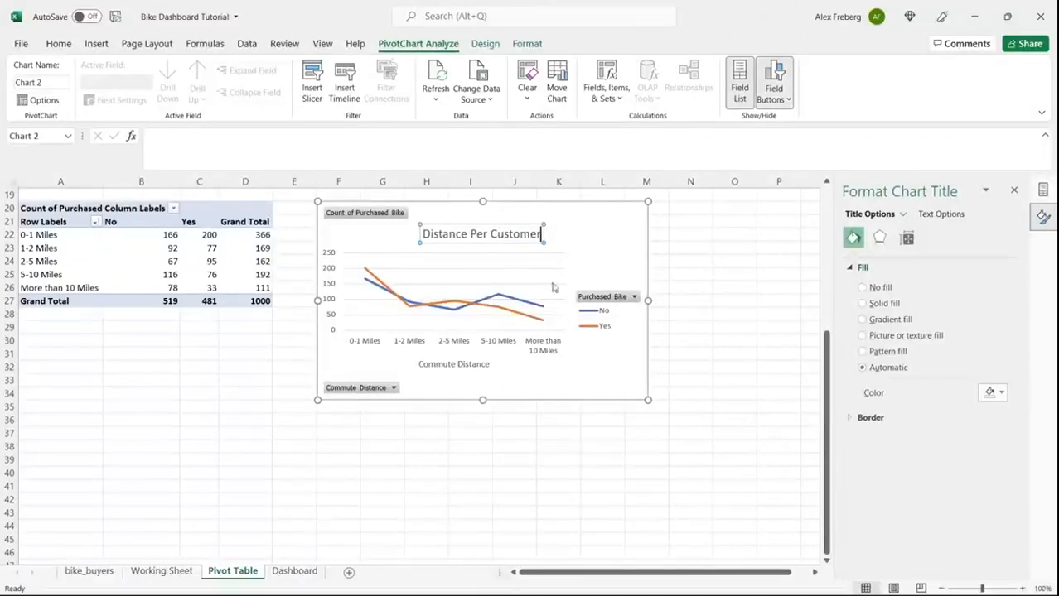
Replace the commute distance line chart's title text with "Customer Commute".
double_click(513, 236)
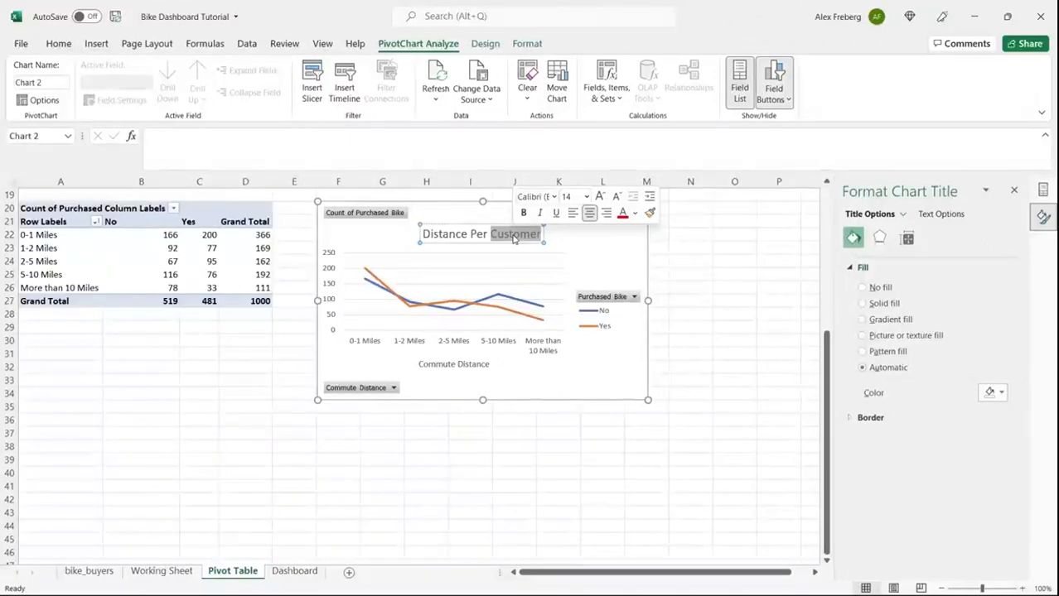
key("BackSpace")
key("BackSpace")
key("BackSpace")
key("BackSpace")
key("BackSpace")
key("BackSpace")
key("BackSpace")
key("BackSpace")
key("BackSpace")
key("BackSpace")
key("BackSpace")
key("BackSpace")
key("BackSpace")
key("BackSpace")
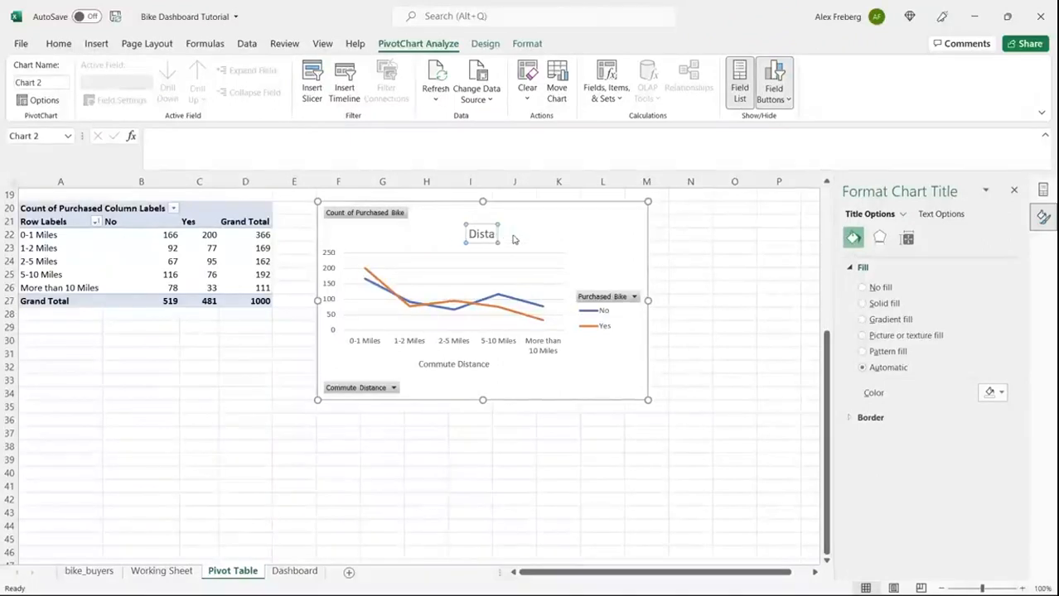
type("Custom")
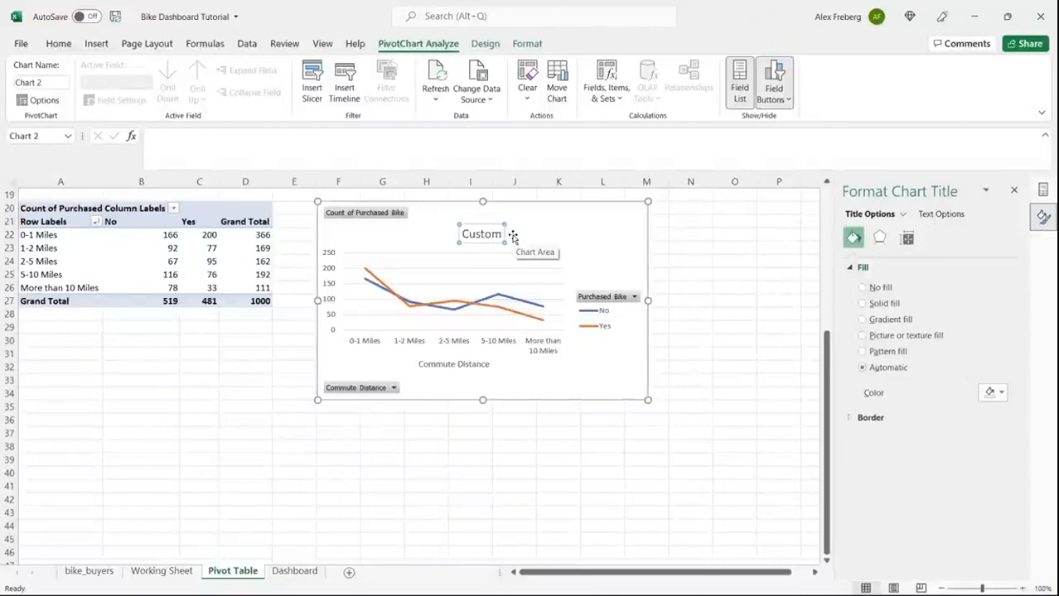
type("er Commute")
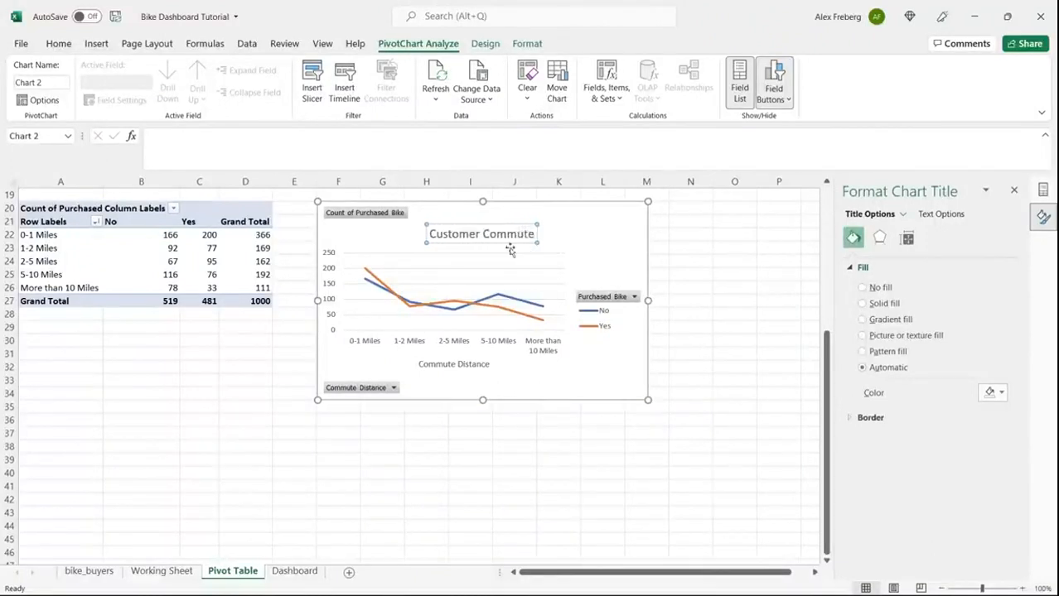
left_click(593, 358)
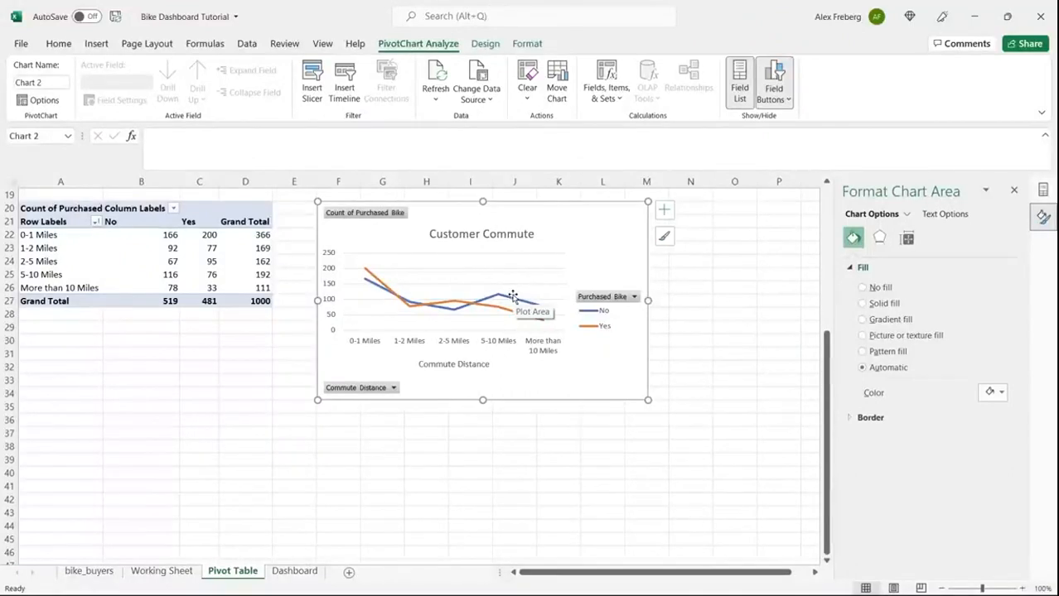
Insert a pivot table at cell A41 of the Pivot Table sheet, using all of the Working Sheet data as its source.
left_click(63, 483)
scroll(63, 483, "down", 5)
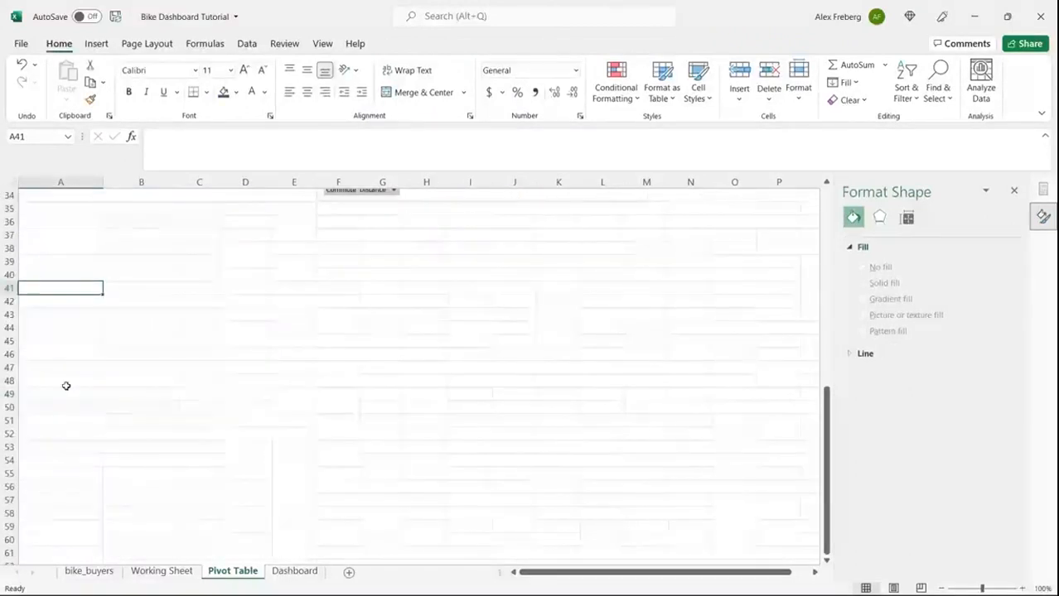
left_click(96, 43)
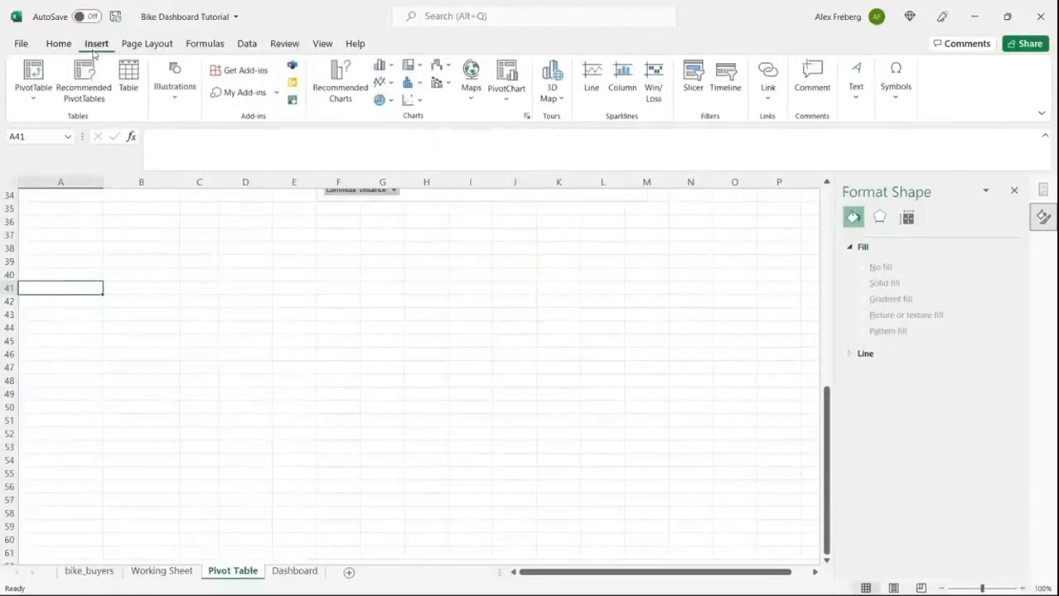
left_click(33, 72)
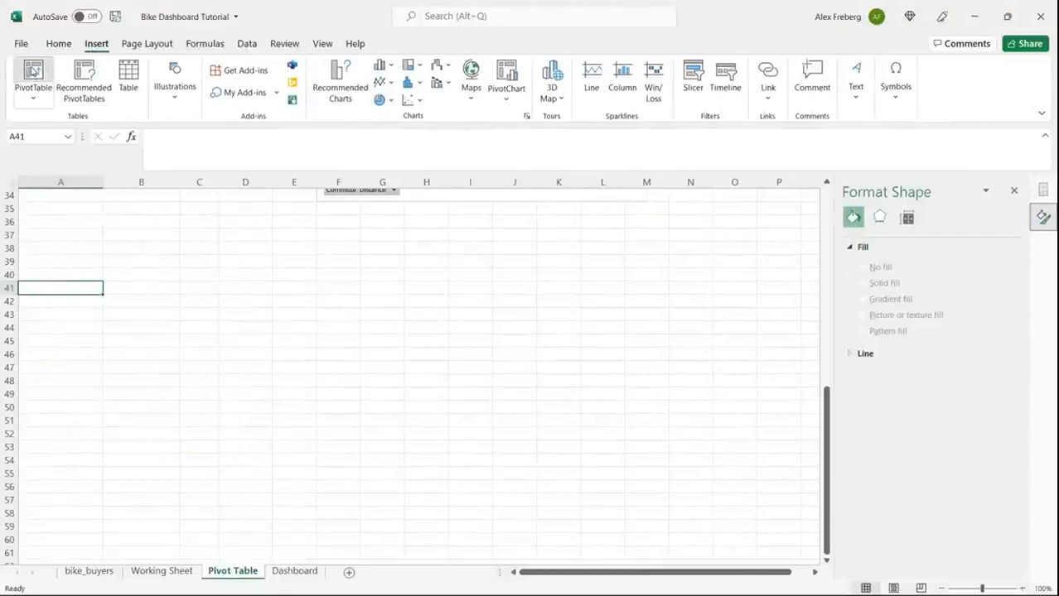
left_click(161, 571)
left_click(176, 414)
key("ctrl+a")
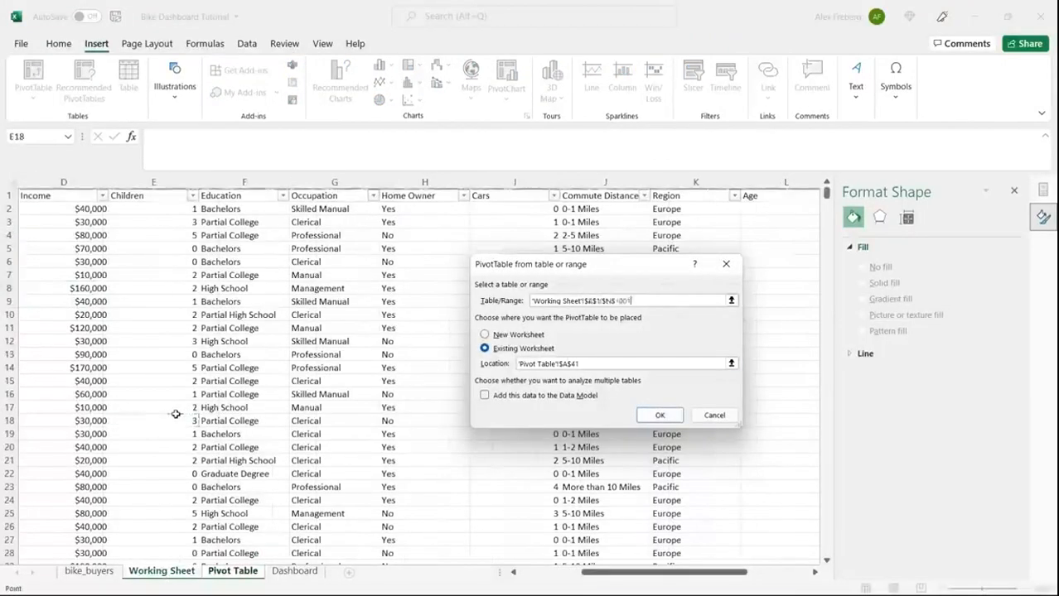
left_click(658, 415)
Build the new pivot table with Age Brackets as rows, Purchased Bike as columns and the count of Purchased Bike as values.
left_click(167, 366)
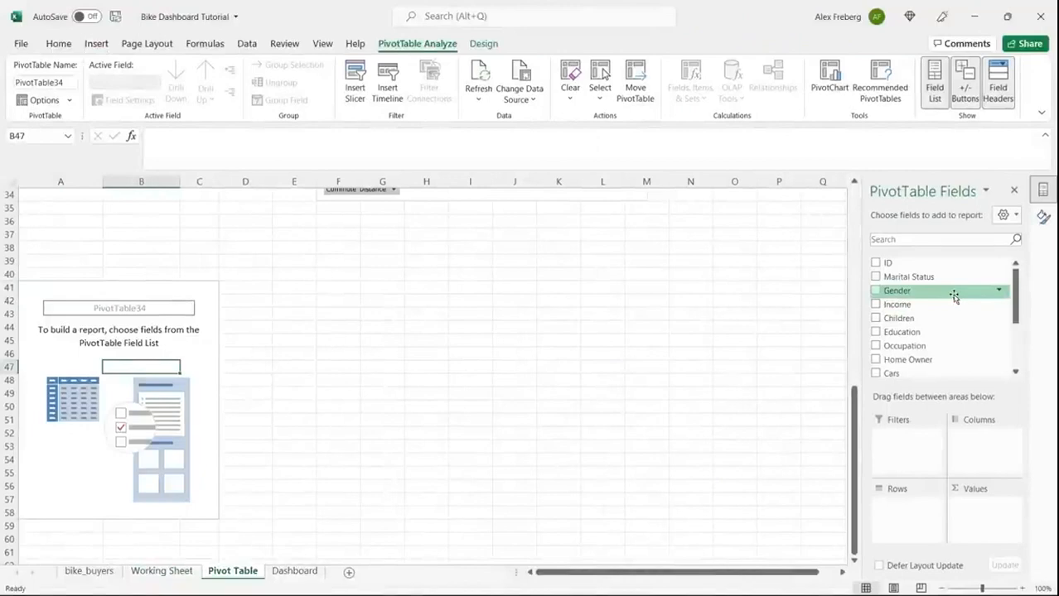
left_click_drag(1016, 288, 1024, 358)
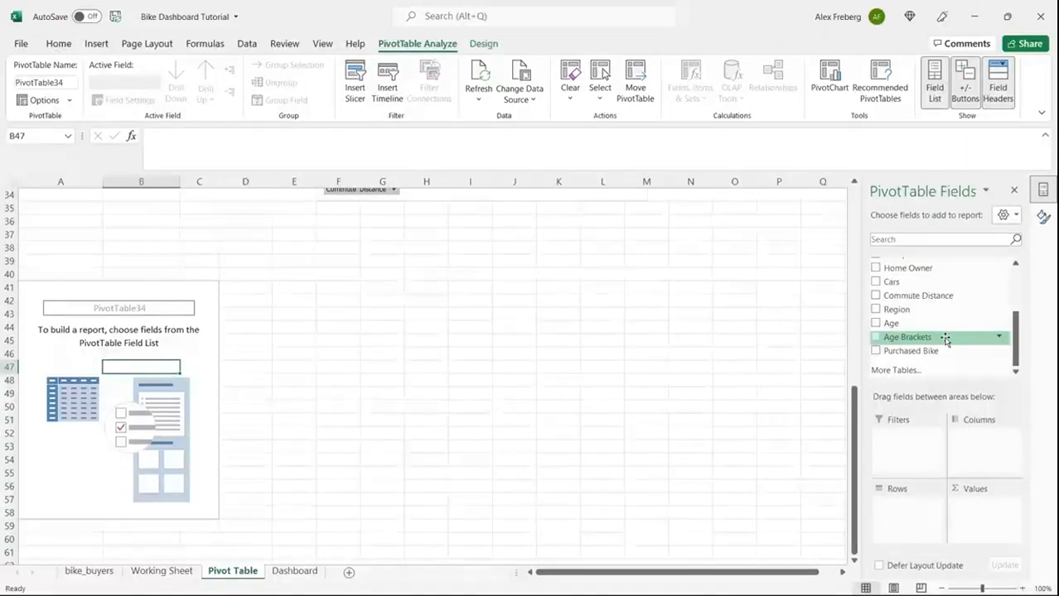
left_click_drag(946, 340, 915, 510)
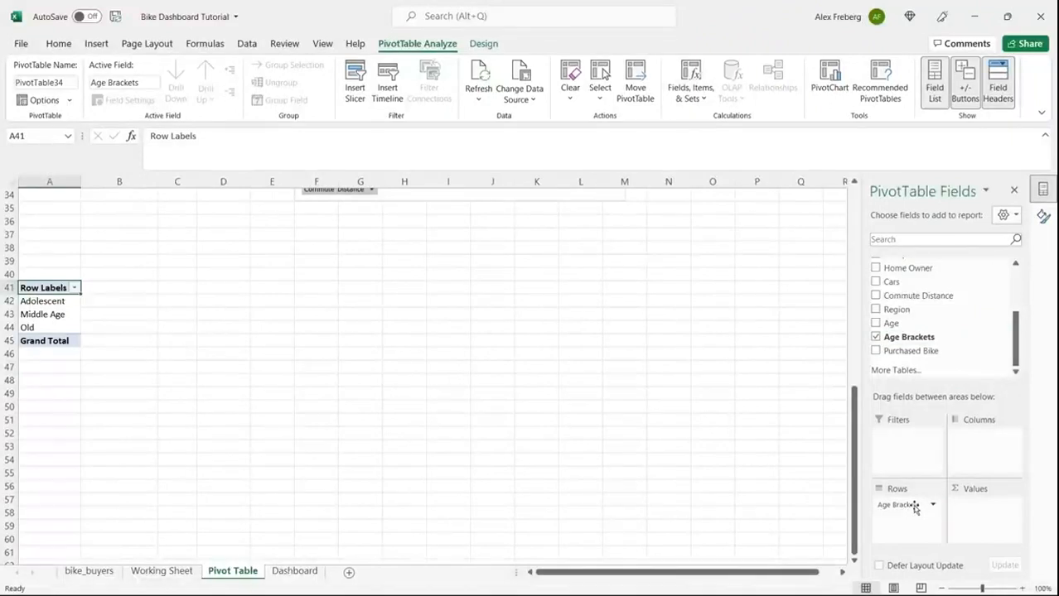
left_click_drag(964, 350, 977, 523)
left_click_drag(934, 350, 974, 436)
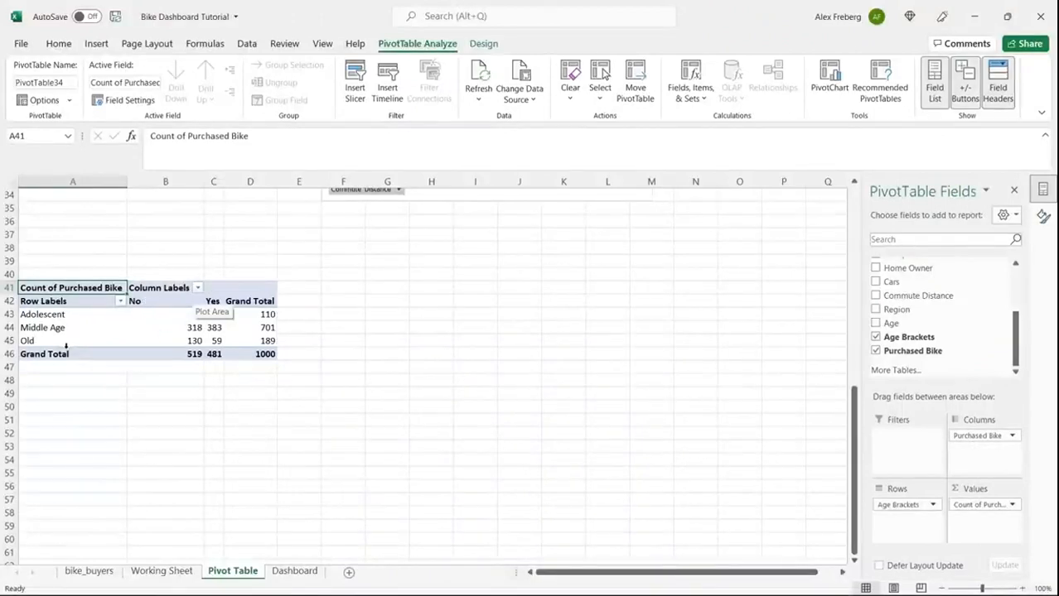
Insert a Line with Markers chart from the age brackets pivot table and place it beside the table.
left_click(170, 329)
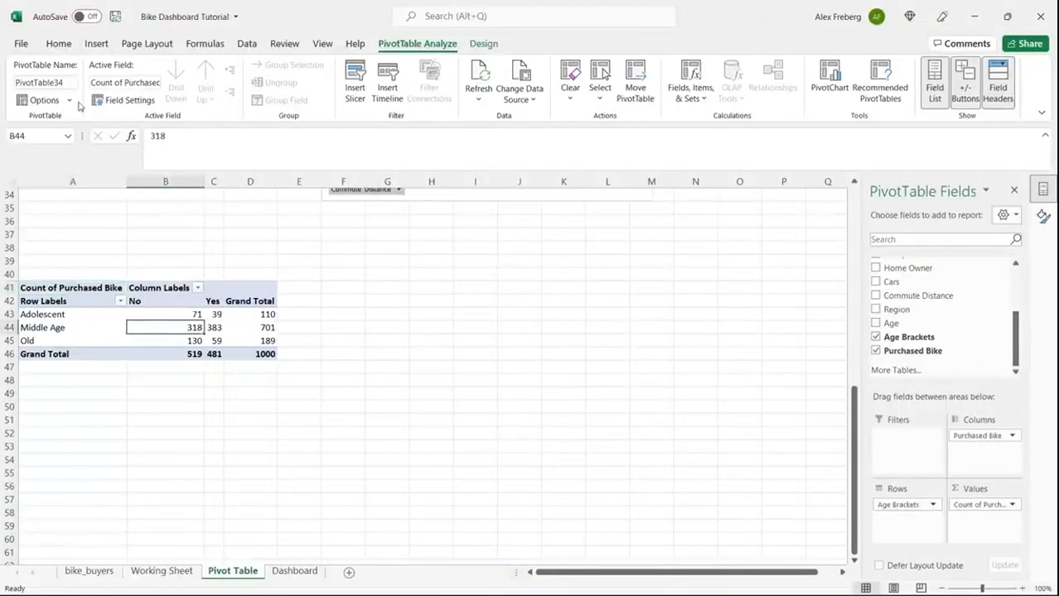
left_click(97, 45)
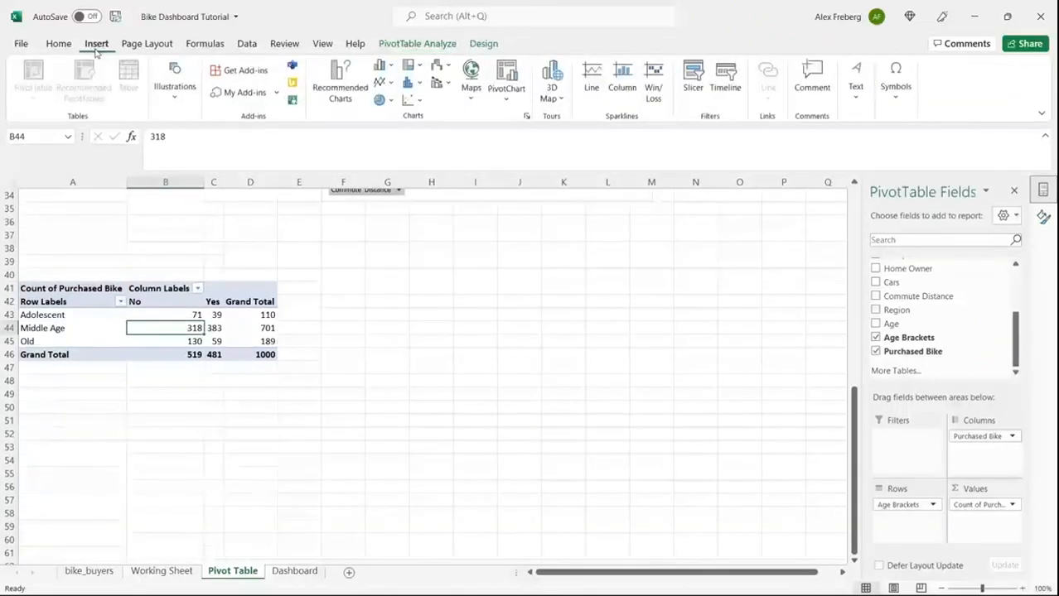
left_click(344, 77)
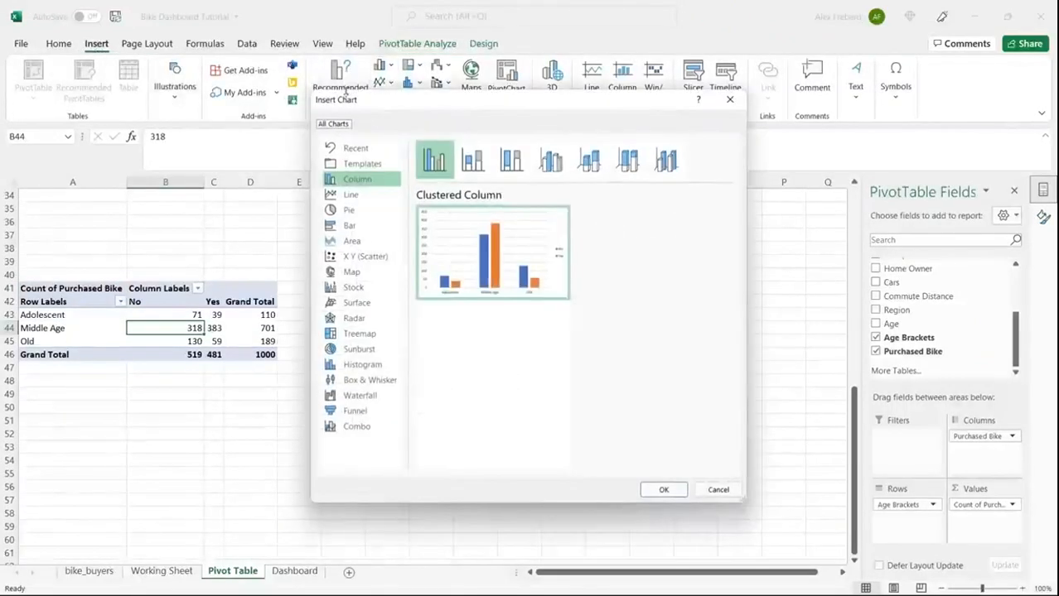
left_click(367, 198)
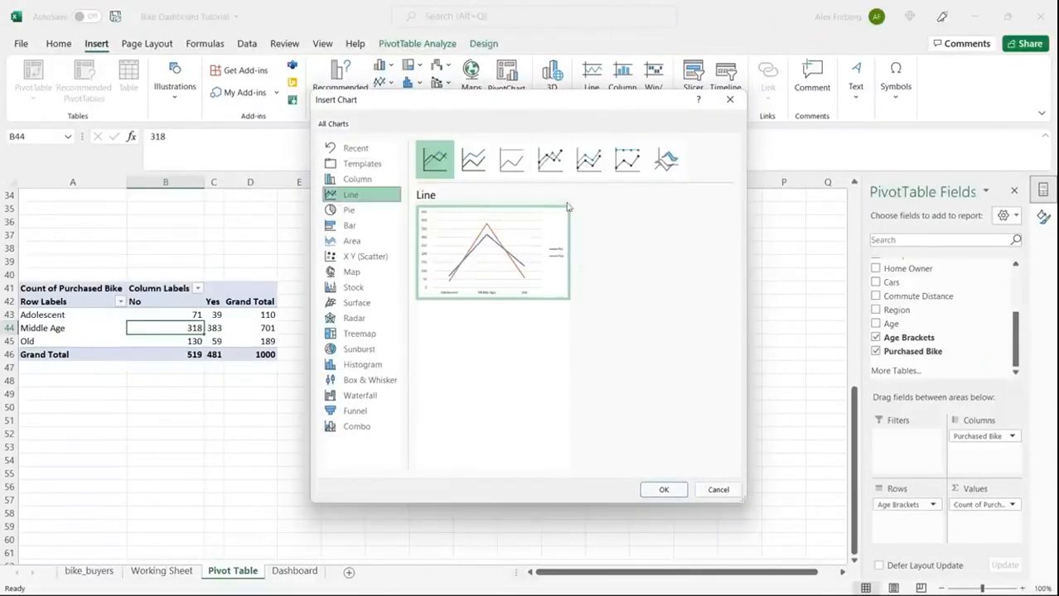
left_click(589, 161)
left_click(627, 161)
left_click(590, 164)
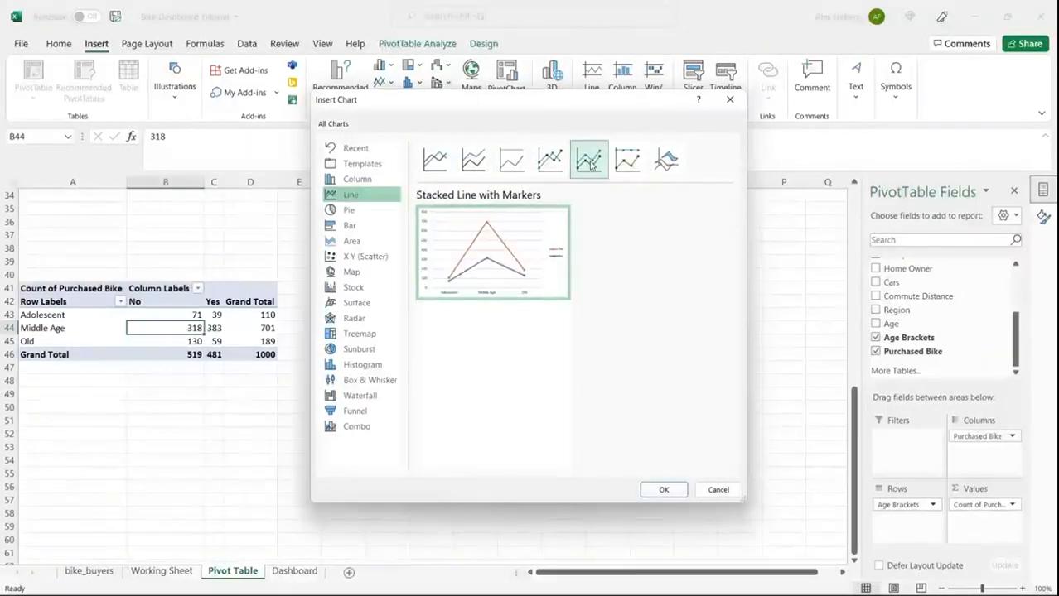
left_click(550, 159)
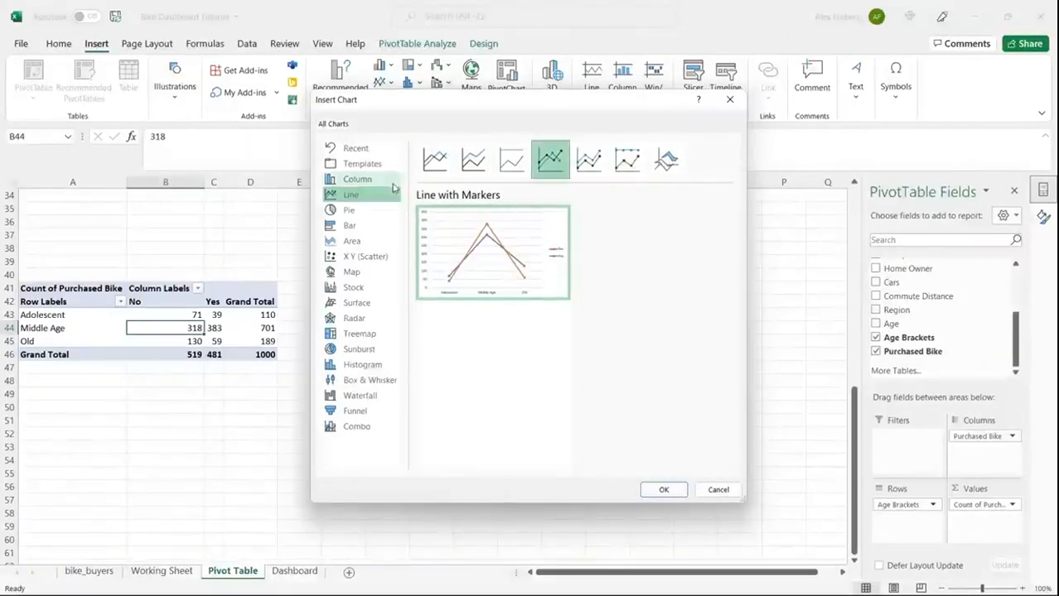
left_click(435, 159)
left_click(565, 163)
left_click(435, 159)
left_click(542, 162)
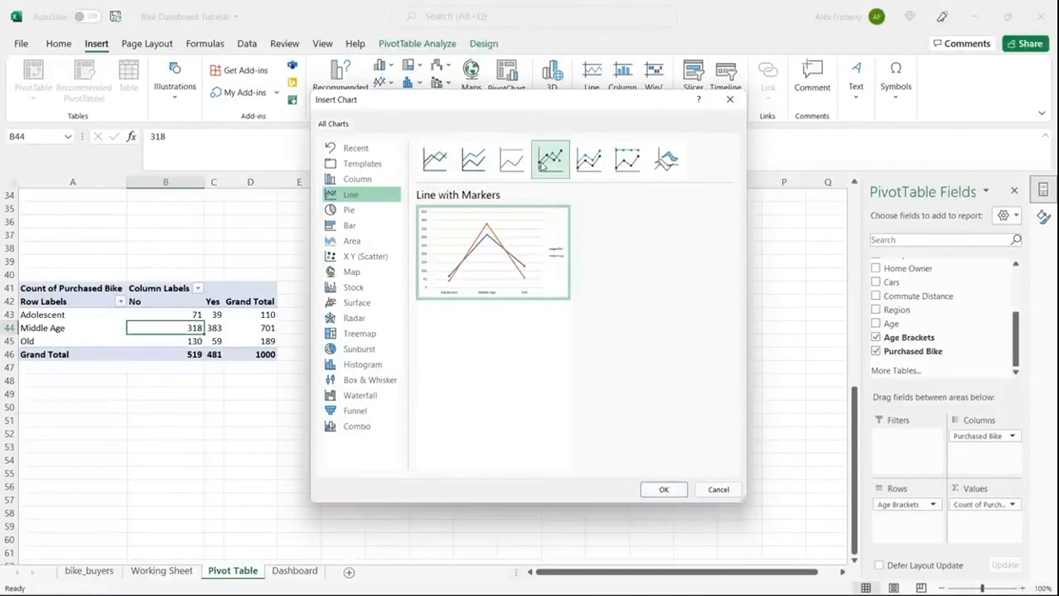
left_click(671, 490)
left_click_drag(489, 286, 534, 286)
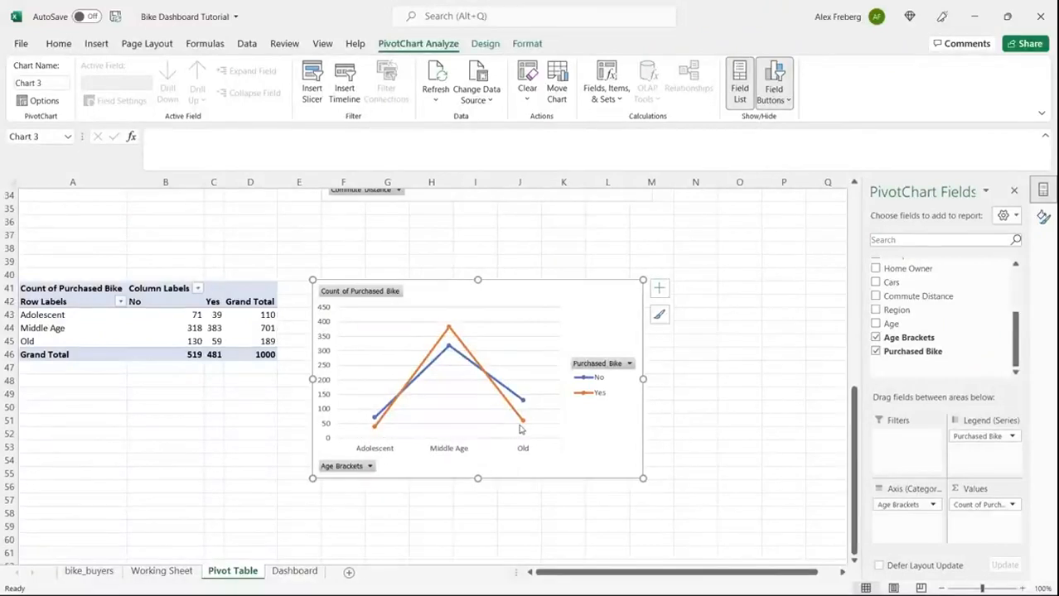
Turn on only the primary horizontal axis title for the age brackets line chart.
mouse_move(520, 429)
left_click(660, 290)
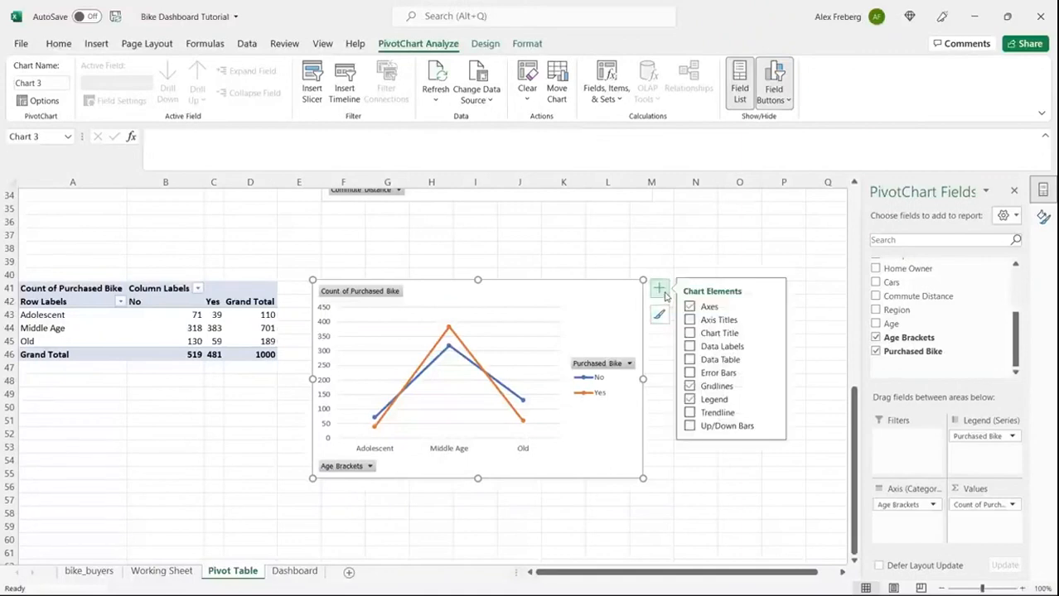
left_click(691, 320)
left_click(773, 320)
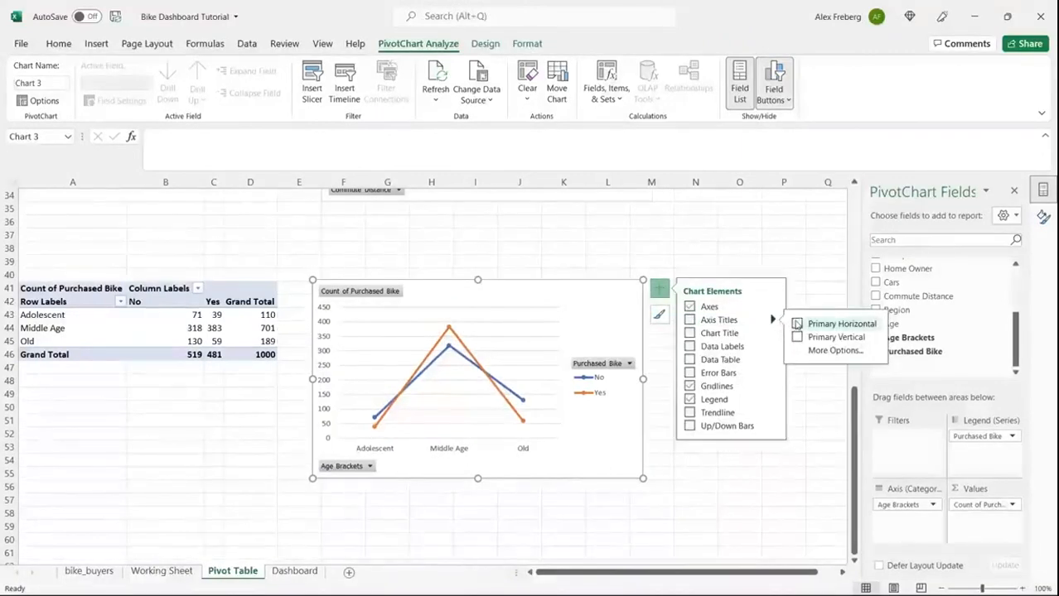
left_click(797, 338)
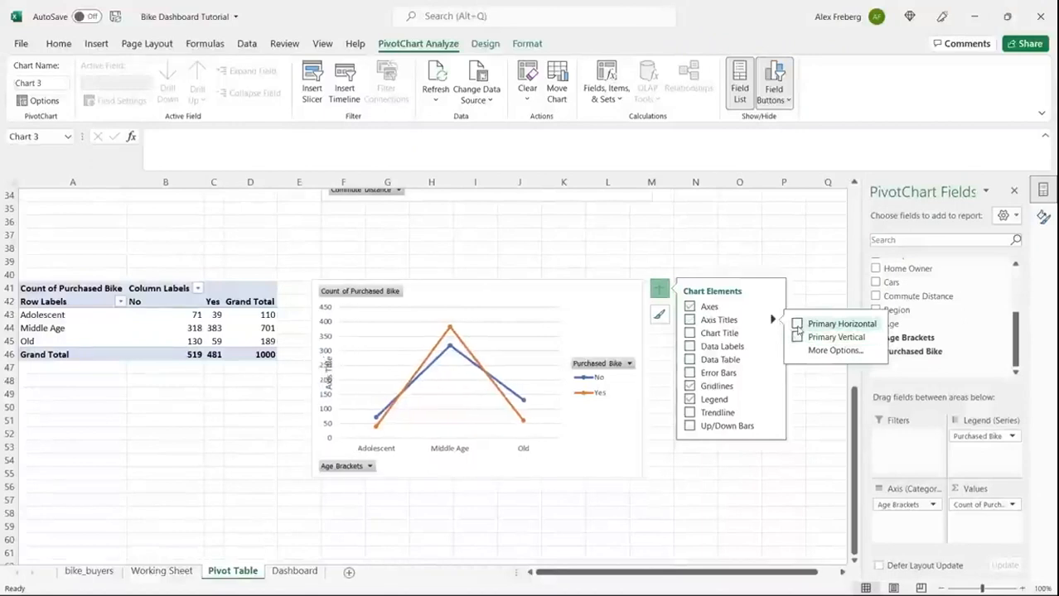
left_click(797, 324)
Replace the horizontal axis title's placeholder text with "Age Bracket".
left_click(454, 444)
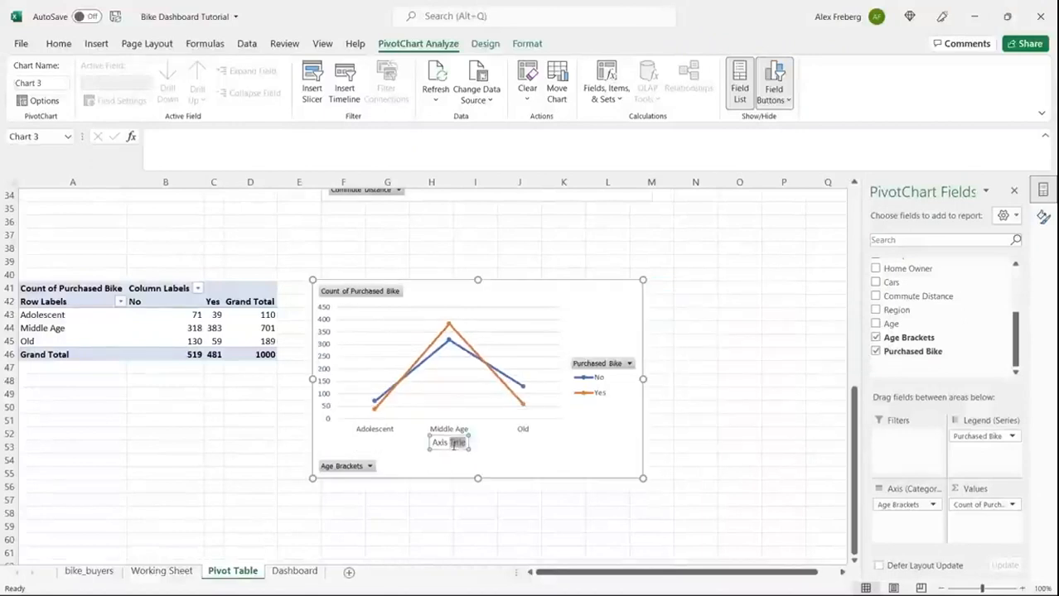
triple_click(454, 444)
type("Age Brac")
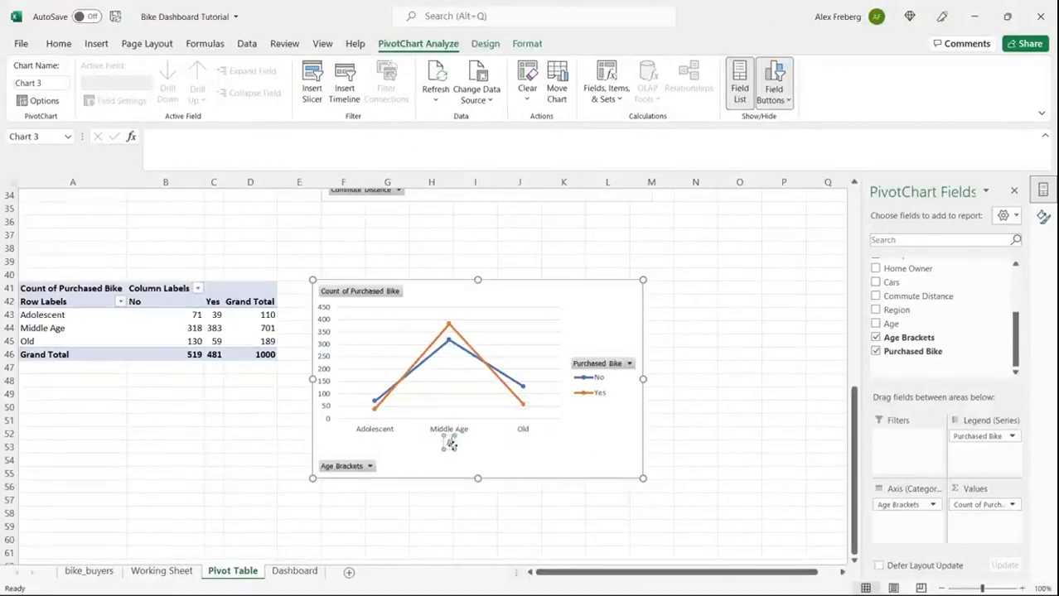
type("ke")
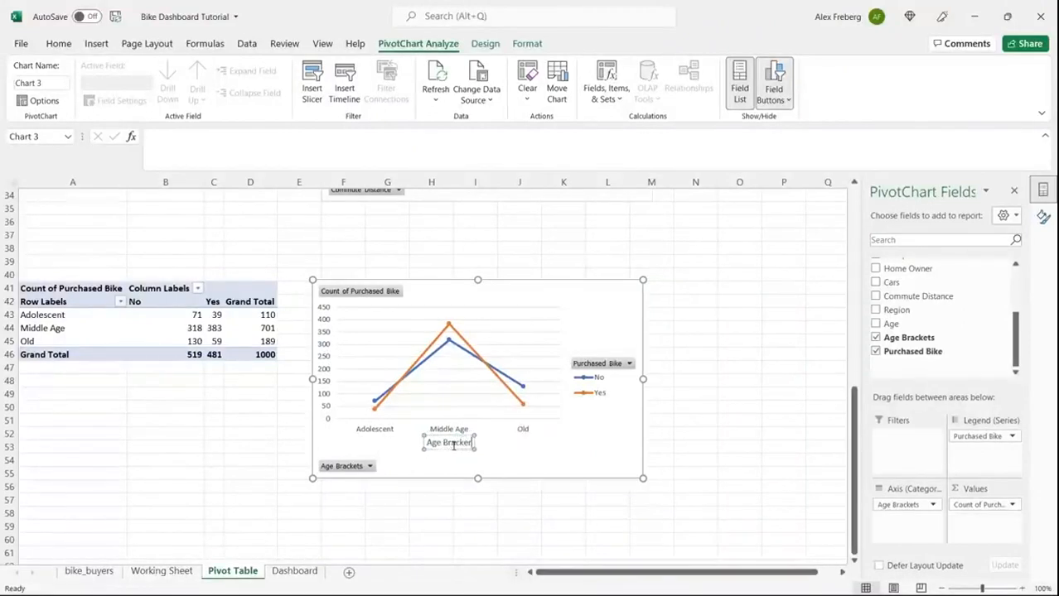
type("t")
left_click(518, 456)
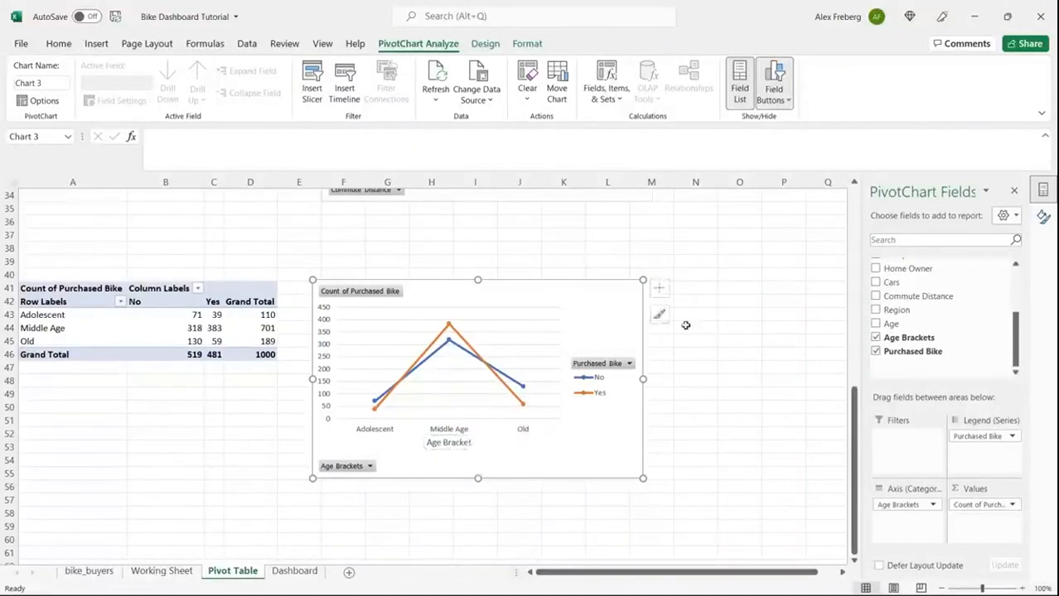
Add a chart title to the age brackets line chart and set its text to "Customer Age Brackets".
left_click(660, 289)
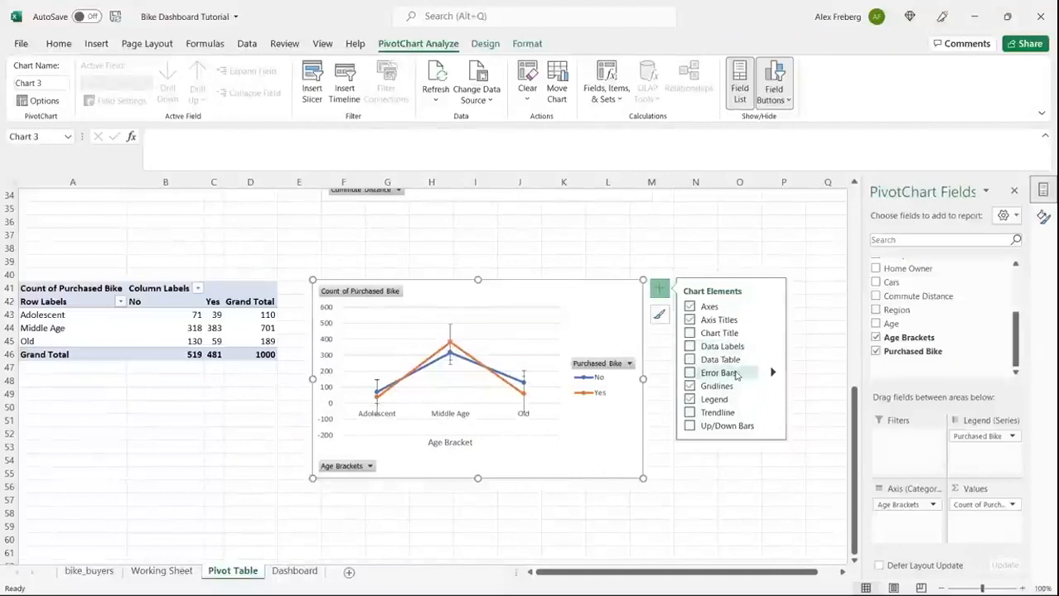
left_click(689, 333)
left_click(477, 315)
left_click(477, 315)
triple_click(477, 316)
type("Custom")
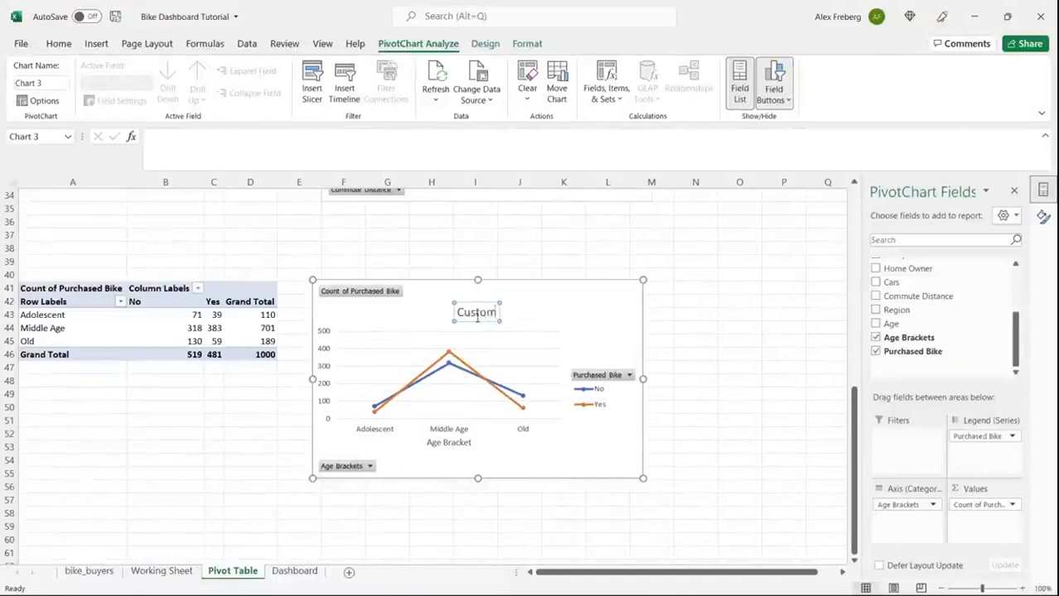
type("er Age B")
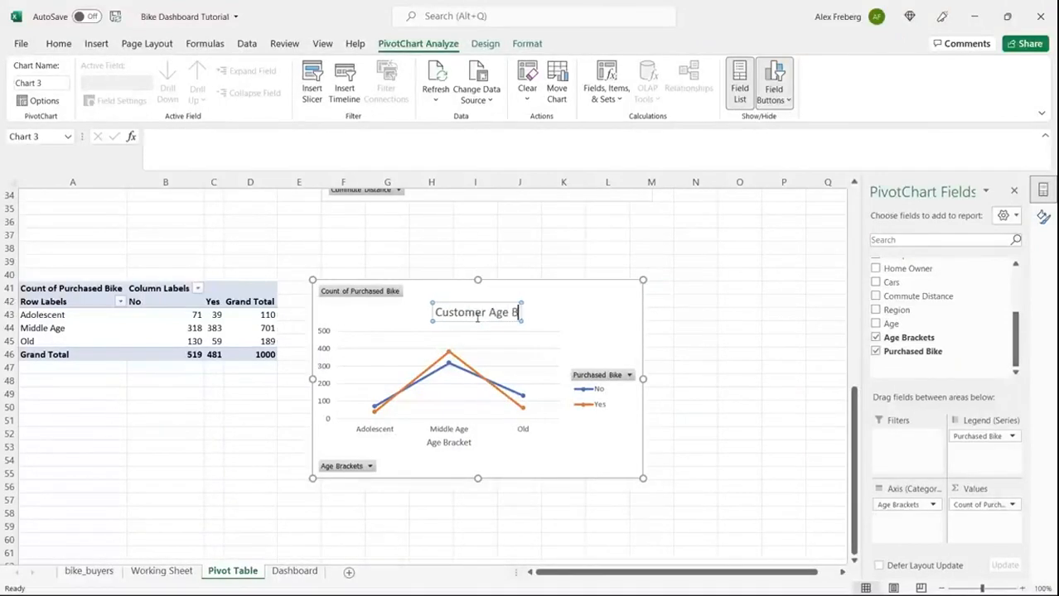
type("rackets")
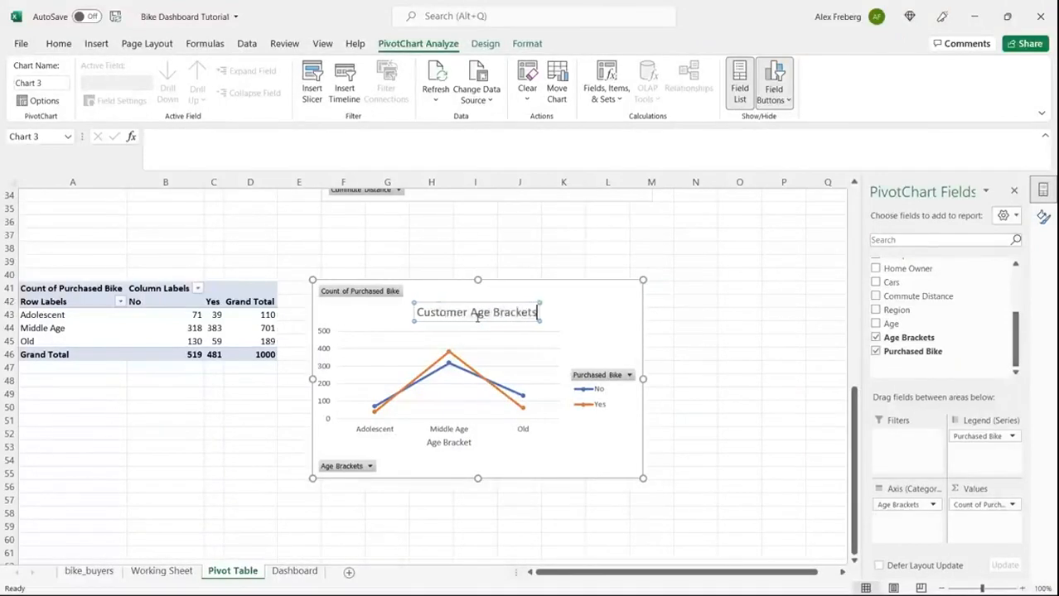
left_click(616, 308)
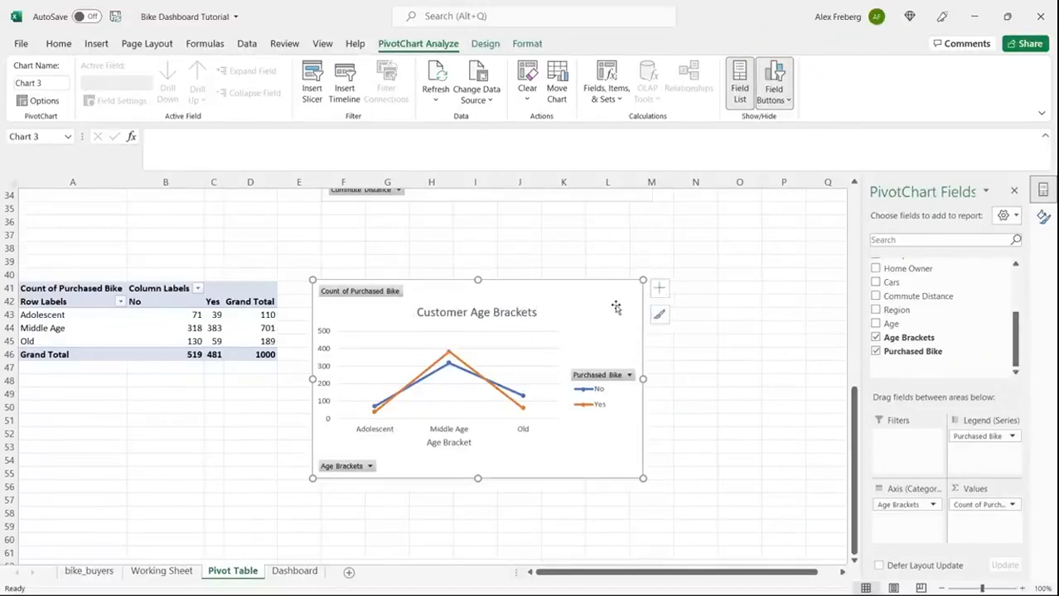
Copy the whole age brackets pivot table and paste it below, starting at cell A58.
scroll(208, 399, "down", 1)
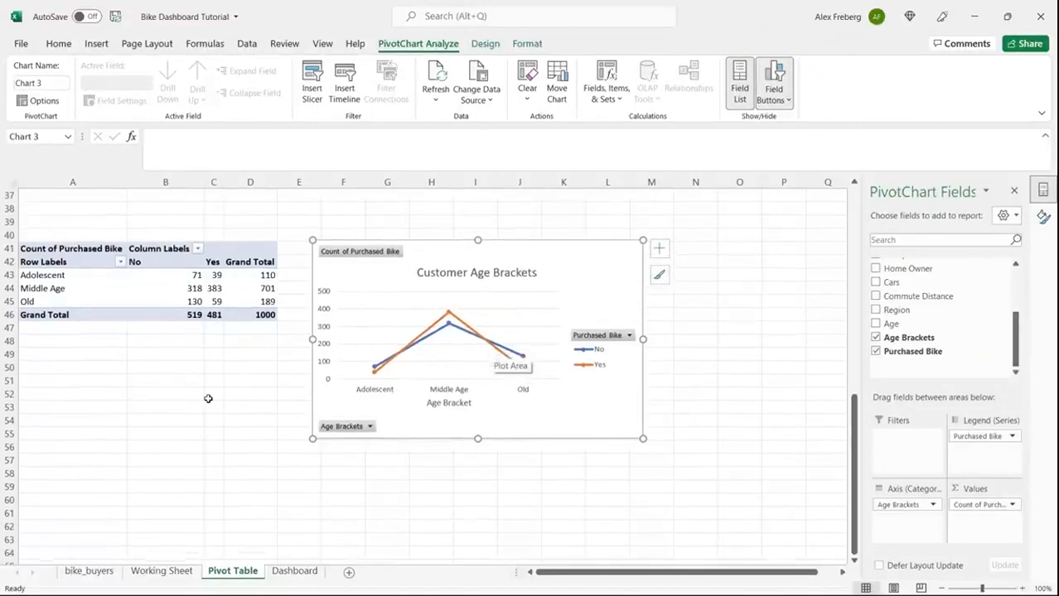
left_click(143, 276)
key("ctrl+c")
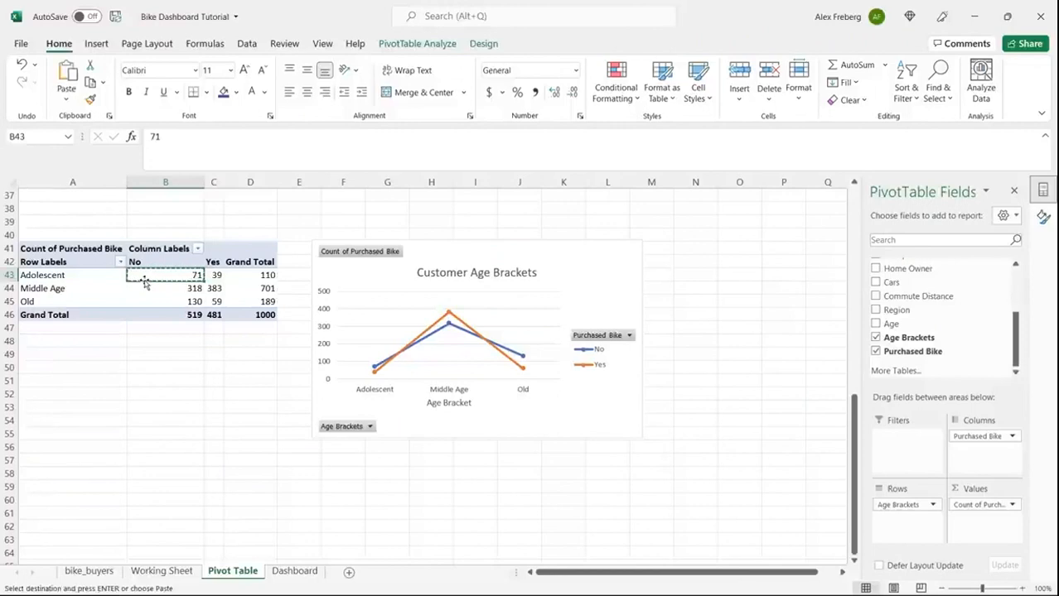
left_click(60, 250)
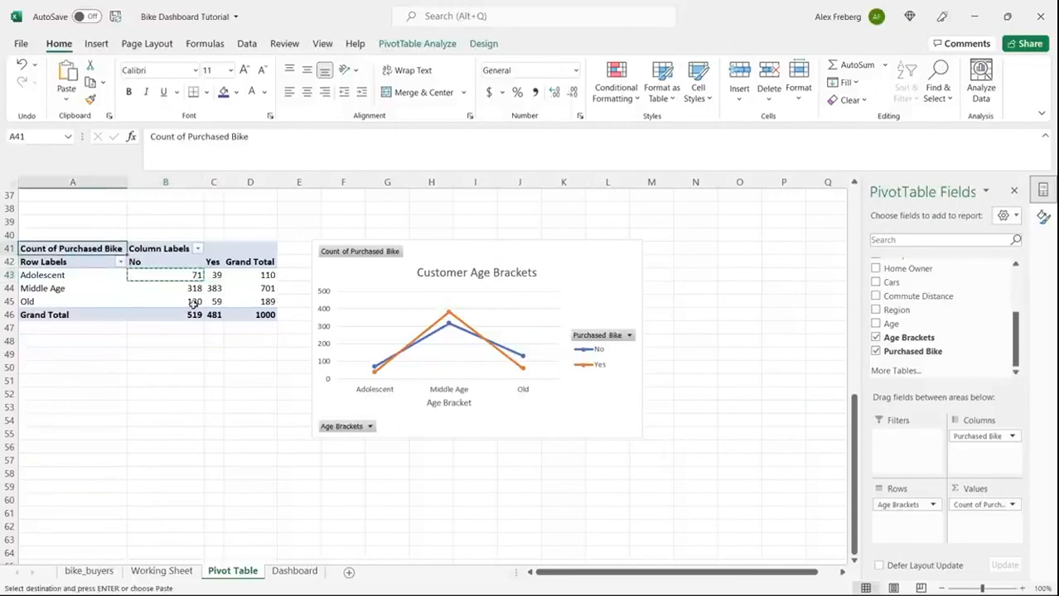
left_click(269, 315, "shift")
key("ctrl+c")
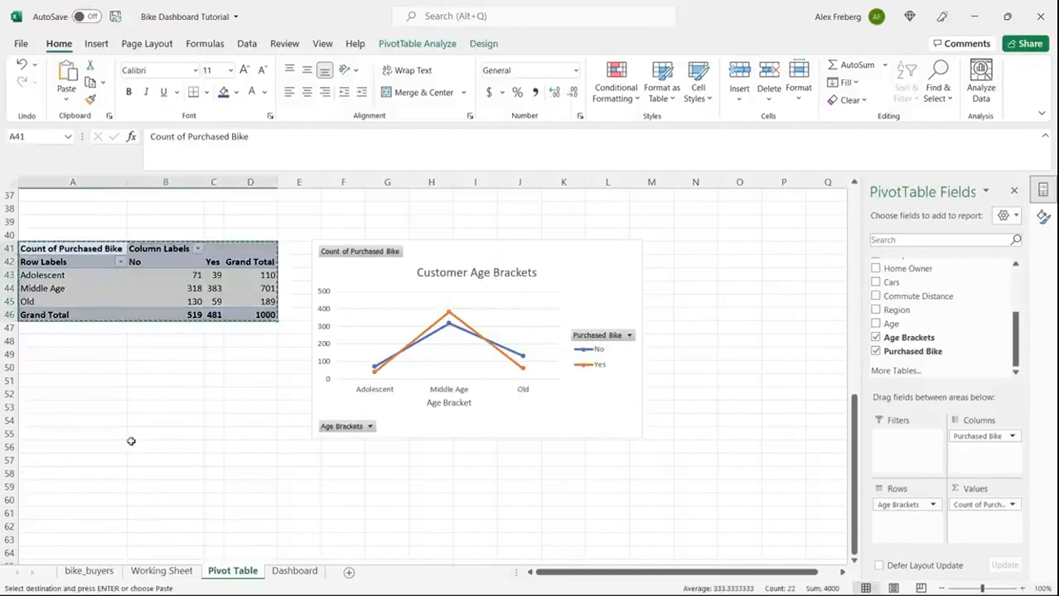
left_click(77, 472)
key("ctrl+v")
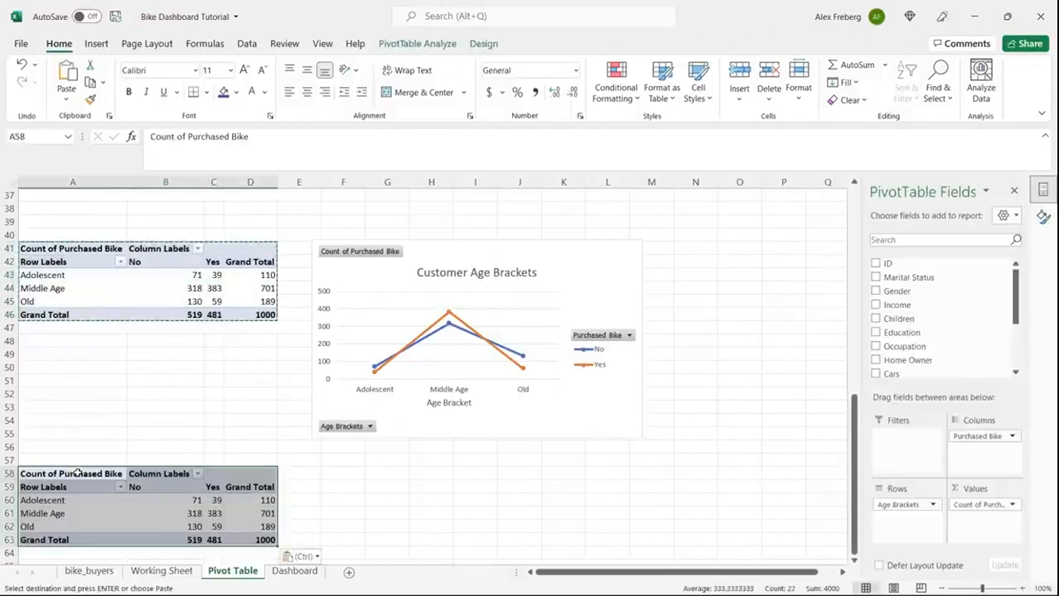
Replace the Age Brackets row field with Age in the pasted pivot table.
left_click(206, 501)
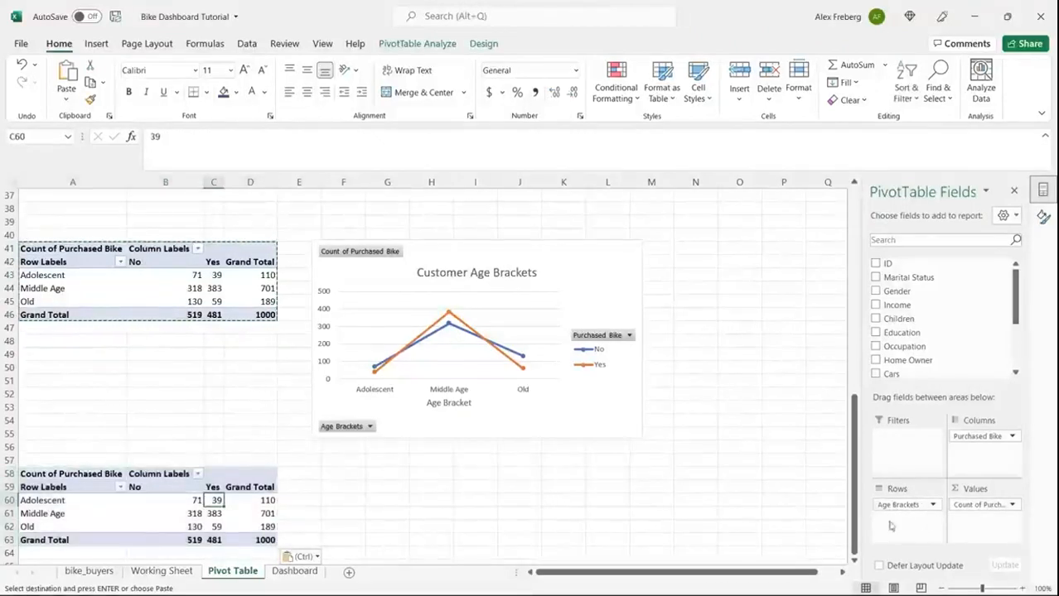
left_click_drag(923, 508, 963, 307)
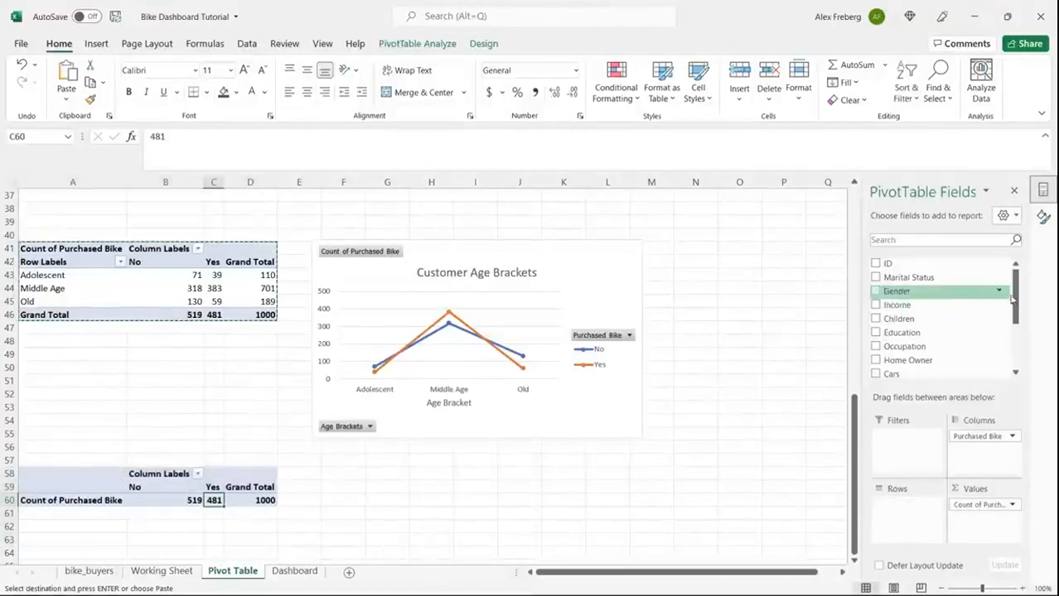
scroll(1016, 298, "down", 3)
left_click_drag(891, 324, 903, 521)
scroll(299, 464, "down", 3)
Insert a Line with Markers chart from the Age pivot table and place it beside the table.
left_click(241, 434)
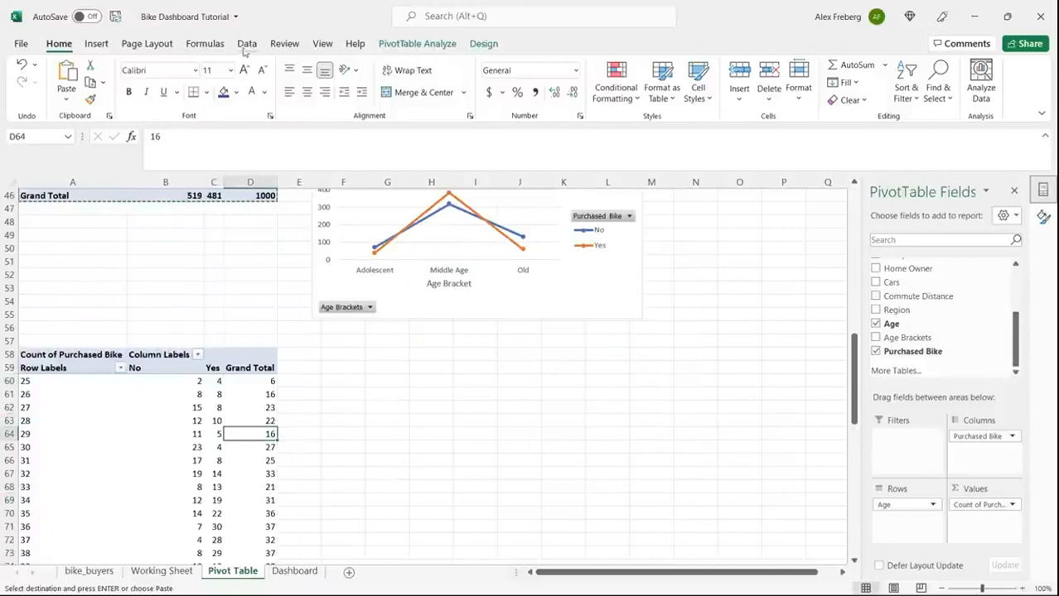
left_click(97, 43)
left_click(341, 78)
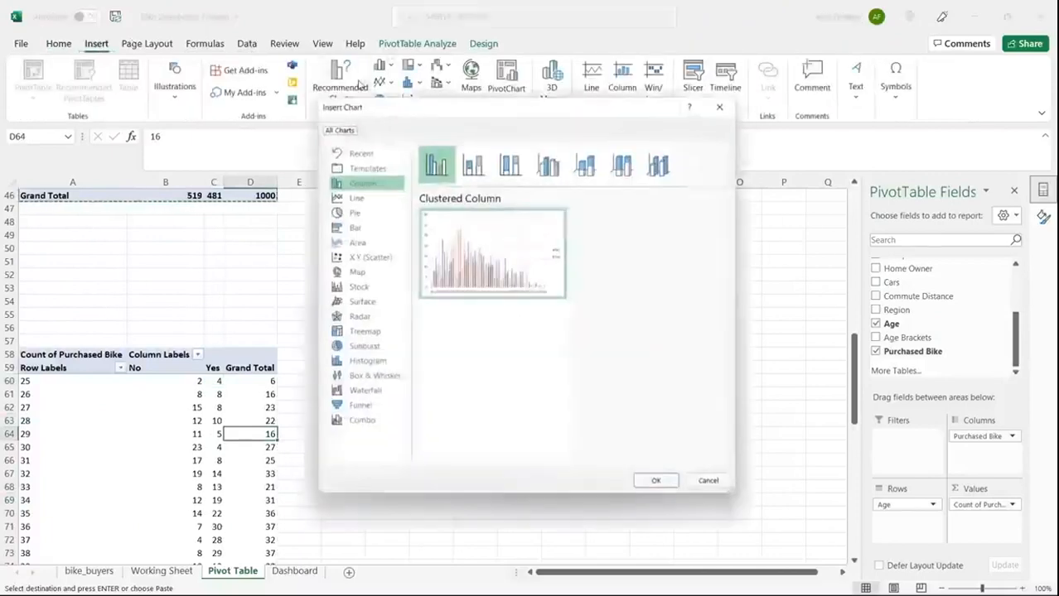
left_click(371, 196)
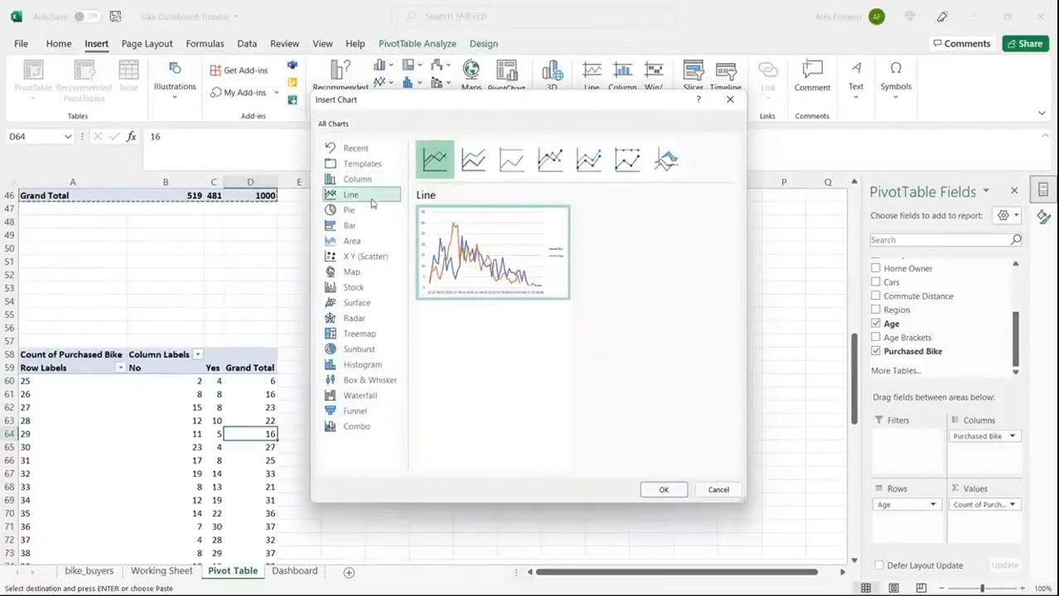
left_click(550, 159)
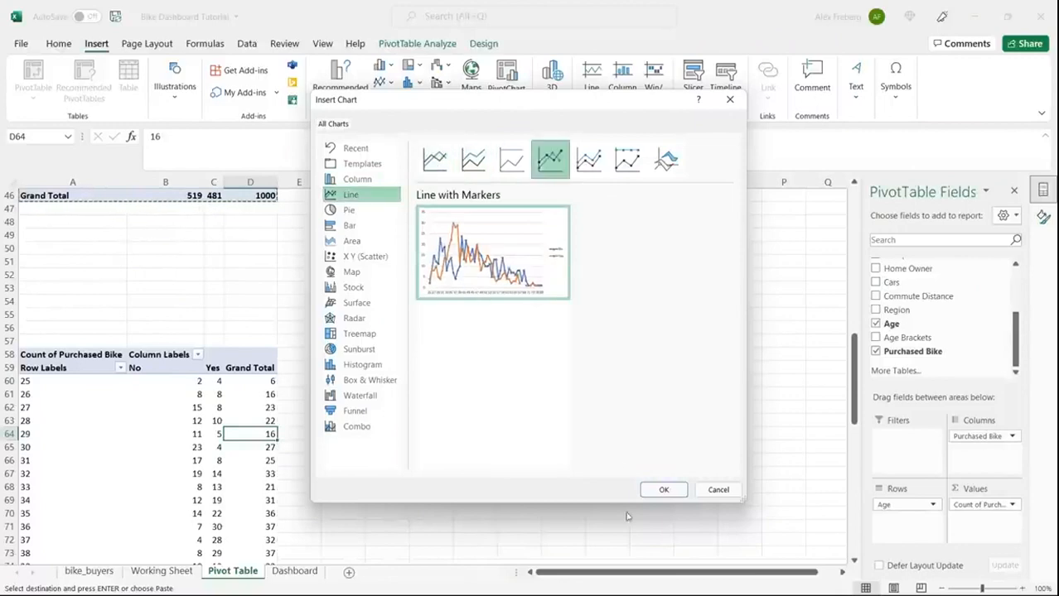
left_click(667, 490)
left_click_drag(464, 289, 507, 340)
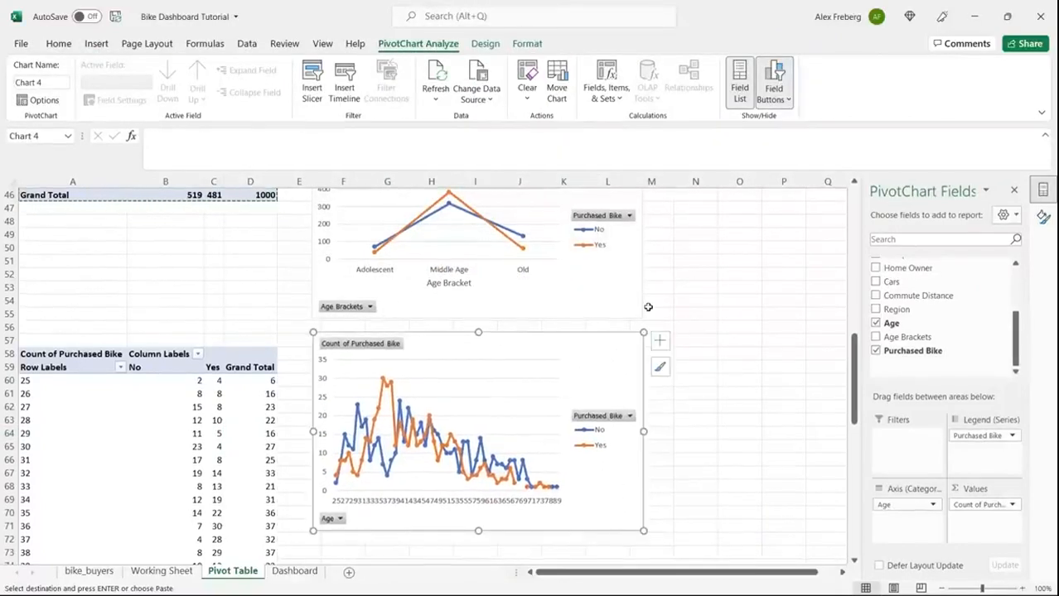
Zoom the sheet out to 90% and delete the Age line chart.
scroll(648, 308, "up", 1)
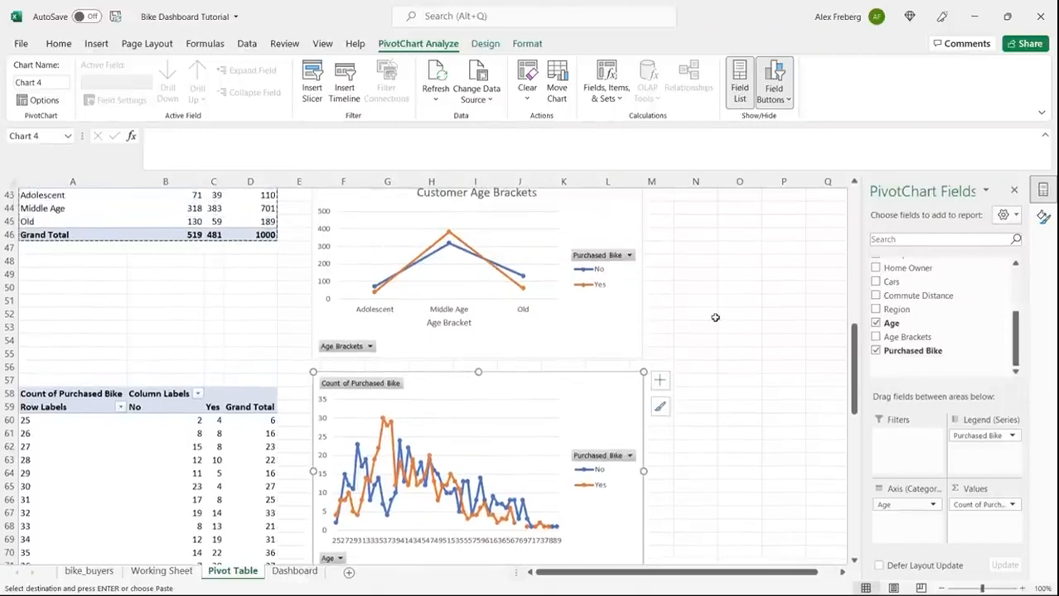
left_click(933, 589)
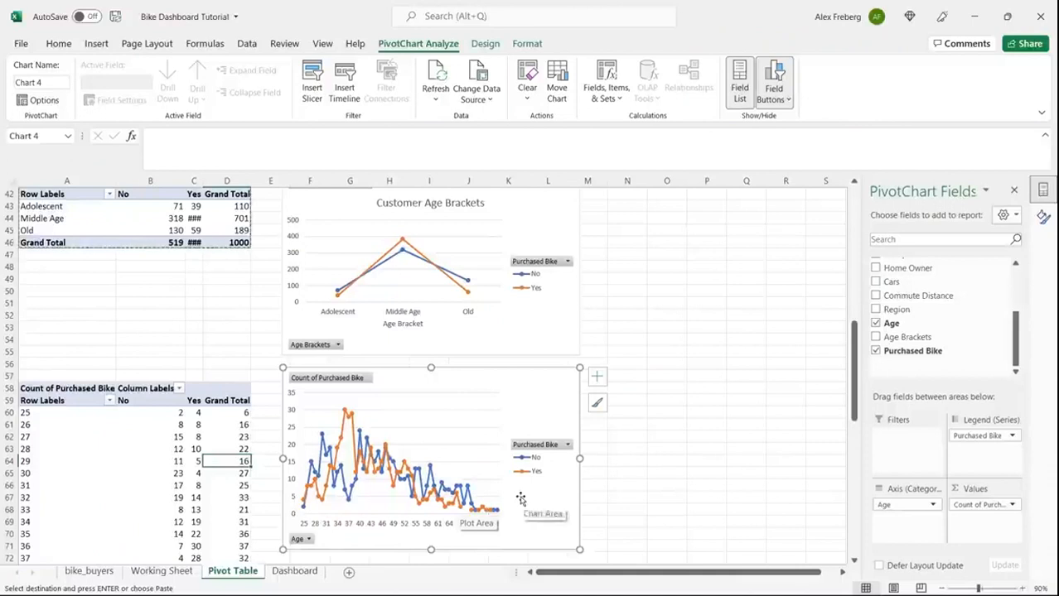
scroll(658, 338, "up", 1)
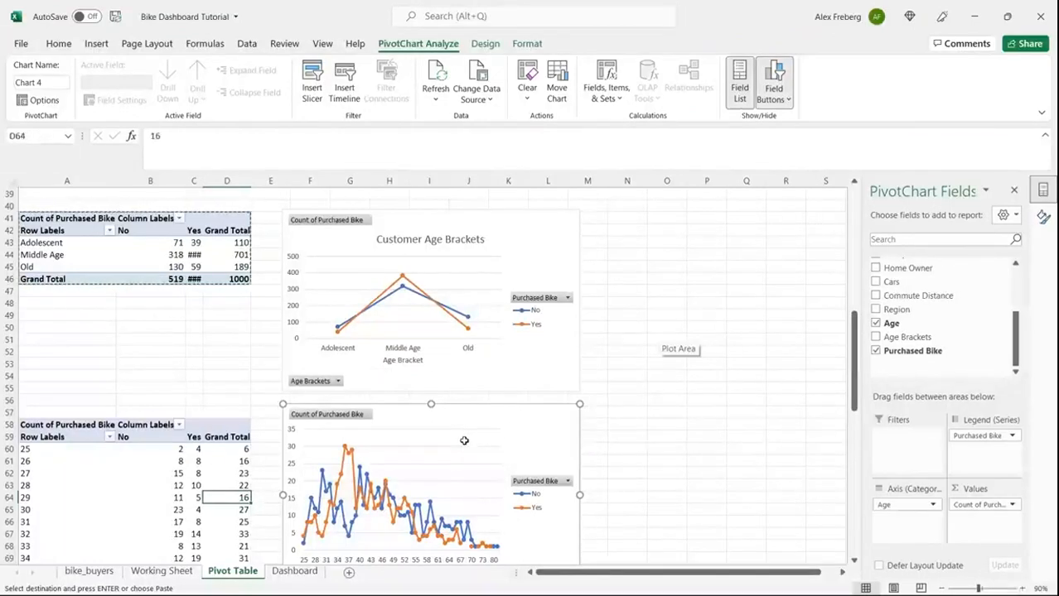
key("Delete")
left_click(189, 486)
key("ctrl+v")
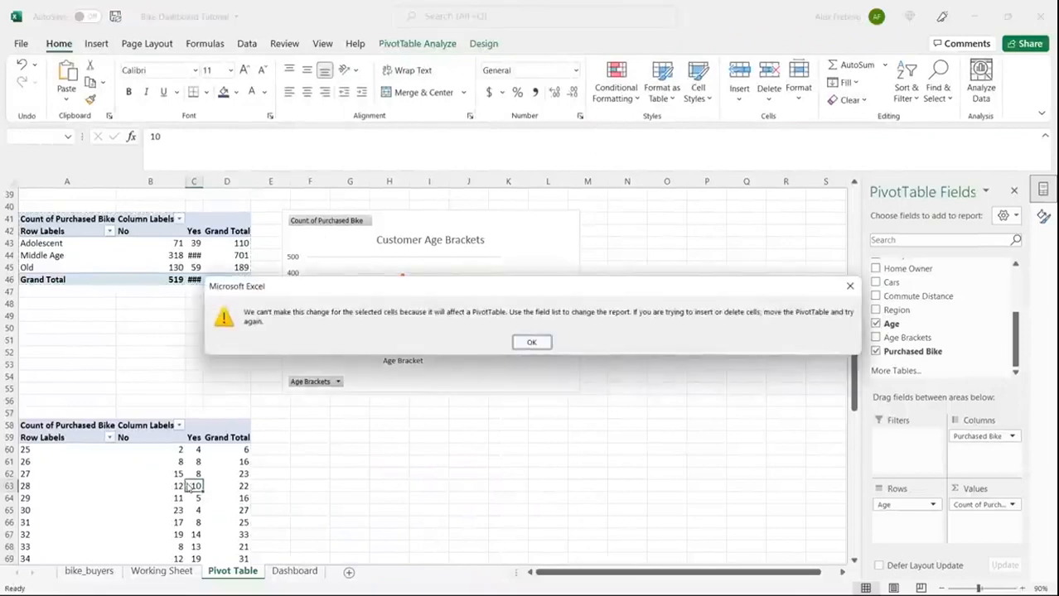
left_click(523, 341)
left_click(87, 440)
left_click(124, 360)
In the Working Sheet's Age Brackets formula in M2, change the youngest bracket's label to "Adolescent 0-30".
scroll(127, 361, "up", 2)
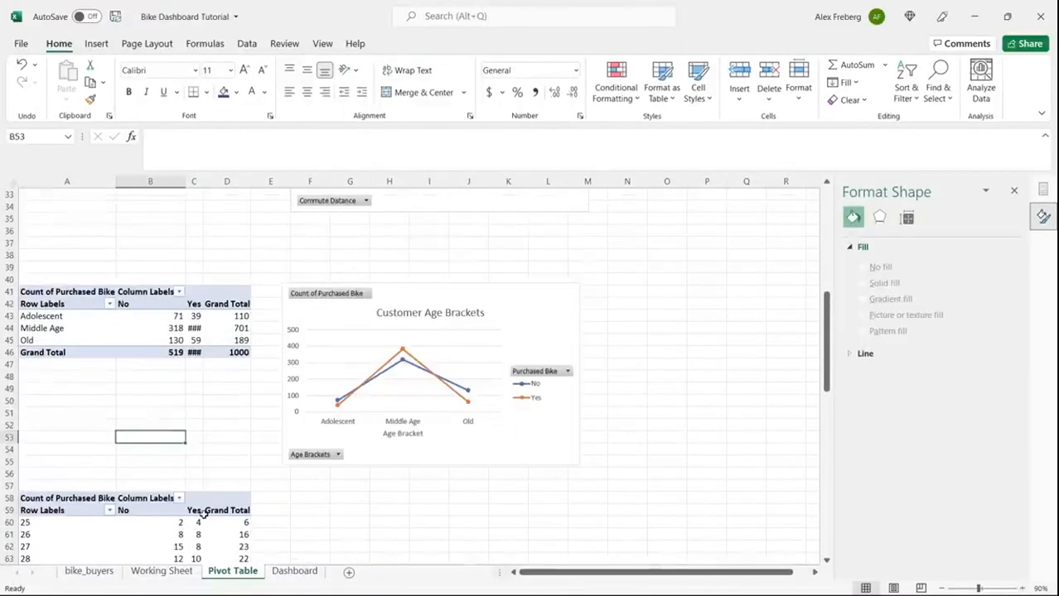
left_click(161, 572)
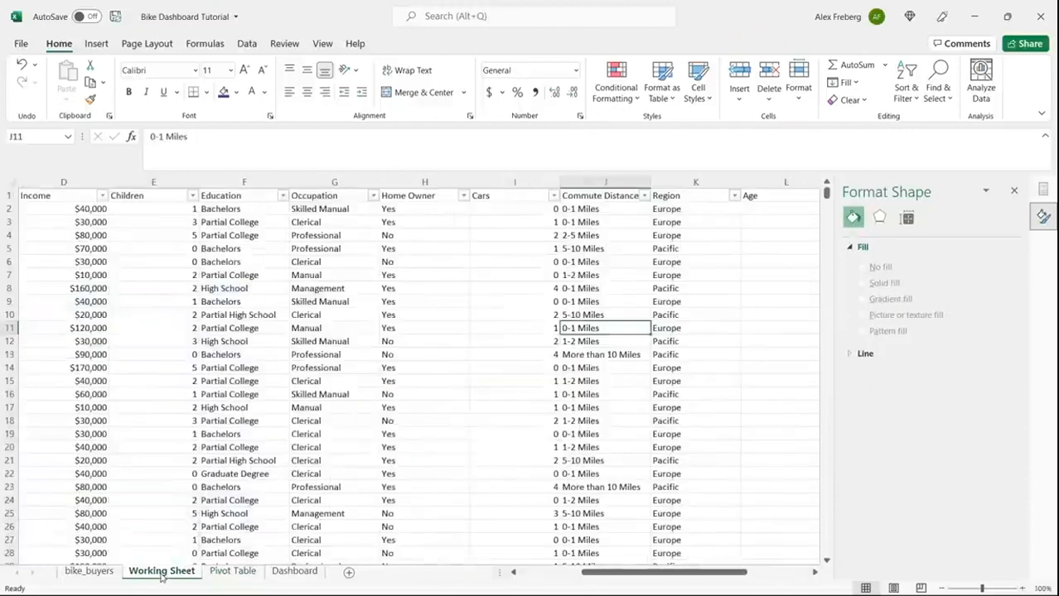
scroll(527, 328, "right", 5)
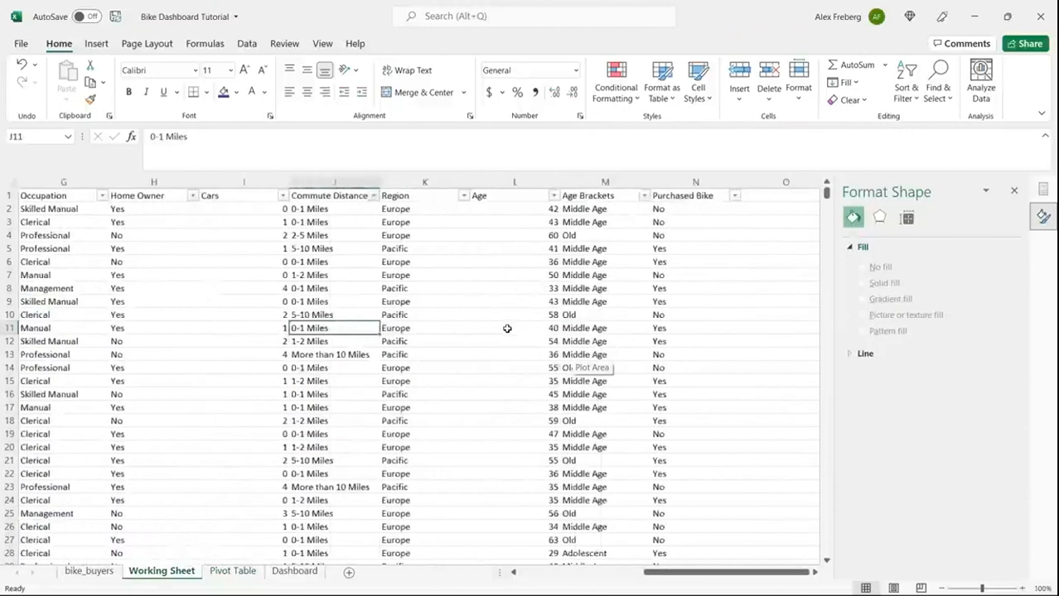
scroll(506, 329, "left", 2)
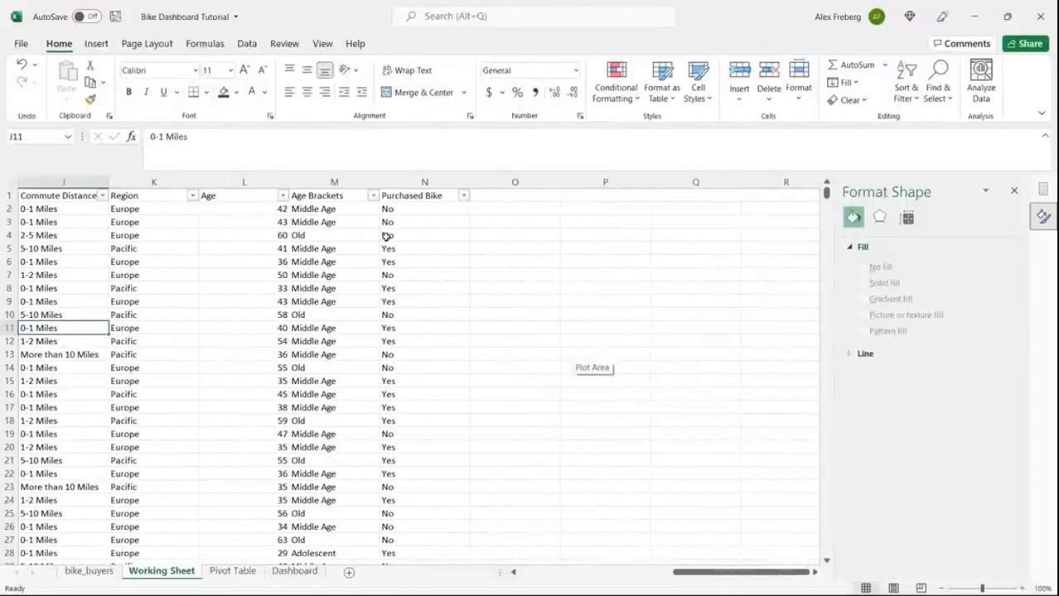
left_click(348, 212)
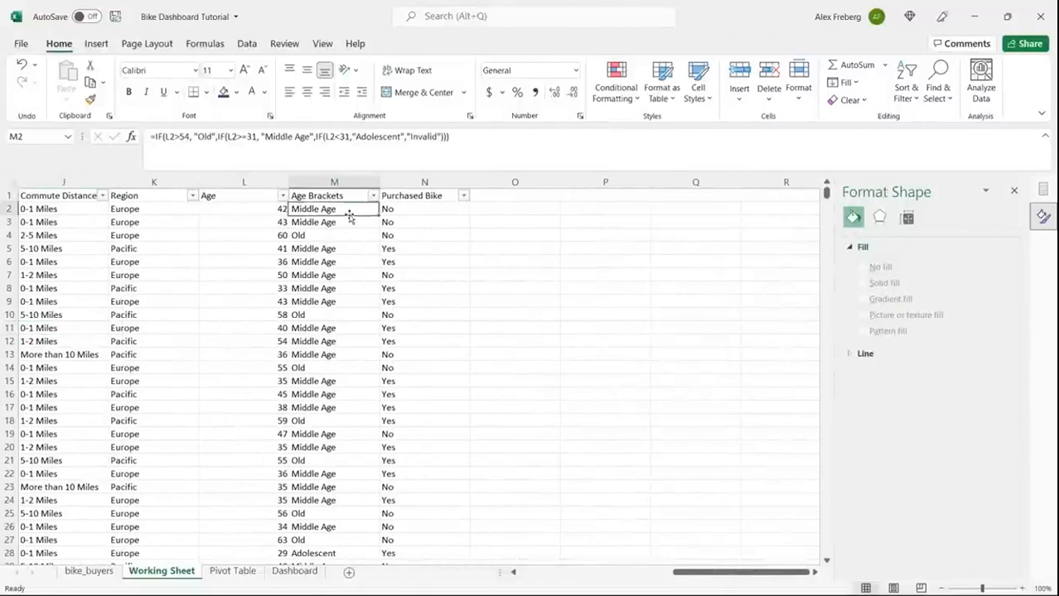
left_click(402, 136)
type("0-")
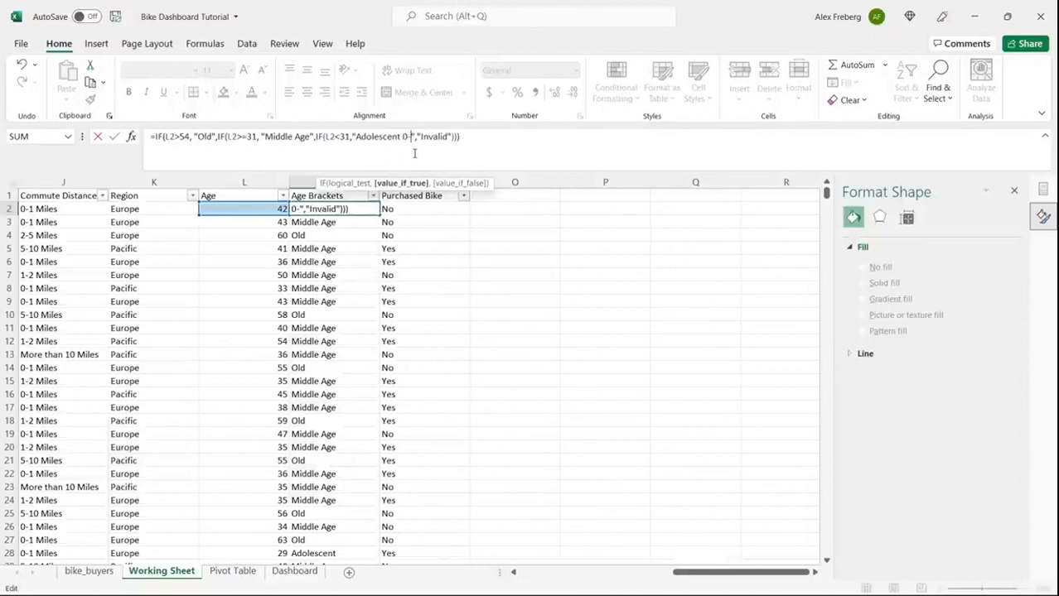
type("30")
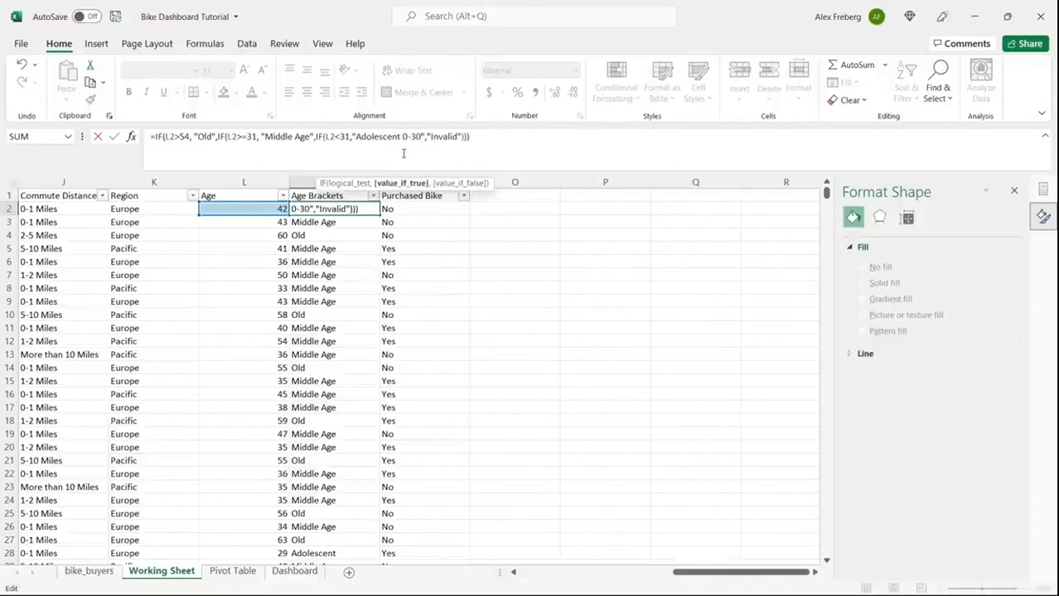
Change the other two bracket labels in the M2 formula to "Middle Age 31-54" and "Old 55+".
left_click(310, 136)
type("31-")
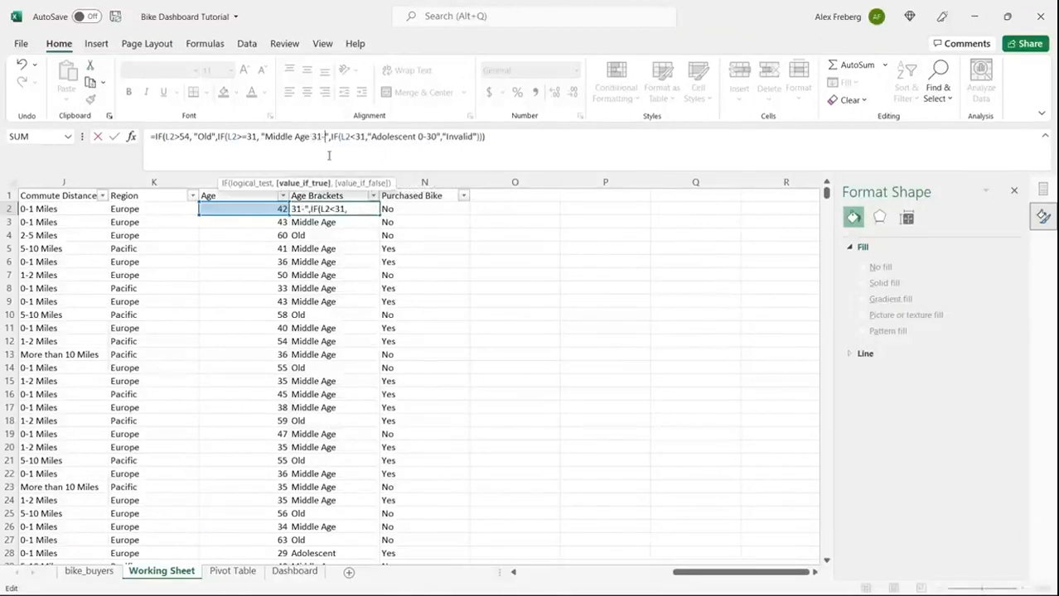
type("54")
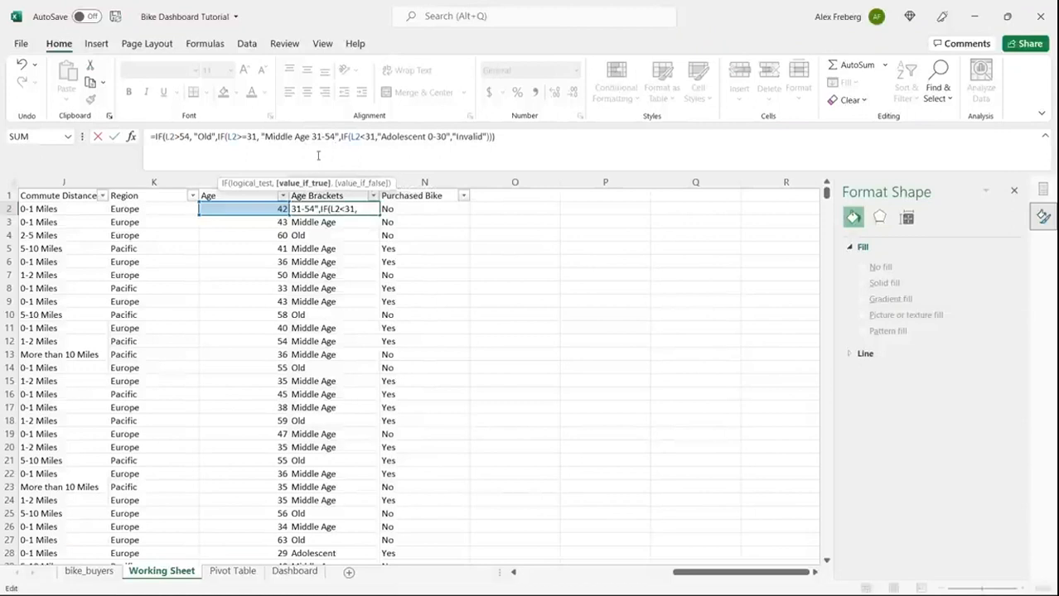
left_click(213, 137)
type("55+")
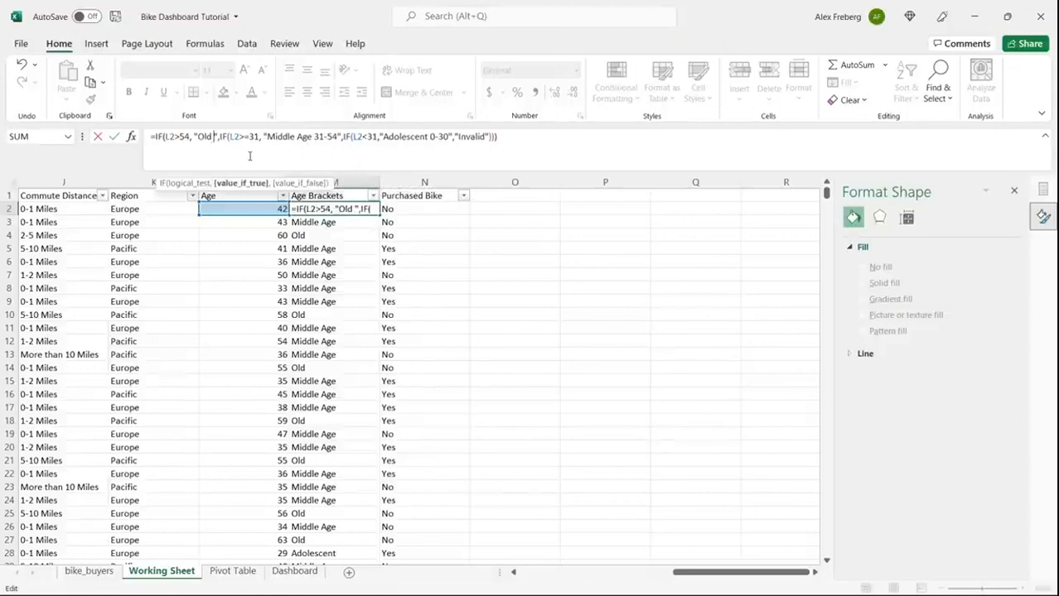
key("Return")
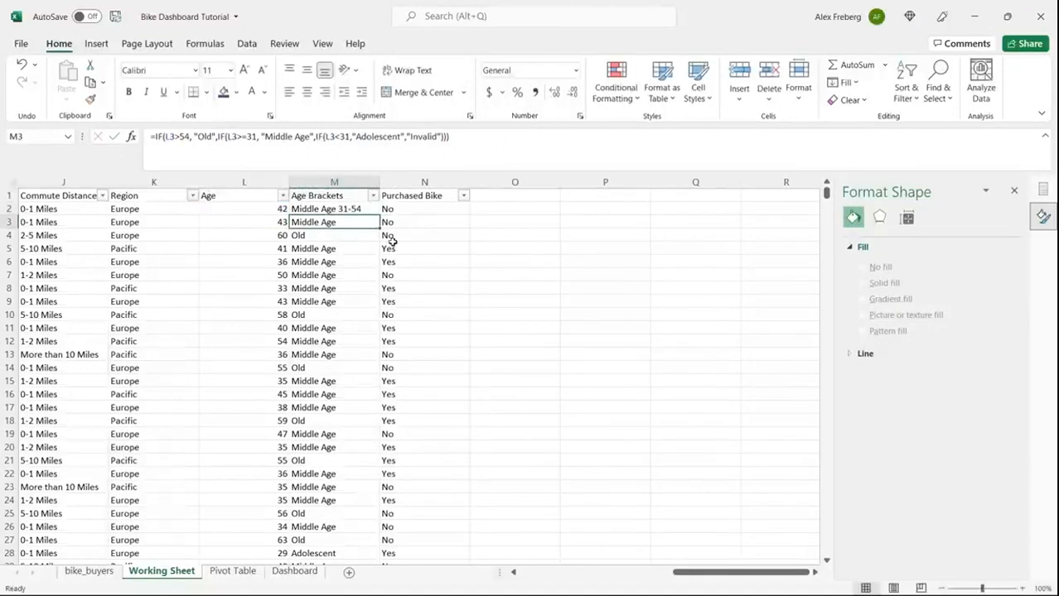
Fill the edited M2 formula down the entire Age Brackets column.
left_click(368, 210)
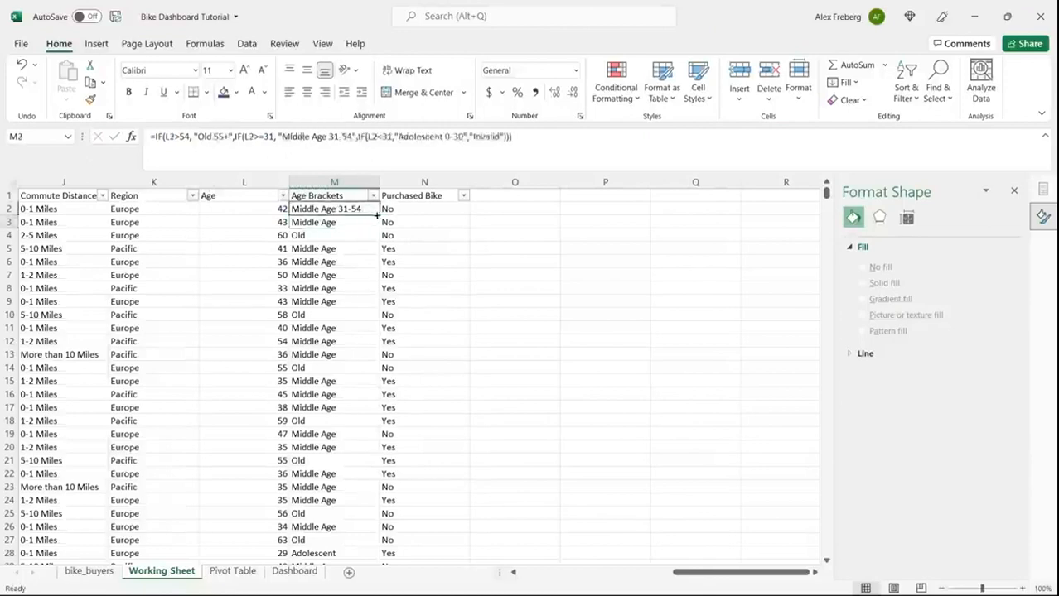
double_click(379, 215)
left_click(438, 235)
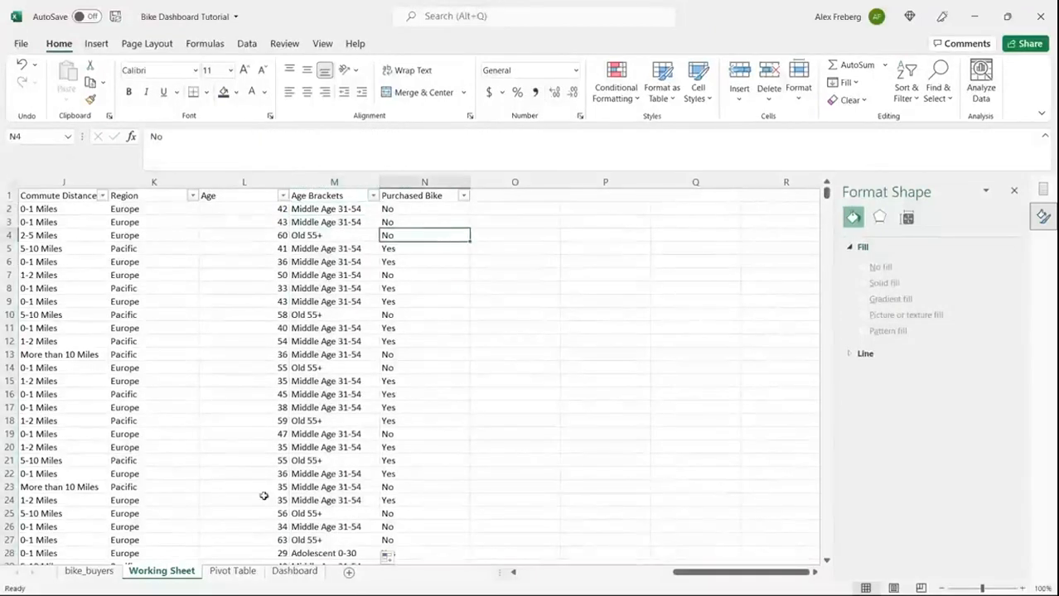
Refresh all pivot tables on the Pivot Table sheet to pick up the new age bracket labels.
left_click(234, 571)
left_click(207, 338)
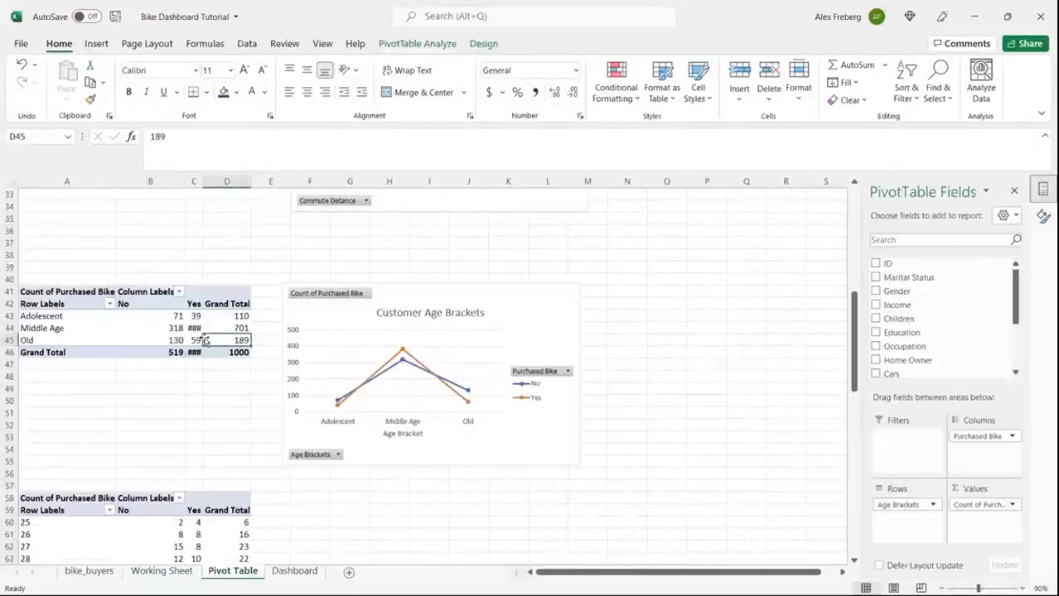
left_click(247, 43)
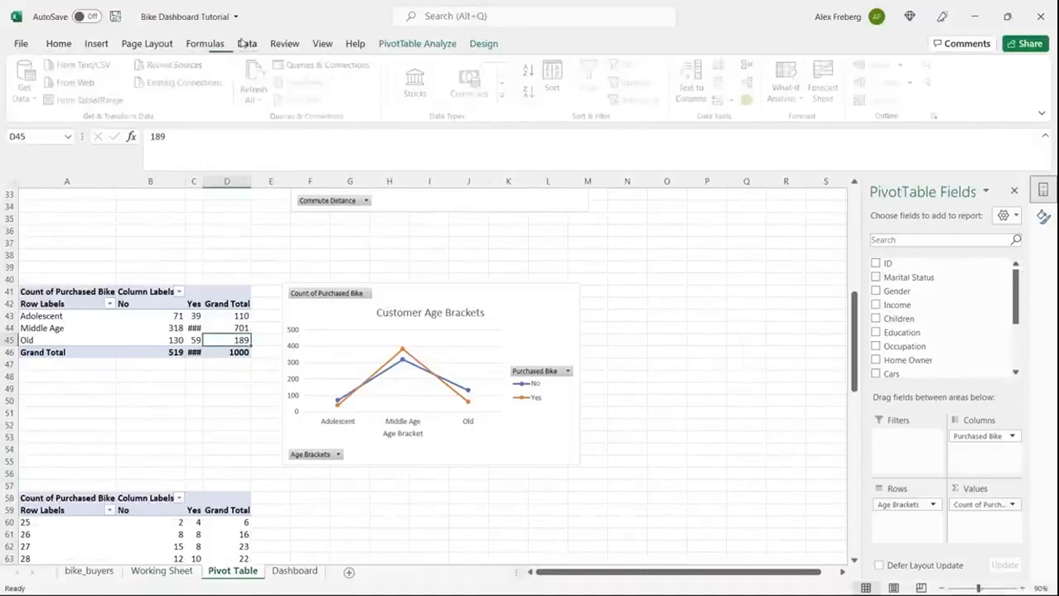
left_click(258, 79)
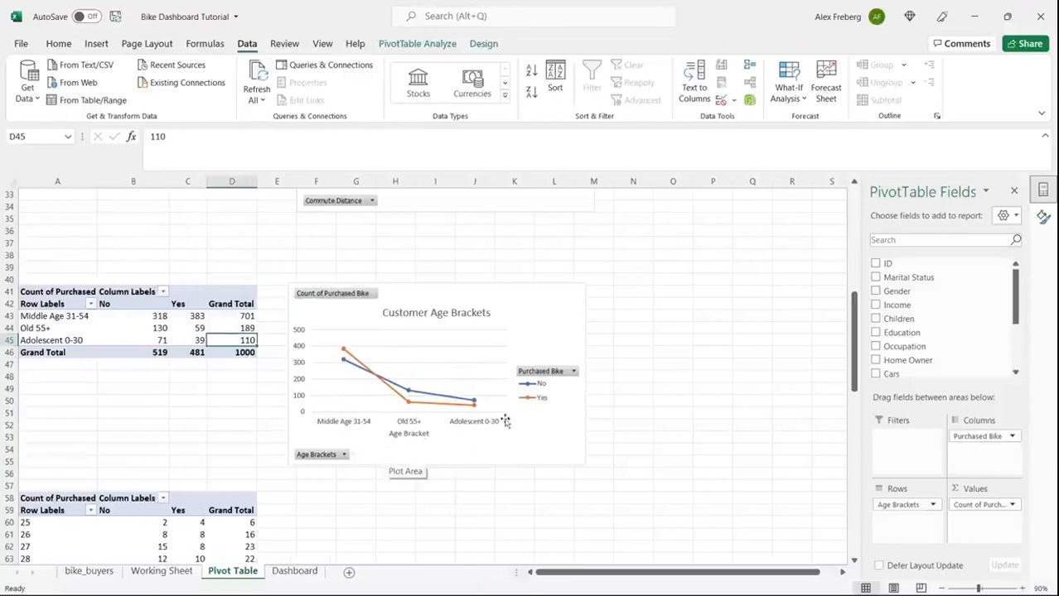
Undo the pivot refresh, the Age Brackets fill-down and the label edits in the M2 formula.
left_click(161, 571)
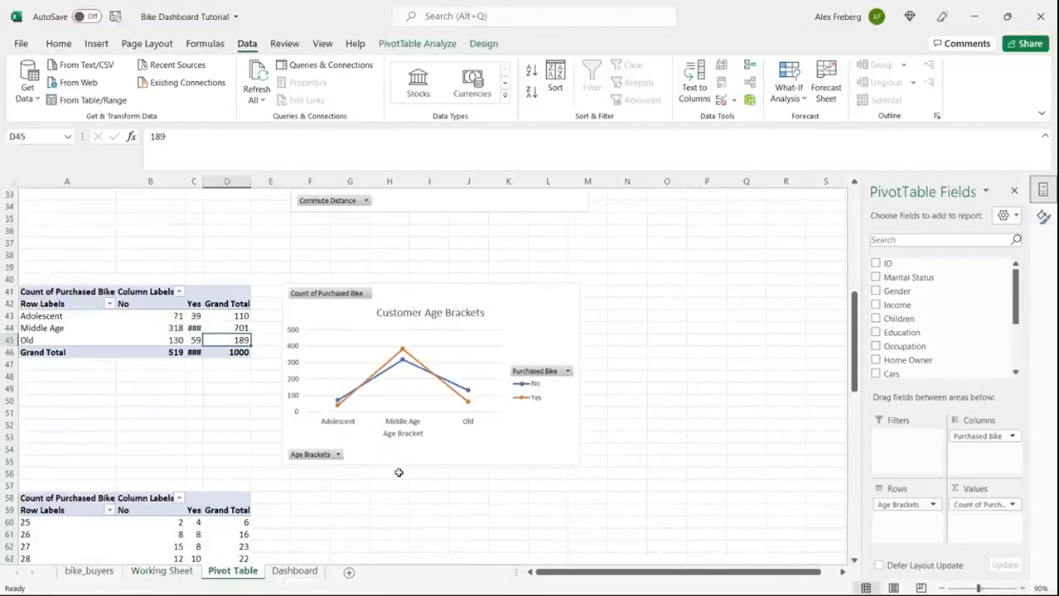
left_click(171, 574)
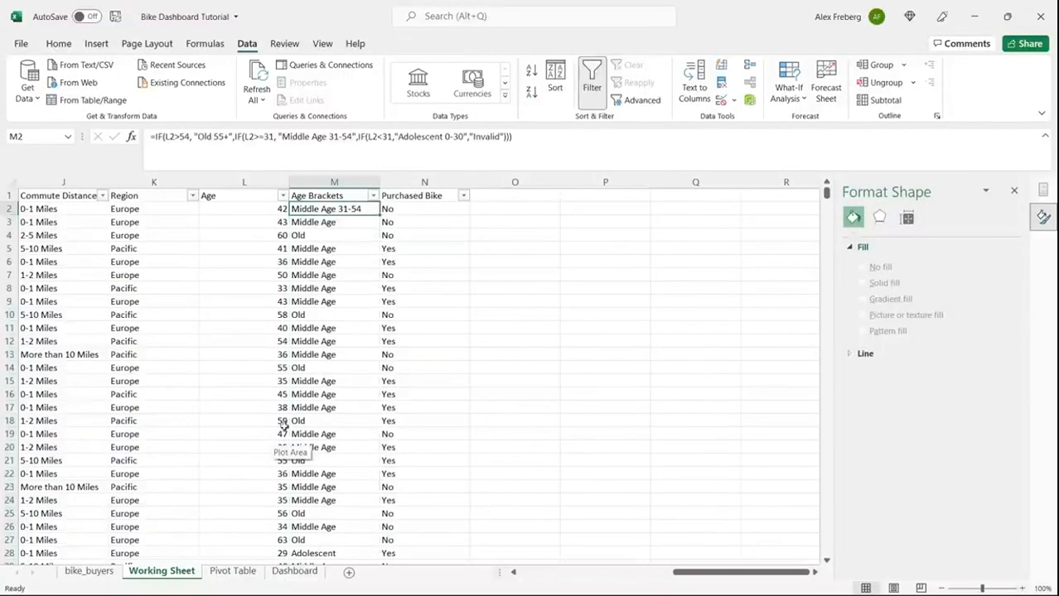
key("ctrl+z")
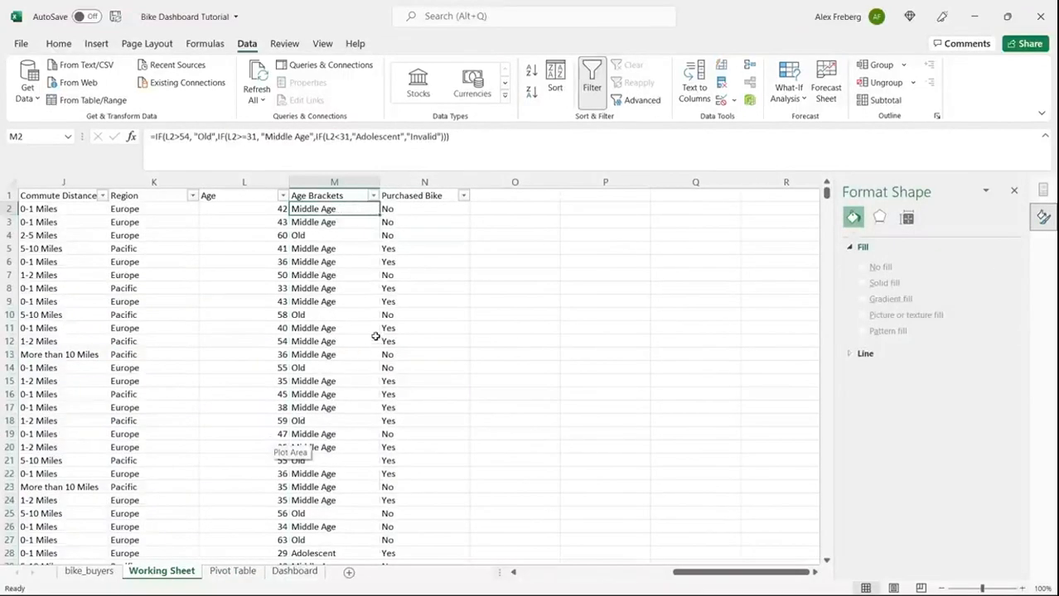
Widen column C on the Pivot Table sheet so the Yes counts display in full.
left_click(487, 286)
left_click(230, 571)
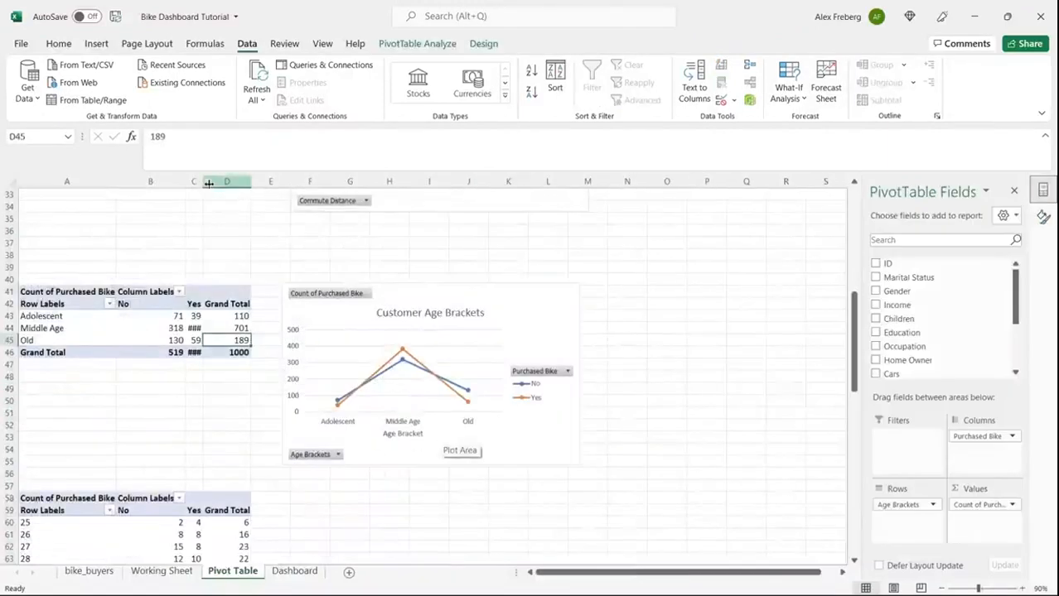
left_click_drag(209, 183, 219, 182)
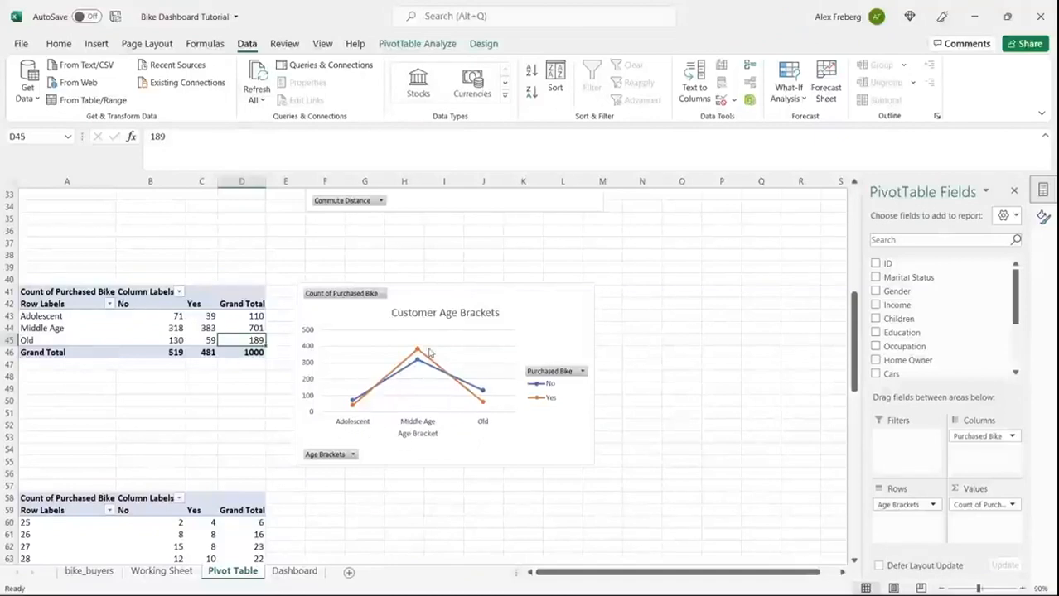
Review the Age Brackets row labels in A43:A45, then close the Format Shape pane.
left_click_drag(69, 316, 73, 341)
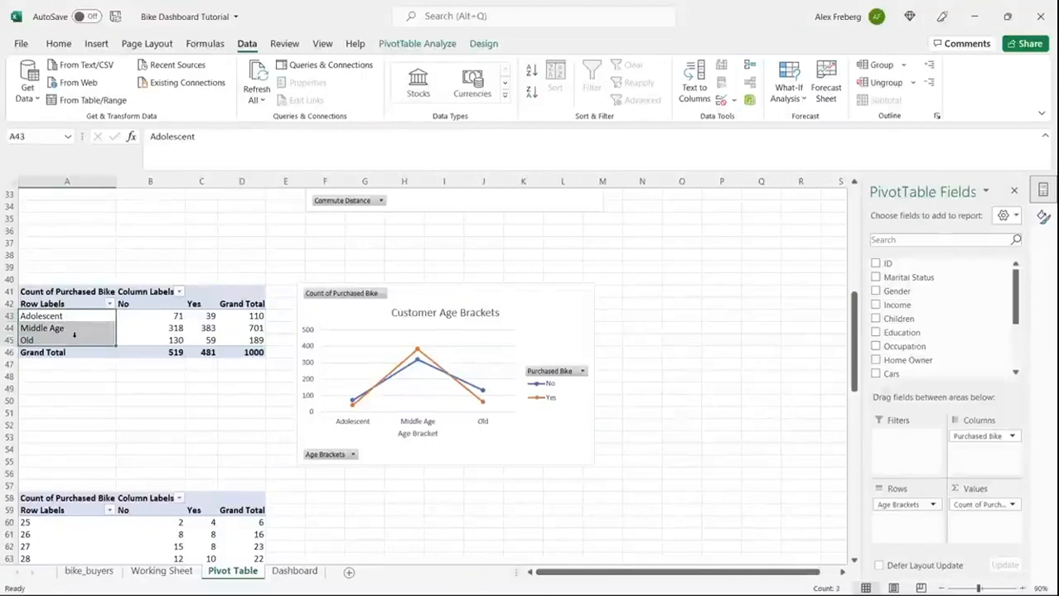
left_click(75, 341)
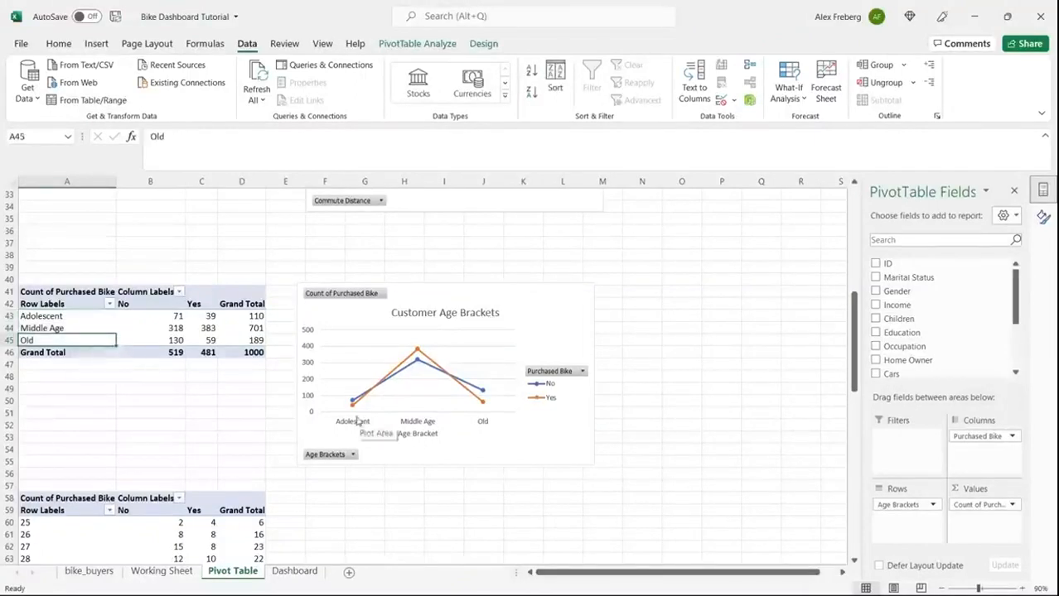
left_click(466, 500)
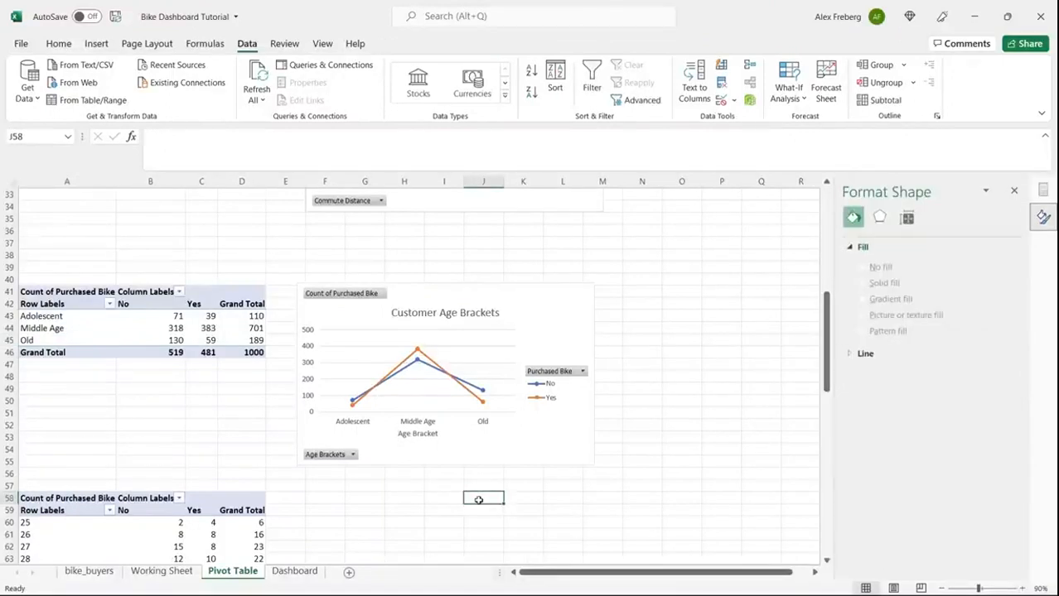
left_click(1014, 189)
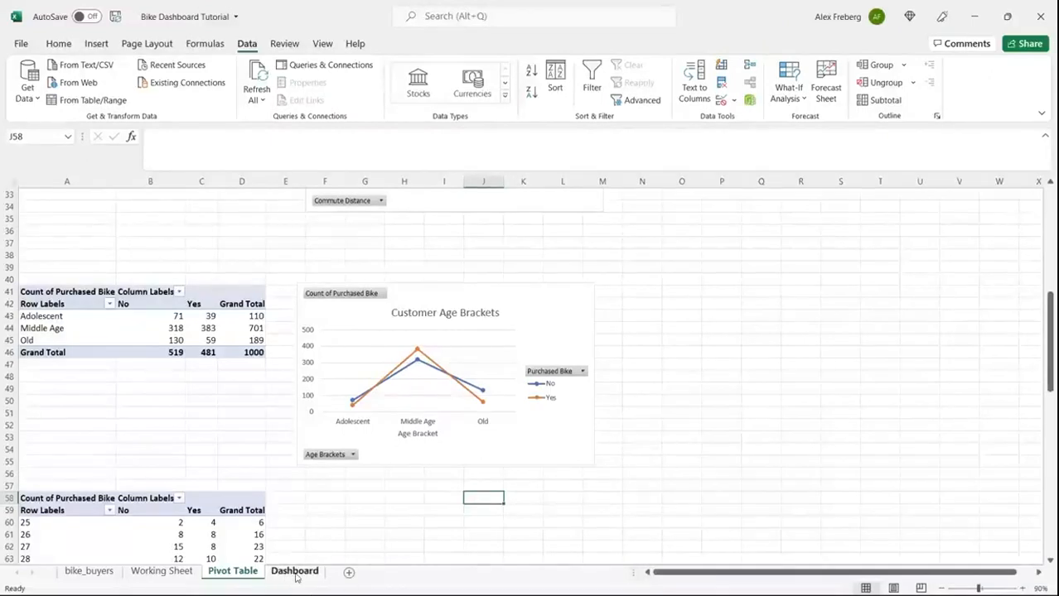
Copy the Avg Income Per Purchase chart from the Pivot Table sheet to cell F5 of the Dashboard sheet.
scroll(374, 449, "up", 11)
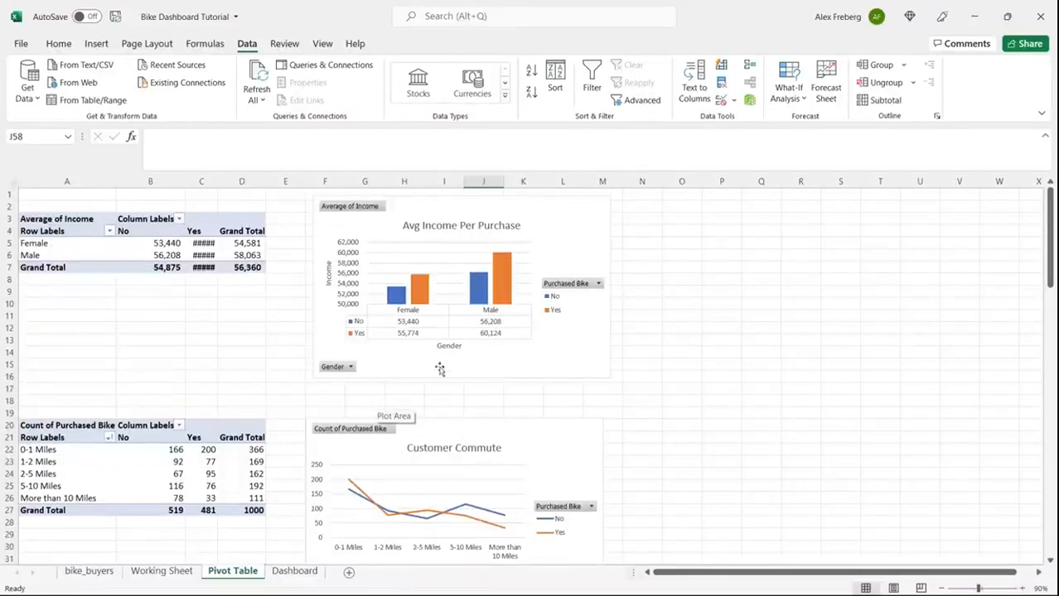
left_click(539, 363)
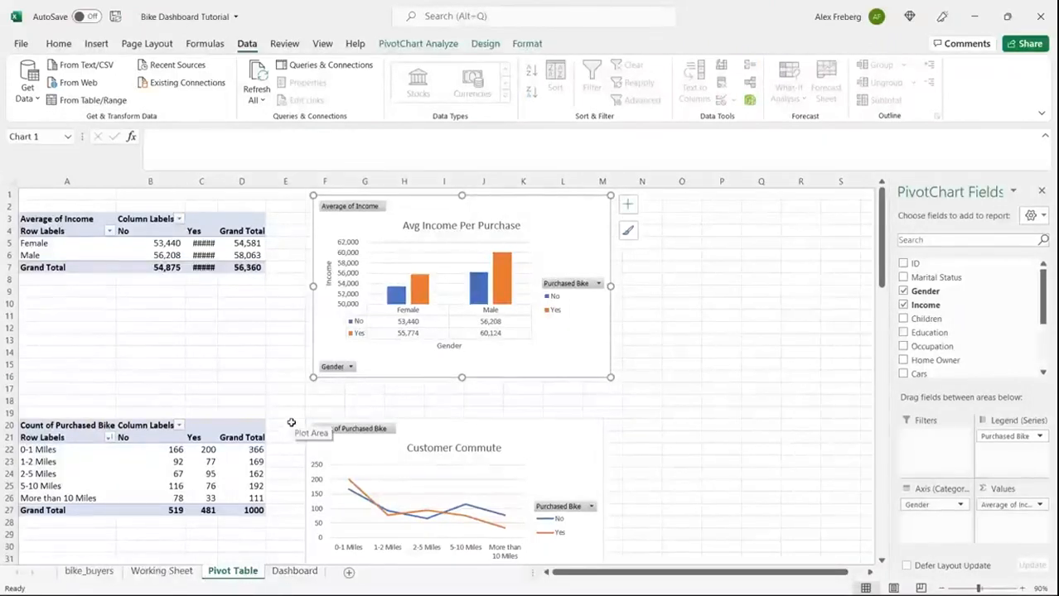
left_click(584, 342)
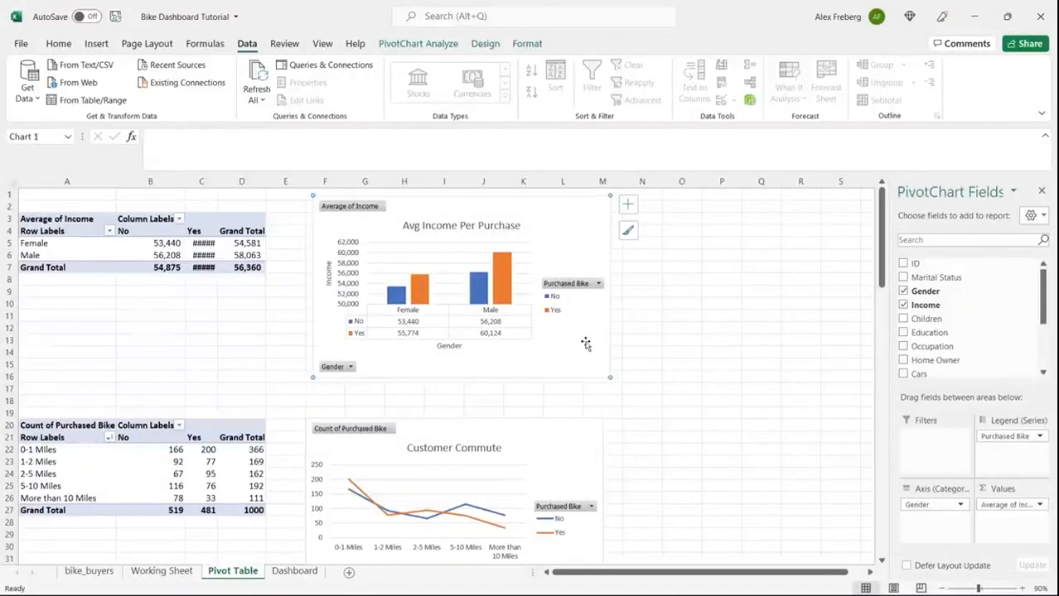
left_click(303, 573)
left_click(247, 249)
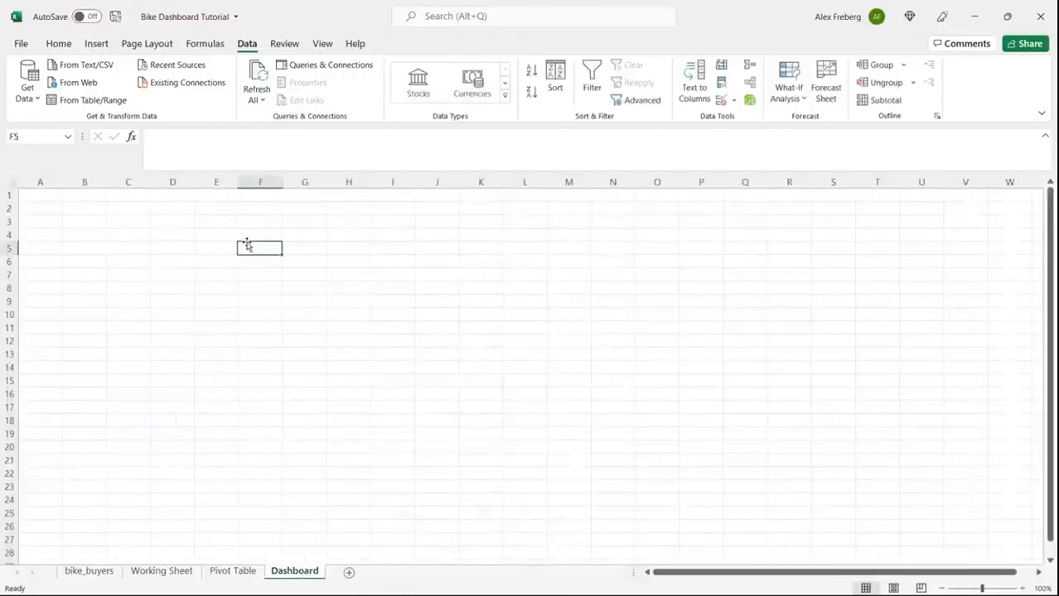
key("ctrl+v")
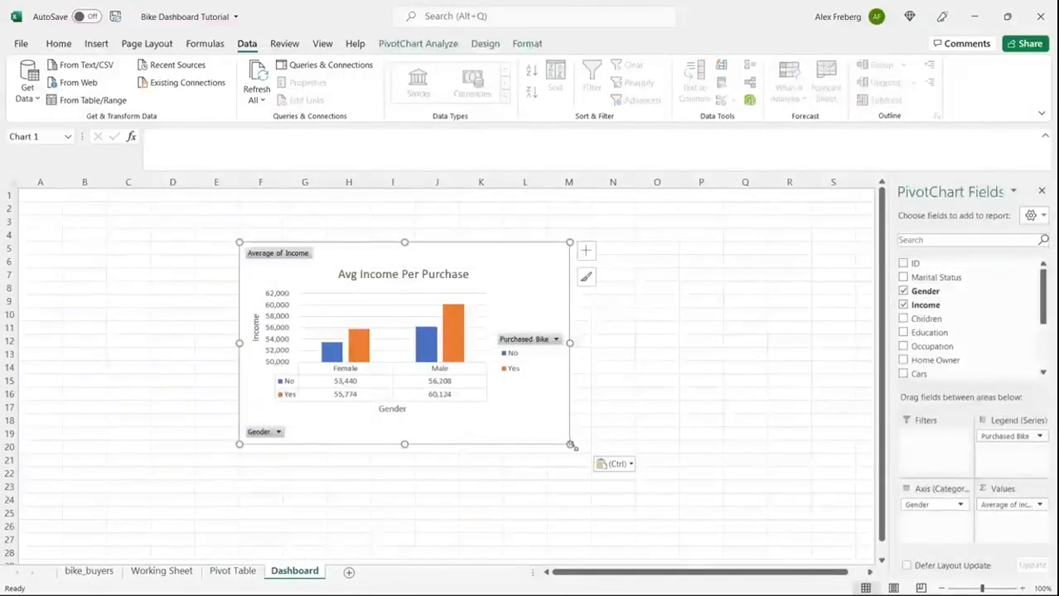
Shrink the Avg Income Per Purchase chart slightly and move it to the upper middle of the Dashboard sheet.
left_click_drag(567, 443, 546, 435)
left_click_drag(497, 276, 686, 236)
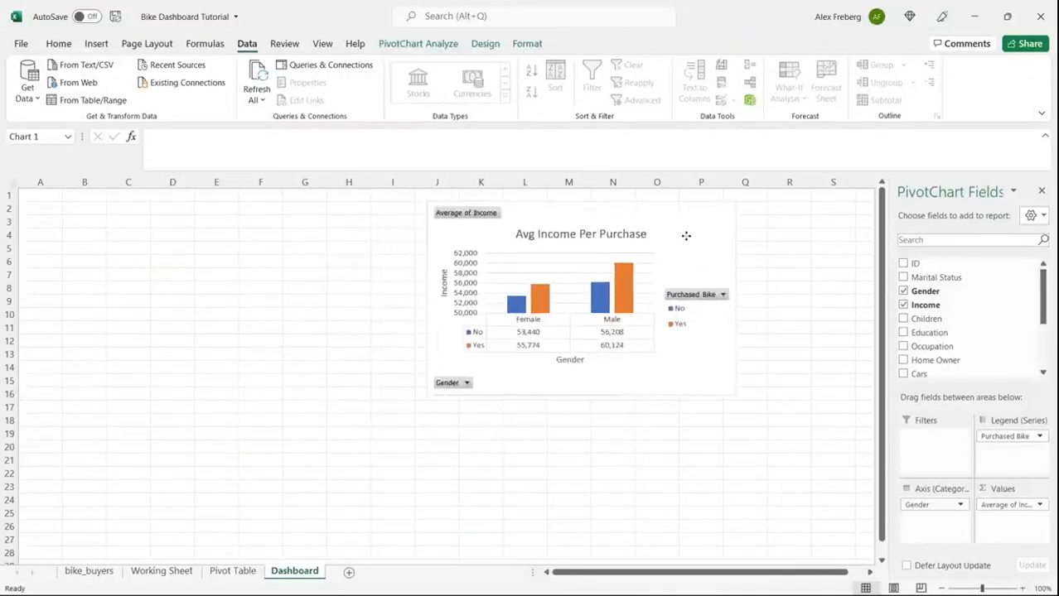
left_click(942, 588)
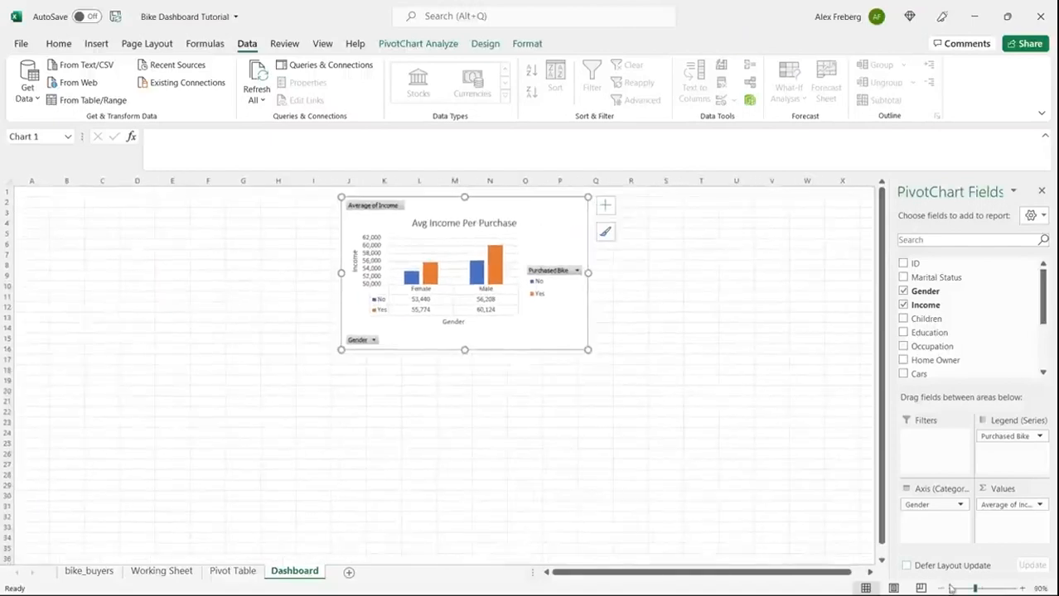
Try to copy the Customer Commute chart from the Pivot Table sheet to the Dashboard with the income chart still selected.
left_click(233, 570)
left_click(439, 425)
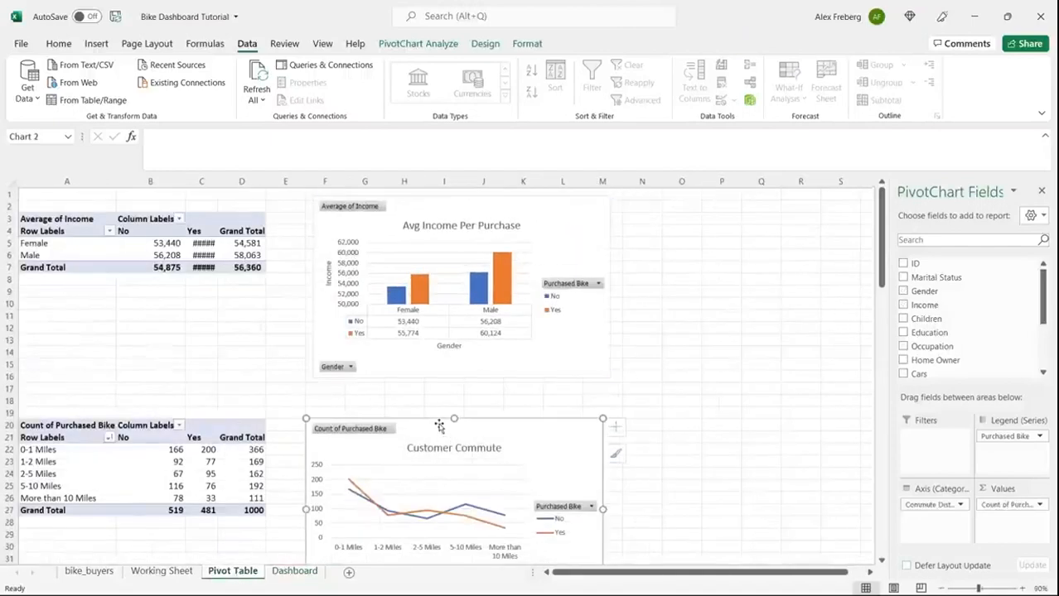
key("ctrl+c")
left_click(294, 571)
key("ctrl+v")
left_click_drag(438, 210, 378, 289)
left_click(230, 573)
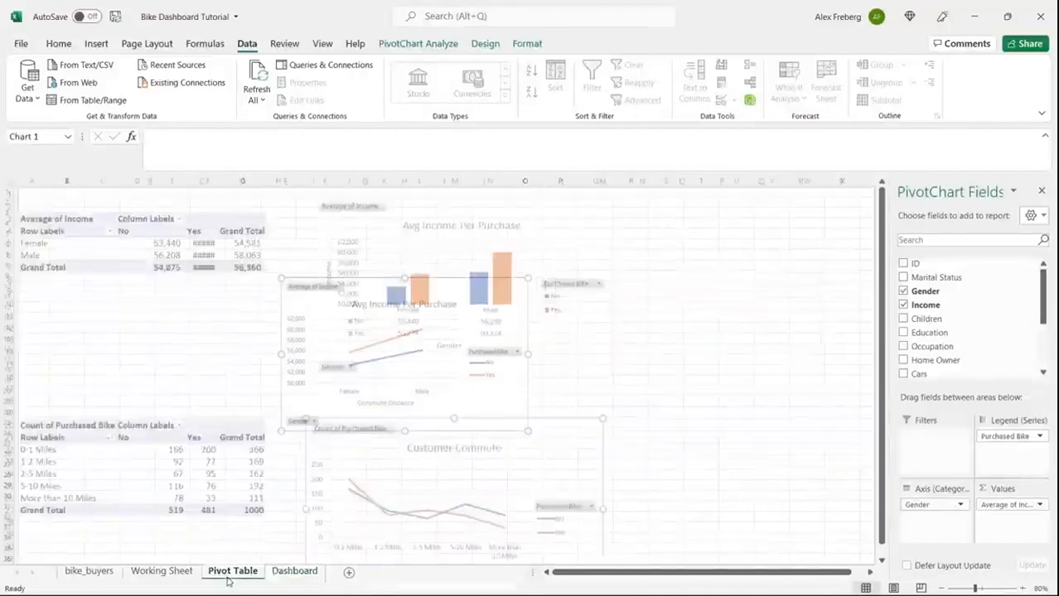
left_click(546, 216)
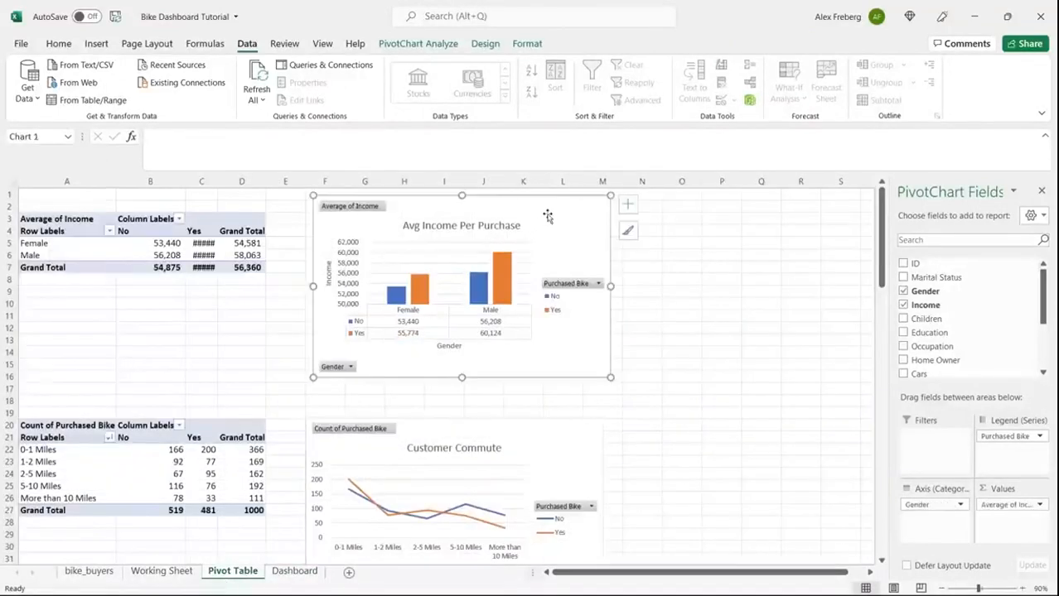
left_click(532, 452)
left_click(298, 573)
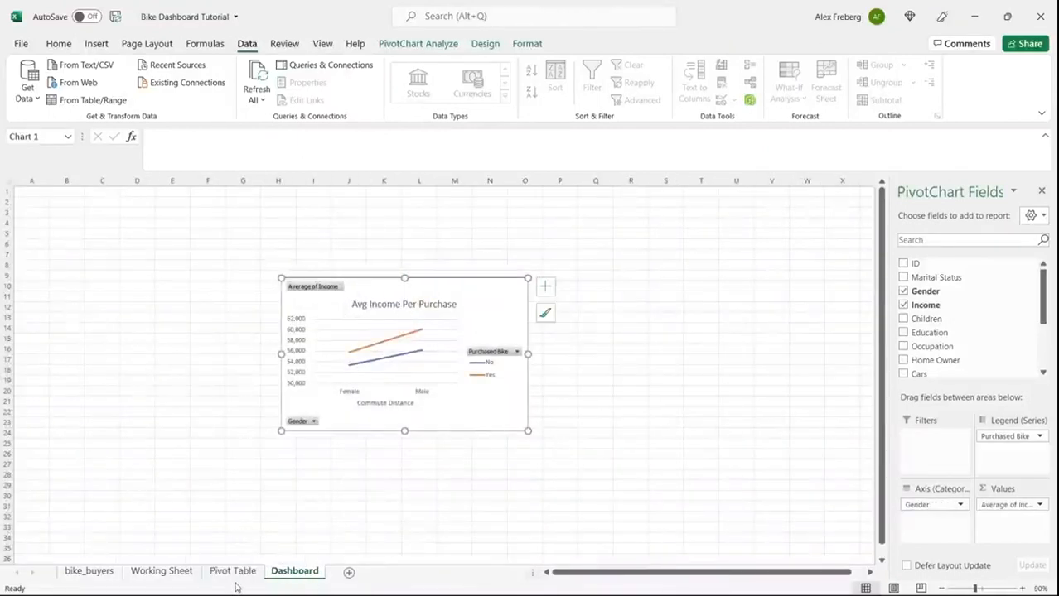
Copy the Customer Commute chart from the Pivot Table sheet and paste it at the empty cell G17 on the Dashboard.
left_click(233, 572)
left_click(520, 440)
right_click(519, 441)
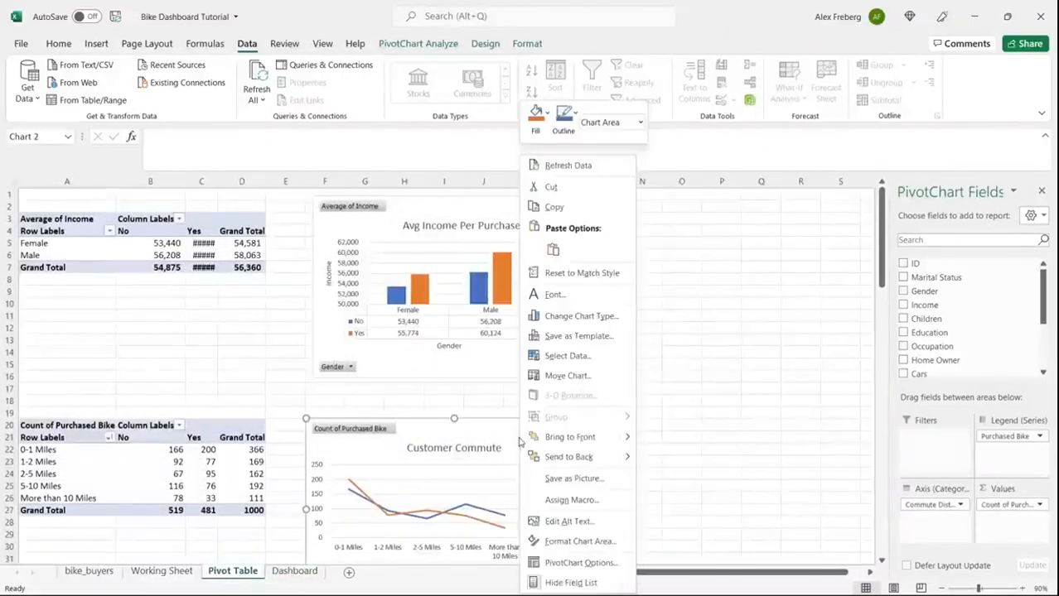
left_click(551, 207)
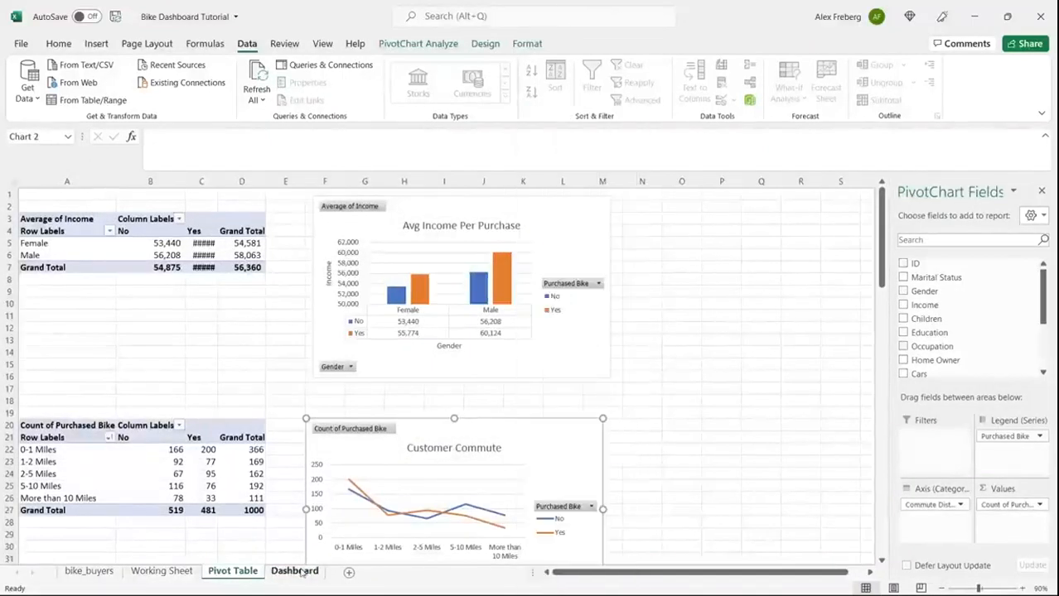
left_click(295, 572)
right_click(238, 359)
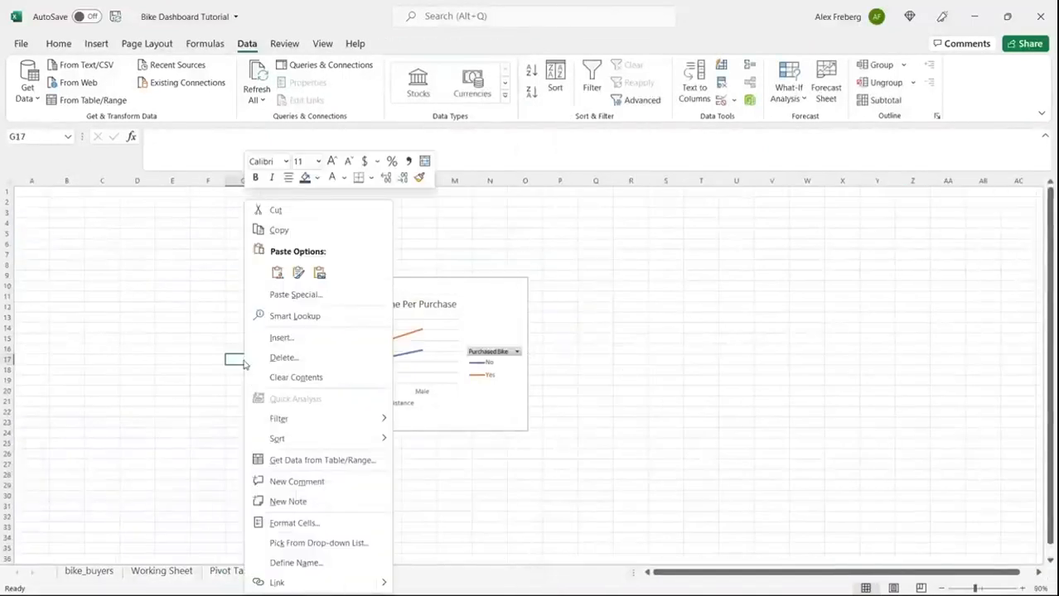
left_click(277, 272)
Move the Customer Commute chart to the right of the Avg Income Per Purchase chart.
left_click(336, 372)
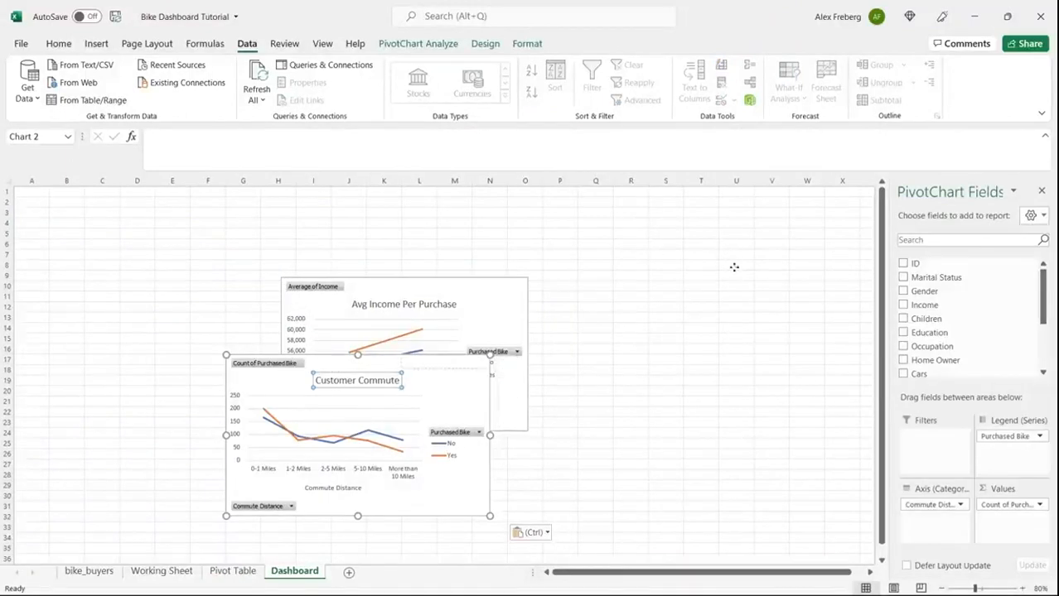
left_click(339, 361)
left_click_drag(327, 365, 640, 287)
left_click(425, 485)
Copy the Customer Age Brackets chart from the Pivot Table sheet to cell I29 of the Dashboard.
left_click(233, 571)
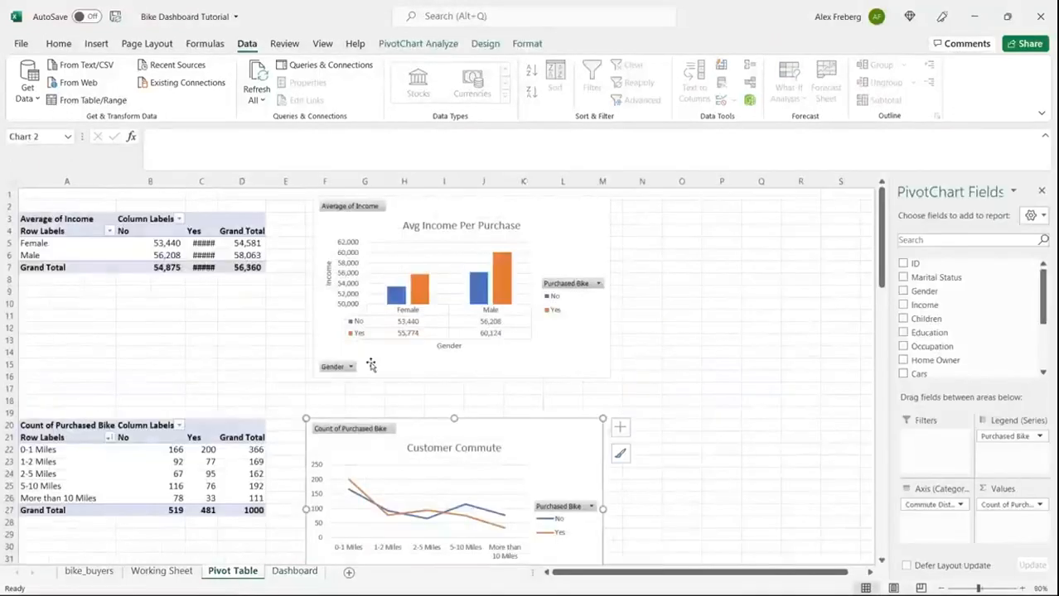
left_click(628, 416)
scroll(628, 417, "down", 10)
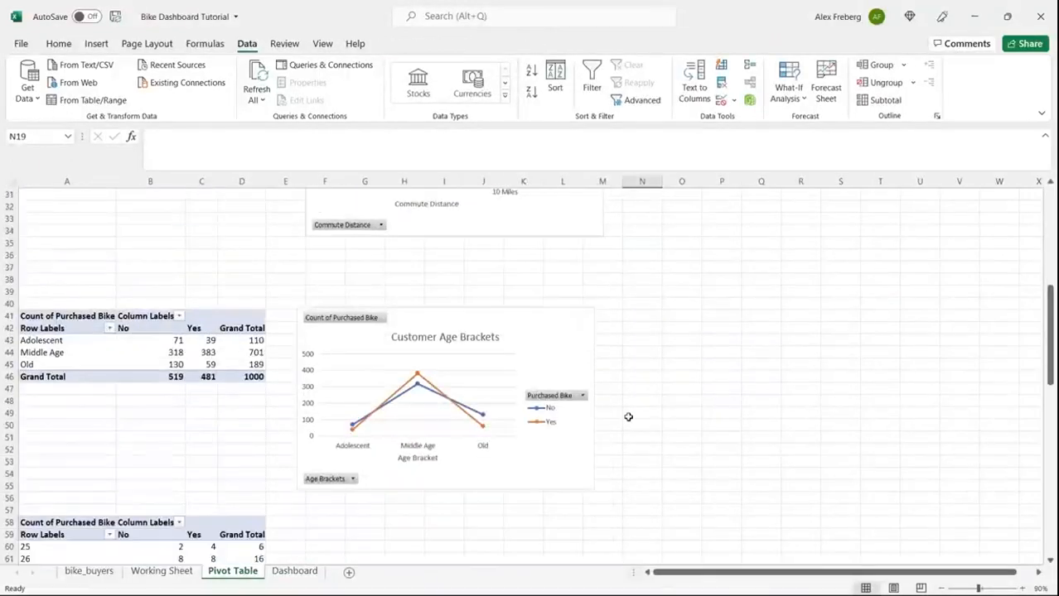
scroll(628, 417, "down", 2)
left_click(519, 259)
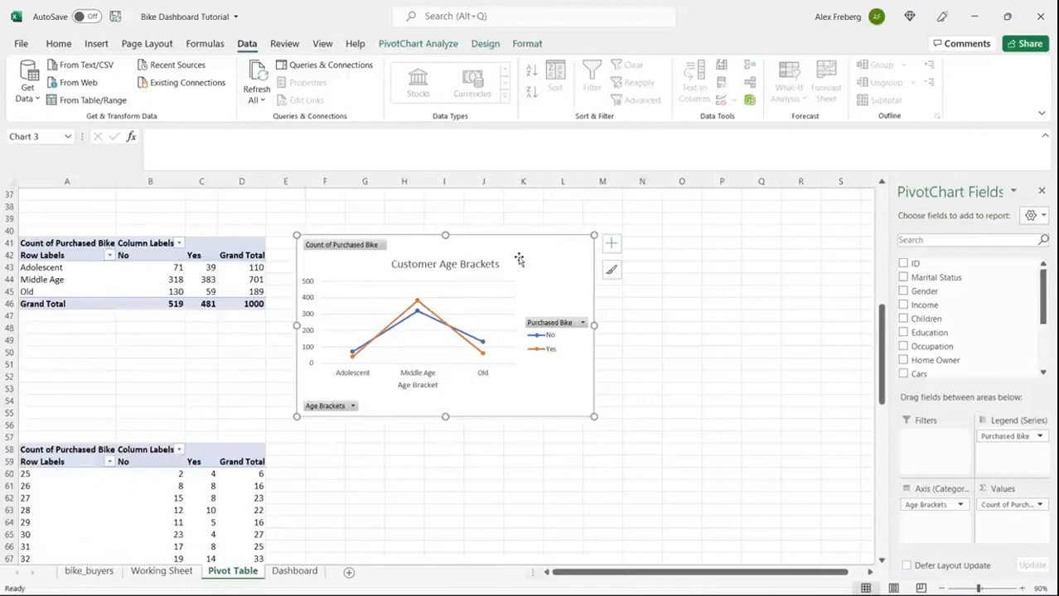
left_click(296, 570)
left_click(305, 483)
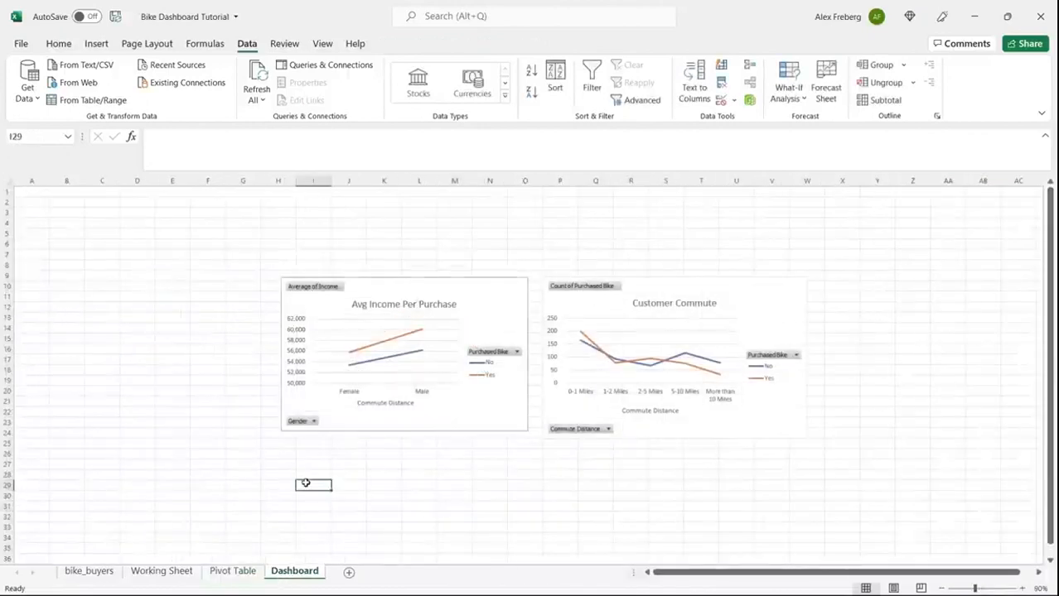
key("ctrl+v")
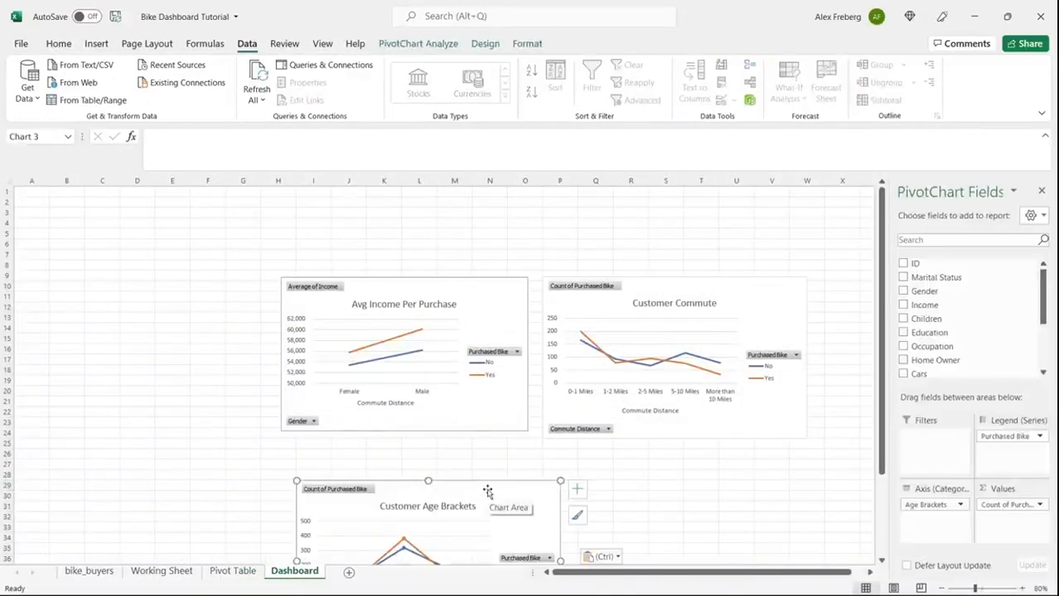
Spread the Dashboard charts out, with Avg Income Per Purchase at upper left, Customer Commute at right and Customer Age Brackets below between them.
left_click_drag(397, 279, 359, 223)
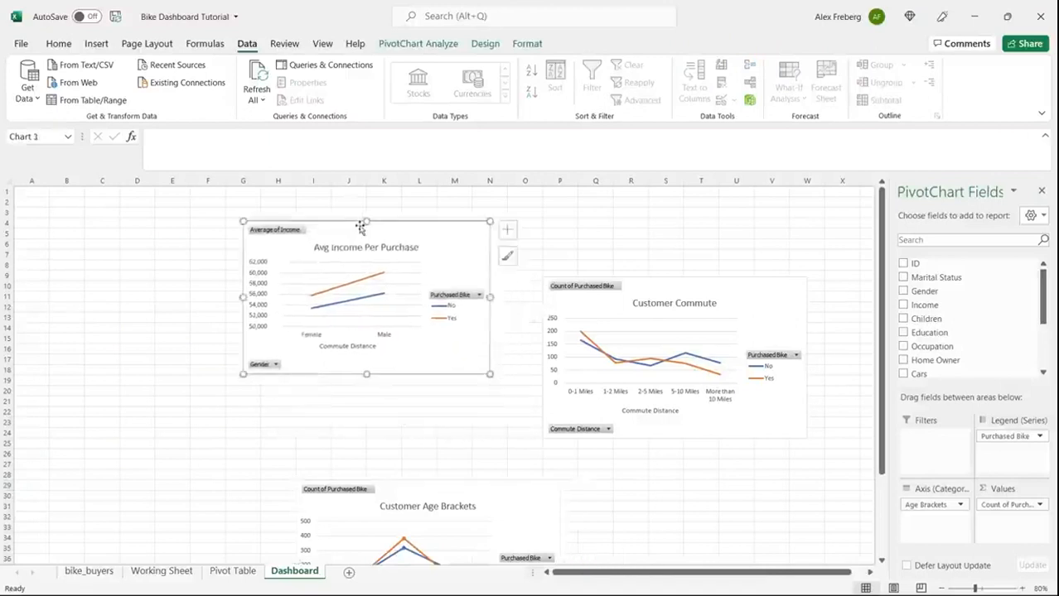
left_click_drag(454, 492, 360, 408)
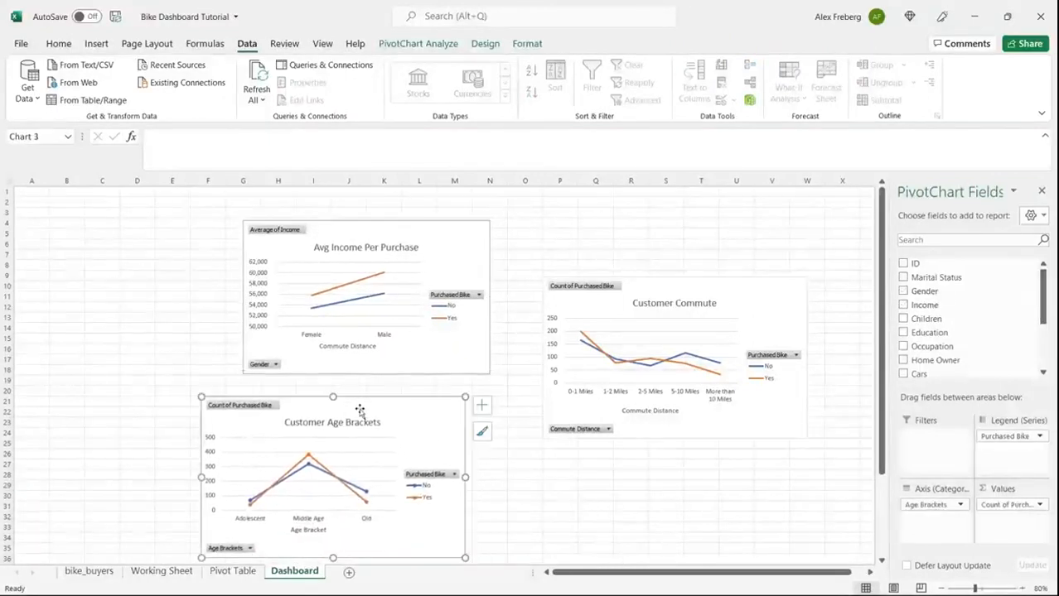
left_click_drag(683, 288, 645, 239)
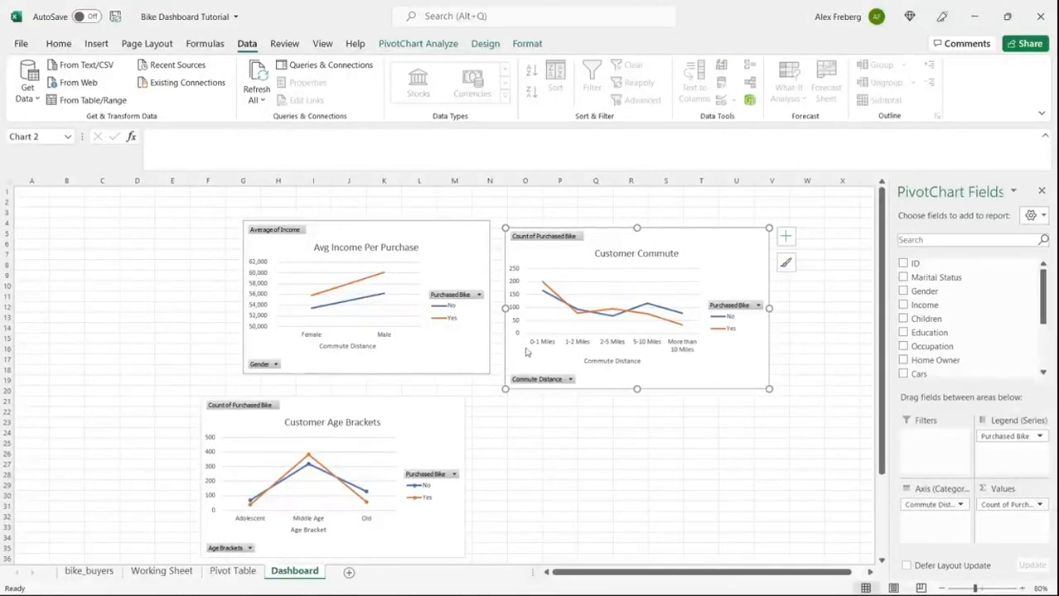
left_click_drag(427, 409, 586, 453)
left_click_drag(658, 241, 738, 289)
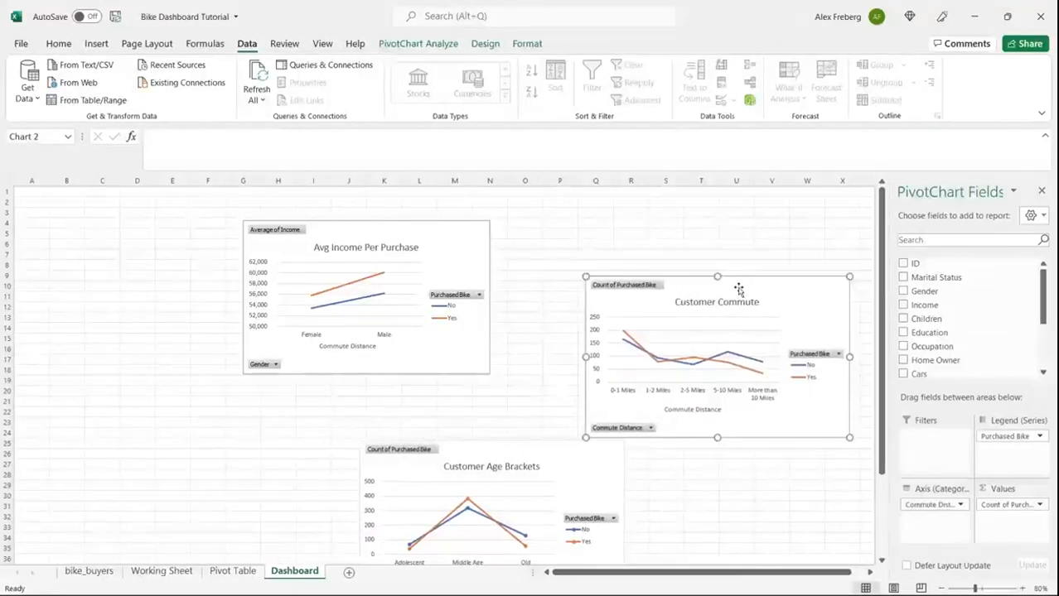
Copy the column-style Avg Income Per Purchase chart from the Pivot Table sheet and paste it at cell D19 on the Dashboard.
left_click(439, 237)
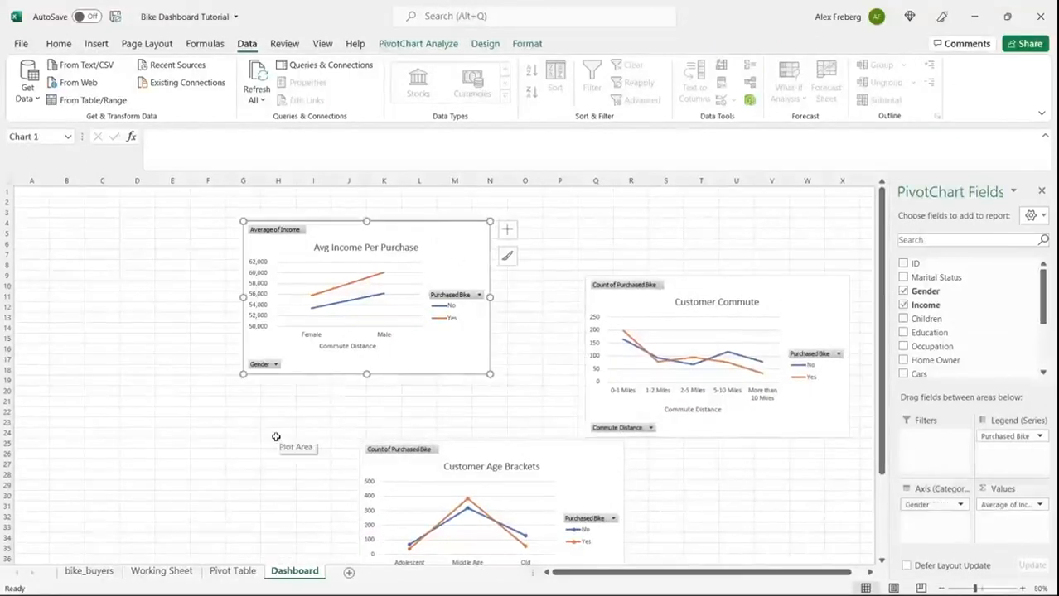
key("ctrl+Page_Up")
scroll(308, 399, "up", 10)
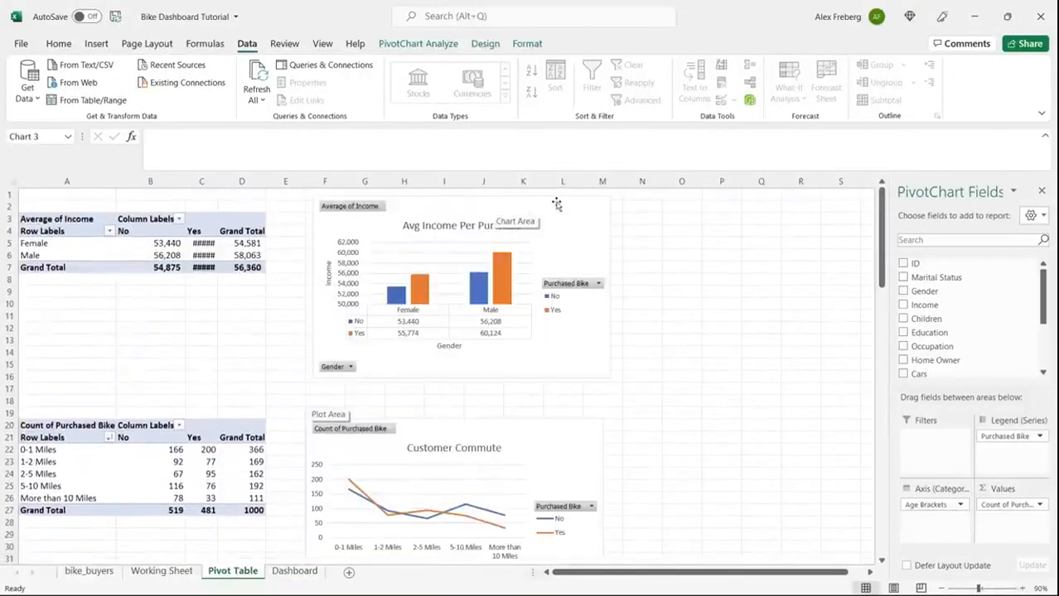
right_click(557, 204)
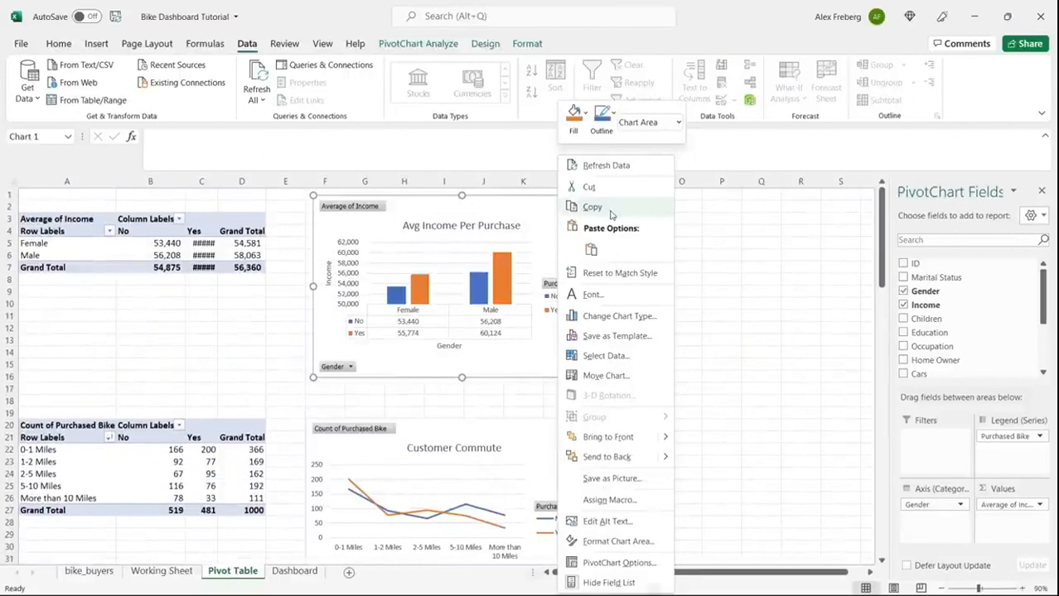
left_click(611, 208)
left_click(295, 571)
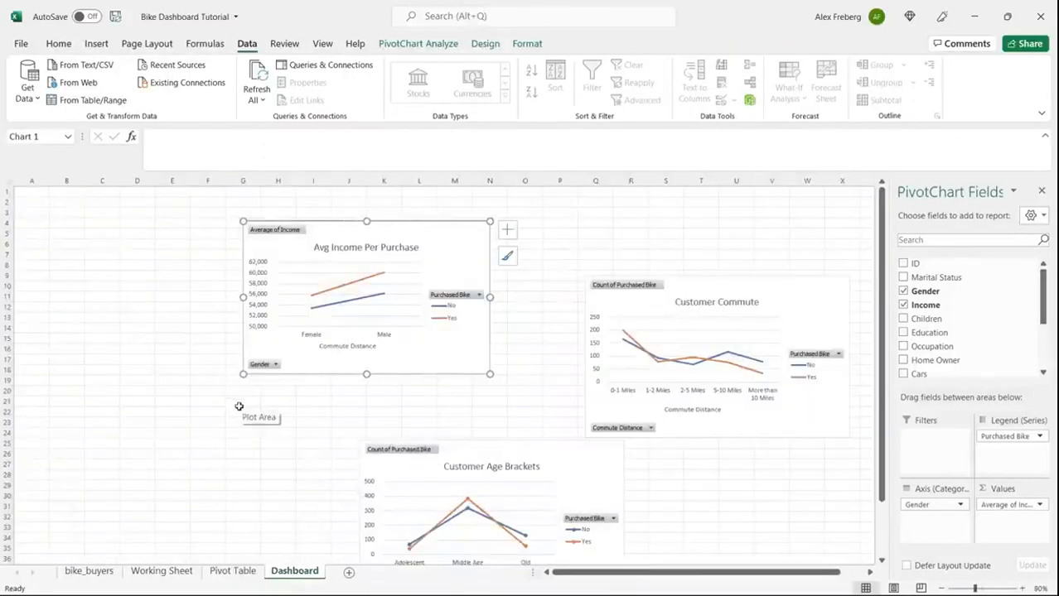
left_click(146, 383)
right_click(146, 383)
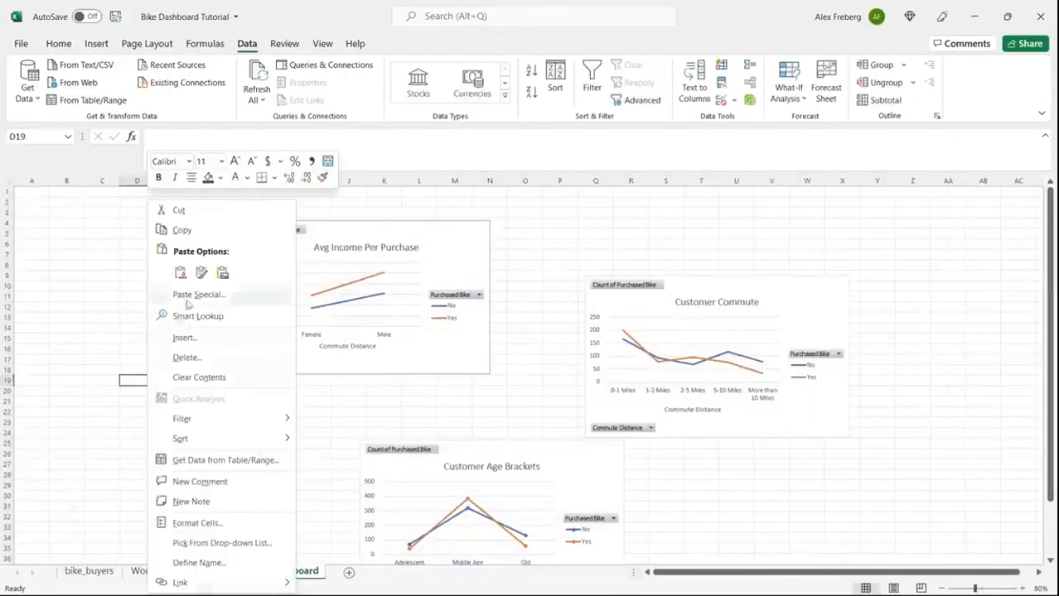
left_click(181, 276)
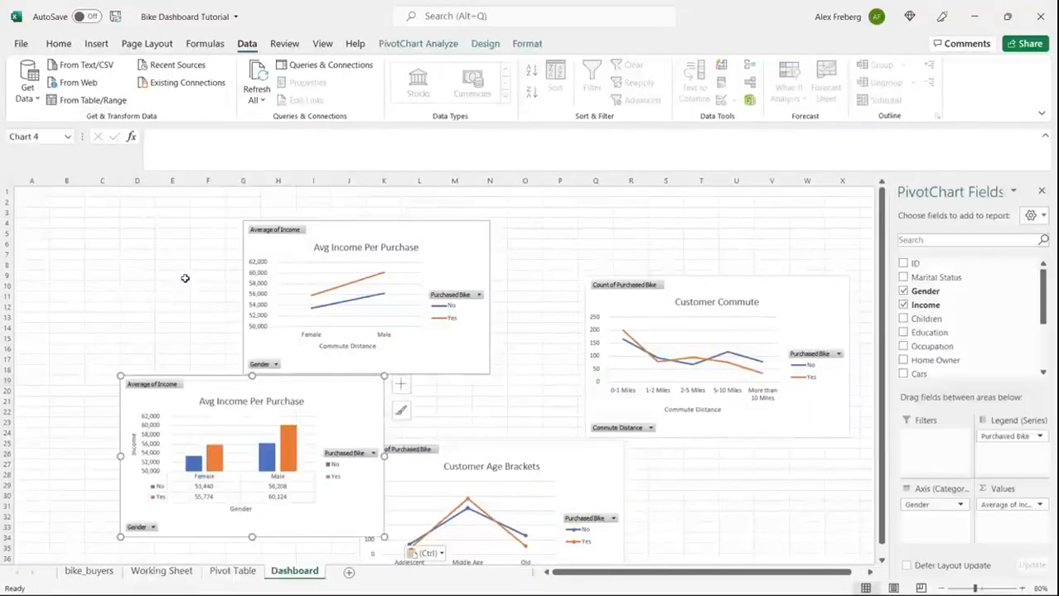
Delete the old line-style Avg Income Per Purchase chart and move the column version beside the Customer Commute chart.
left_click(332, 241)
left_click(338, 230)
key("Delete")
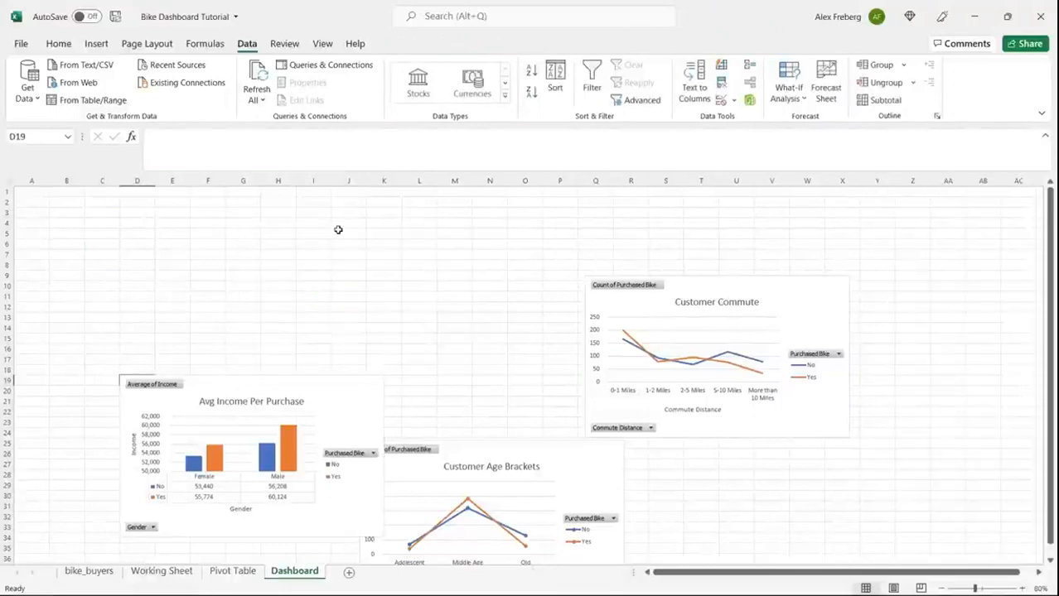
left_click_drag(314, 393, 493, 285)
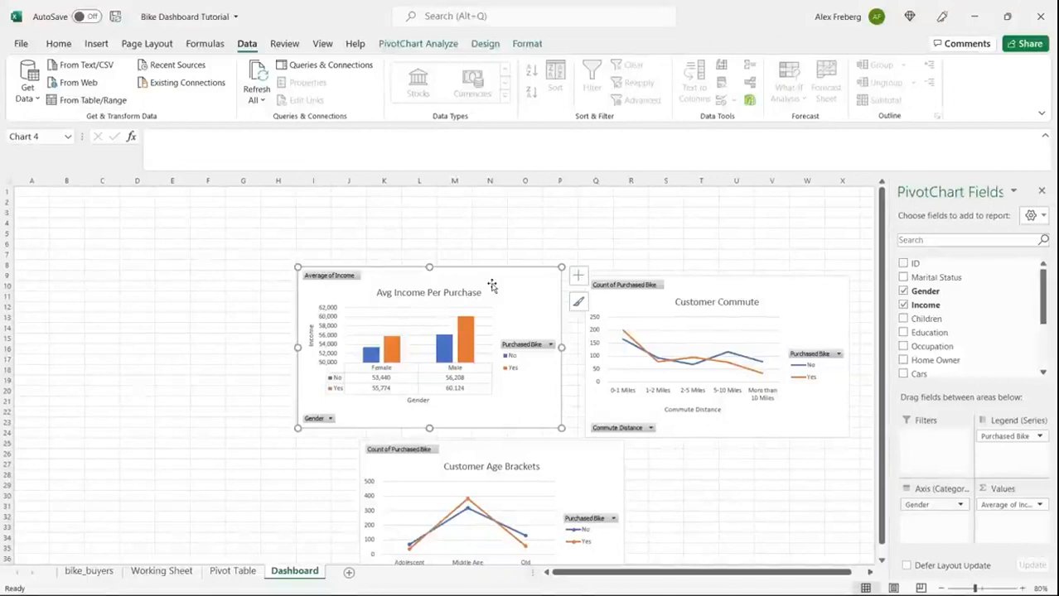
left_click(207, 307)
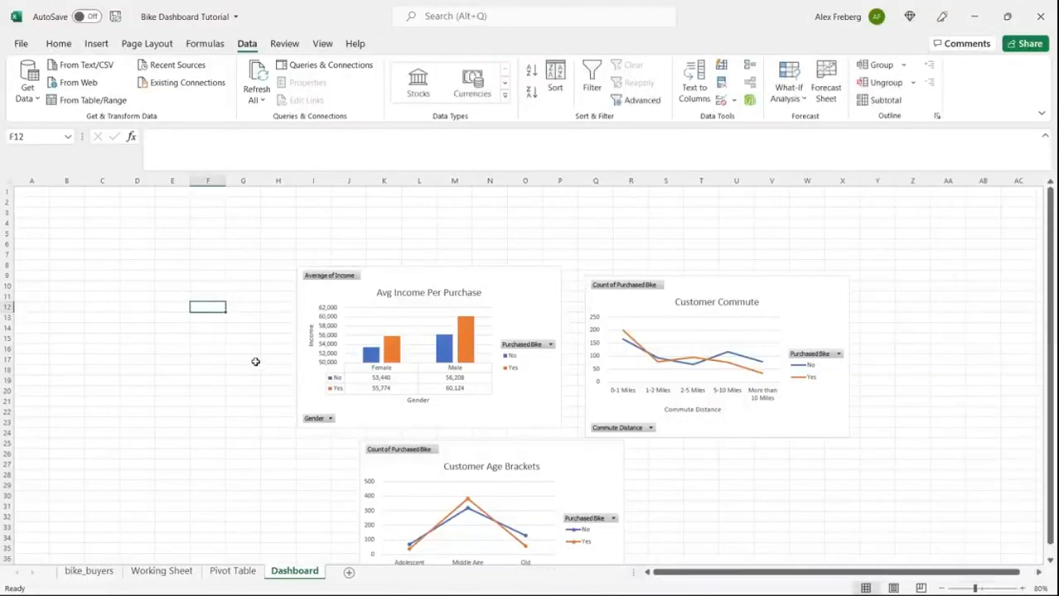
Turn off the gridlines on the Dashboard sheet.
left_click(10, 180)
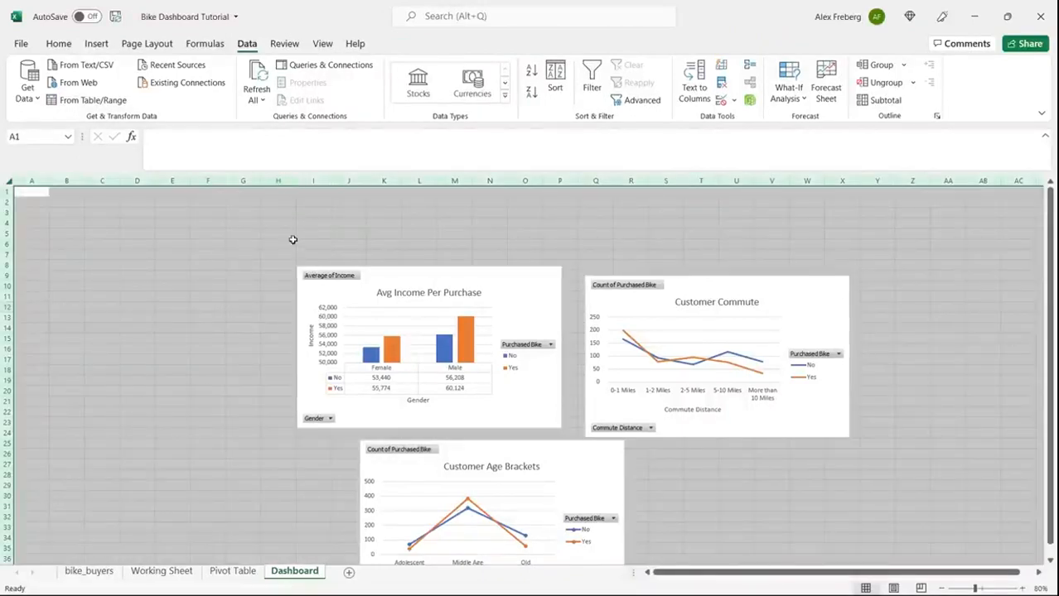
left_click(322, 46)
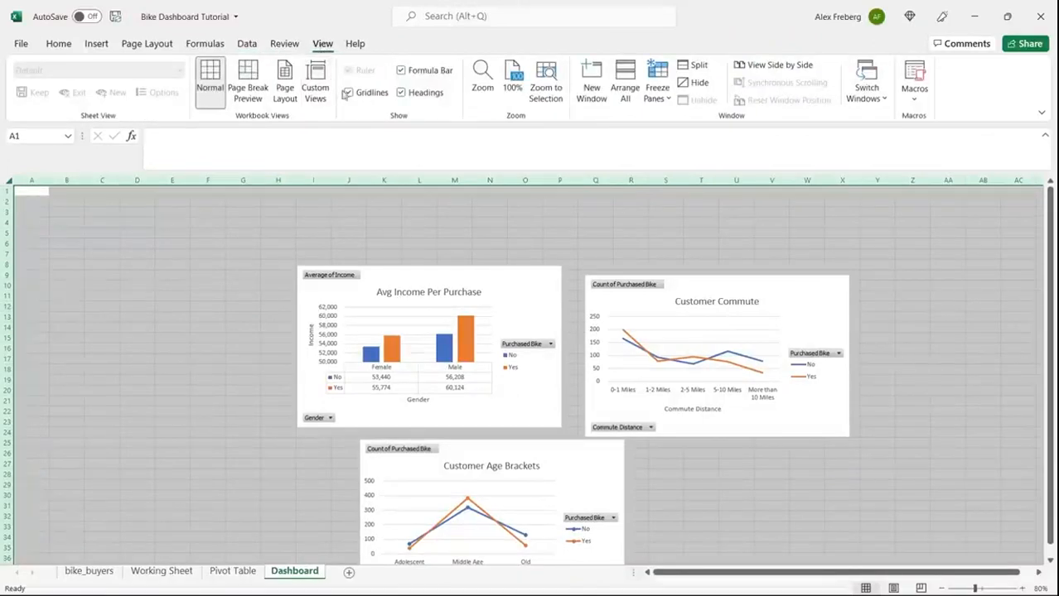
left_click(348, 93)
left_click(313, 222)
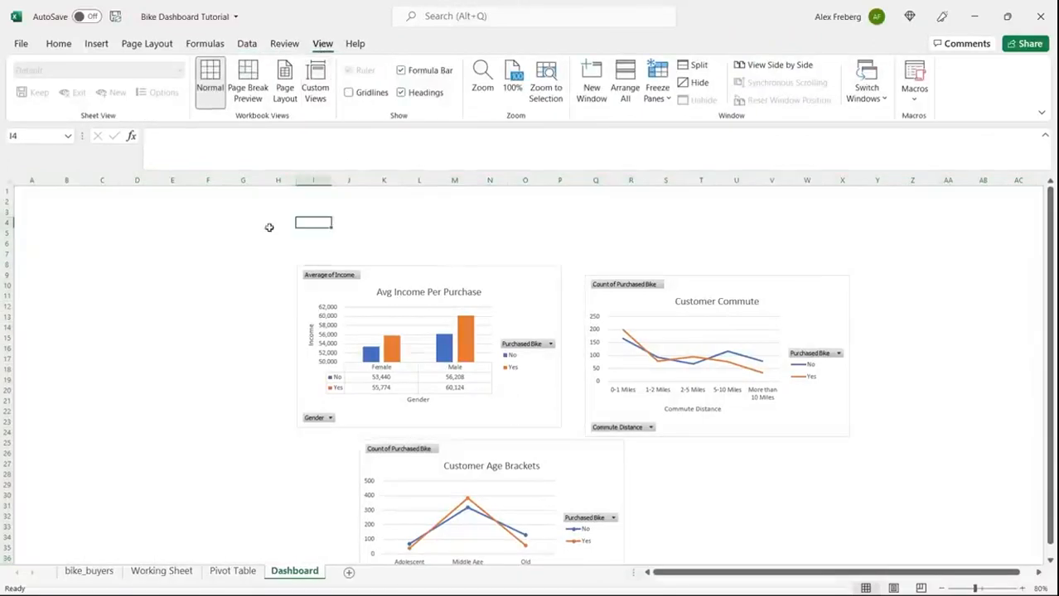
Fill the range A1:O6 on the Dashboard with the standard blue color.
left_click_drag(32, 191, 526, 239)
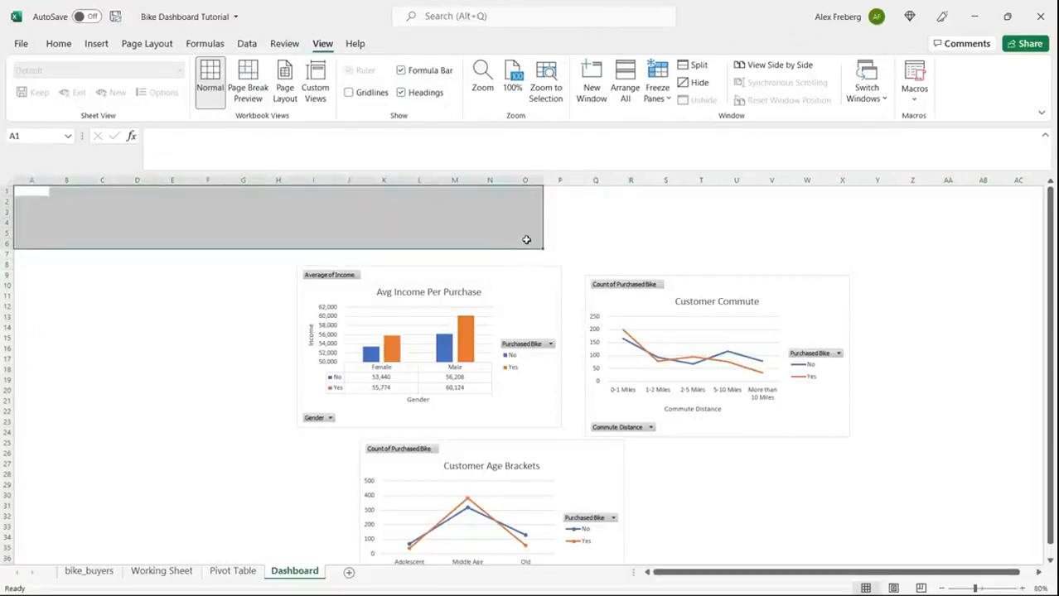
left_click(58, 43)
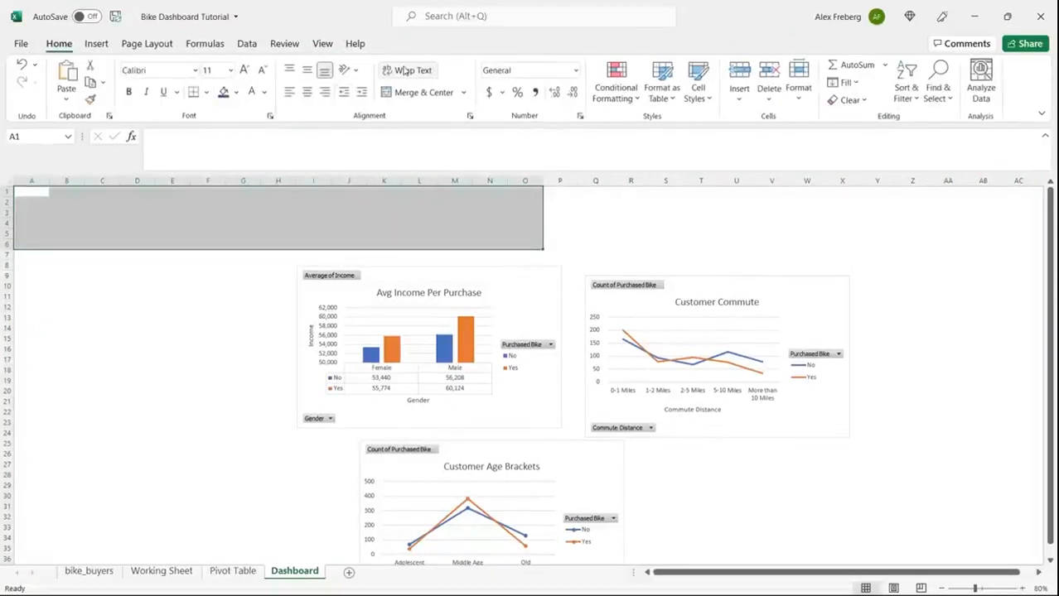
left_click(236, 93)
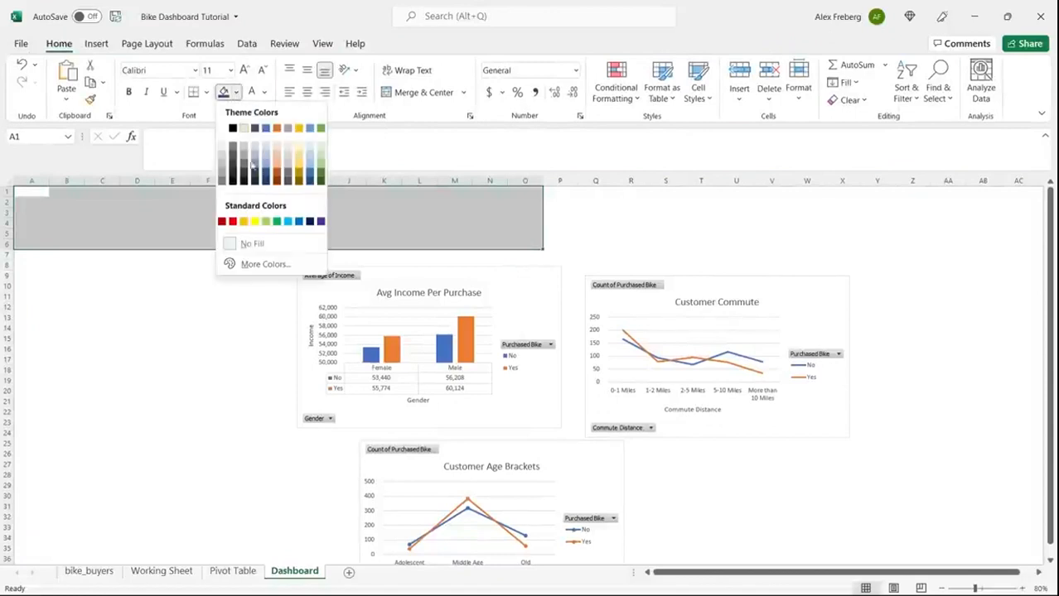
left_click(300, 222)
left_click(258, 216)
Merge and center the blue range A1:O6 and enter the title "Bike Sales Dashboard" in it.
left_click_drag(27, 192, 519, 244)
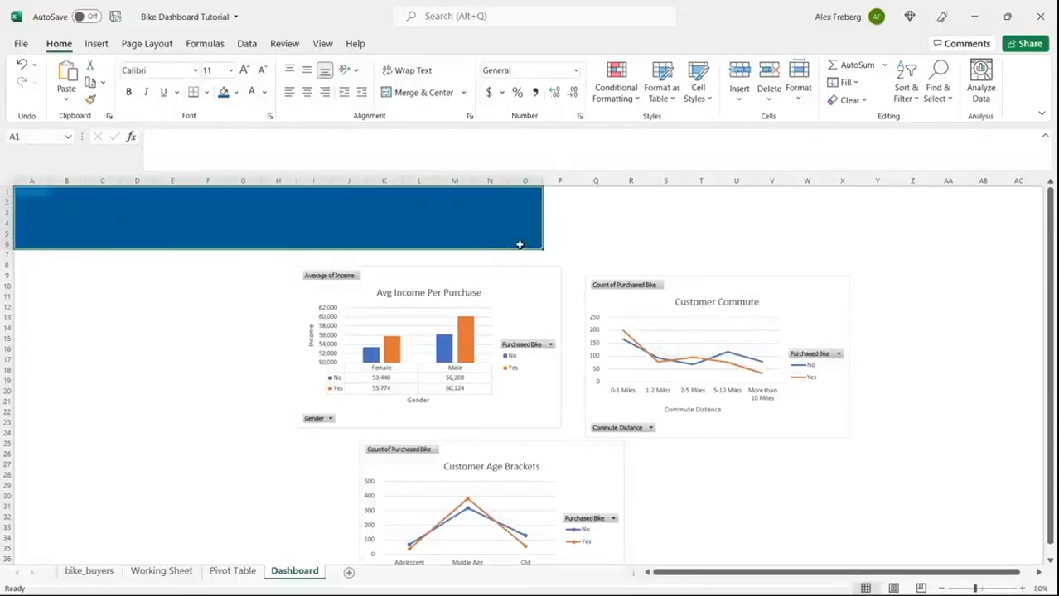
left_click(401, 94)
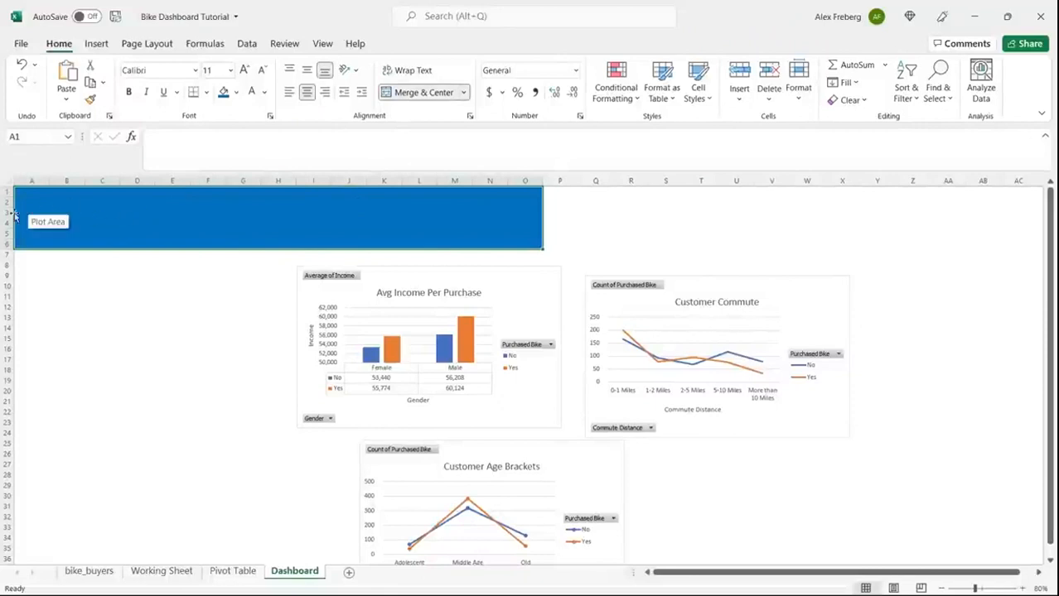
double_click(271, 217)
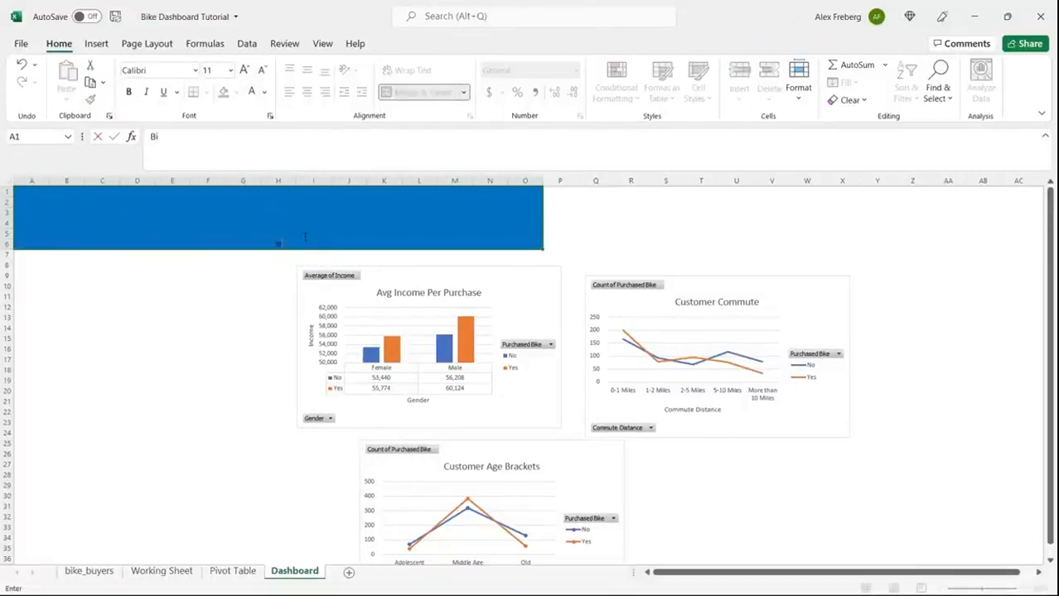
type("Bike Sales")
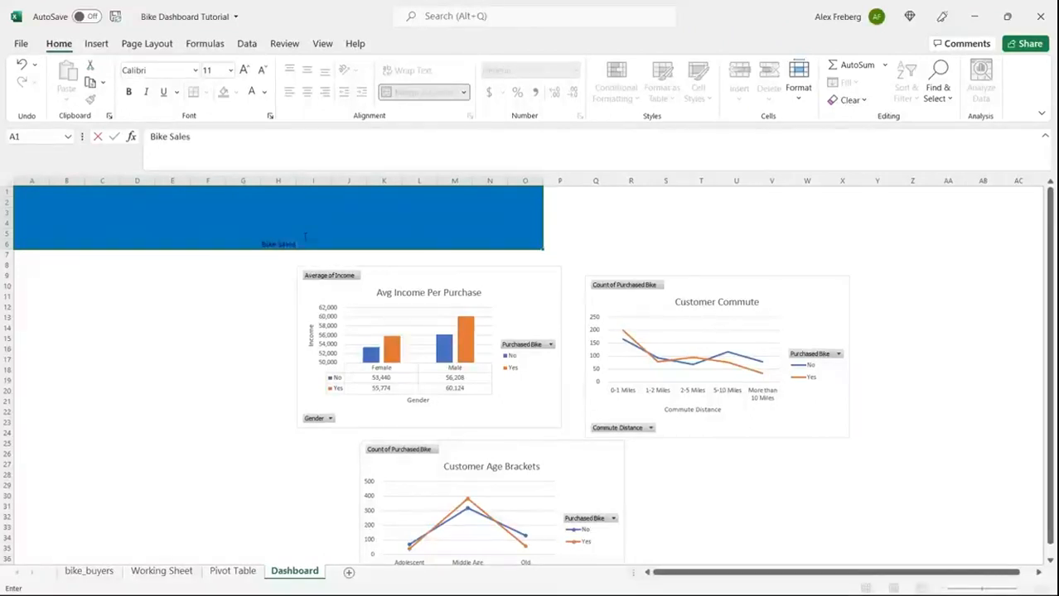
type(" Dashboard")
key("ctrl+Return")
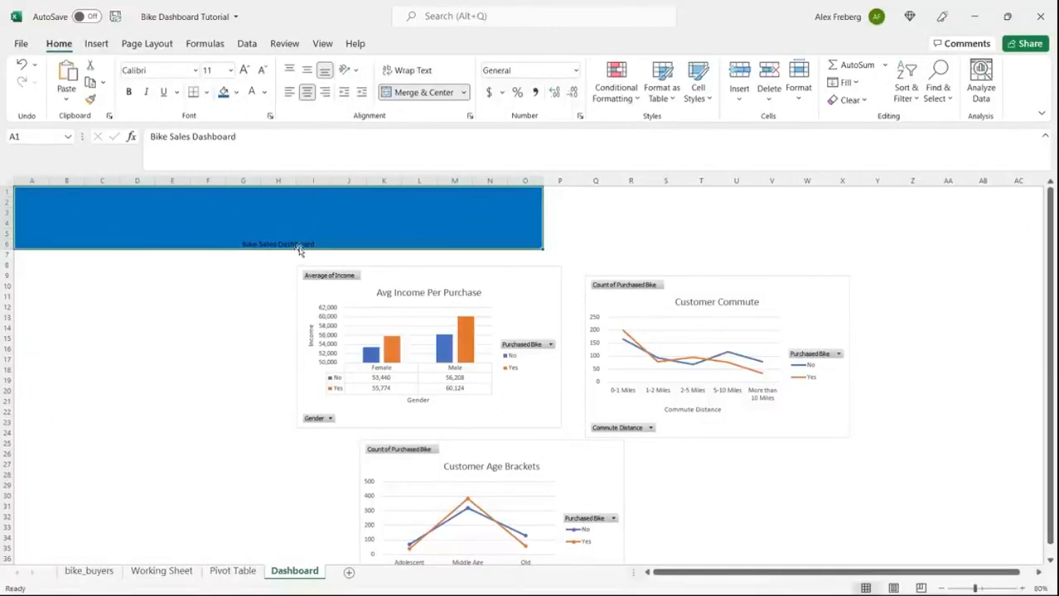
Format the Bike Sales Dashboard title text in white, size 48 and bold.
double_click(302, 244)
triple_click(302, 244)
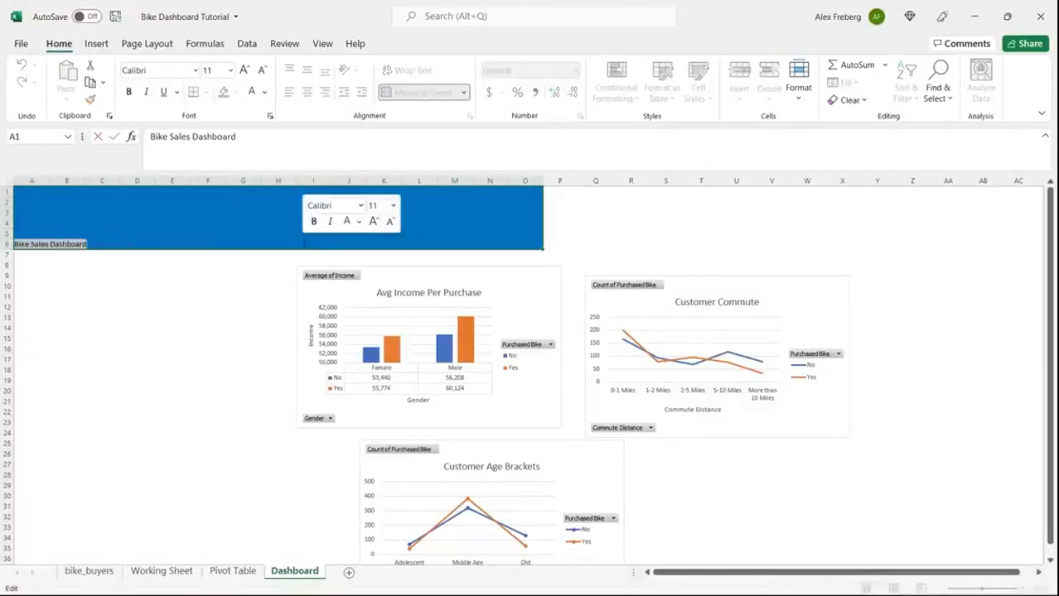
left_click(261, 93)
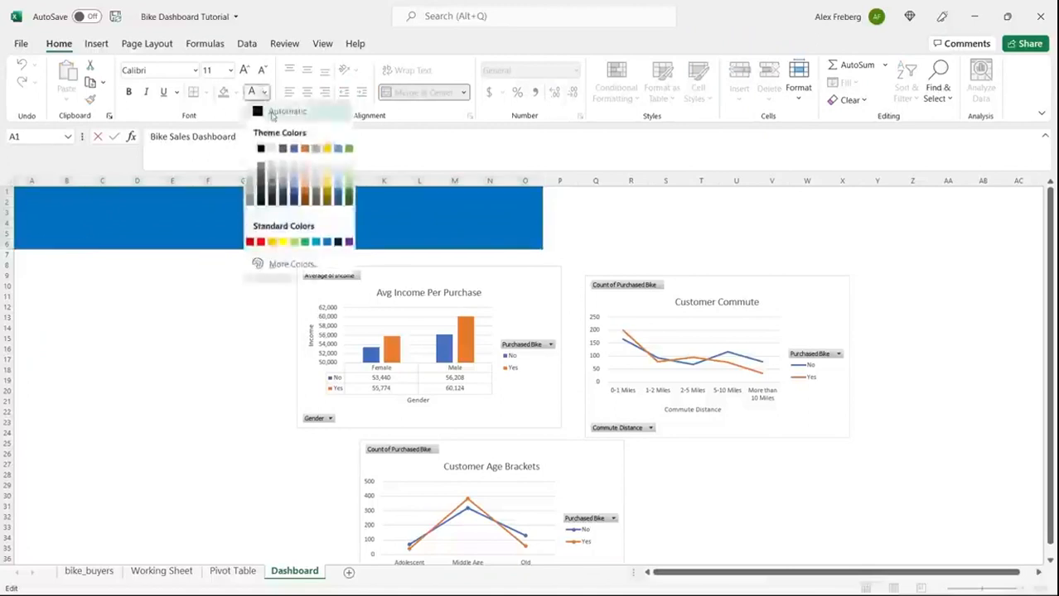
left_click(251, 147)
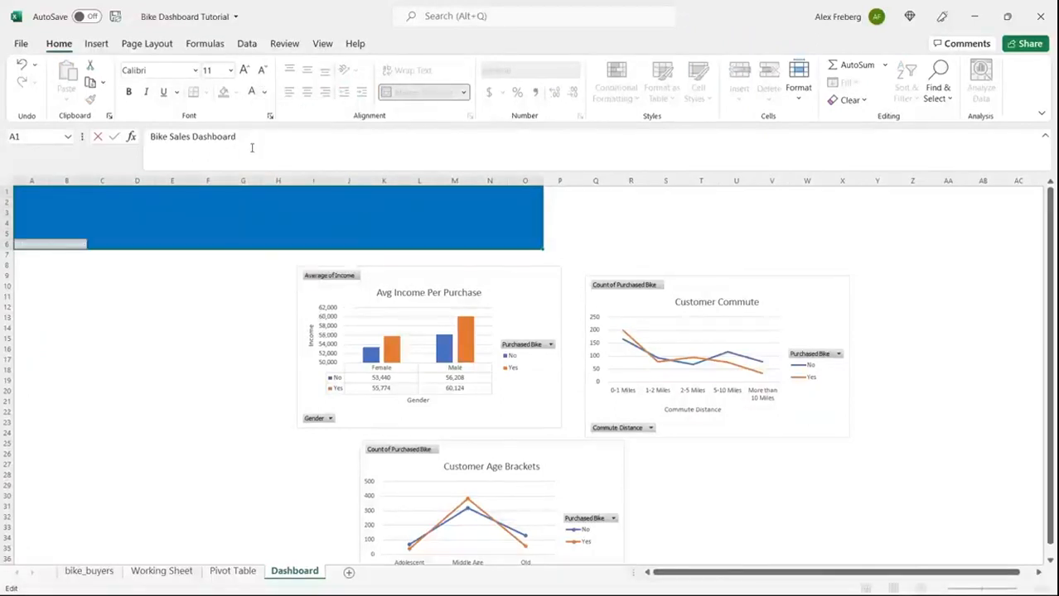
left_click(231, 71)
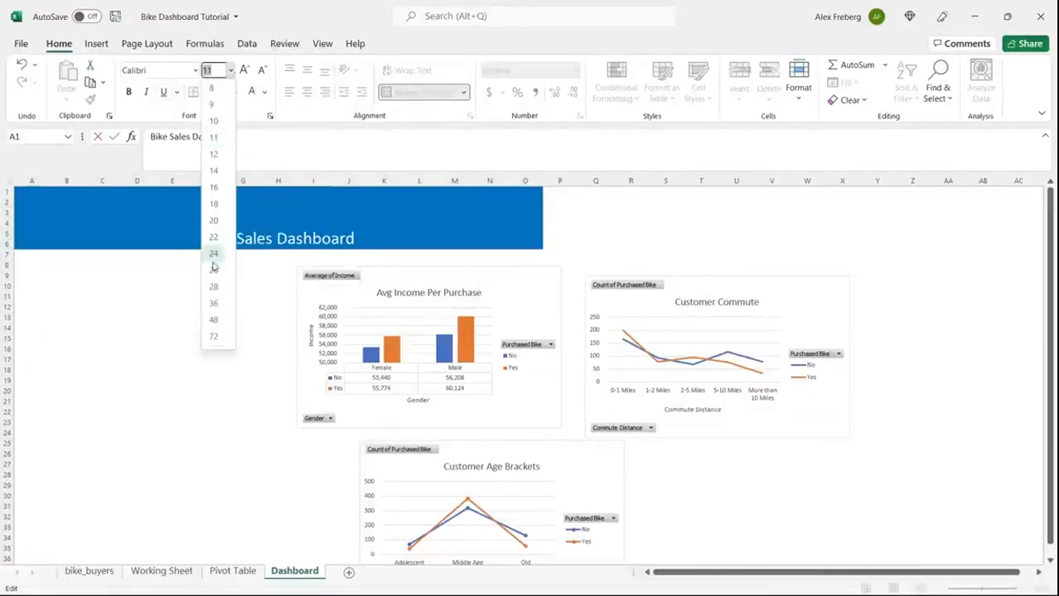
left_click(215, 321)
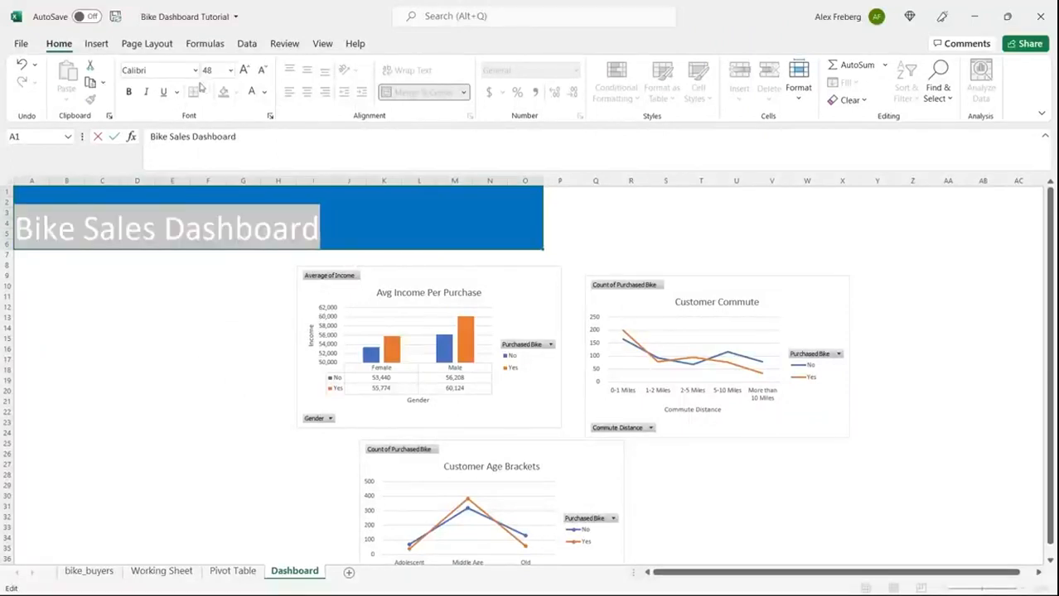
left_click(130, 92)
left_click(299, 257)
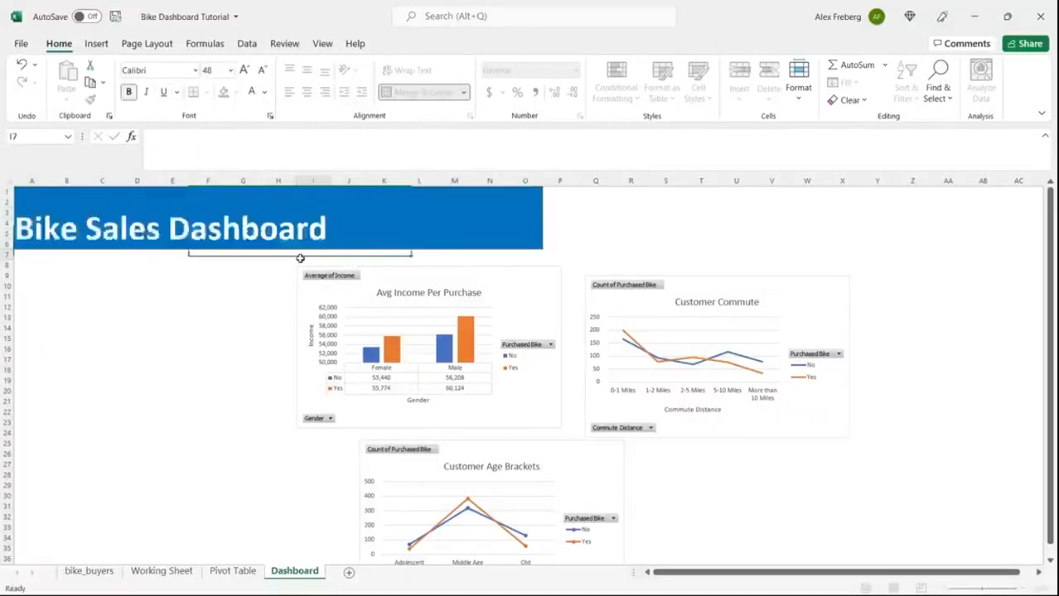
Vertically center the Bike Sales Dashboard title within its merged banner cell.
double_click(311, 233)
triple_click(312, 233)
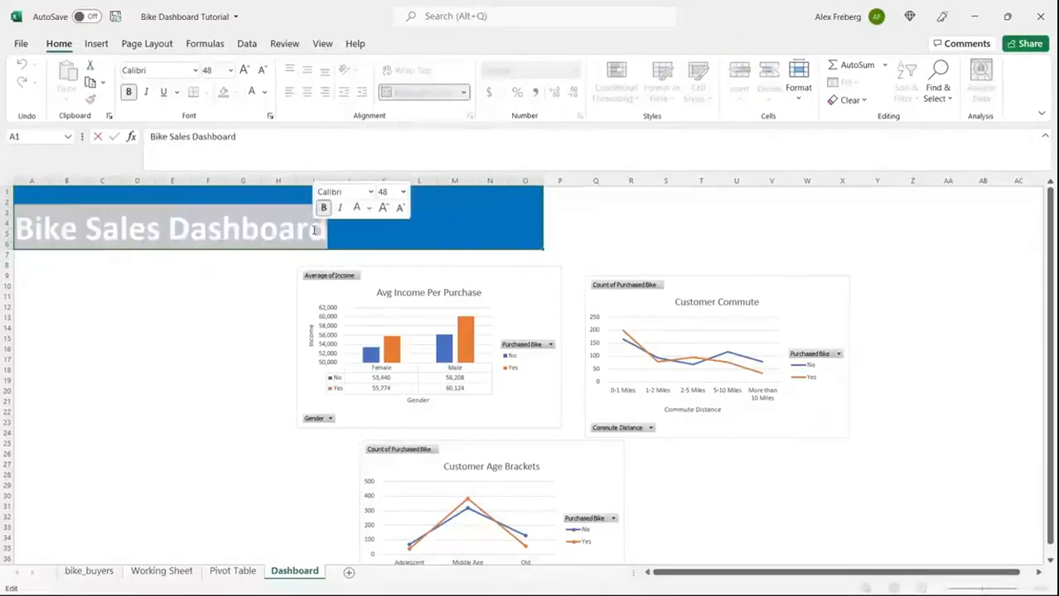
left_click(253, 308)
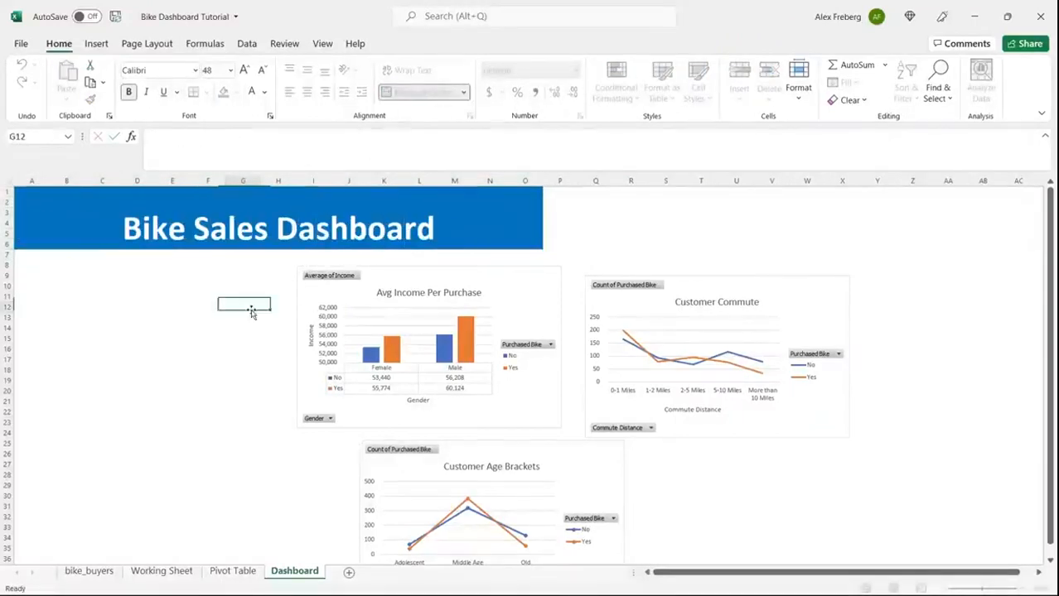
left_click(286, 238)
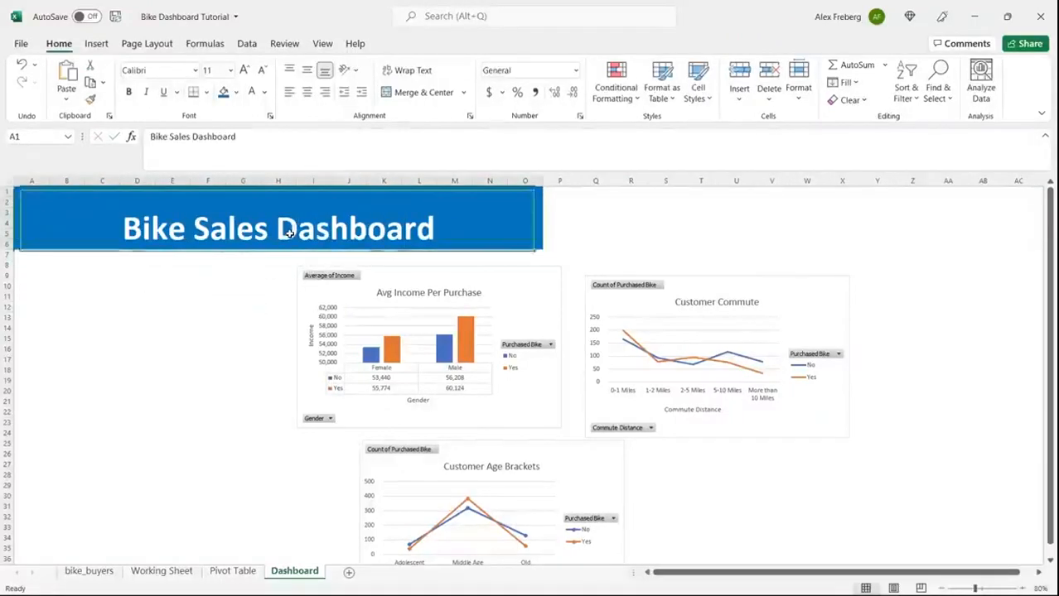
left_click(310, 71)
left_click(186, 318)
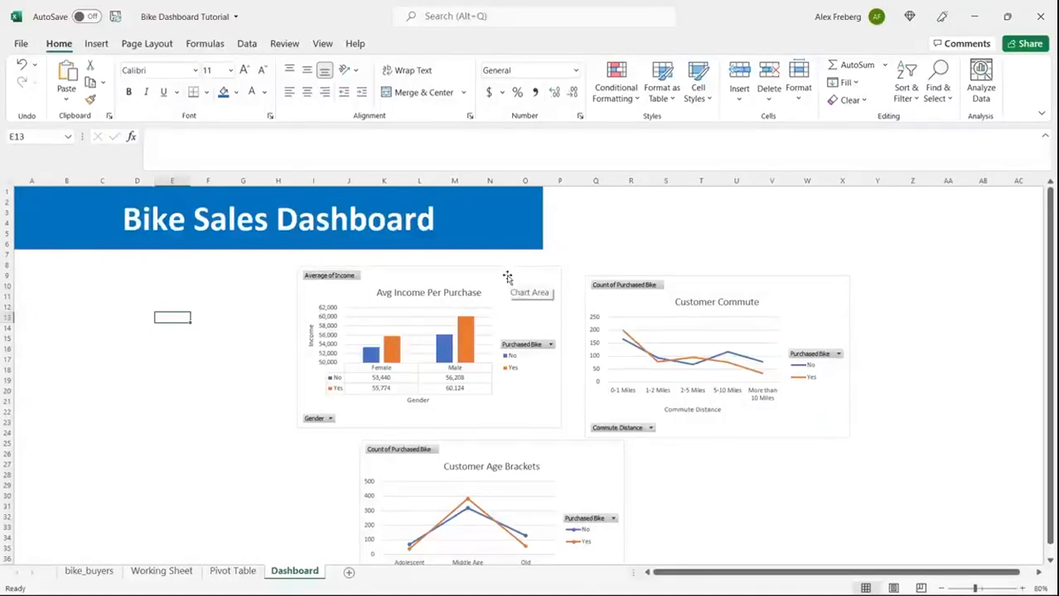
Move the Avg Income Per Purchase chart directly under the banner and shrink it to about columns D to I, rows 7 to 20.
left_click_drag(506, 274, 322, 260)
left_click_drag(379, 412, 338, 390)
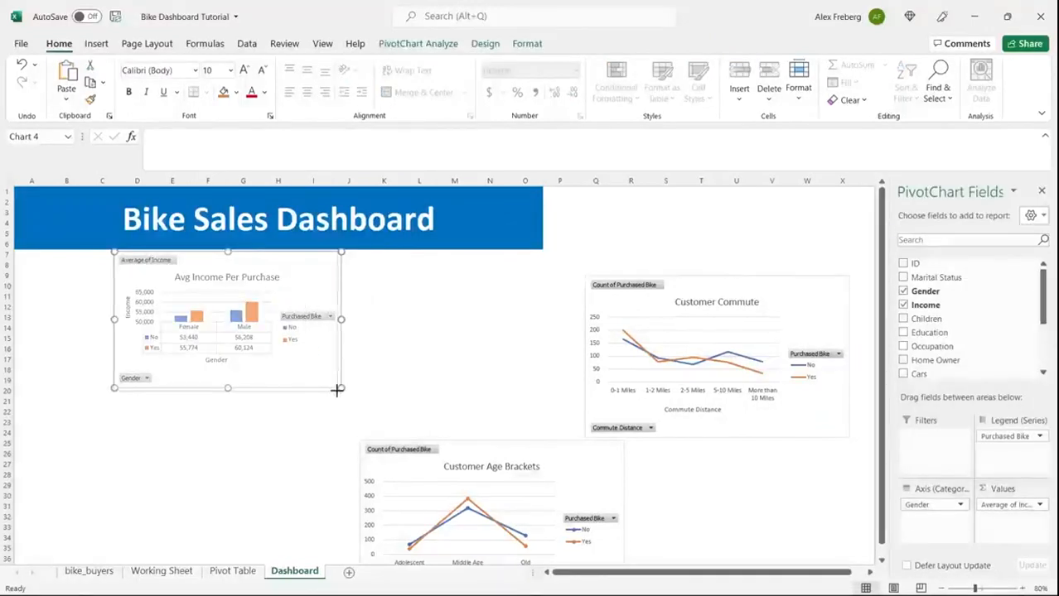
Place the Customer Age Brackets chart to the right of Avg Income Per Purchase and the Customer Commute chart below it.
left_click(721, 284)
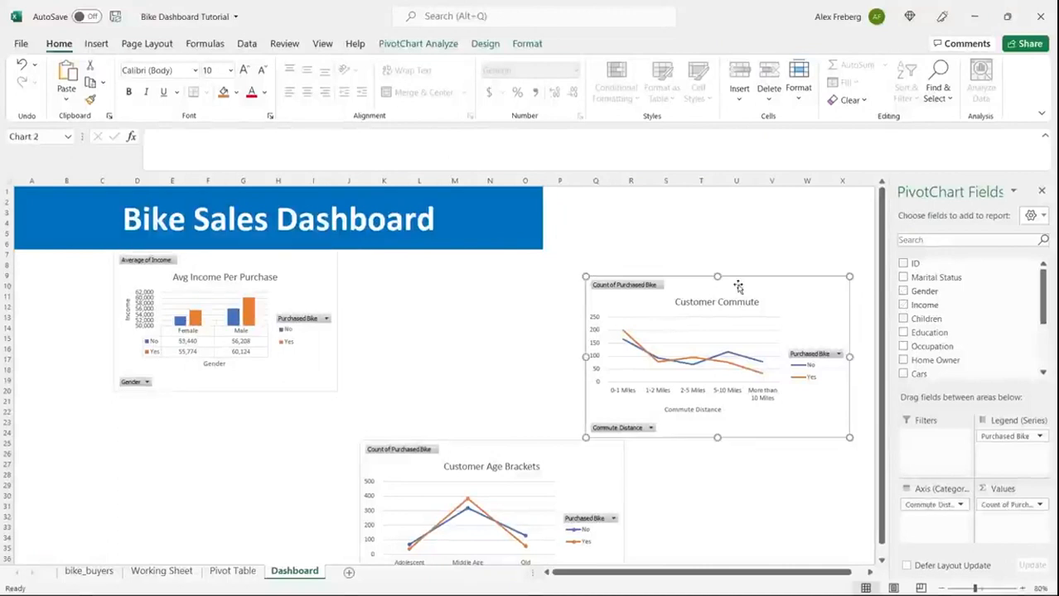
left_click_drag(762, 293, 601, 283)
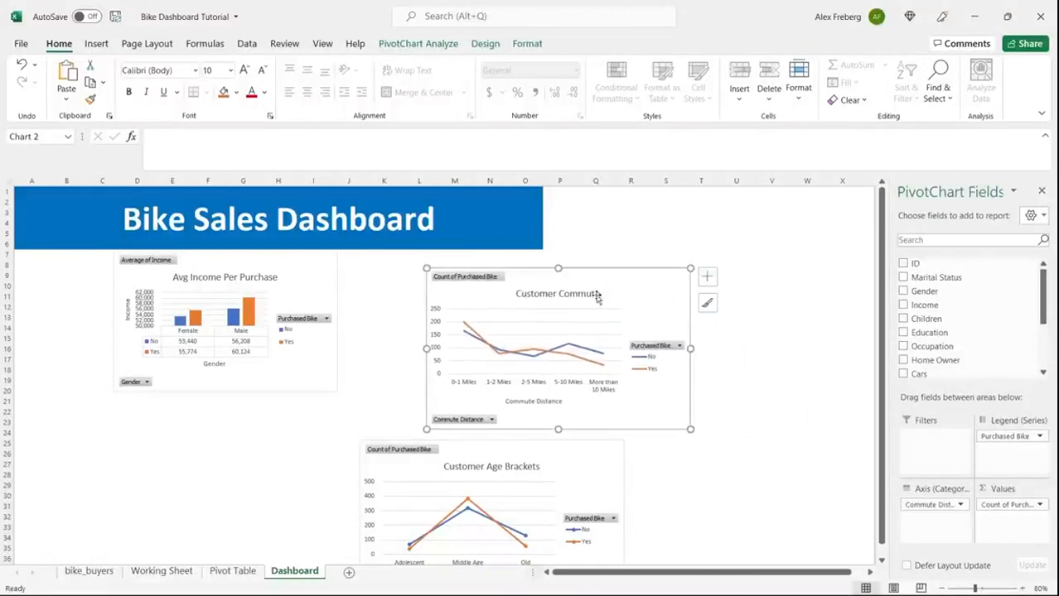
left_click_drag(570, 454, 775, 271)
left_click(543, 285)
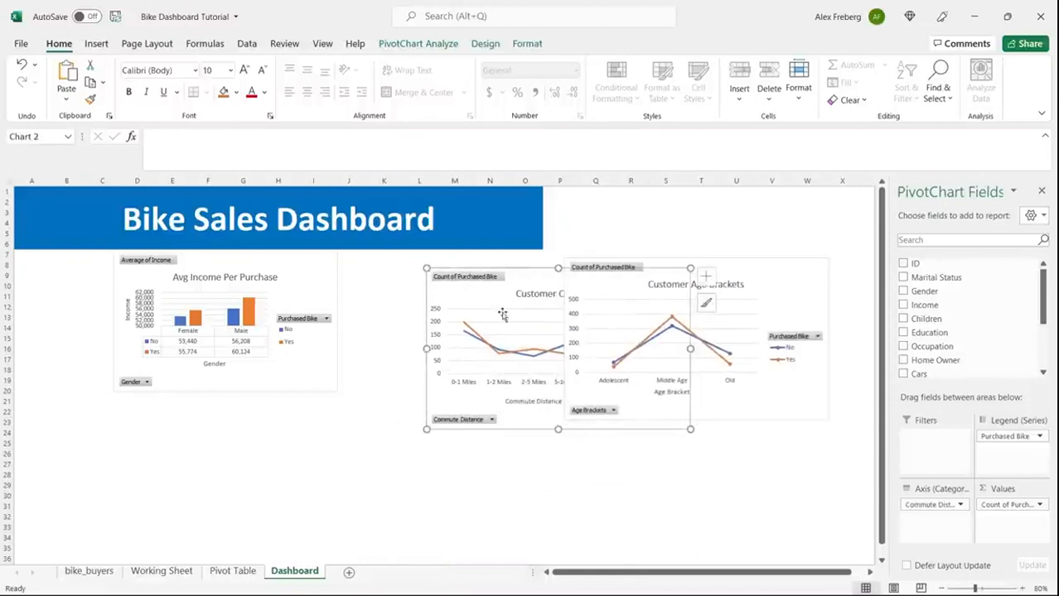
left_click_drag(520, 282, 210, 461)
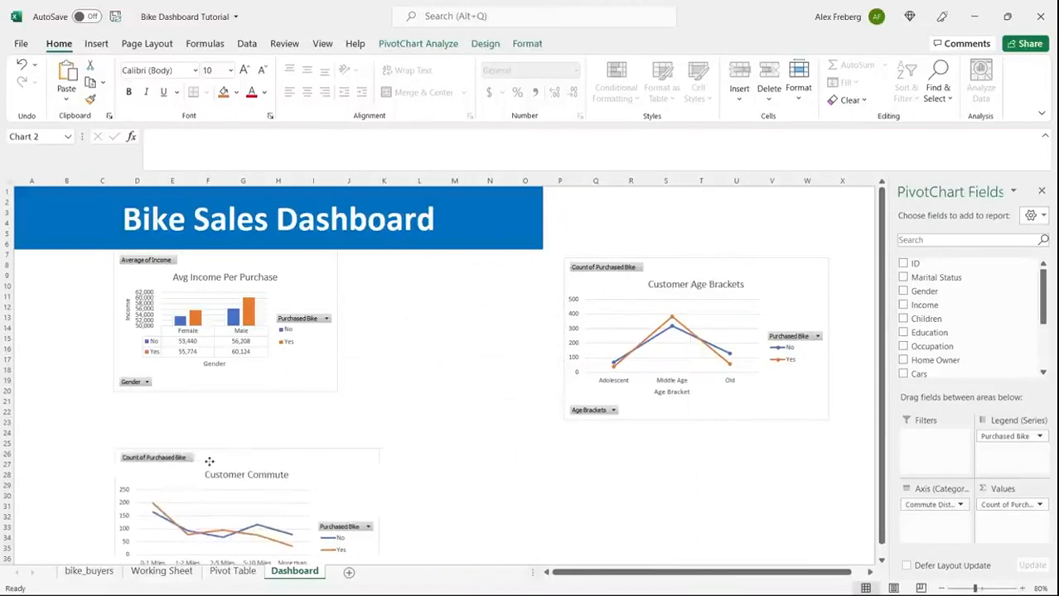
Move the Customer Age Brackets chart beside Avg Income Per Purchase and shrink it to about columns J to O, rows 7 to 20.
left_click_drag(693, 267, 471, 259)
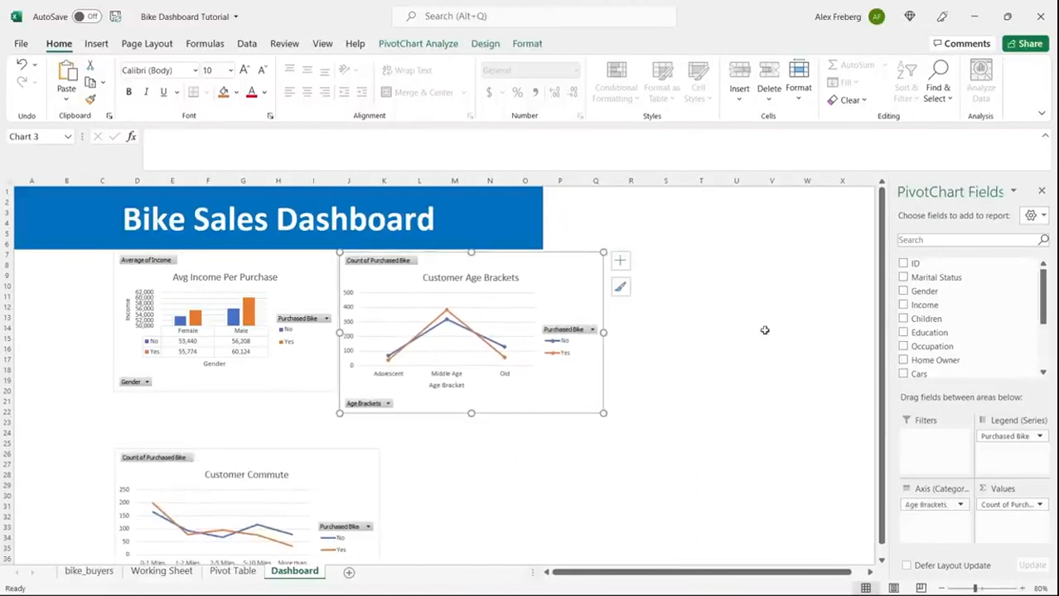
left_click(1021, 588)
left_click(1021, 588)
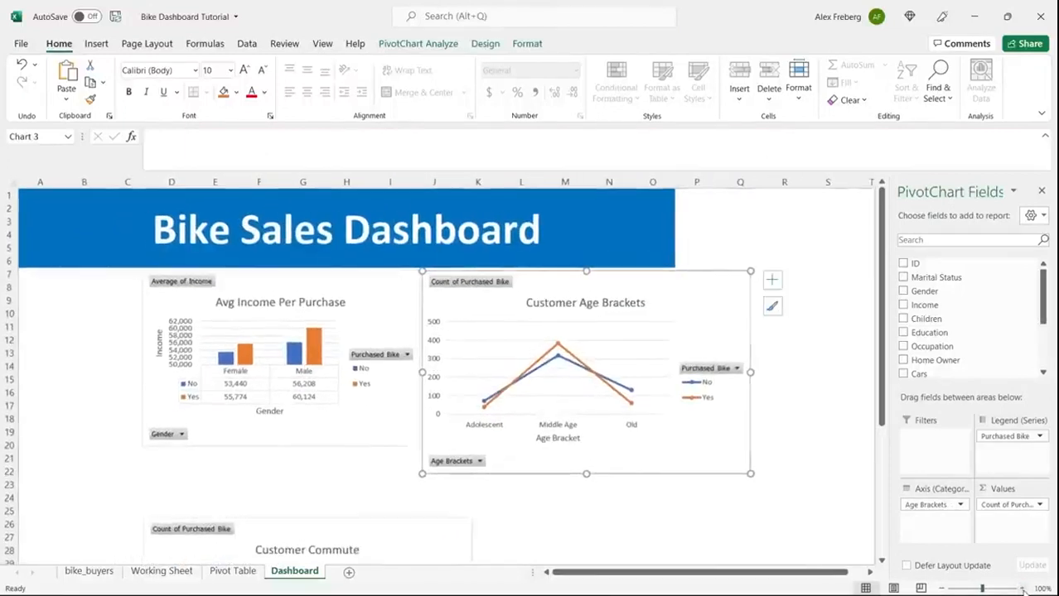
left_click_drag(754, 475, 665, 449)
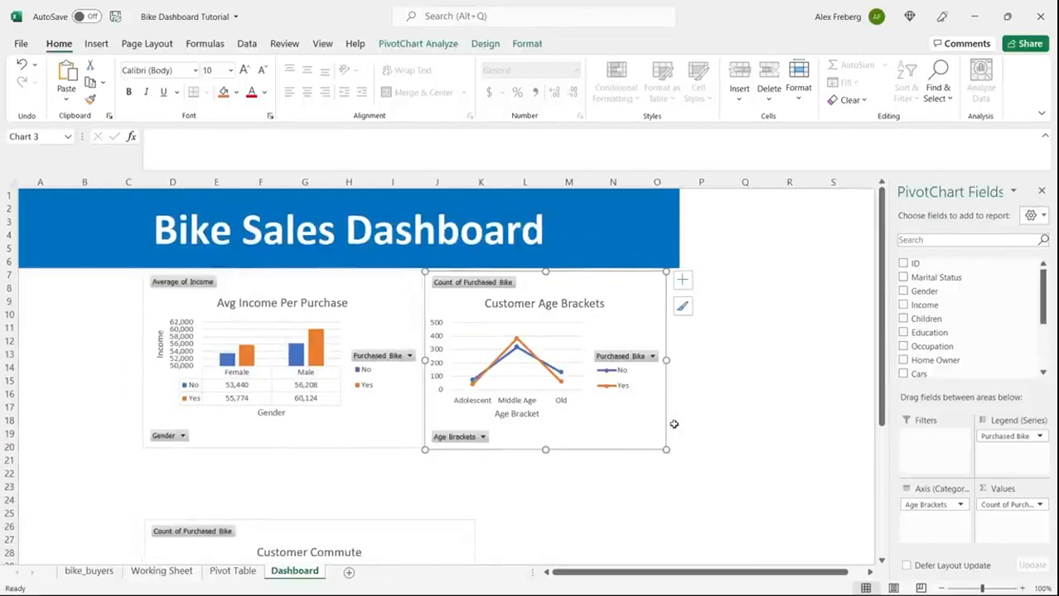
left_click_drag(666, 360, 679, 362)
left_click(779, 356)
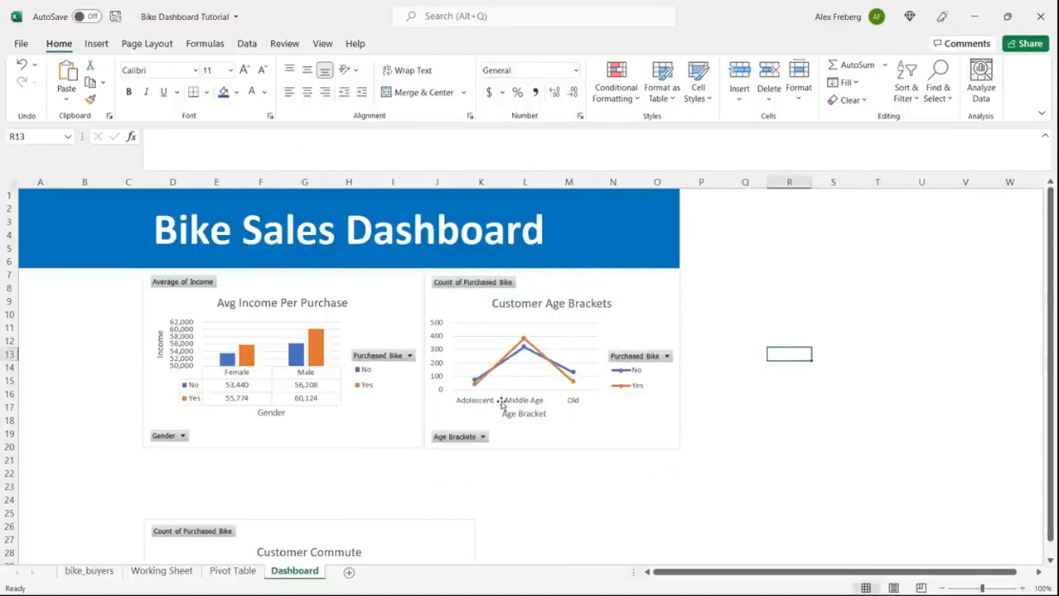
left_click(547, 430)
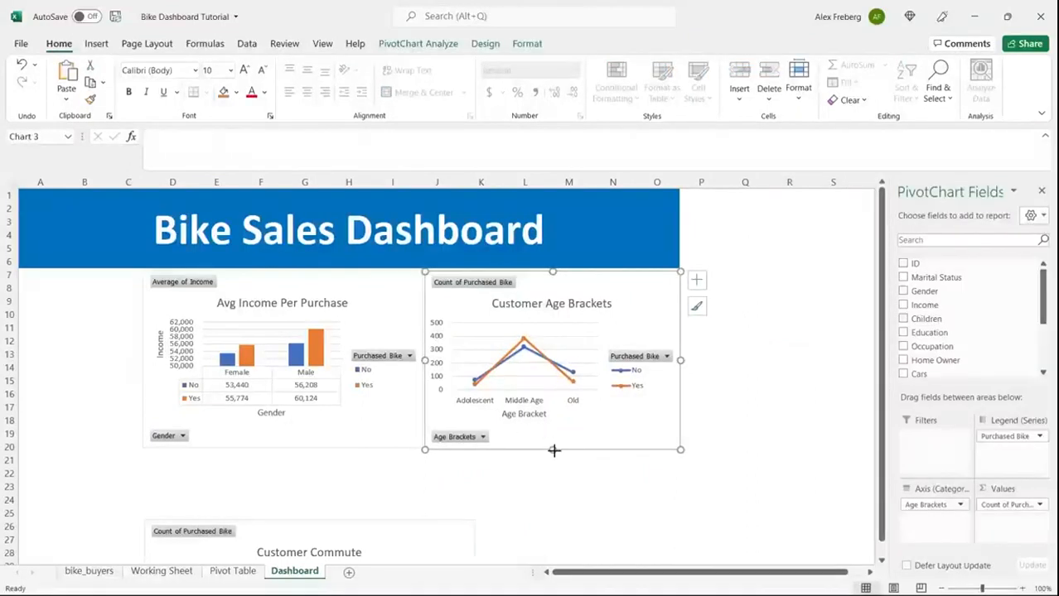
left_click_drag(553, 451, 554, 447)
left_click(723, 410)
Move the Customer Commute chart just below the two upper charts and widen it to span about columns D to O.
left_click_drag(421, 525, 419, 463)
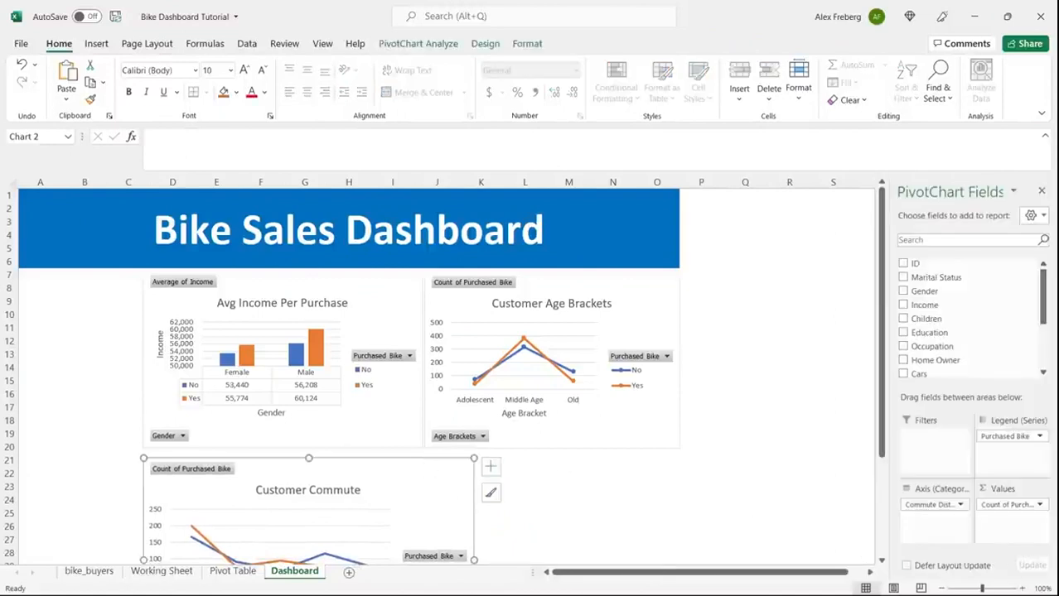
left_click(941, 589)
scroll(614, 387, "down", 1)
left_click_drag(427, 431, 614, 430)
left_click(692, 387)
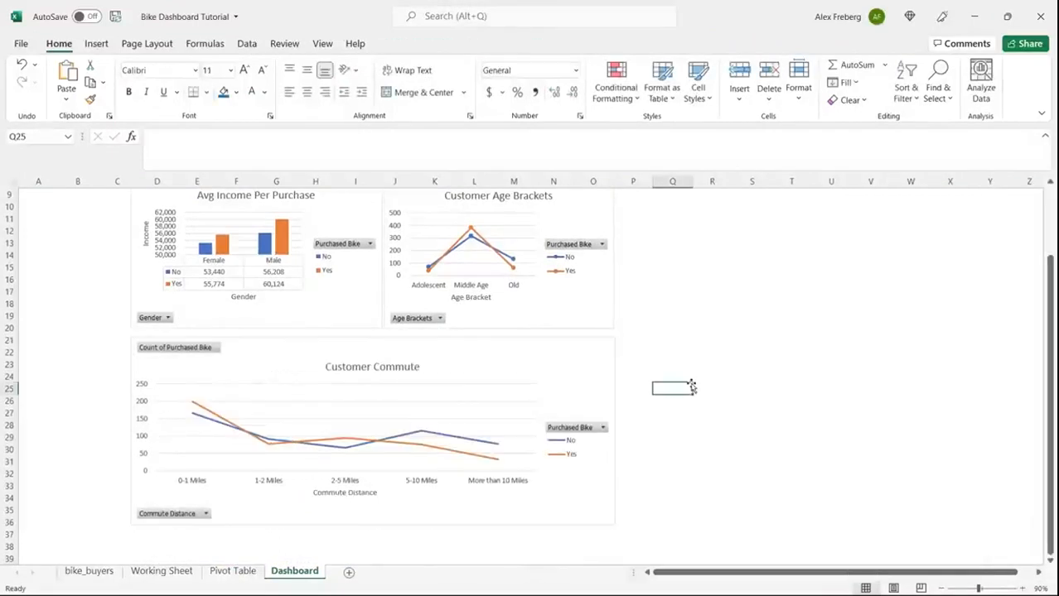
Align the top edges of the Avg Income Per Purchase and Customer Age Brackets charts.
scroll(692, 387, "up", 2)
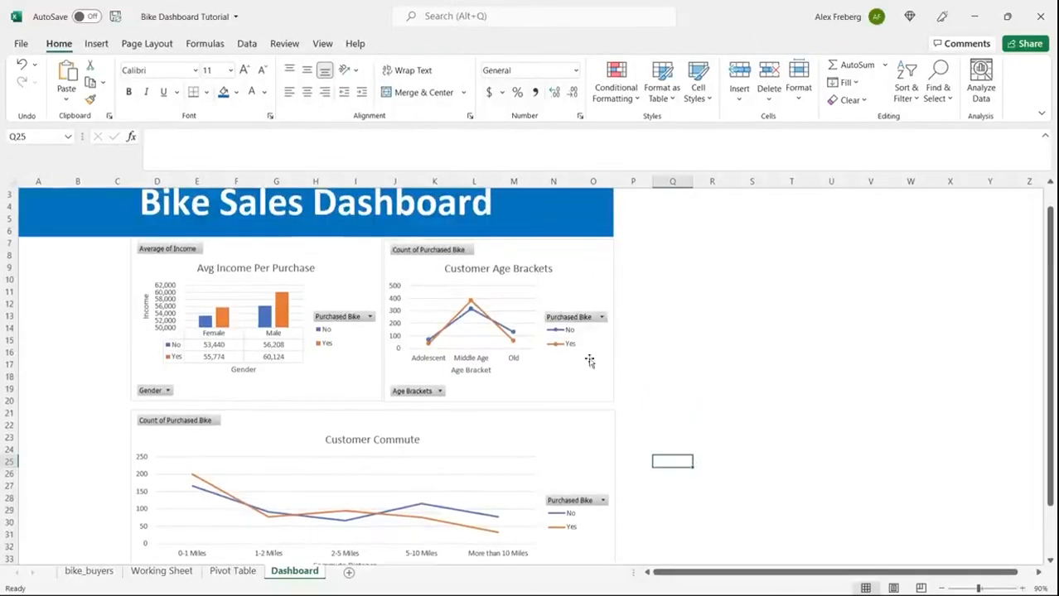
left_click_drag(626, 304, 359, 313)
left_click(358, 269)
left_click(559, 249, "ctrl")
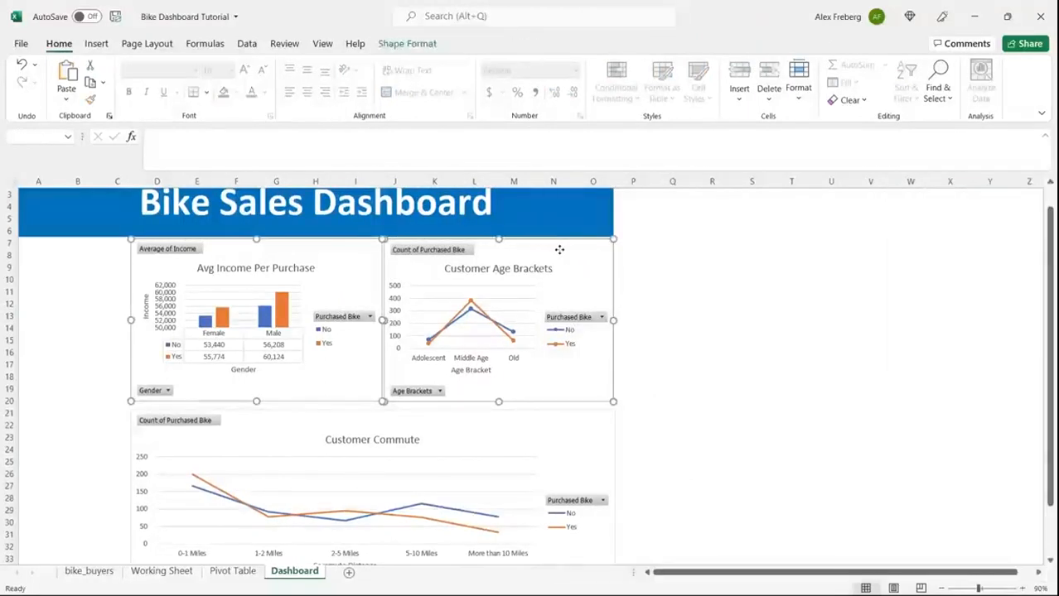
left_click(411, 44)
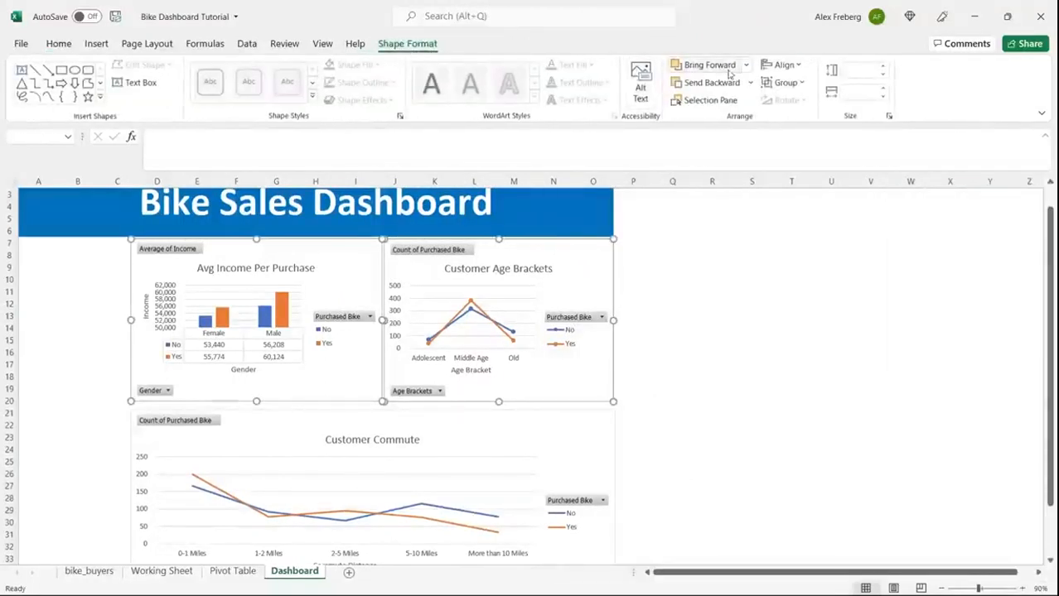
left_click(779, 65)
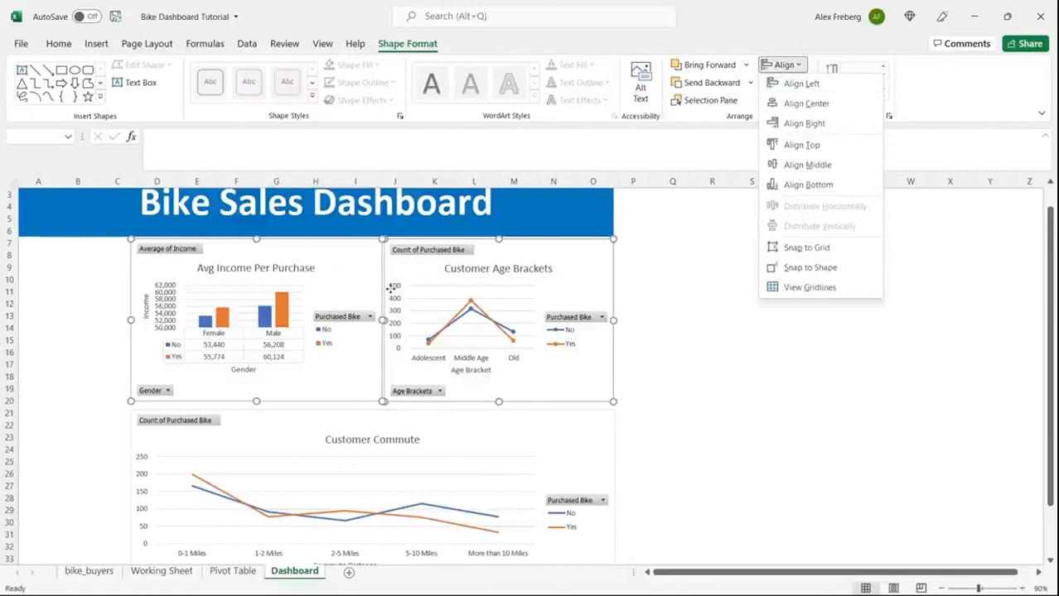
left_click(832, 148)
left_click(667, 291)
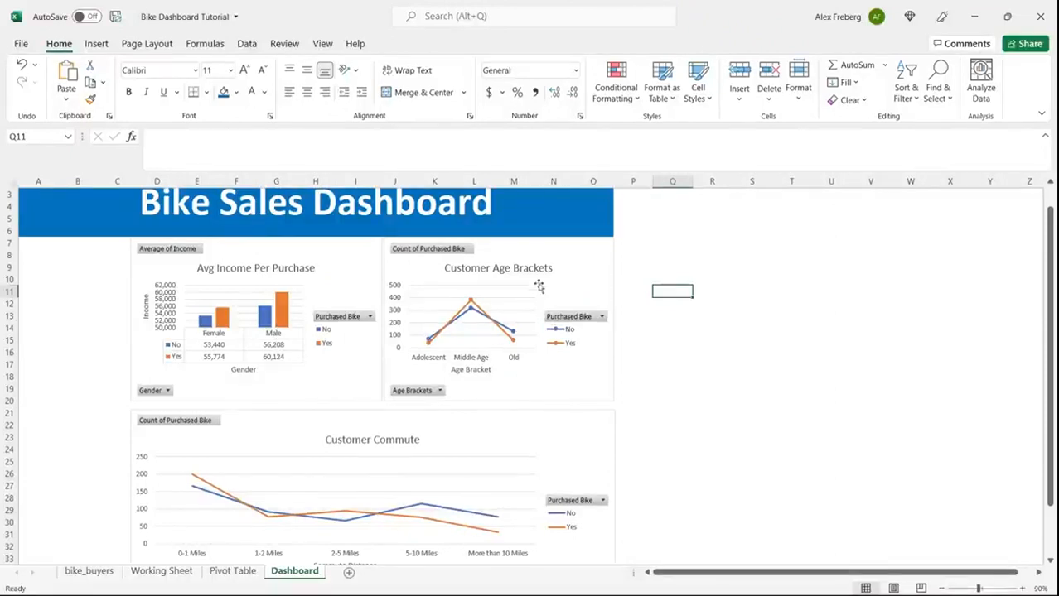
Nudge the Customer Commute chart slightly up to narrow the gap below the two upper charts.
scroll(818, 485, "down", 1, "ctrl")
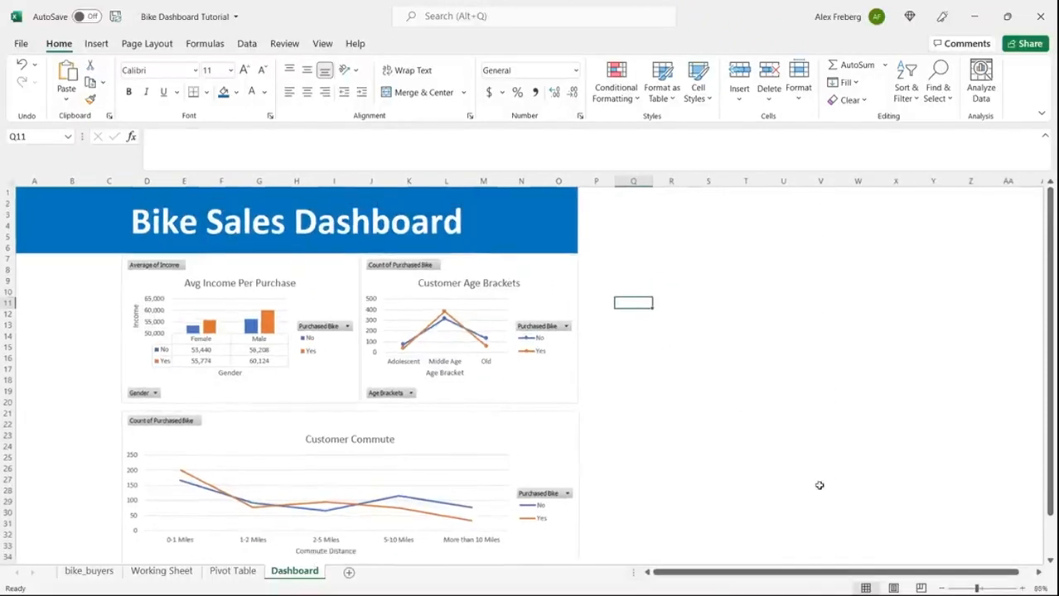
left_click(947, 588)
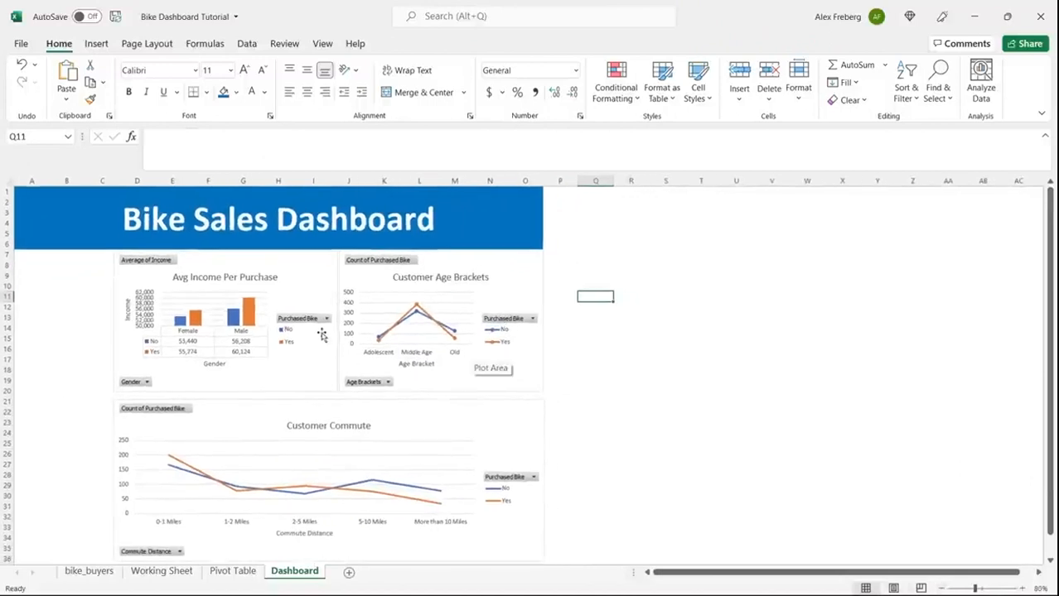
left_click_drag(404, 418, 404, 416)
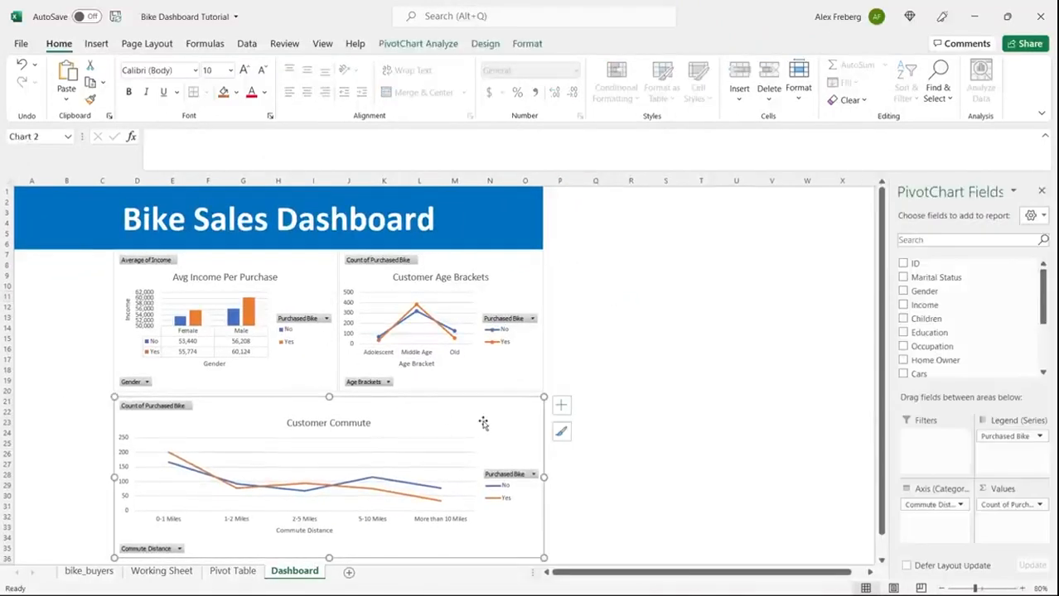
left_click(617, 349)
Try to right-align the Customer Age Brackets and Customer Commute charts and slightly widen column O.
scroll(617, 348, "down", 1)
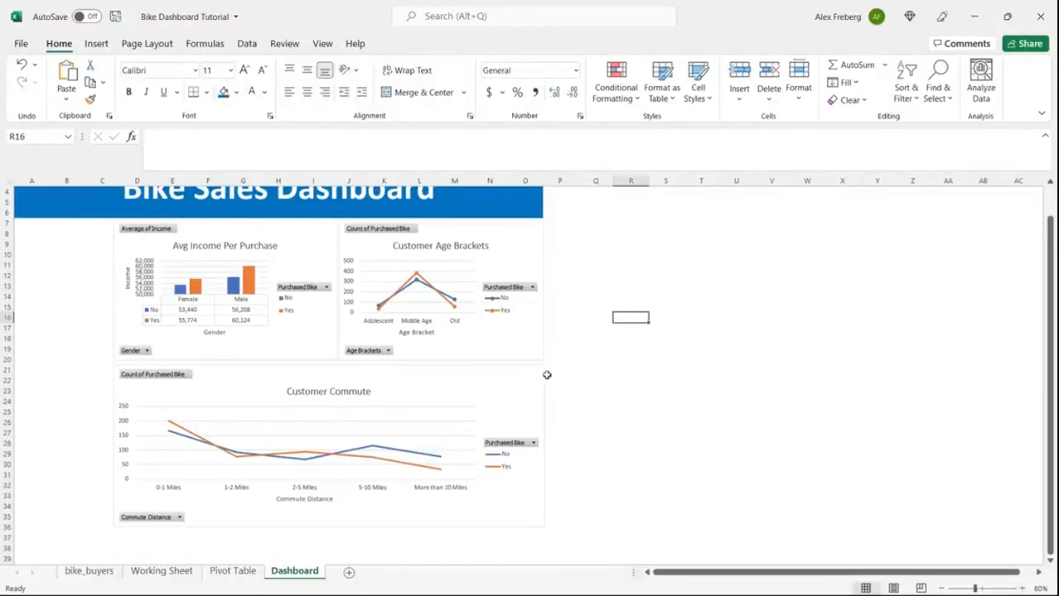
left_click(529, 349)
left_click(532, 387, "ctrl")
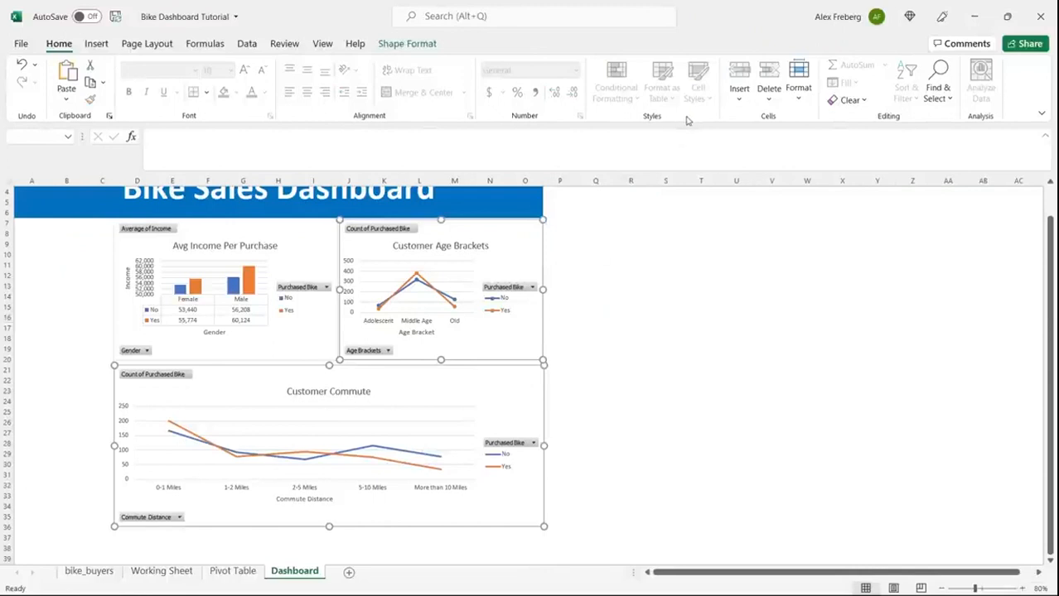
left_click(407, 43)
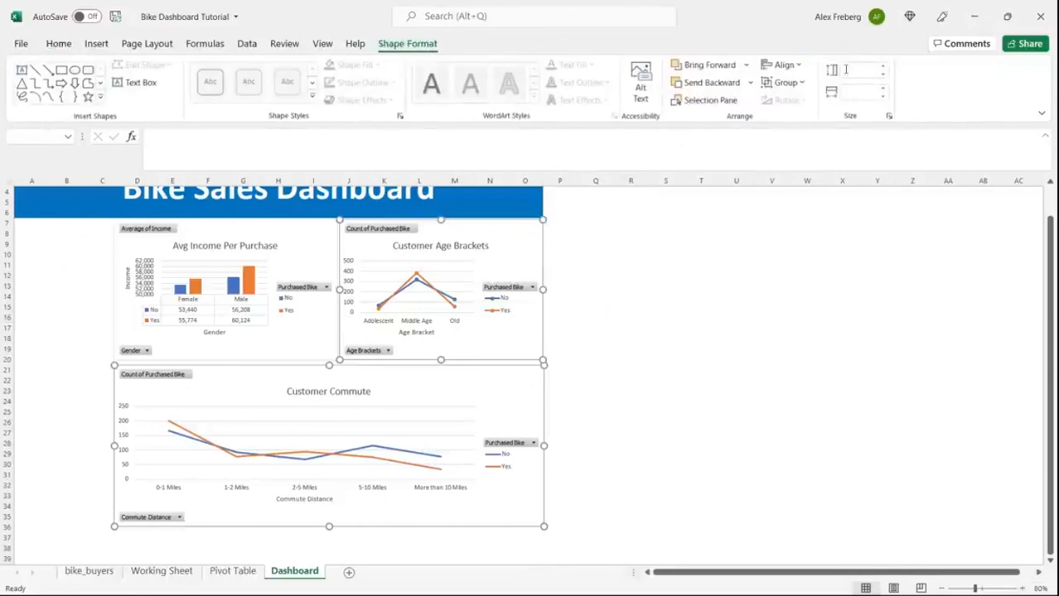
left_click(789, 64)
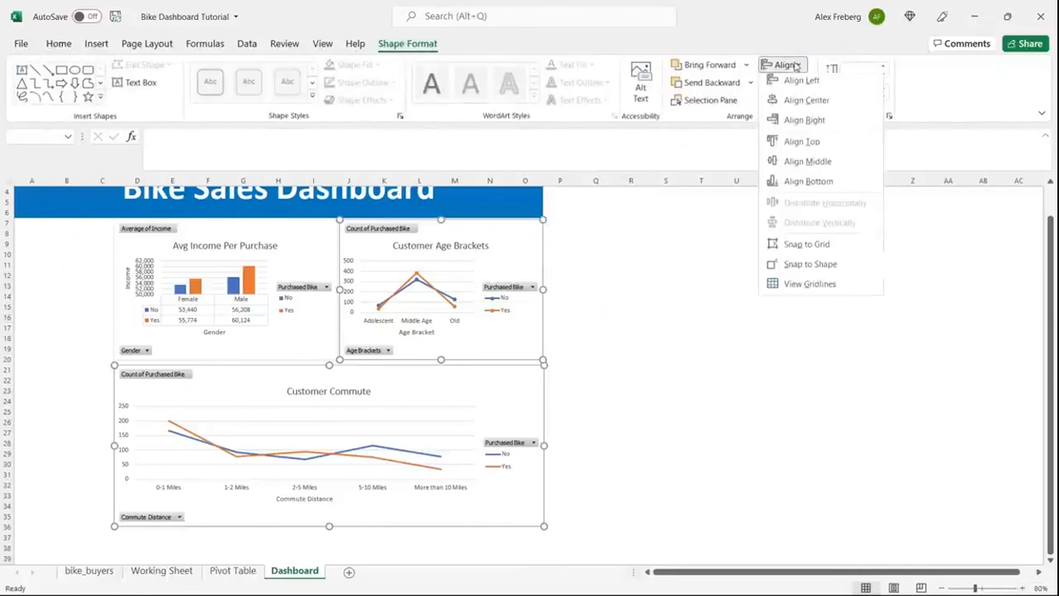
left_click(816, 125)
left_click(609, 307)
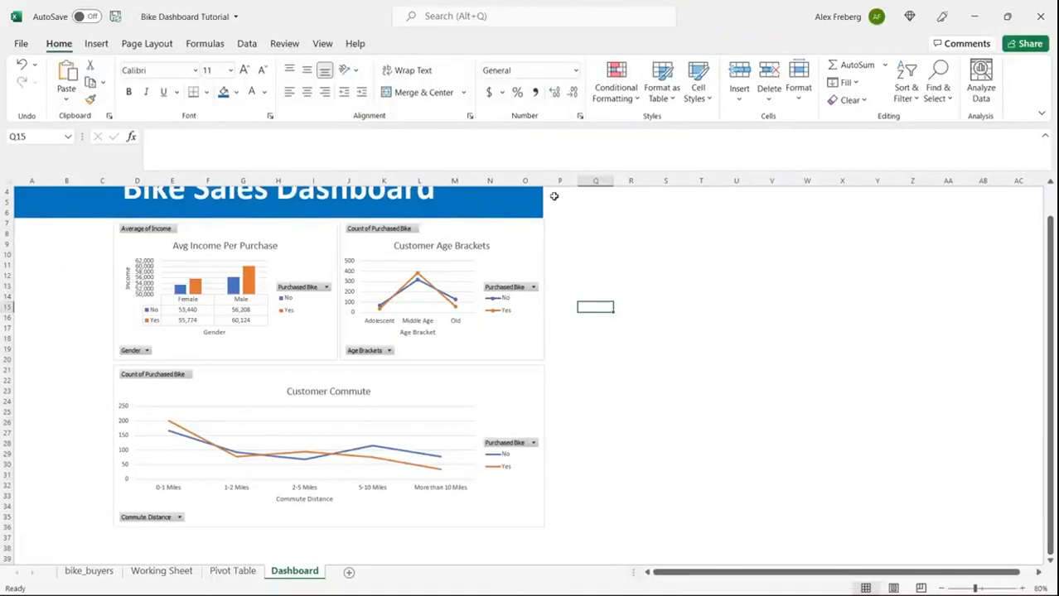
left_click_drag(541, 181, 544, 180)
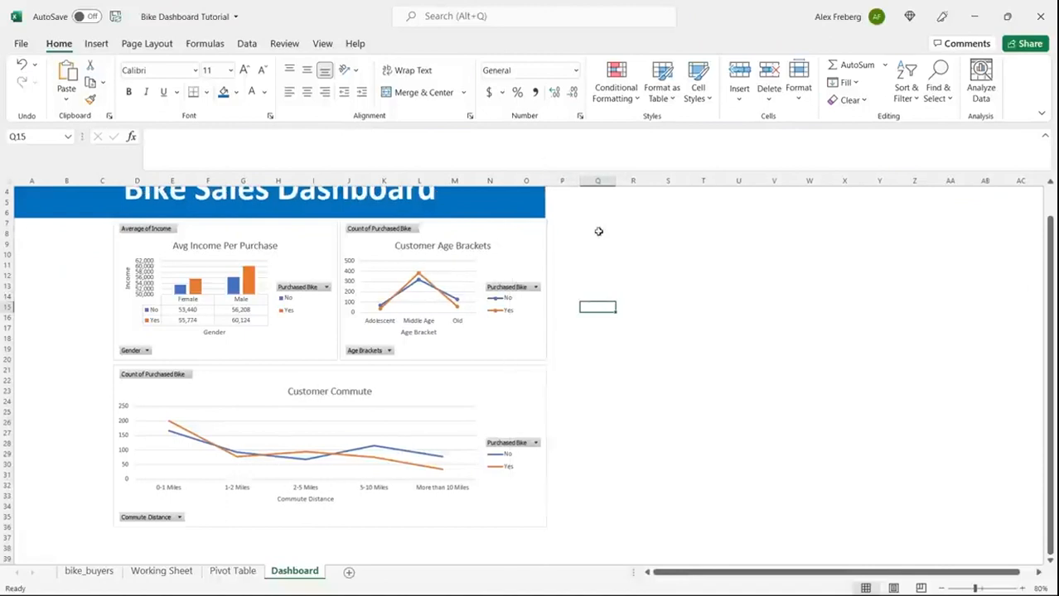
Undo the column O width change and the right alignment of the two charts.
key("ctrl+z")
key("ctrl+z")
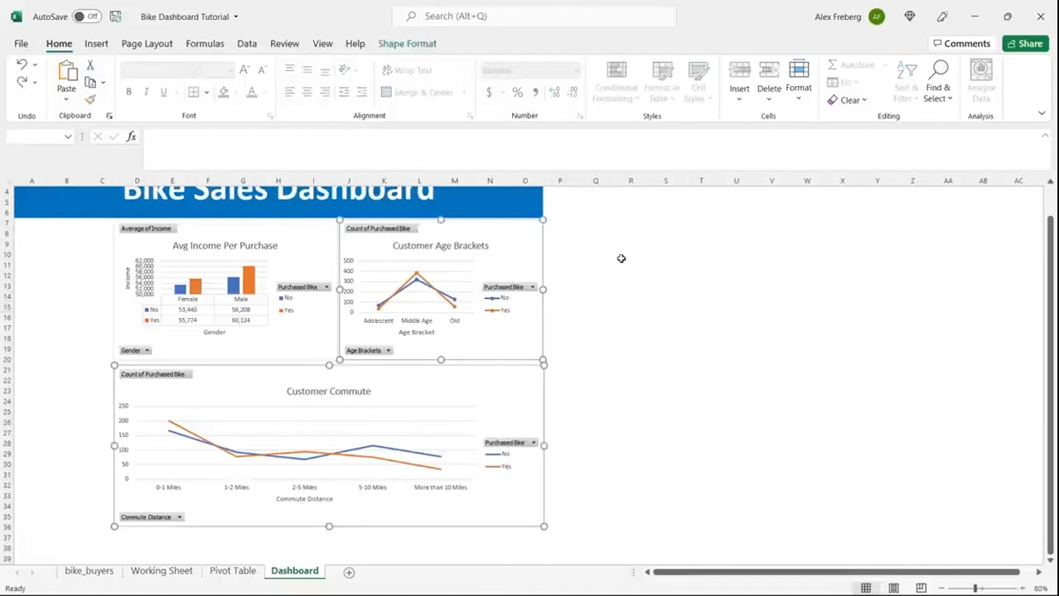
left_click(596, 266)
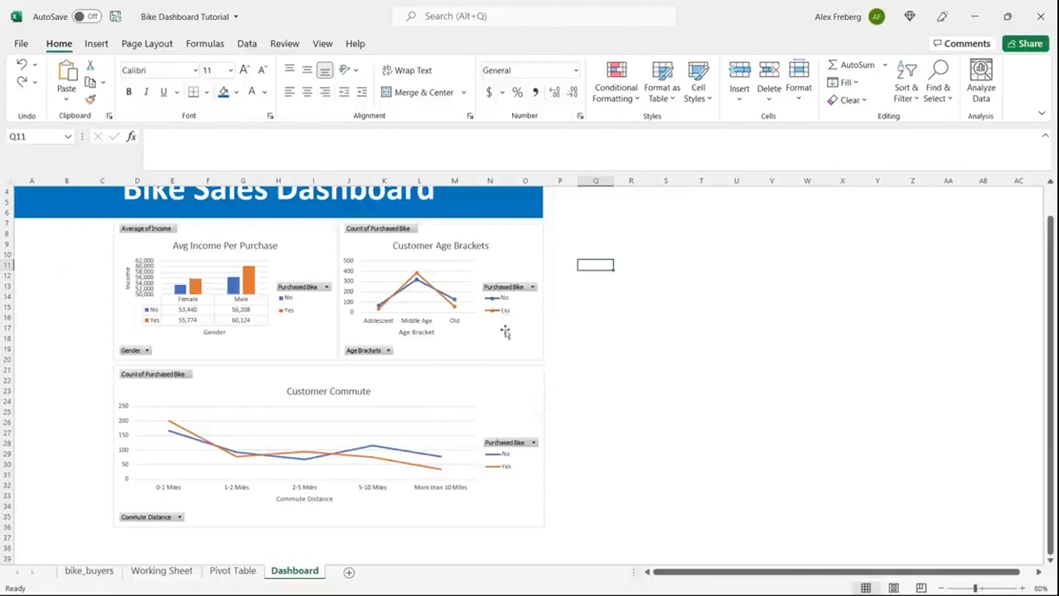
Narrow the Customer Commute chart to the banner's right edge and extend its top edge slightly toward the upper charts.
left_click(532, 388)
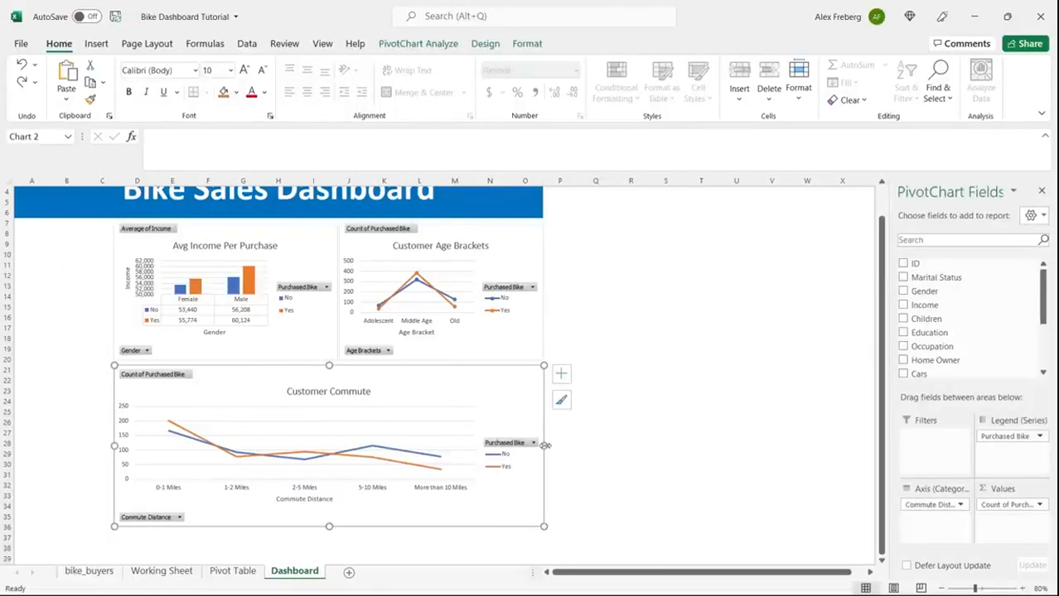
left_click(651, 340)
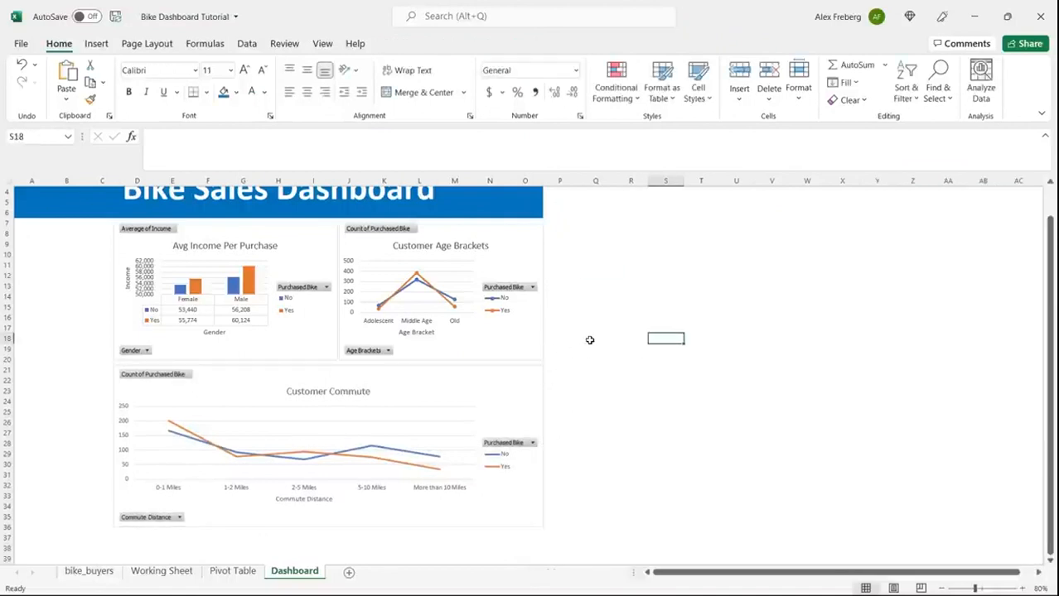
left_click(457, 369)
left_click_drag(328, 365, 329, 363)
left_click(615, 327)
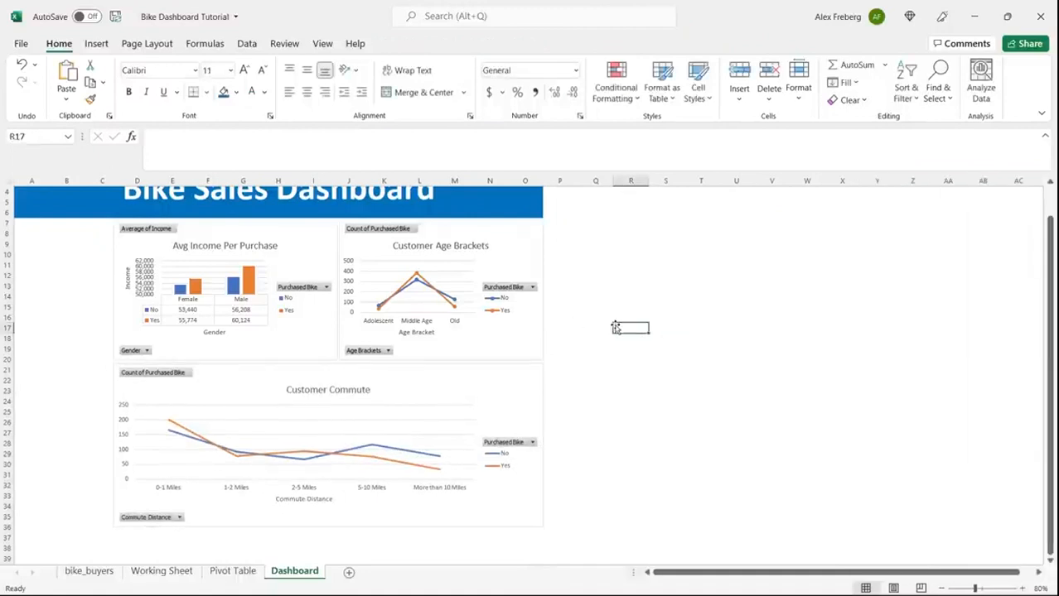
scroll(615, 328, "up", 1)
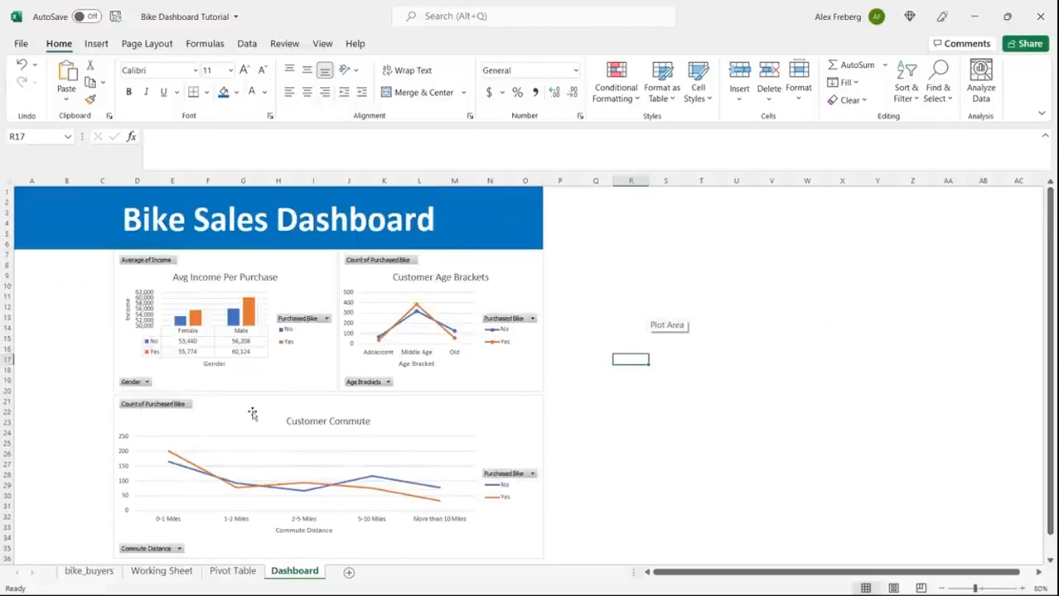
Apply the fourth preset chart style, with bold titles and line markers, to the Customer Commute chart.
left_click(606, 328)
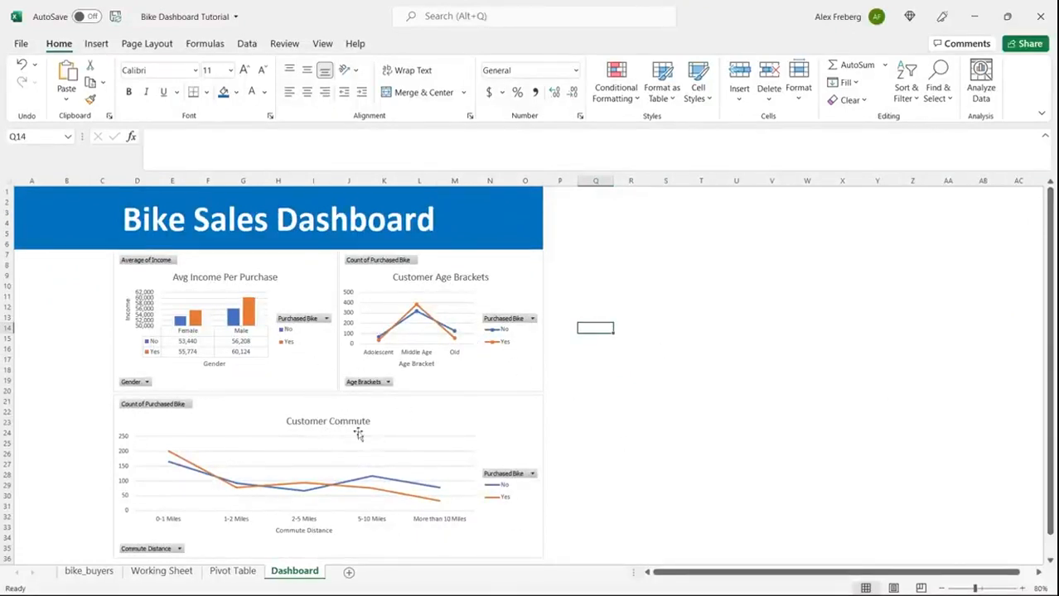
left_click(448, 417)
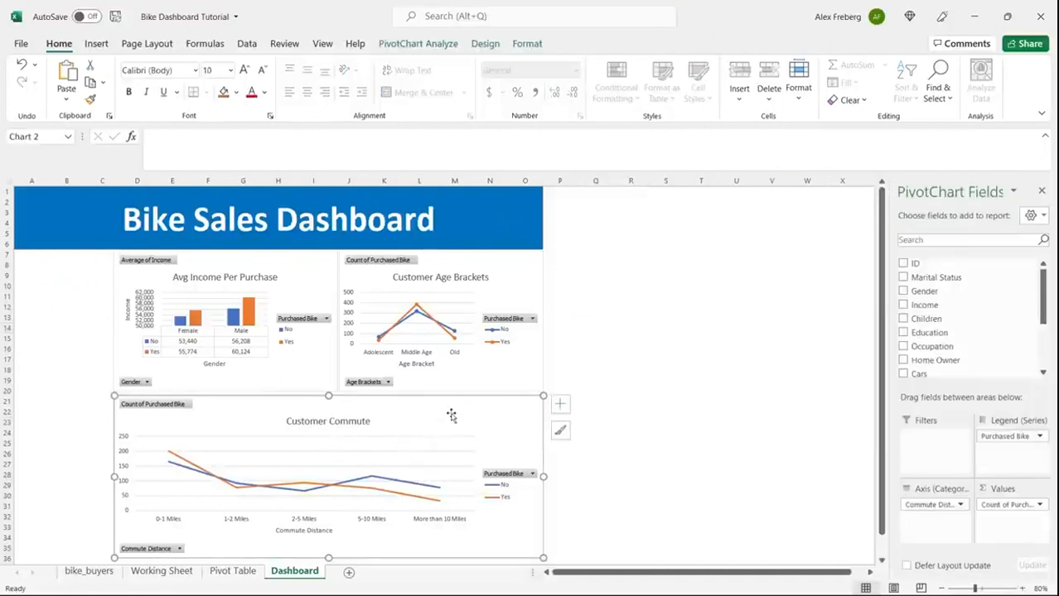
left_click(436, 46)
left_click(489, 44)
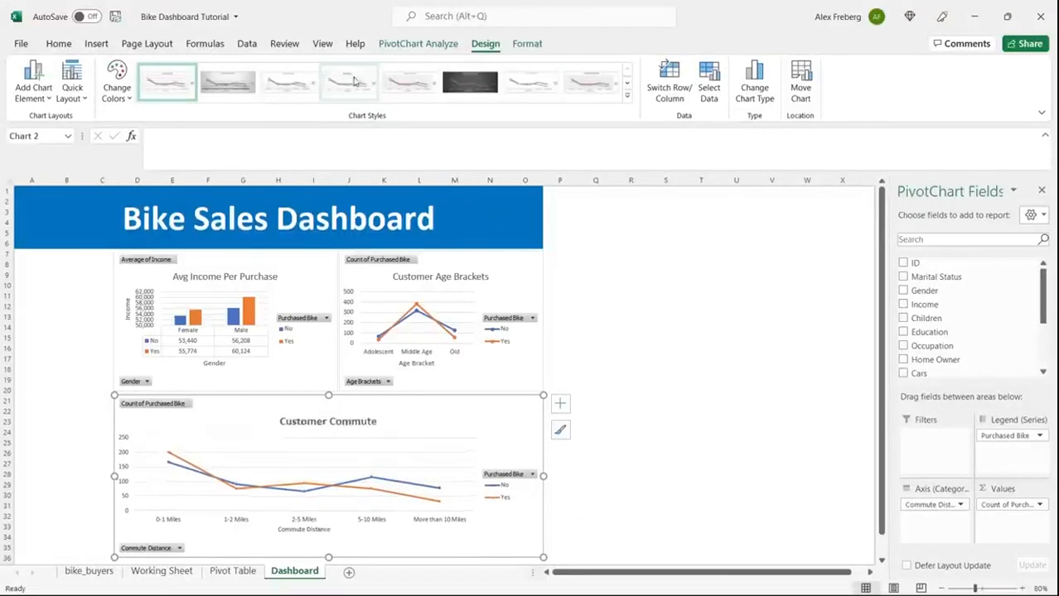
left_click(355, 81)
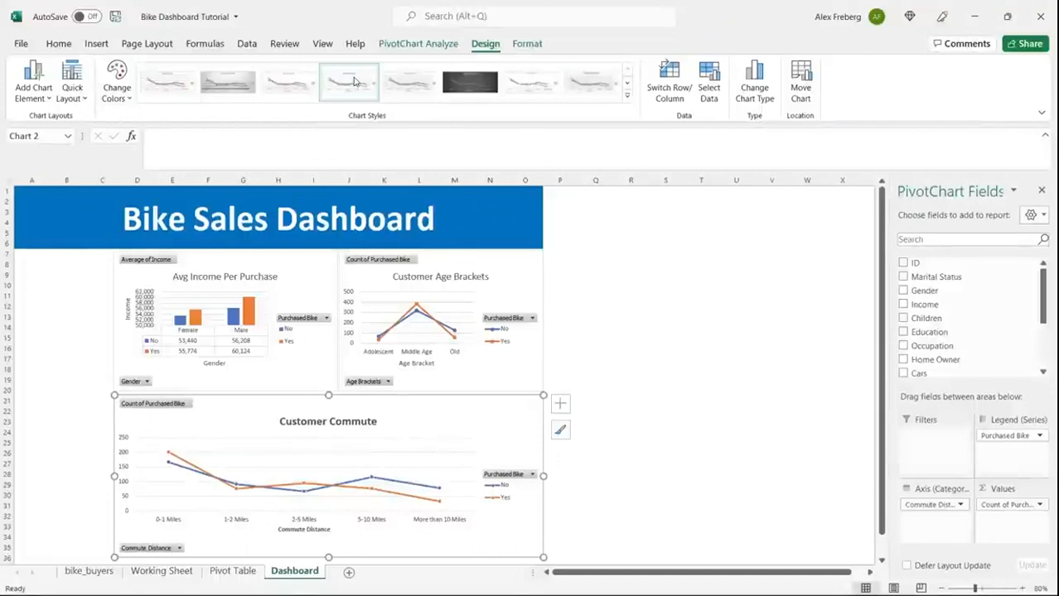
left_click(499, 281)
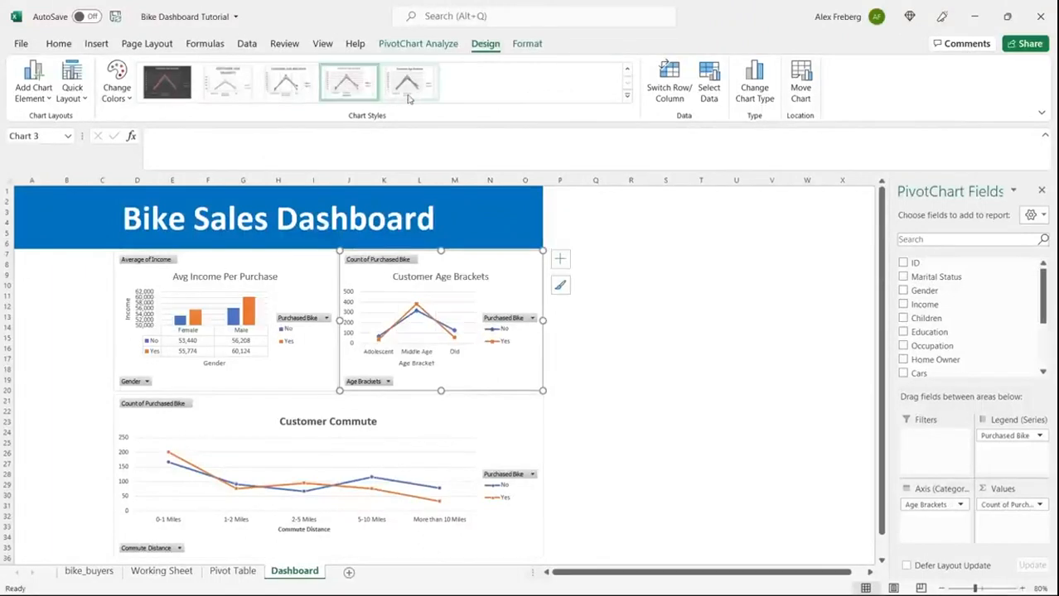
left_click(662, 295)
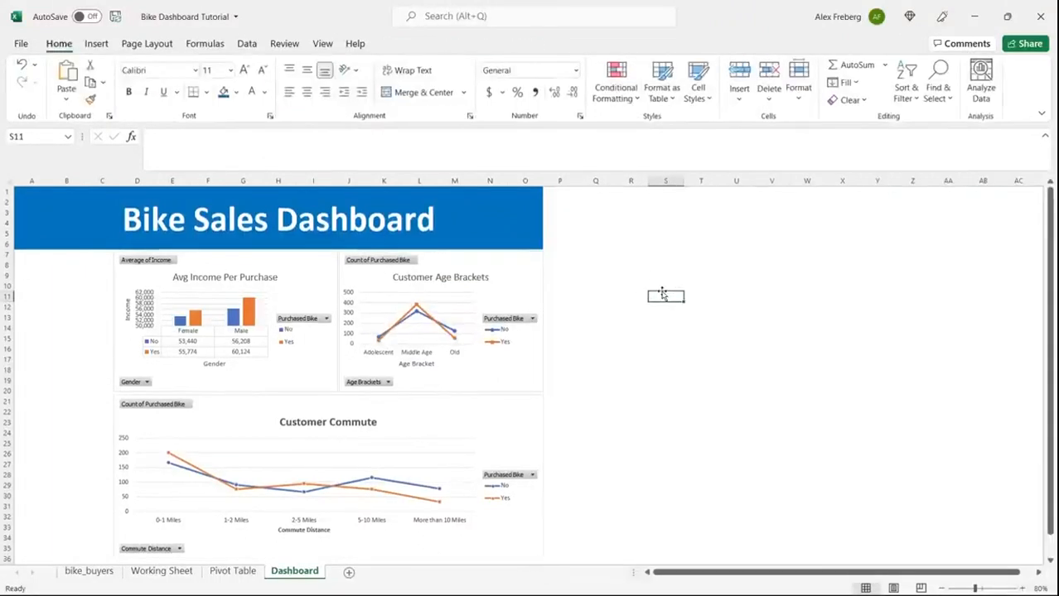
scroll(609, 357, "down", 1)
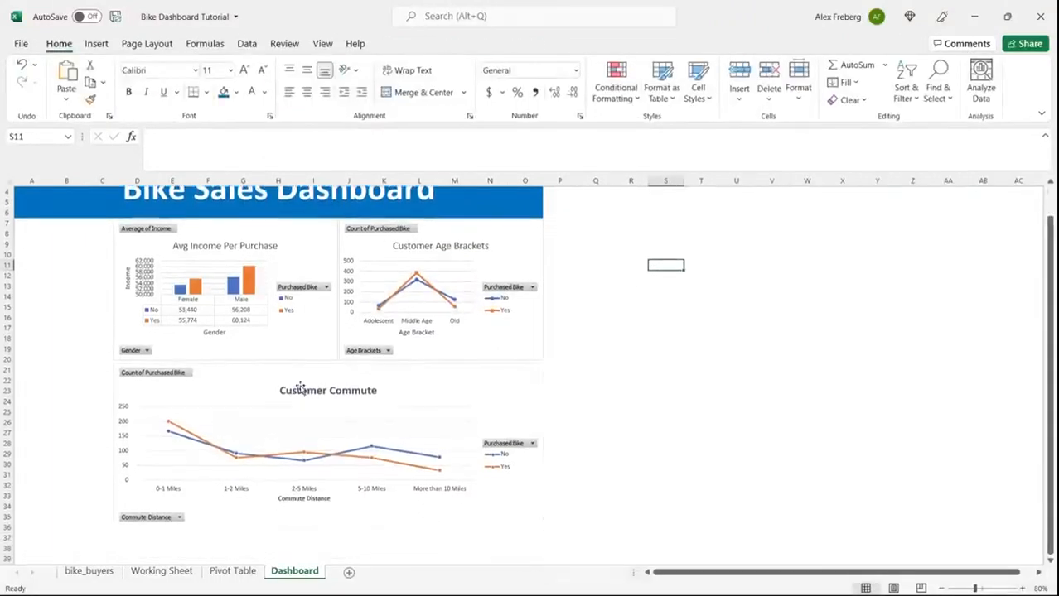
scroll(307, 393, "up", 1)
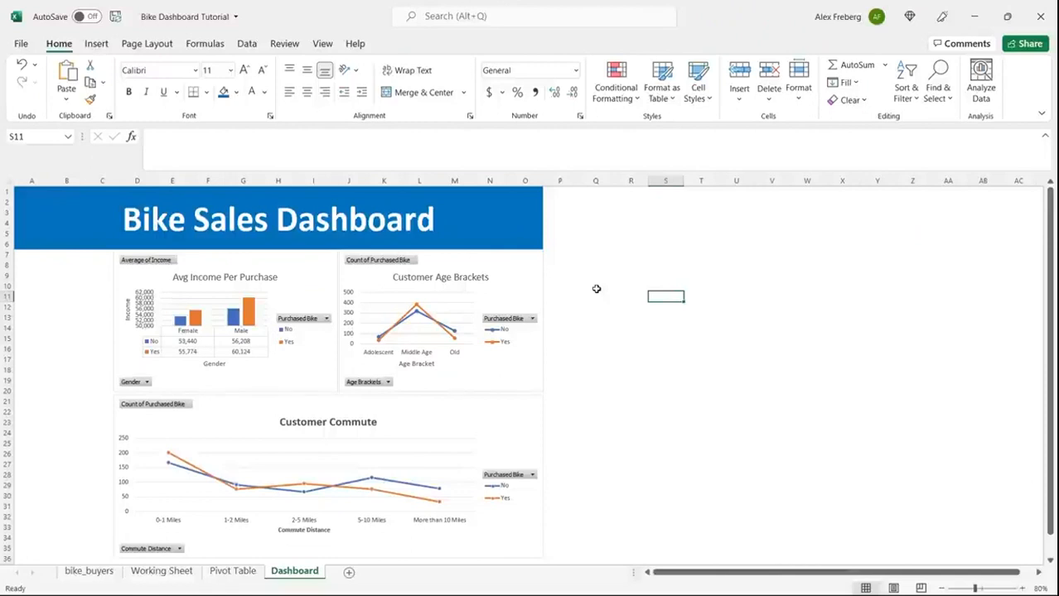
left_click(558, 295)
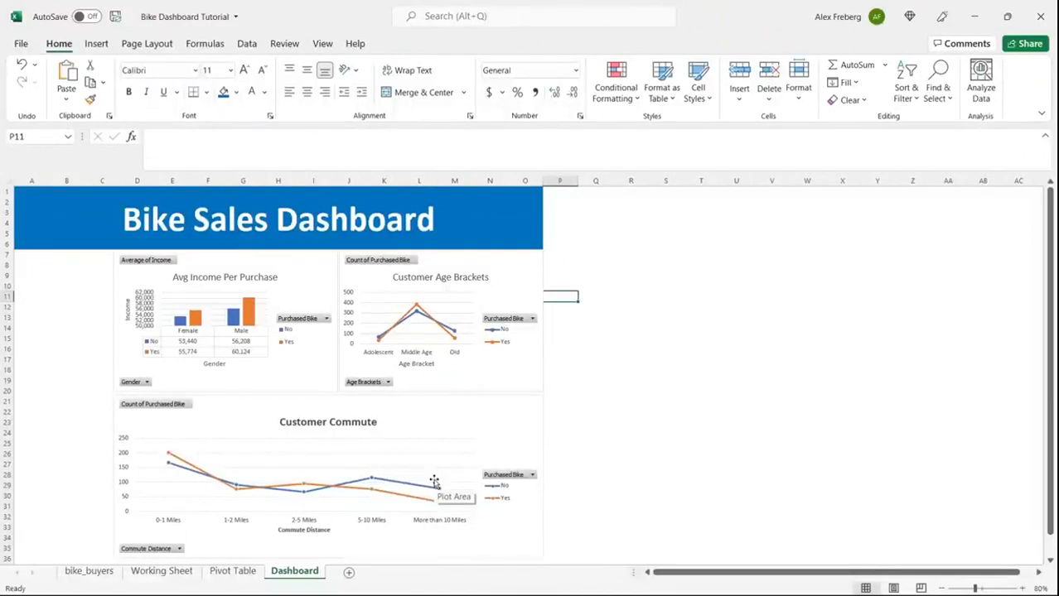
key("Right")
key("Right")
key("Right")
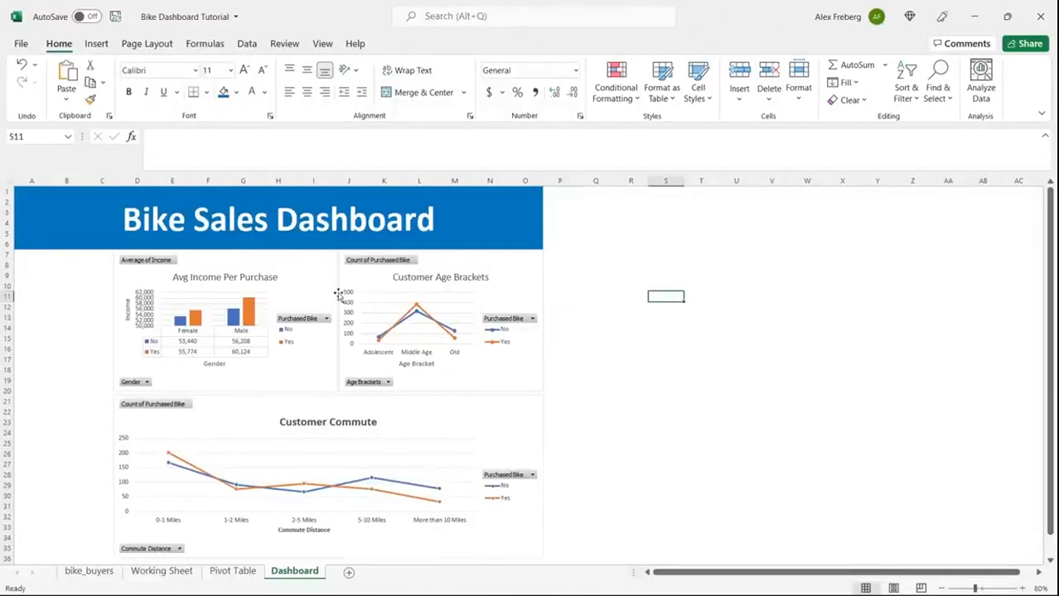
Insert a Marital Status slicer for the Avg Income Per Purchase chart.
left_click(303, 274)
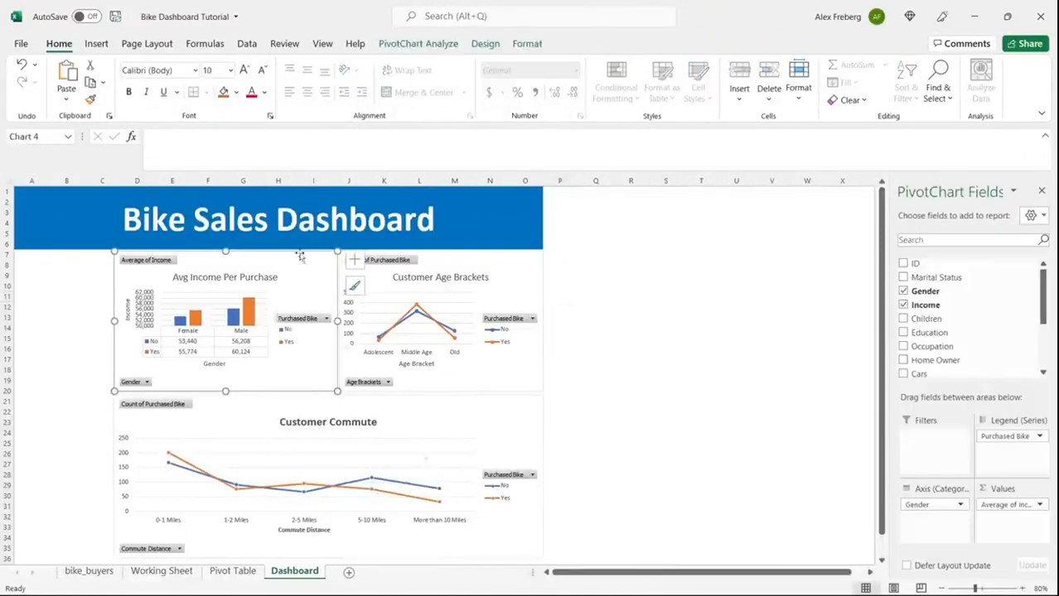
left_click(418, 45)
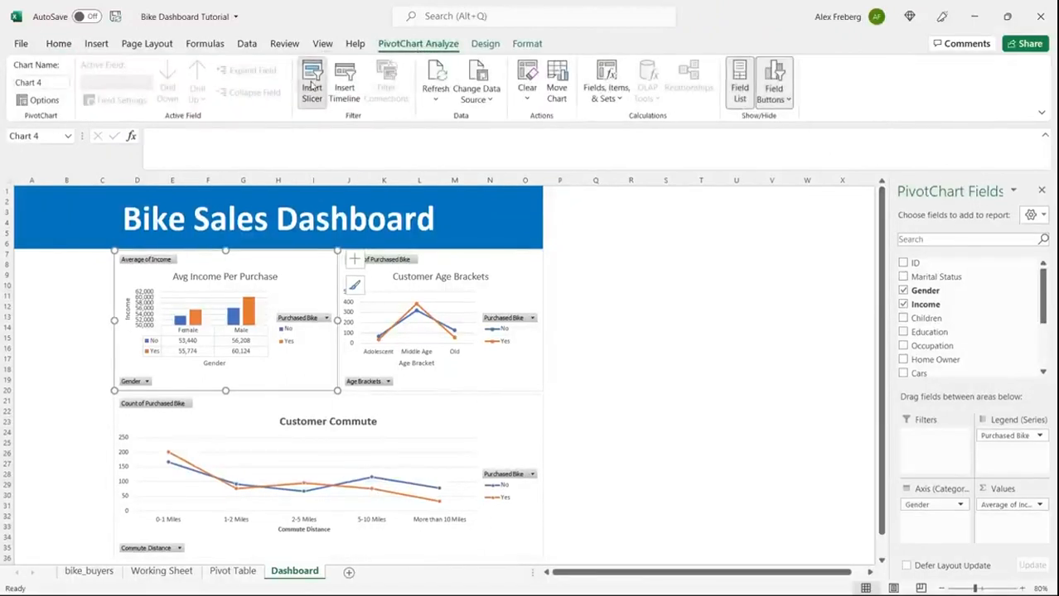
left_click(312, 85)
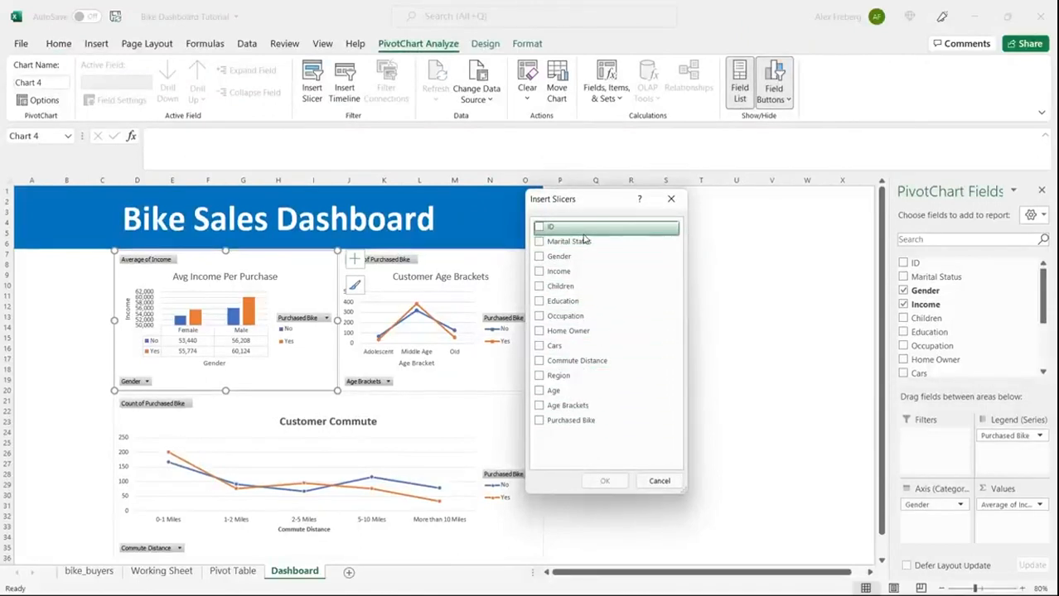
left_click(539, 242)
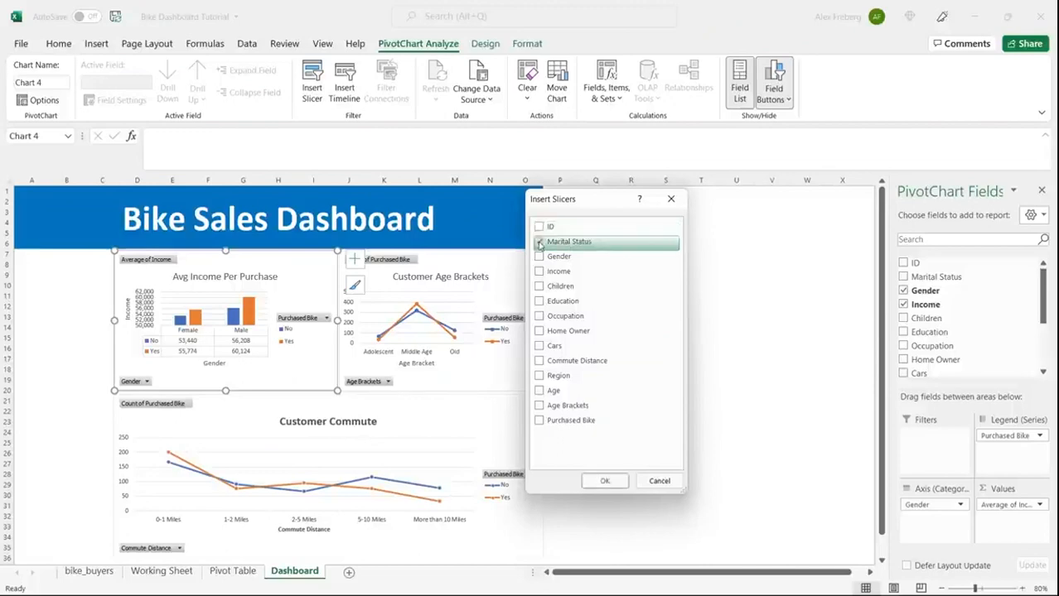
left_click(609, 481)
Place the Marital Status slicer under the banner in columns A to C and shrink it to about 1" high and 1.82" wide.
left_click_drag(468, 316, 75, 260)
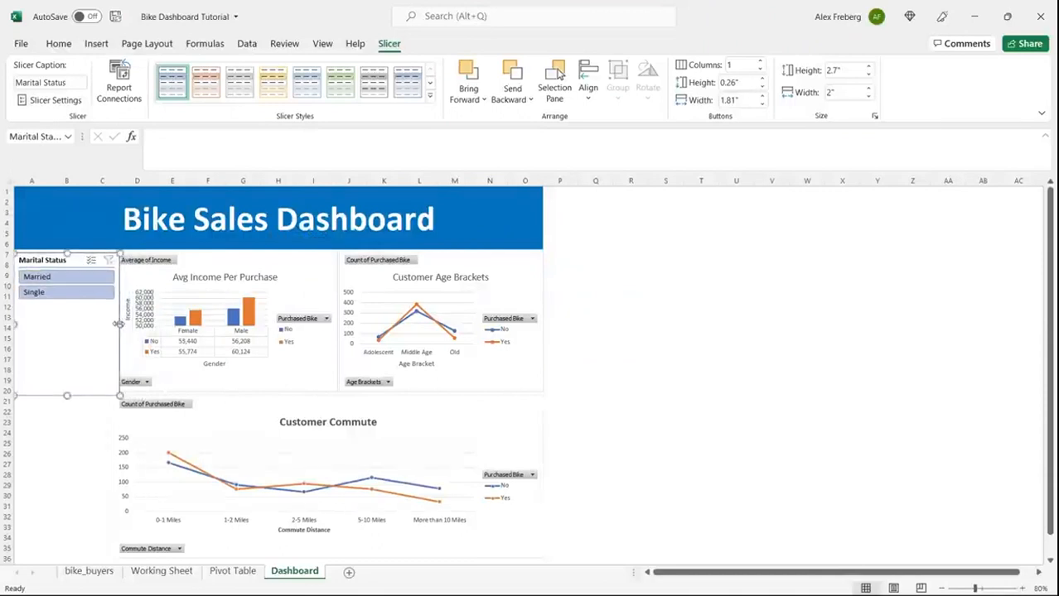
left_click_drag(119, 326, 110, 325)
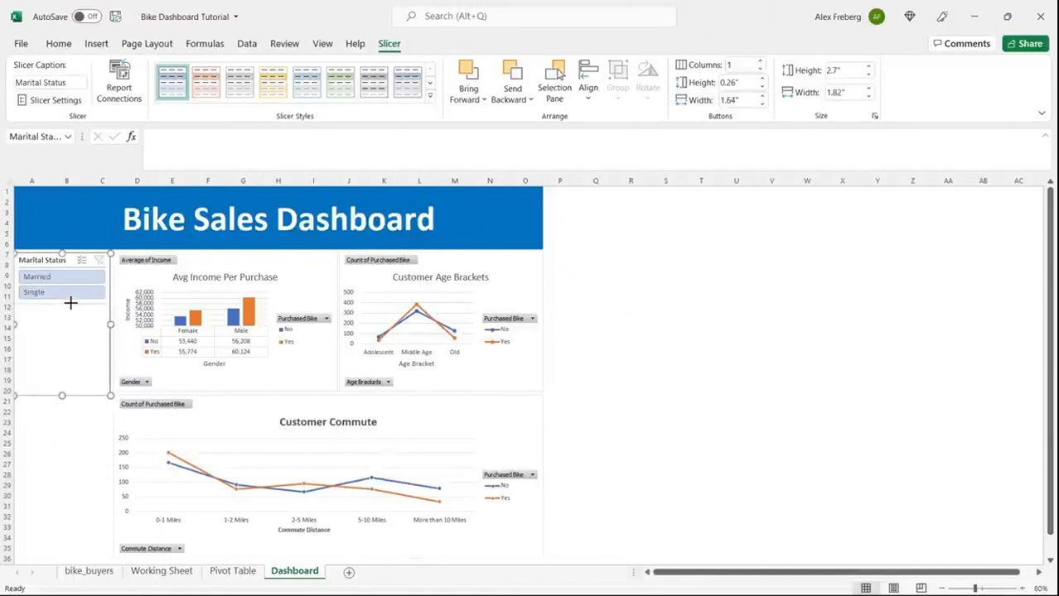
left_click_drag(70, 305, 71, 306)
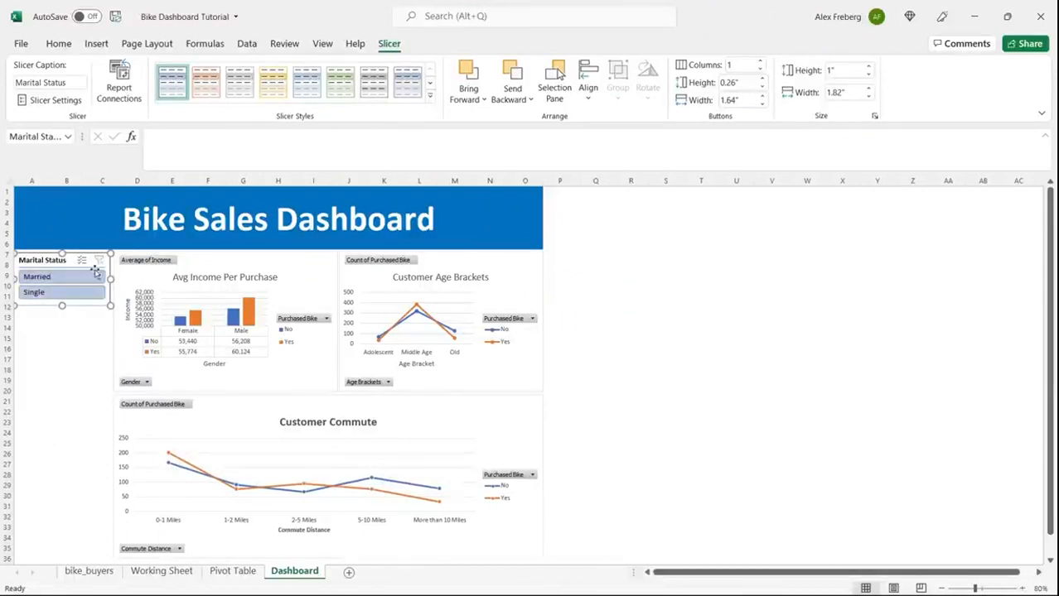
Switch the Marital Status slicer between Married and Single to check which charts respond to the filter.
left_click(275, 261)
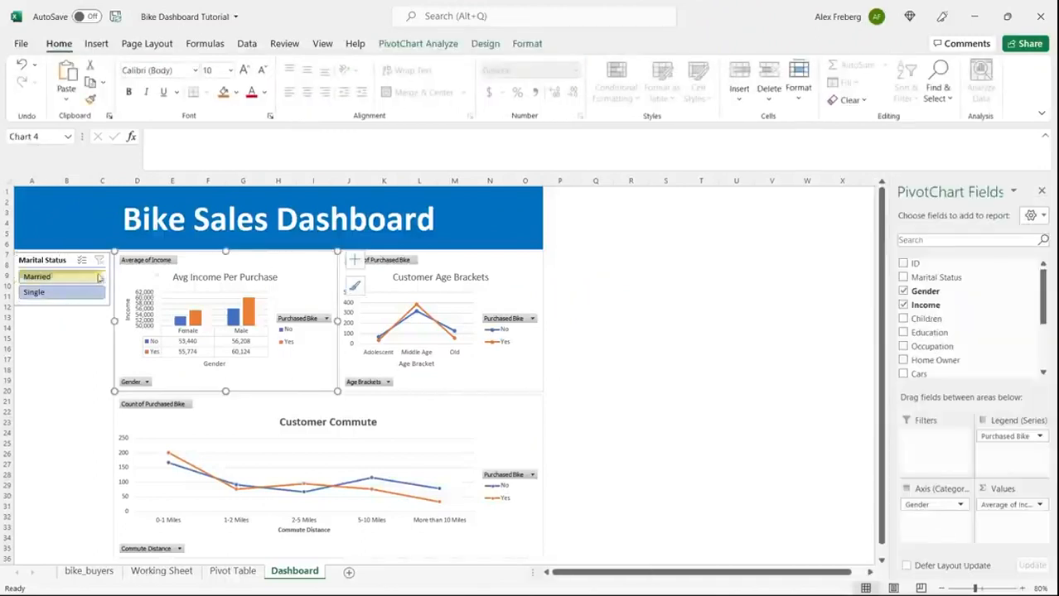
left_click(42, 292)
left_click(71, 278)
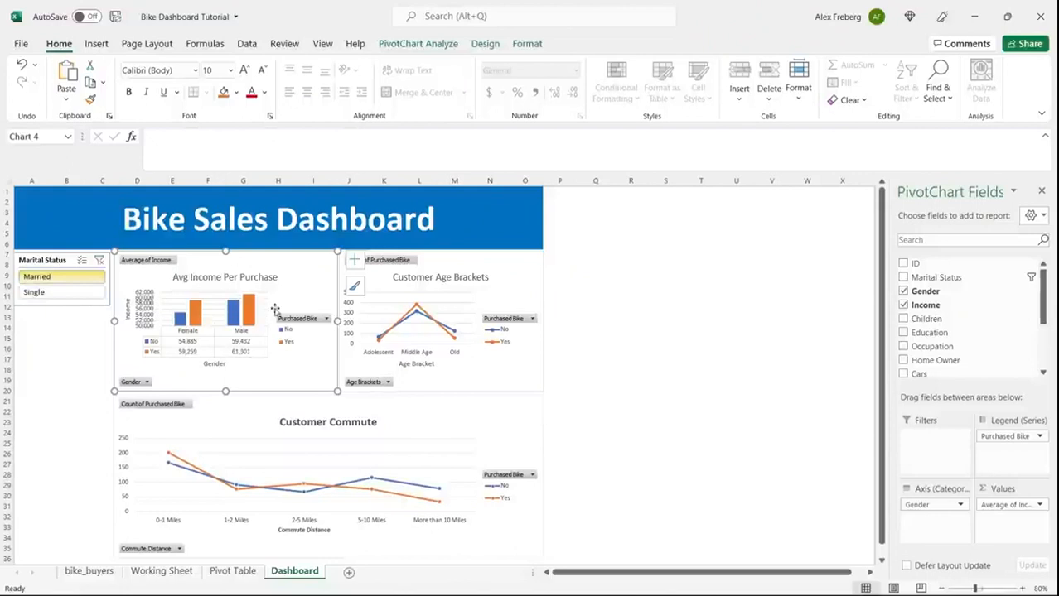
left_click(60, 294)
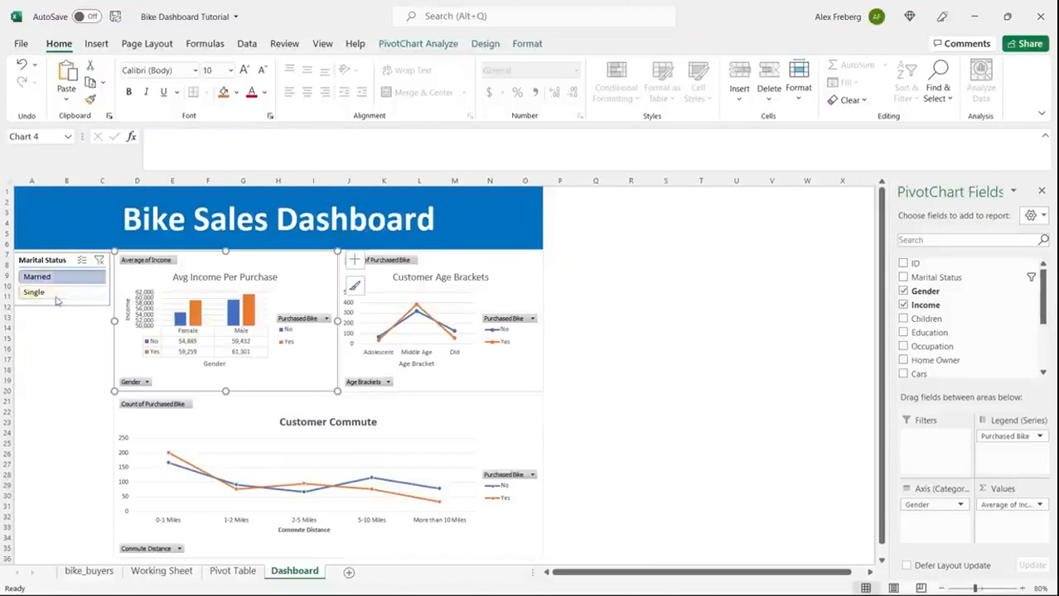
left_click(60, 293)
left_click(62, 278)
left_click(60, 294)
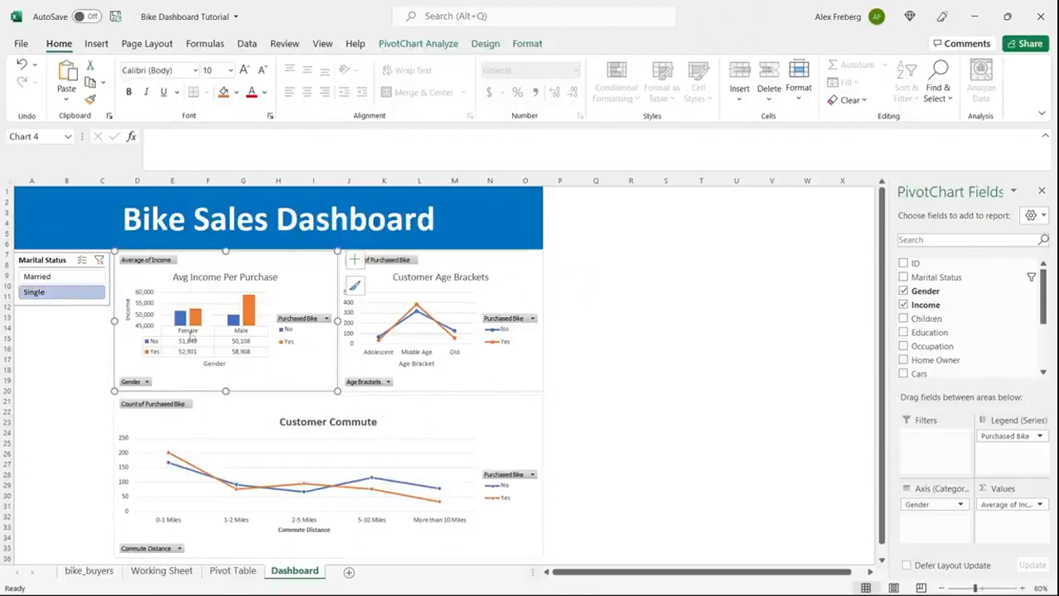
left_click(62, 277)
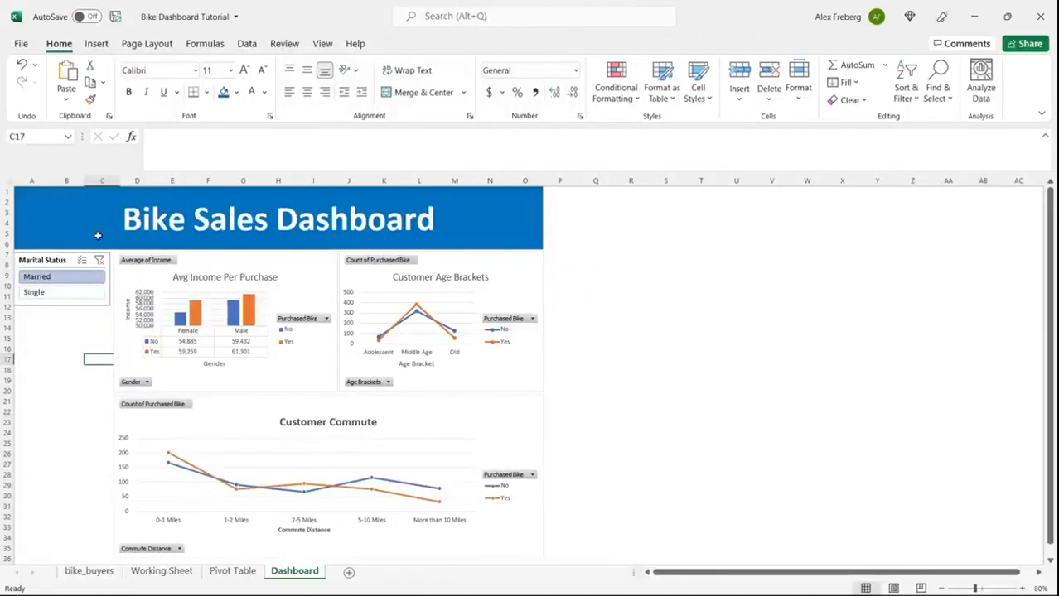
Connect the Marital Status slicer to PivotTable33, PivotTable34 and PivotTable35 as well.
left_click(65, 261)
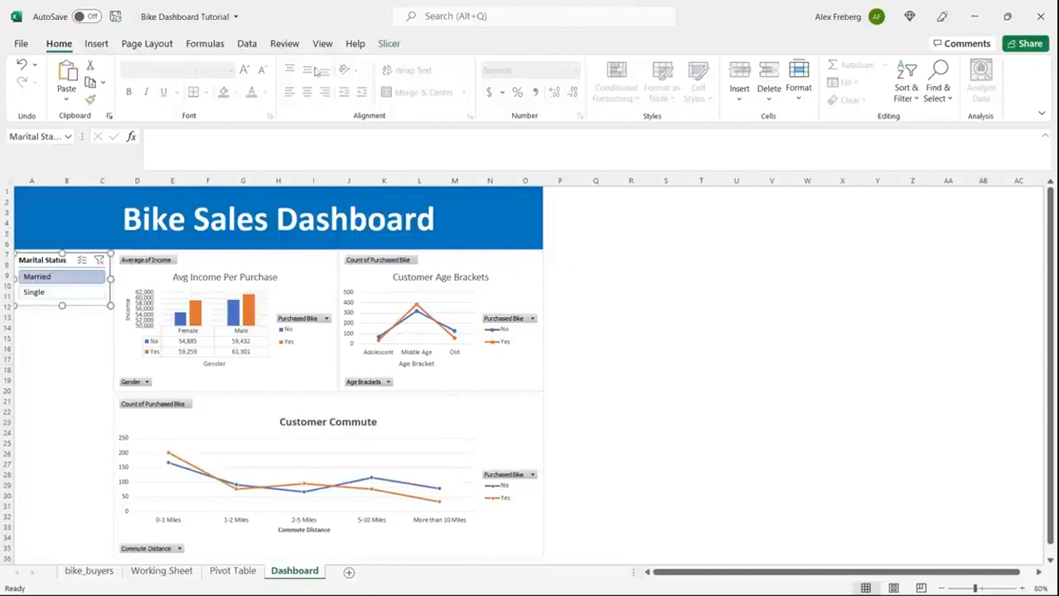
left_click(387, 44)
left_click(118, 83)
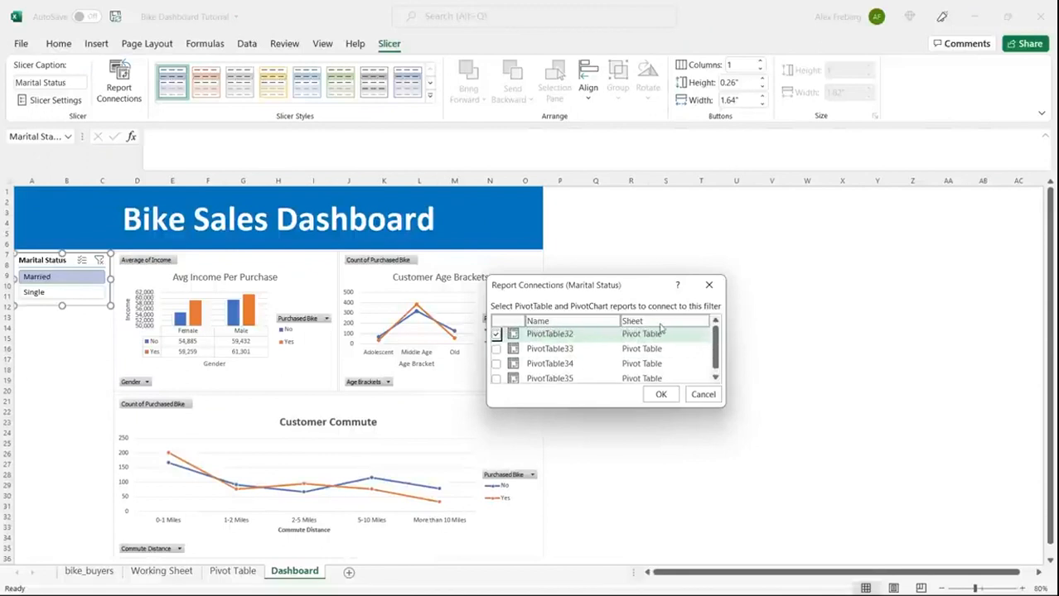
left_click_drag(718, 353, 717, 372)
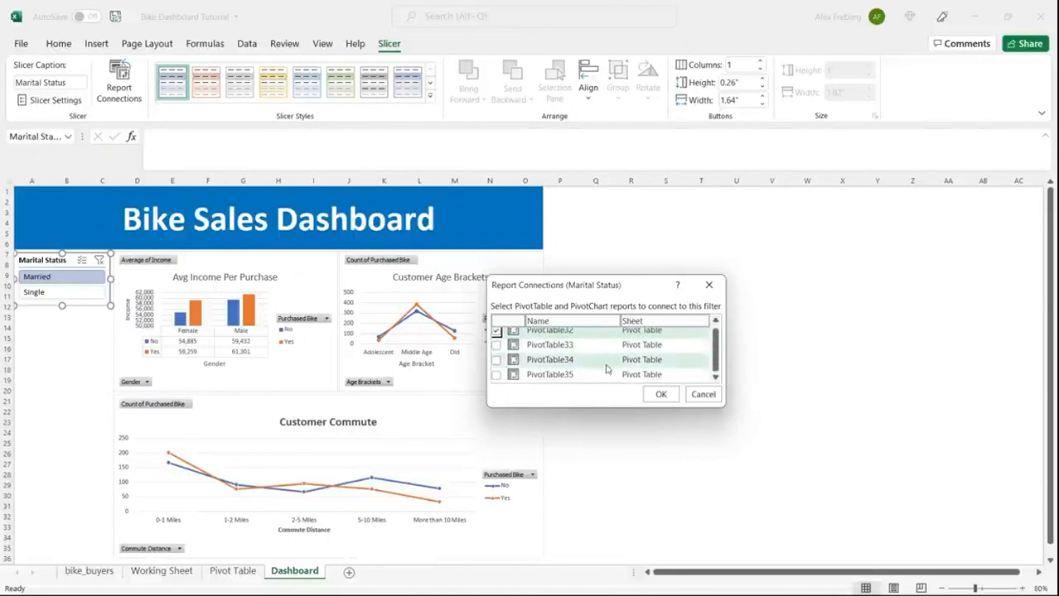
left_click(496, 347)
left_click(496, 360)
left_click(495, 375)
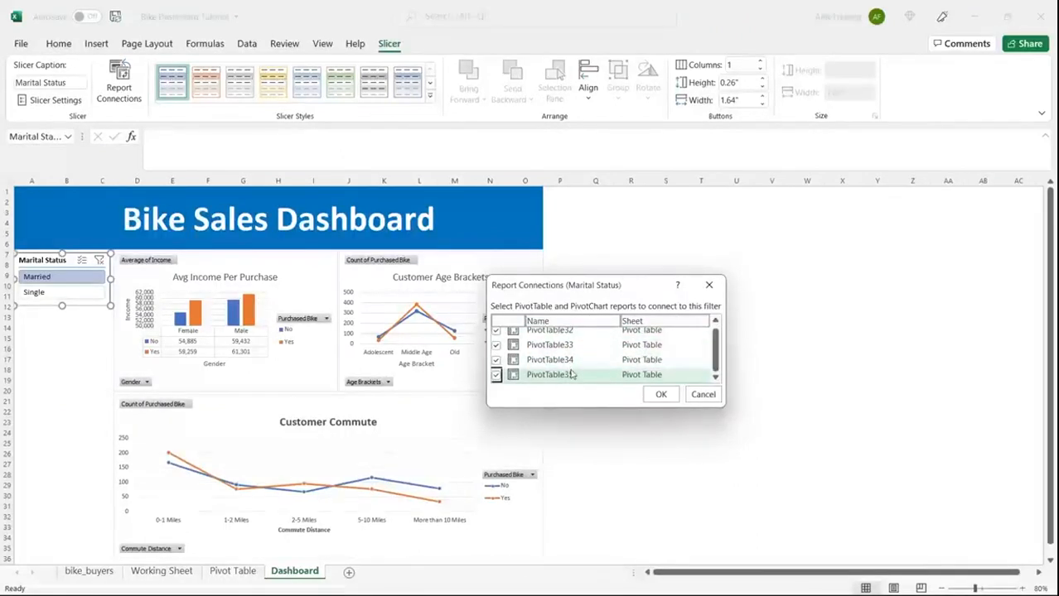
left_click(660, 395)
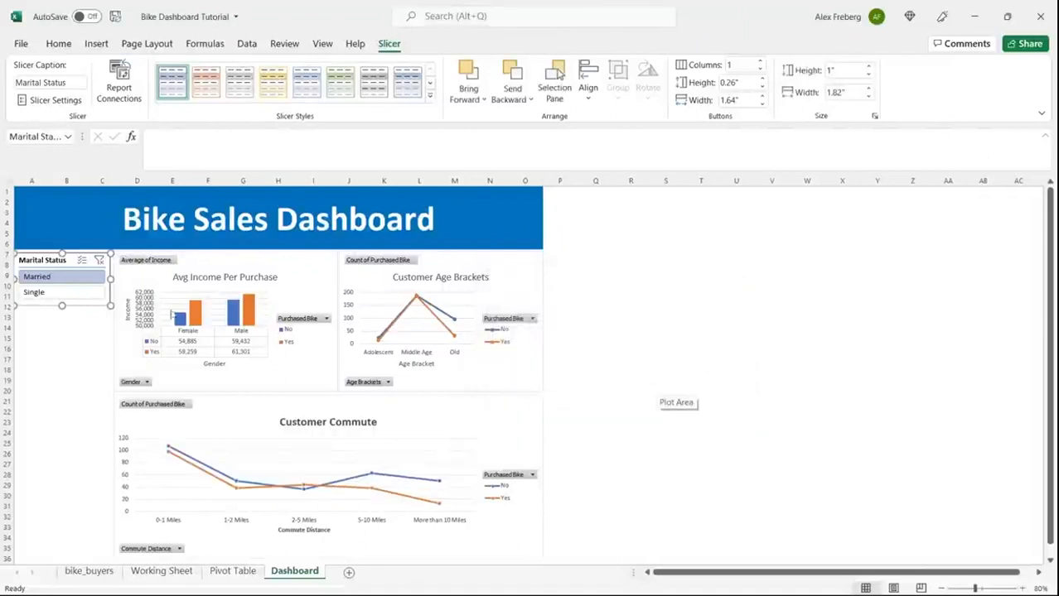
Alternate the Marital Status filter between Single and Married to compare all three charts, ending on Single.
left_click(62, 292)
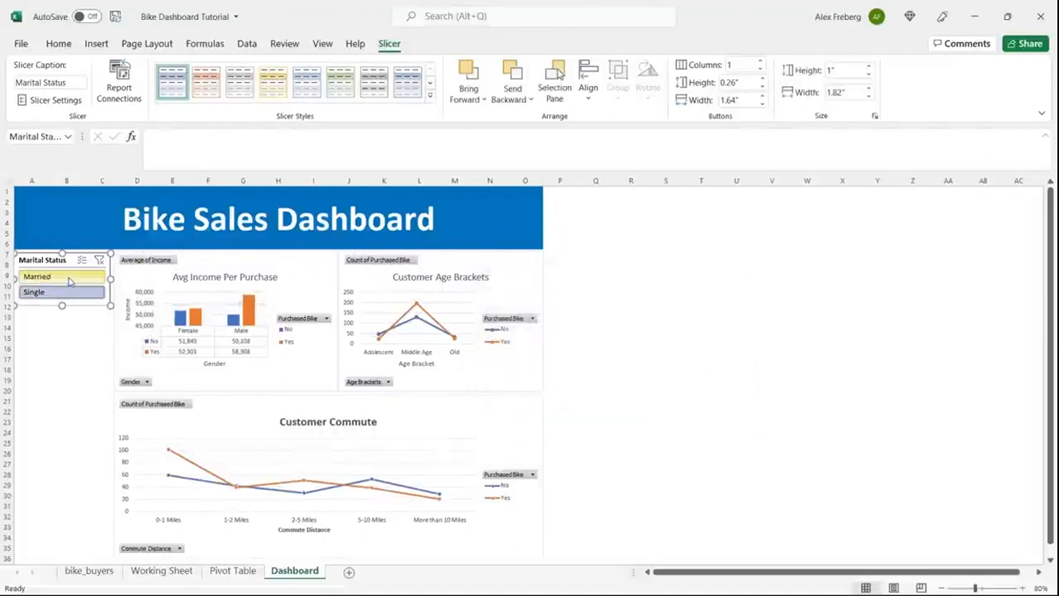
left_click(70, 282)
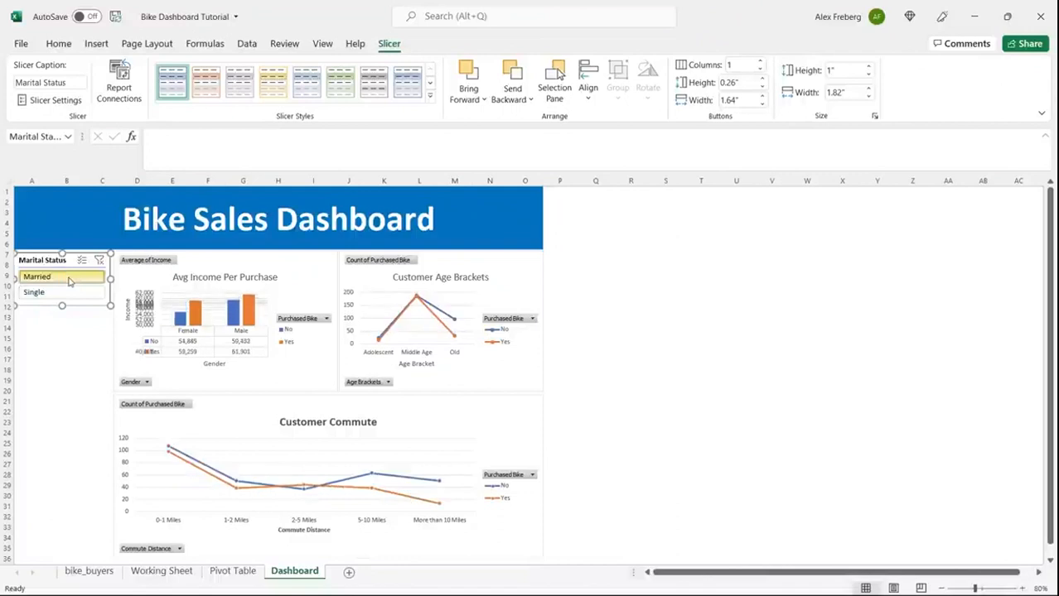
left_click(72, 293)
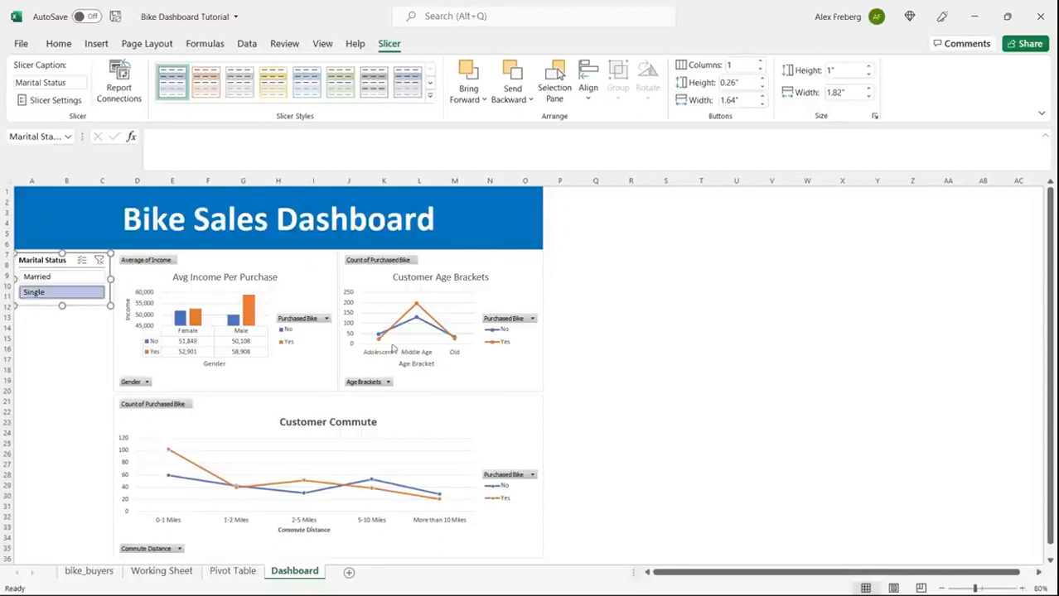
left_click(83, 280)
left_click(76, 294)
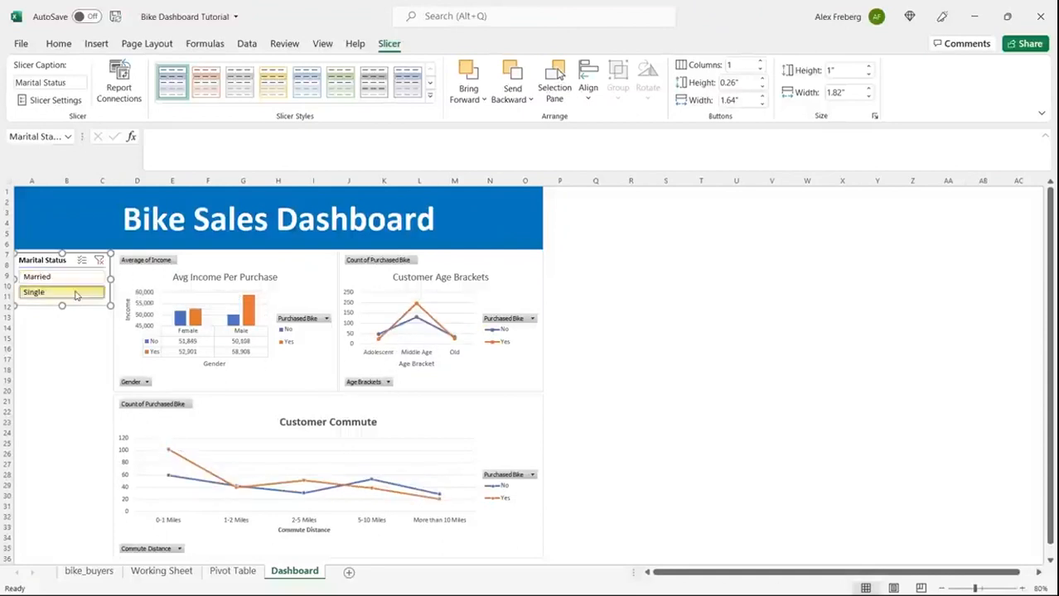
left_click(76, 279)
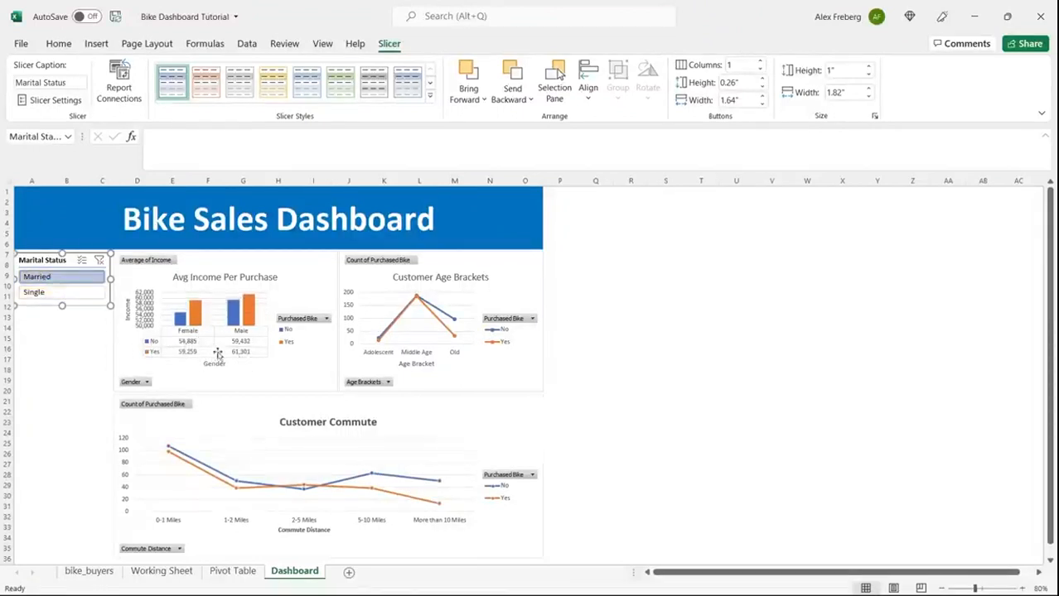
left_click(76, 296)
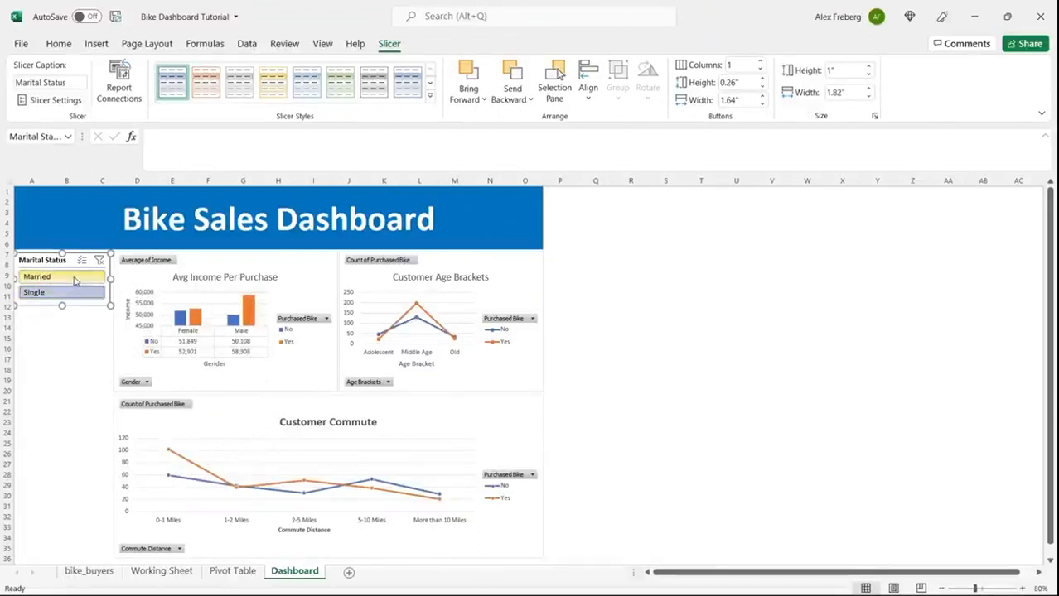
left_click(77, 277)
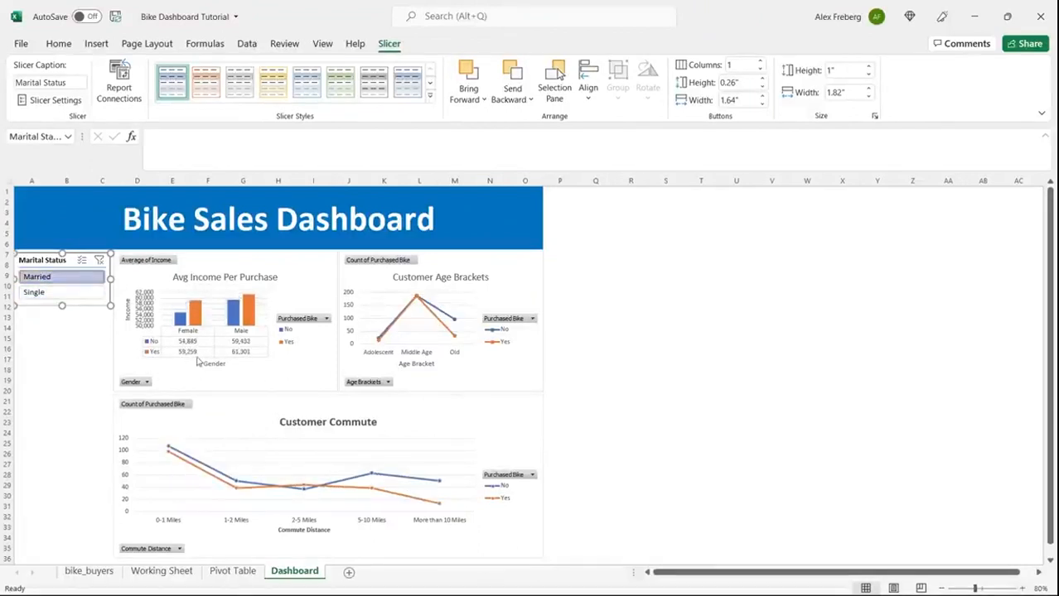
left_click(93, 295)
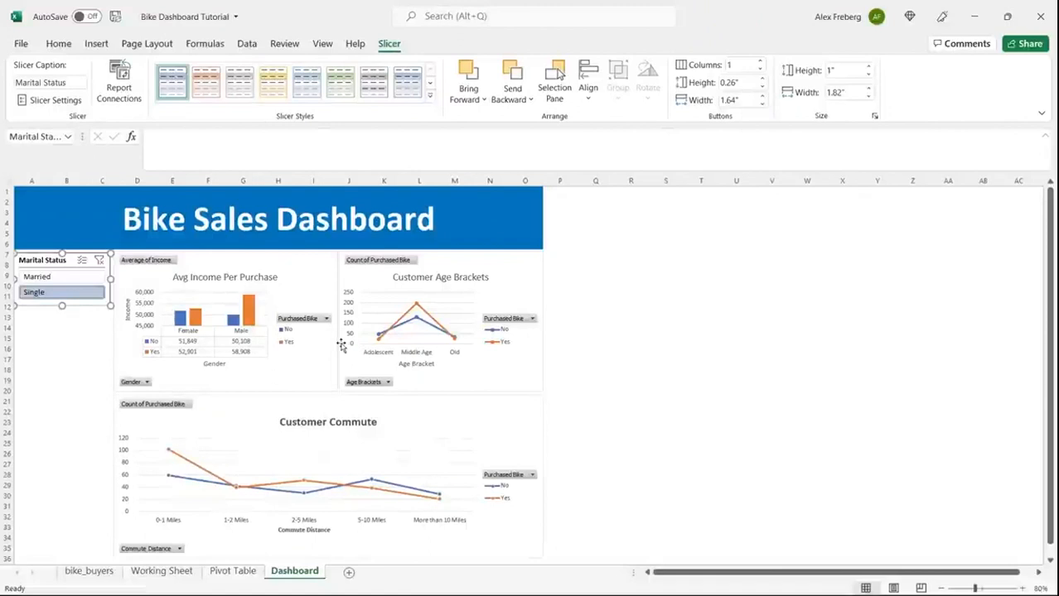
left_click(52, 276)
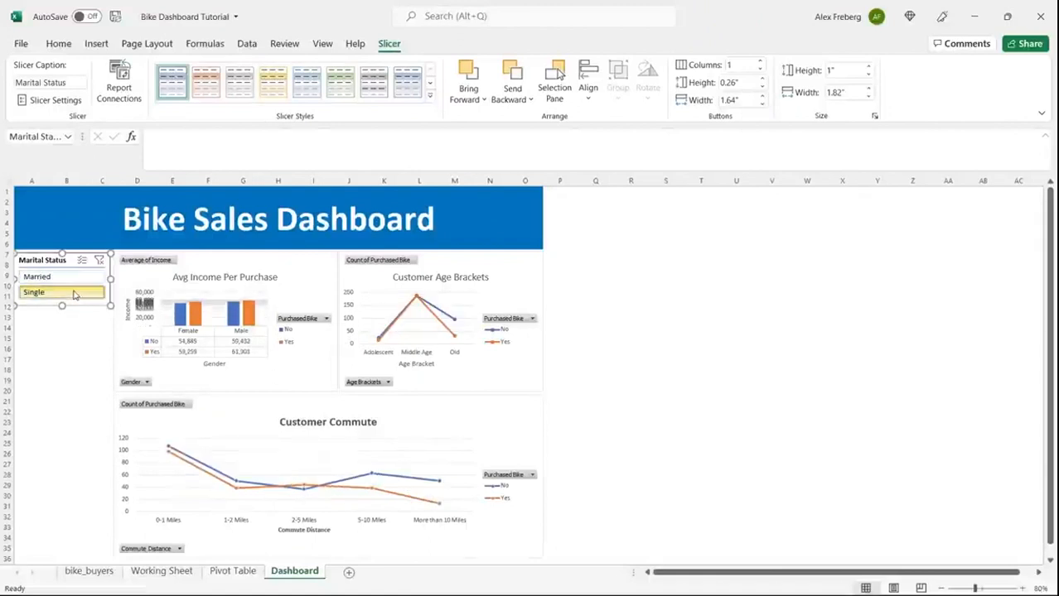
left_click(73, 294)
Insert Region and Education slicers for the Avg Income Per Purchase chart.
left_click(320, 273)
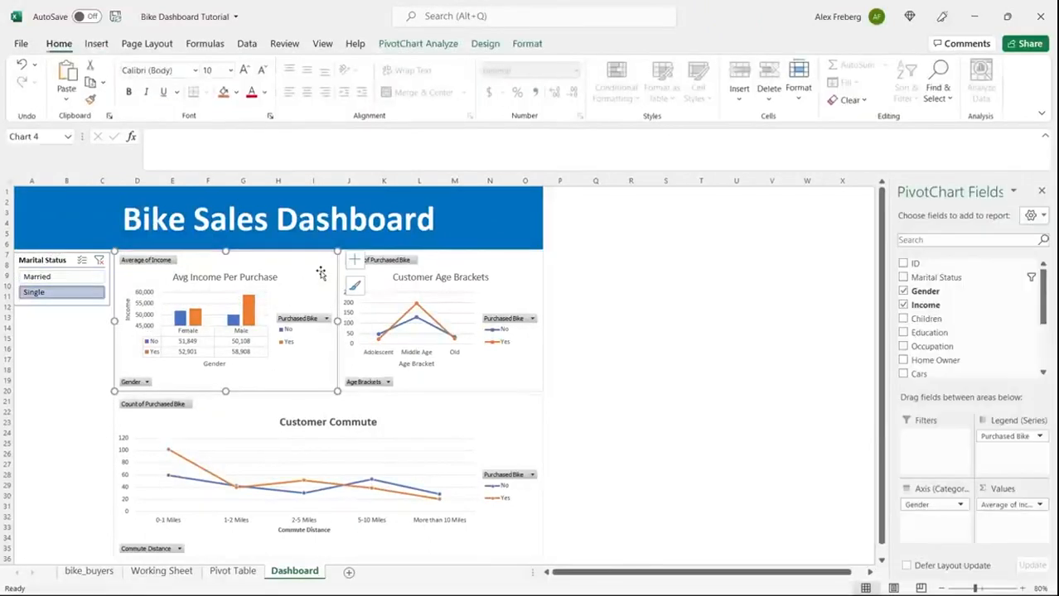
left_click(424, 46)
left_click(312, 81)
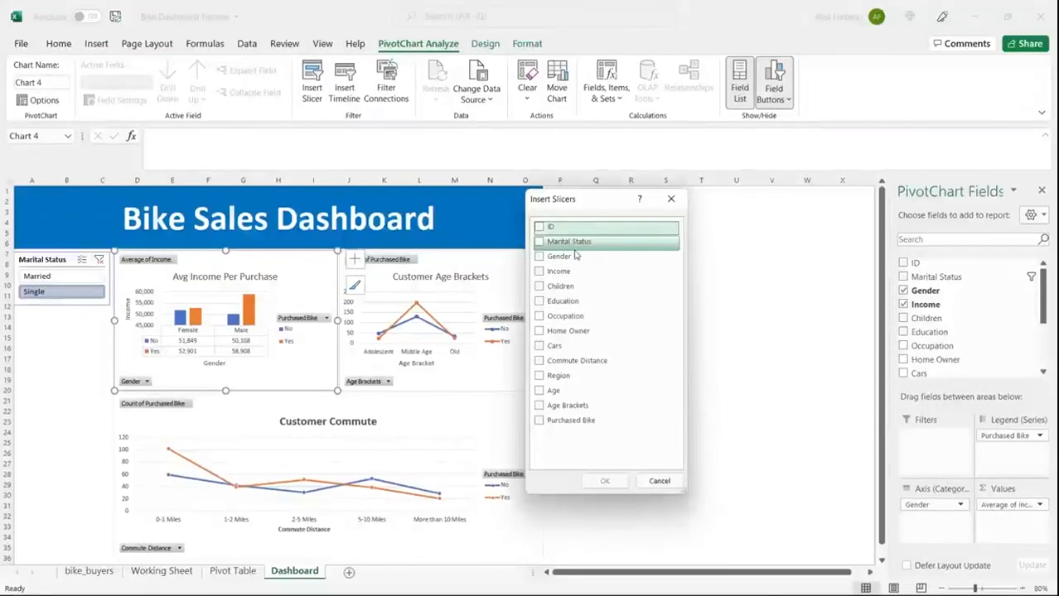
left_click(540, 377)
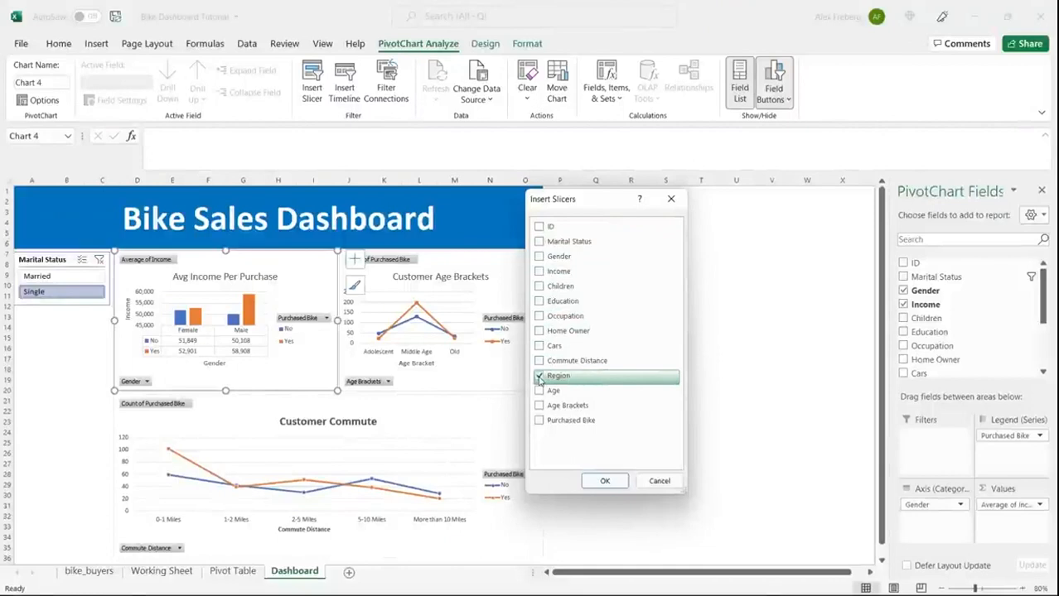
left_click(543, 303)
left_click(608, 480)
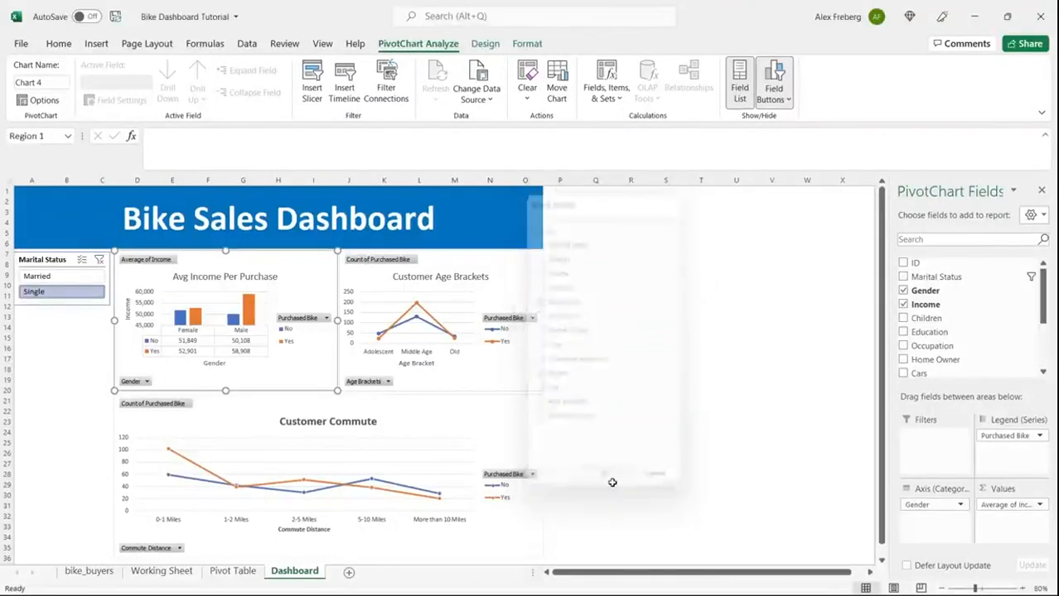
Place the Region slicer beneath Marital Status, narrow it to the same width and shorten it to fit its three items.
left_click_drag(478, 334, 75, 318)
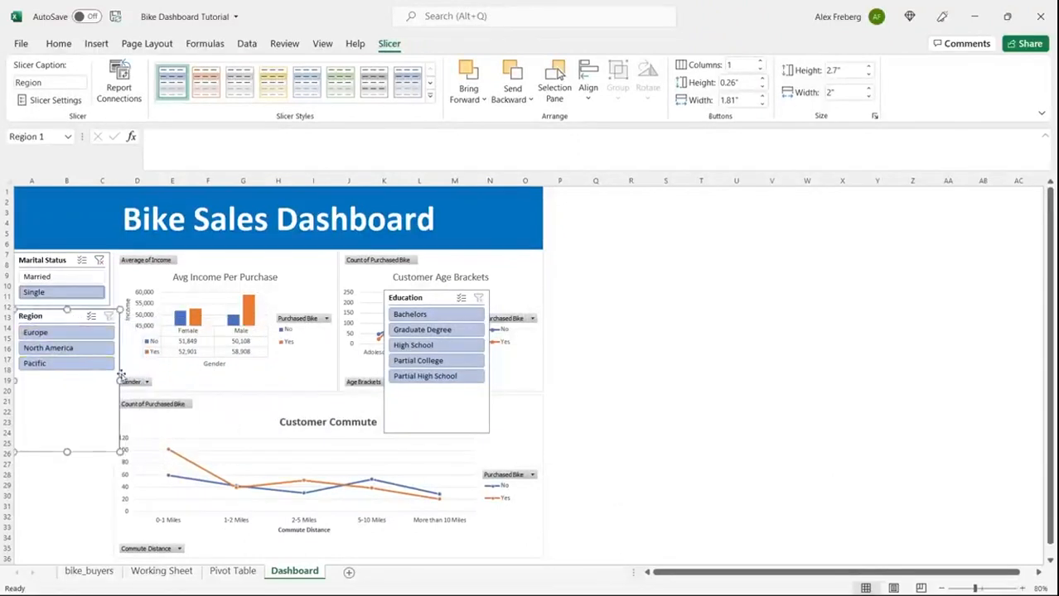
left_click_drag(112, 381, 111, 381)
left_click(609, 326)
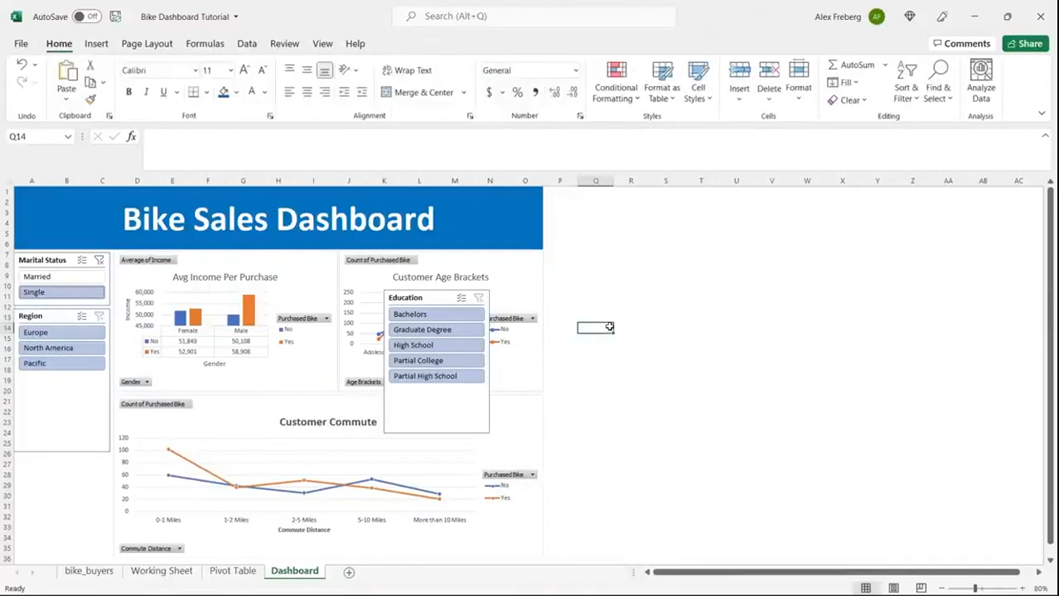
left_click(59, 398)
left_click_drag(61, 452, 62, 380)
Place the Education slicer directly beneath the Region slicer and narrow it to about 1.81" wide.
left_click_drag(423, 296, 54, 393)
left_click_drag(120, 458, 110, 458)
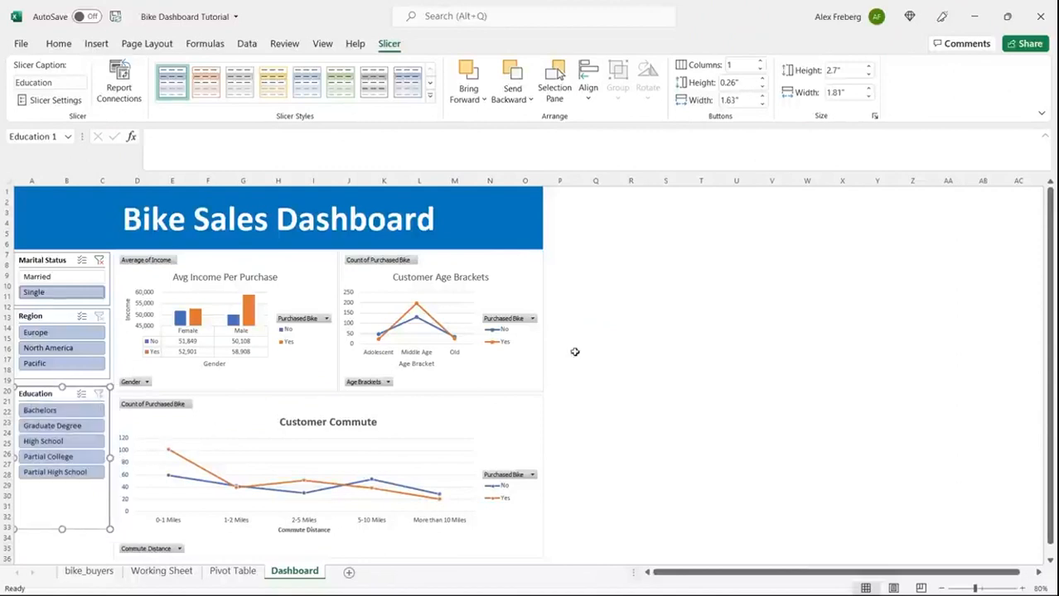
Move the Education slicer up slightly closer to Region and shorten it to about 1.9" high to fit its items.
left_click(584, 357)
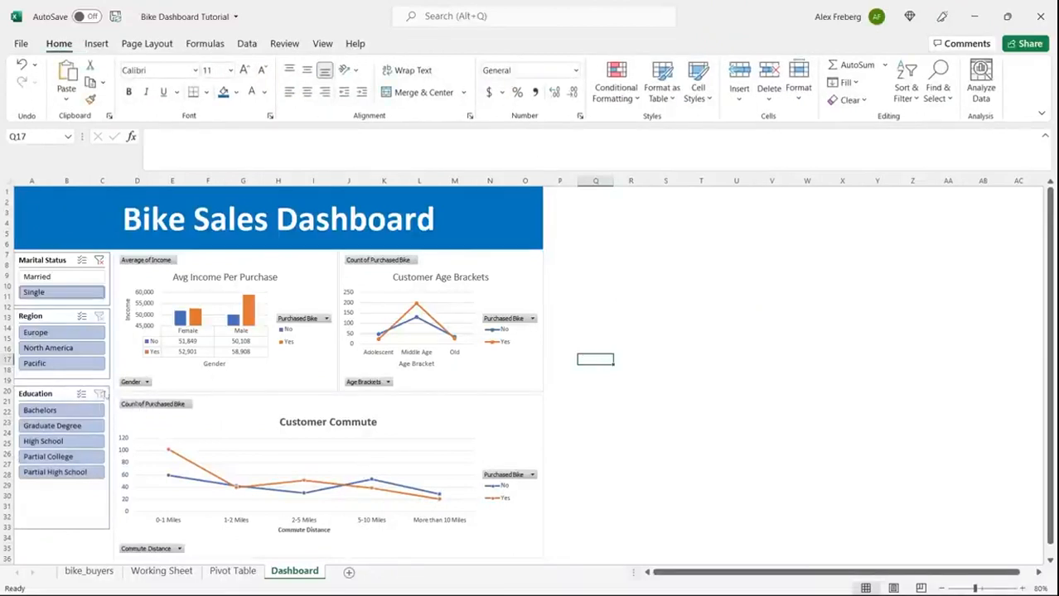
left_click(64, 396)
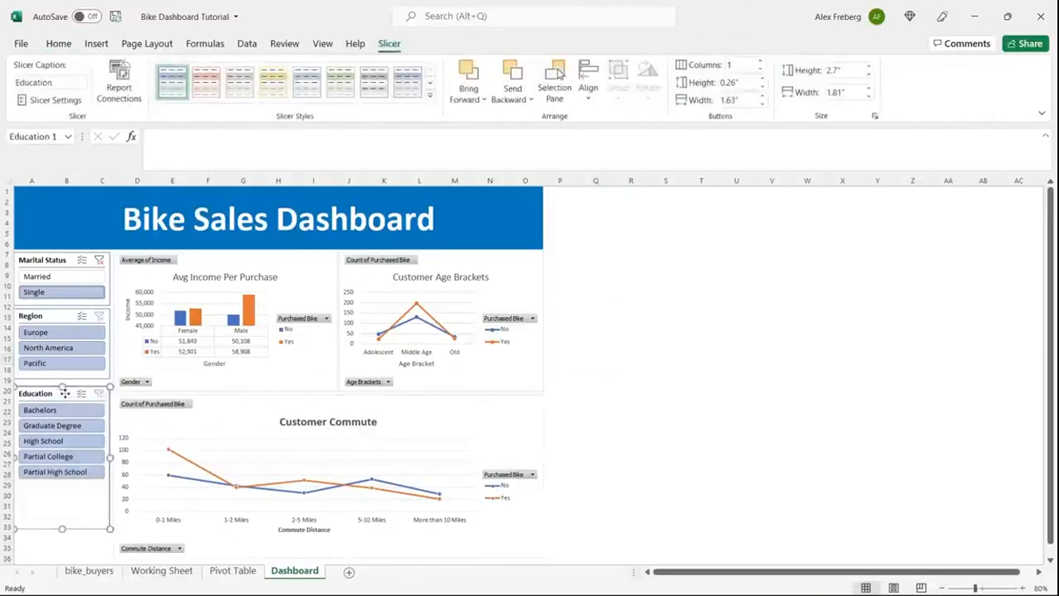
left_click_drag(64, 394, 65, 391)
left_click_drag(64, 489, 65, 484)
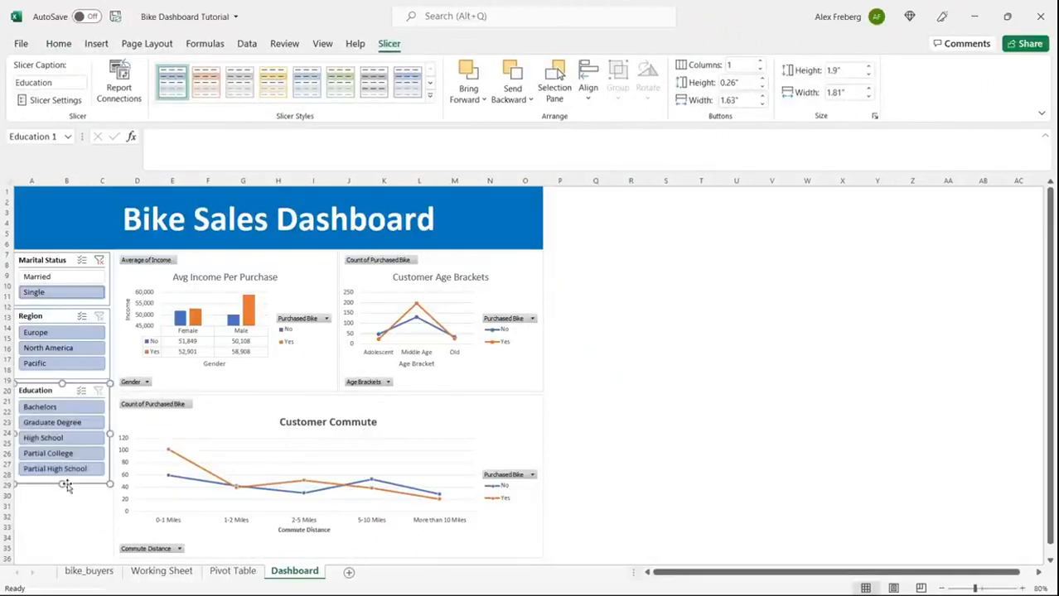
Cycle the Region filter through Europe, North America and Pacific to check which charts respond, ending on Europe.
left_click(71, 316)
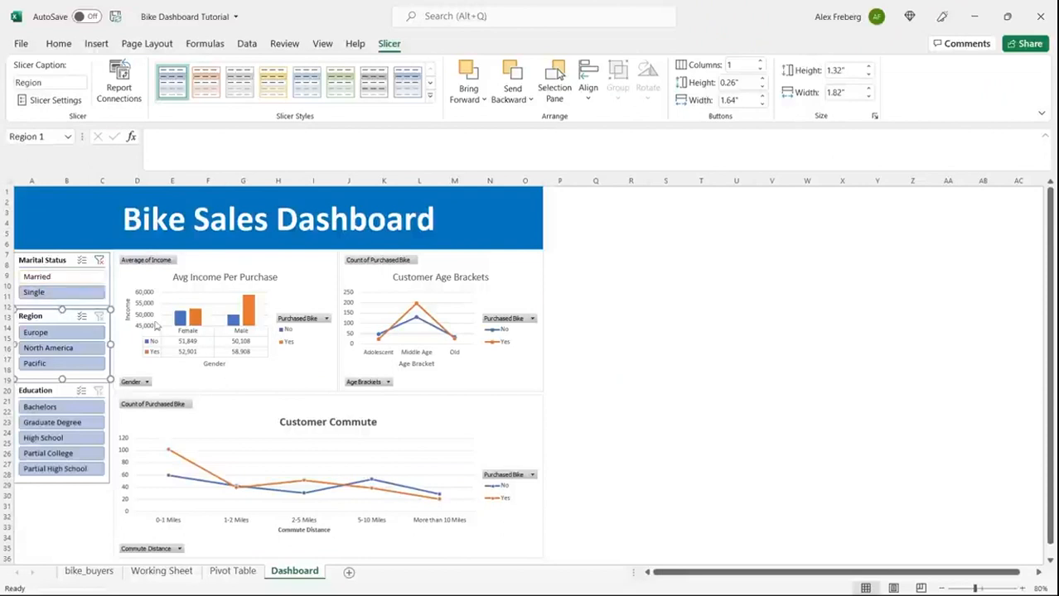
left_click(51, 332)
left_click(57, 349)
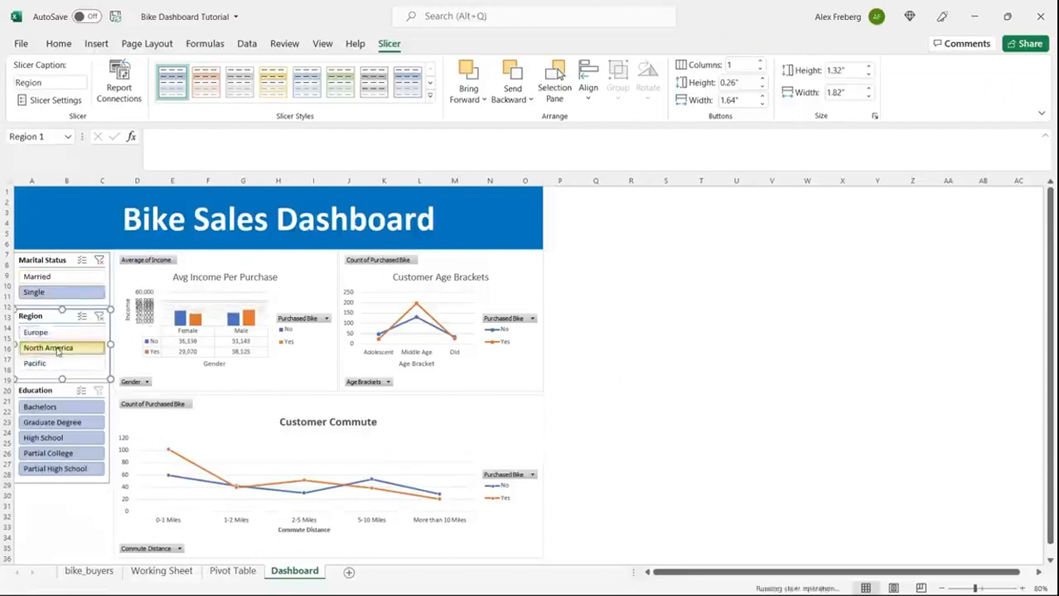
left_click(59, 363)
left_click(63, 334)
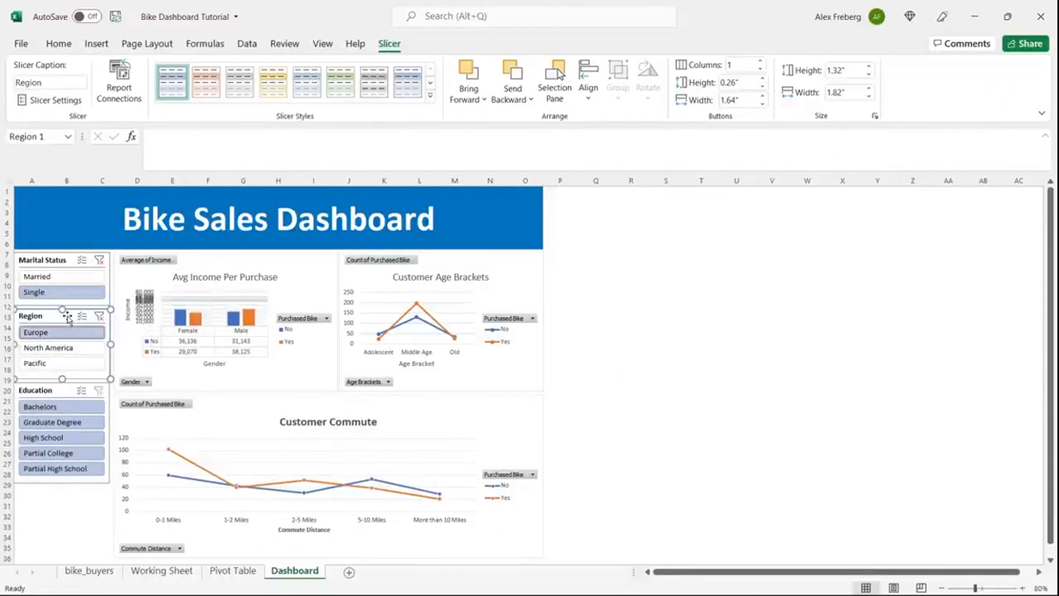
Connect the Region slicer to PivotTable33, PivotTable34 and PivotTable35 as well.
left_click(132, 87)
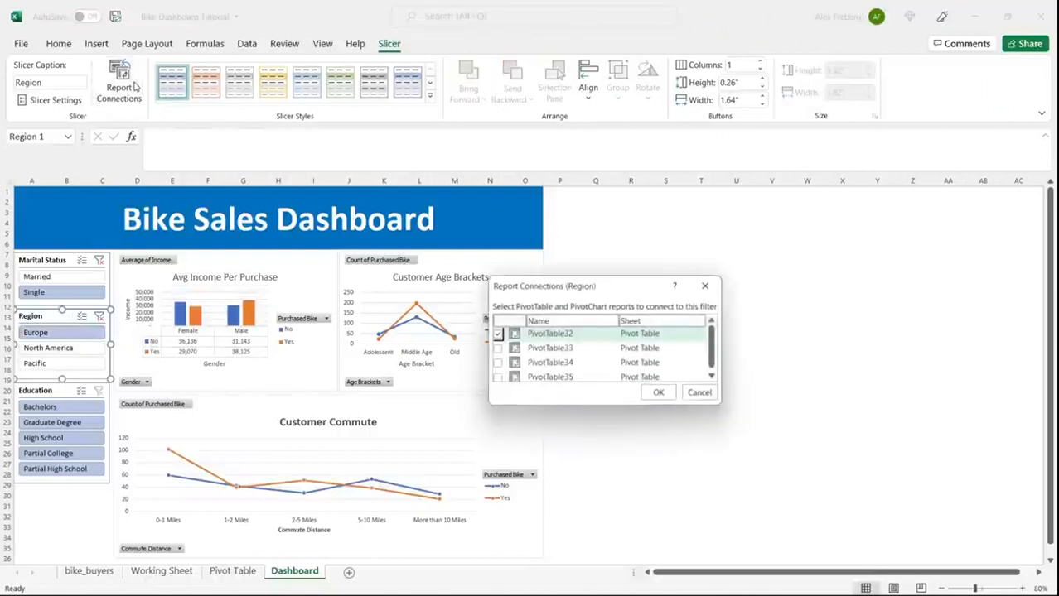
left_click(496, 348)
left_click(497, 364)
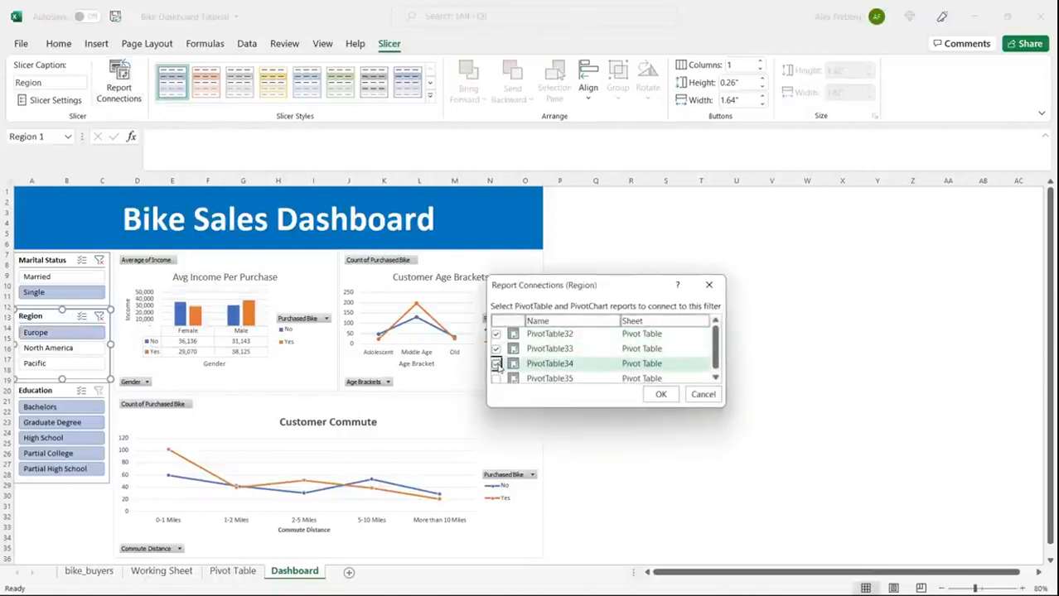
left_click(497, 379)
left_click(660, 394)
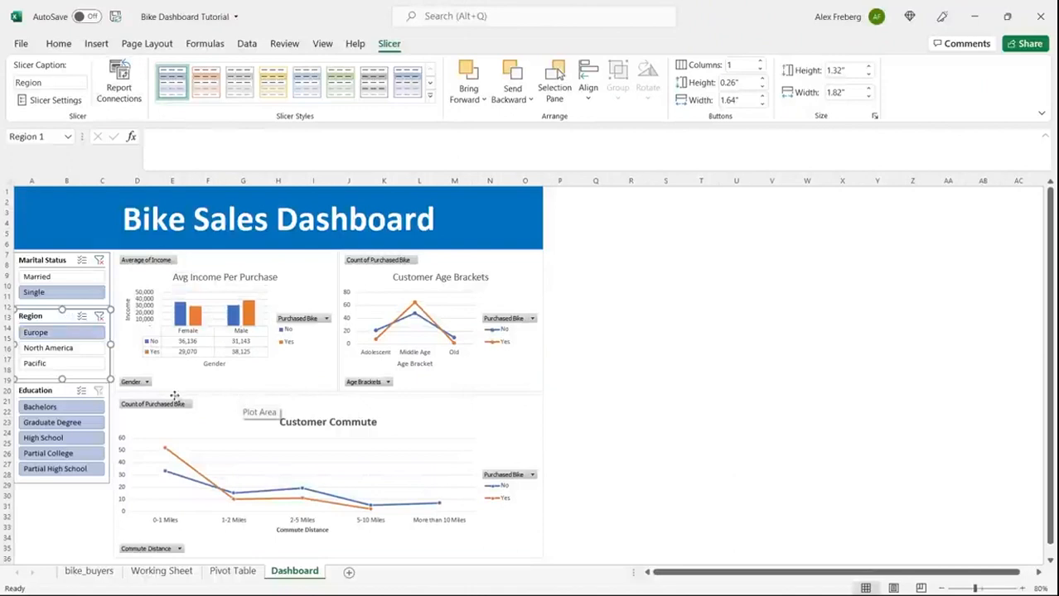
Connect the Education slicer to PivotTable33, PivotTable34 and PivotTable35 as well.
left_click(63, 391)
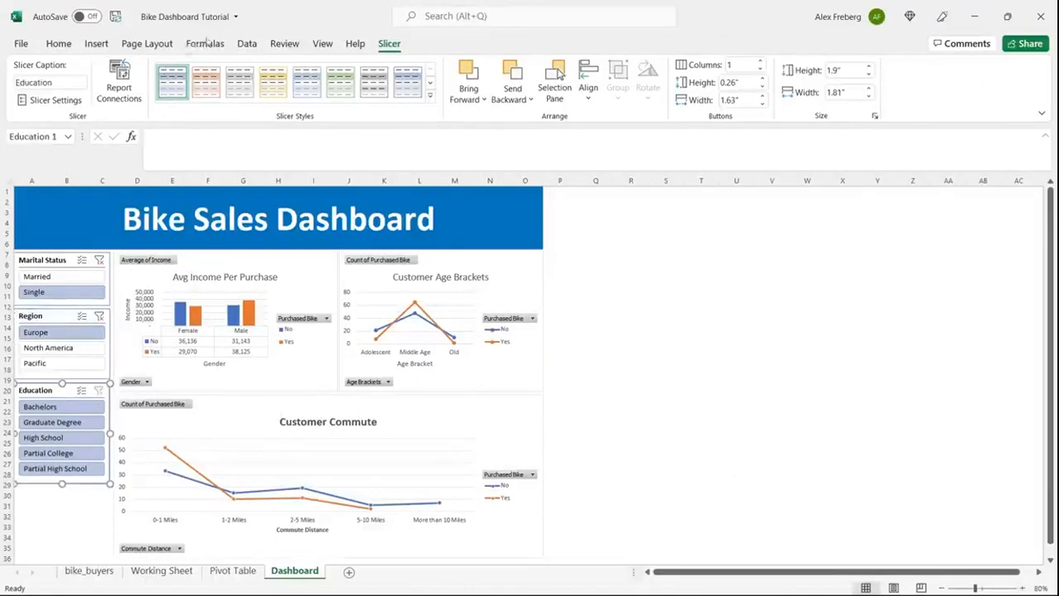
left_click(108, 83)
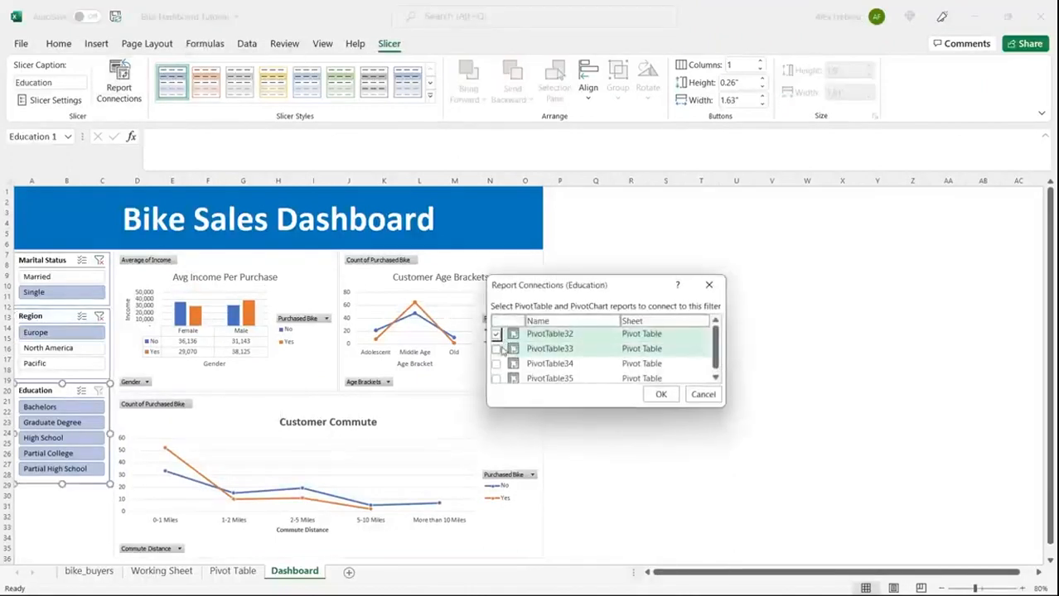
left_click(496, 349)
left_click(496, 364)
left_click(496, 379)
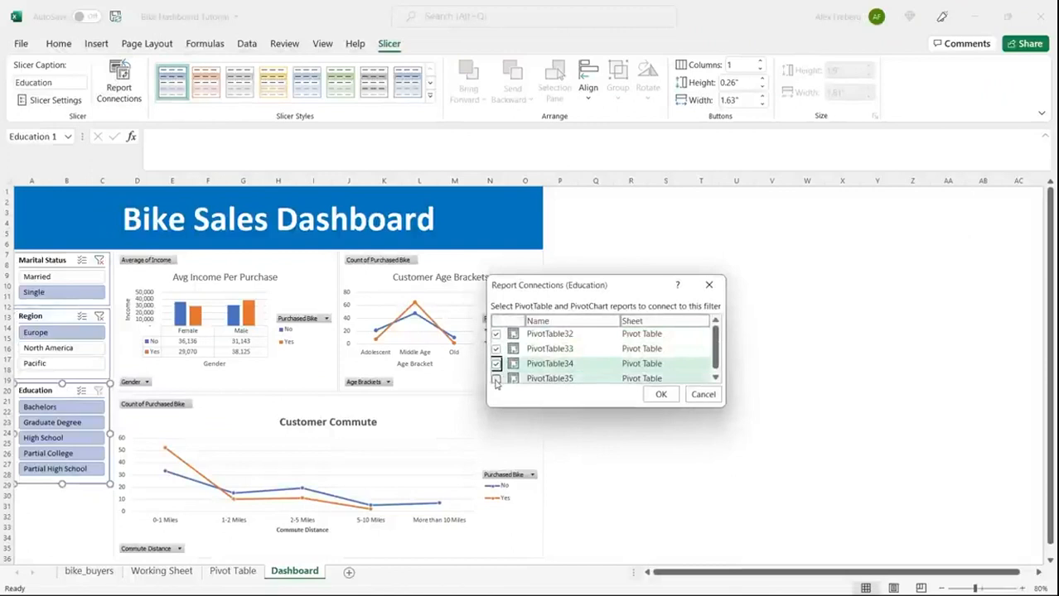
left_click(660, 394)
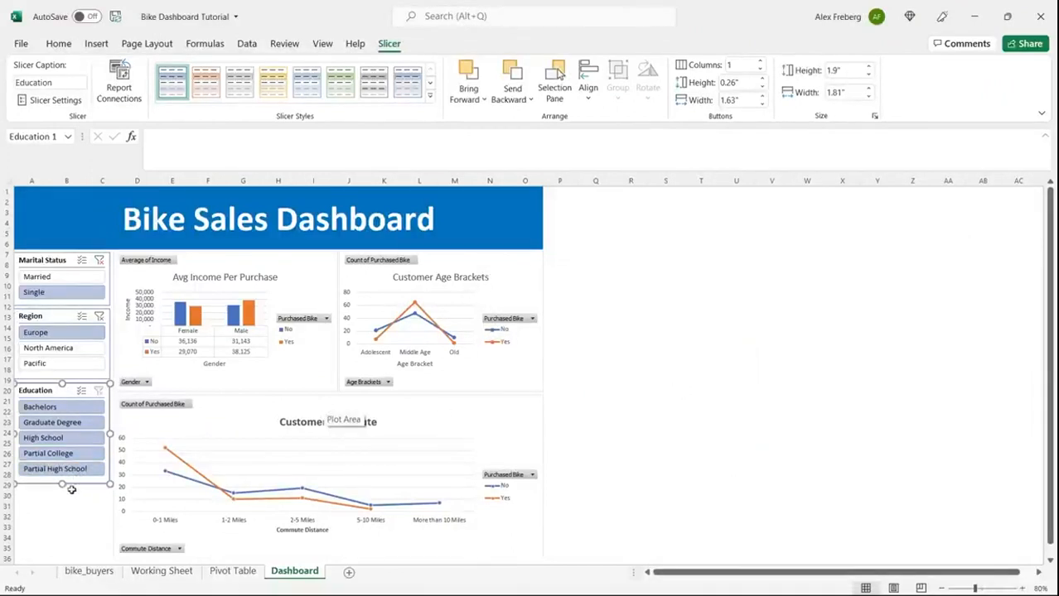
Test the Education filter with Partial High School, and clear the Region and Education filters.
left_click(67, 469)
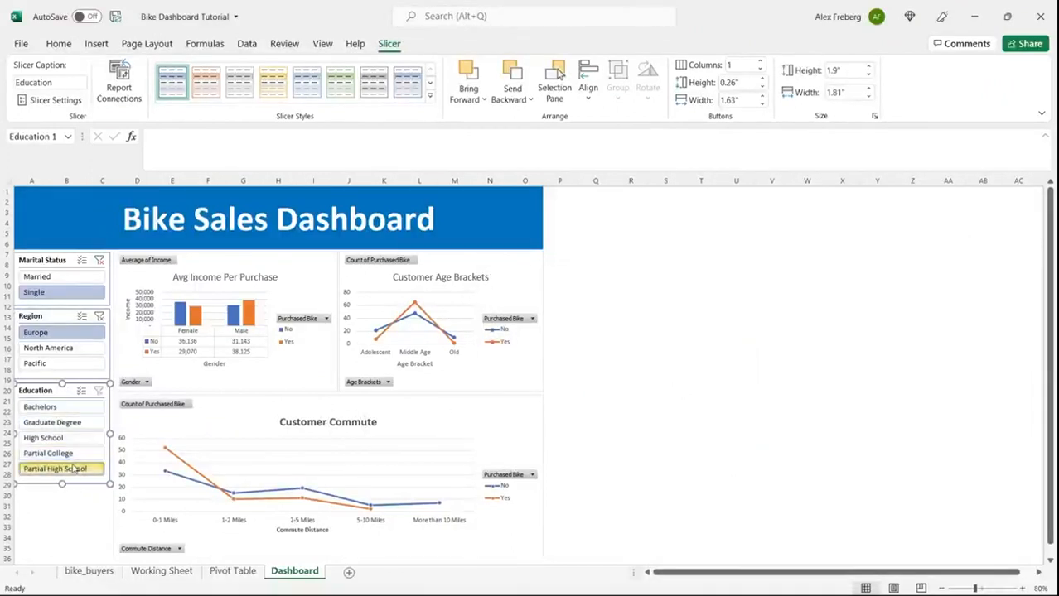
left_click(98, 320)
left_click(100, 392)
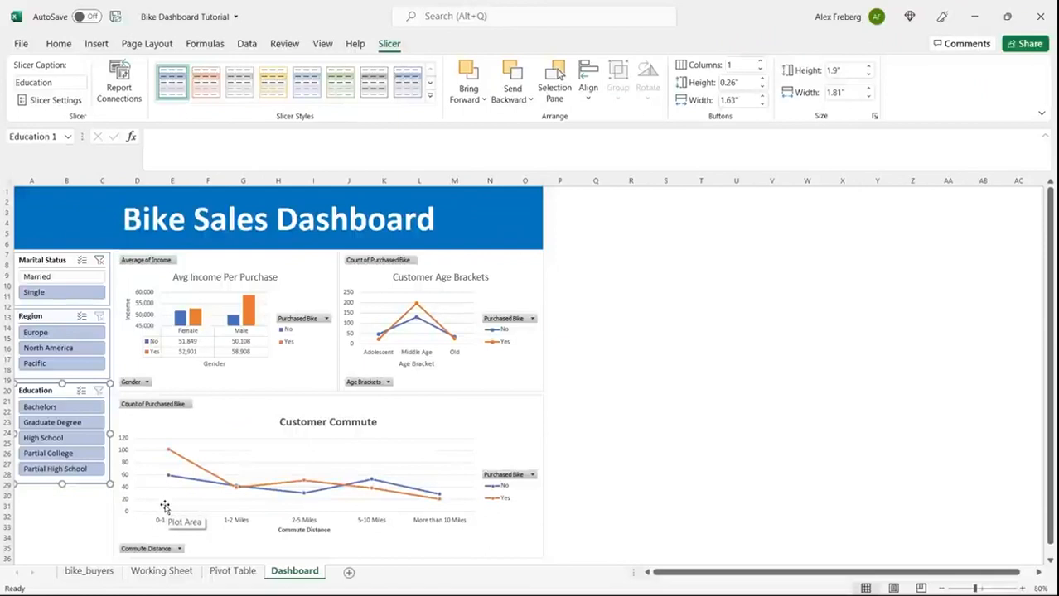
Compare the charts for Bachelors in Europe, Bachelors in all regions, and Graduate Degree in all regions.
left_click(71, 411)
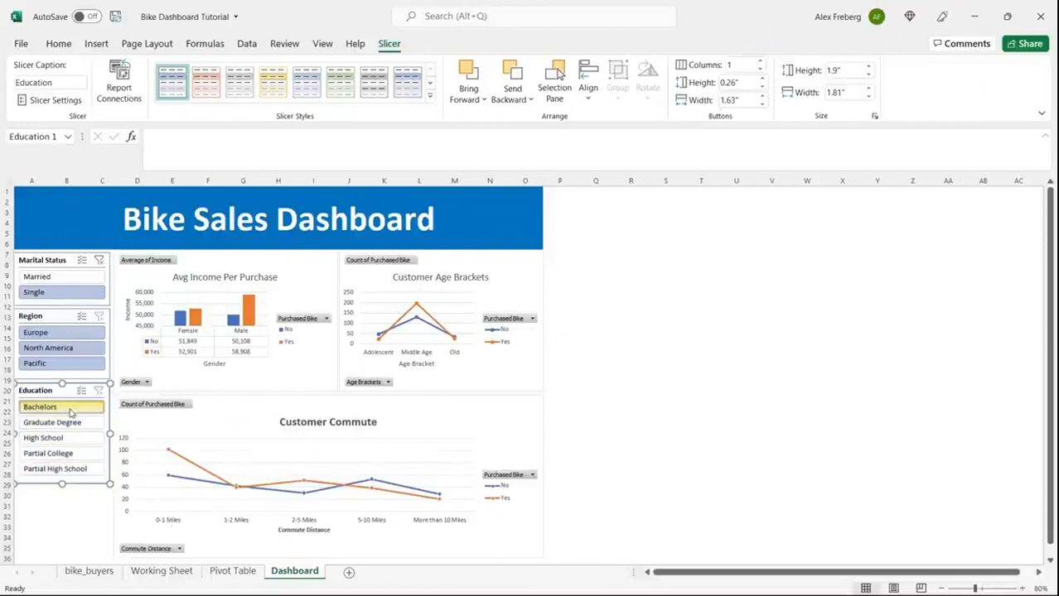
left_click(58, 336)
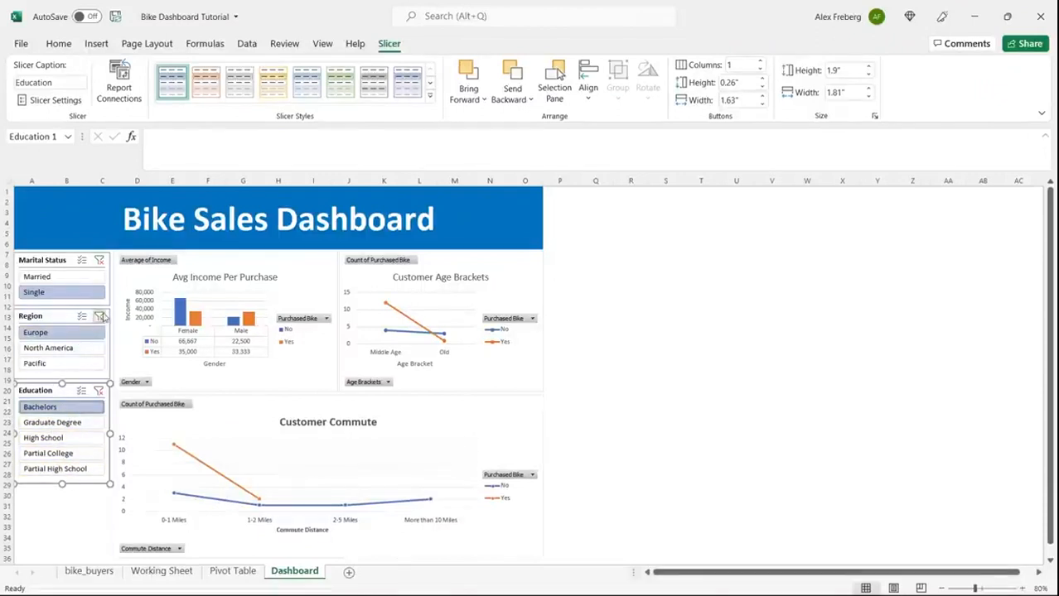
left_click(99, 317)
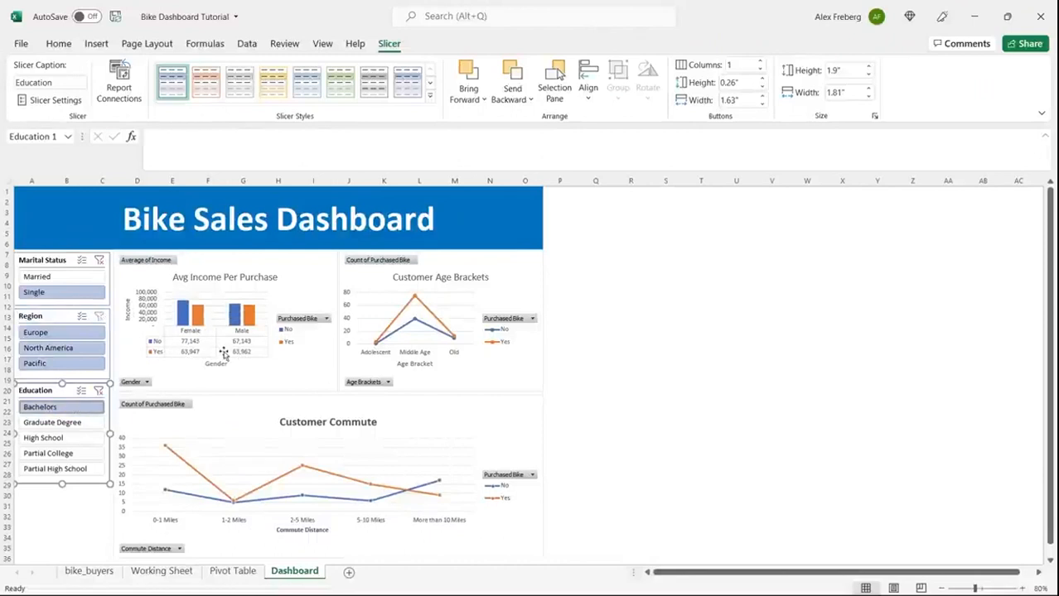
left_click(82, 425)
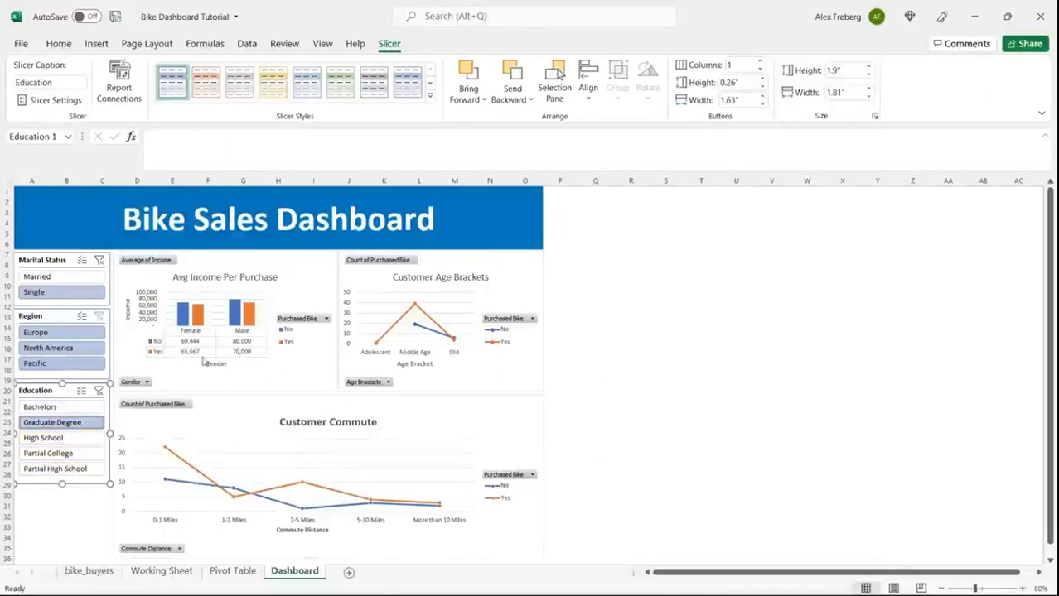
Clear the Education and Marital Status filters so the dashboard covers all customers.
left_click(98, 391)
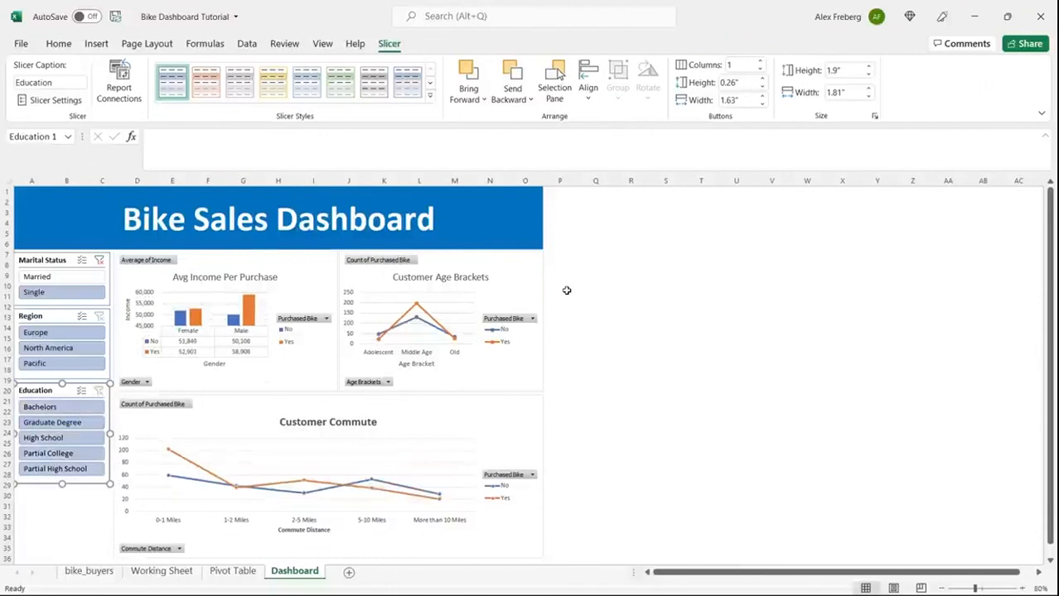
left_click(100, 260)
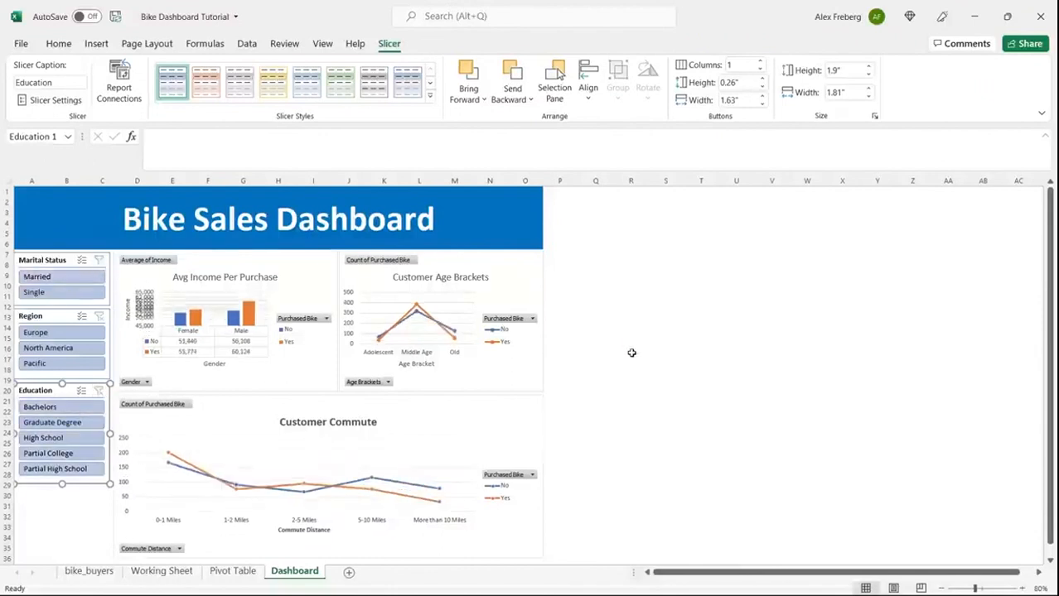
Change the fill of the Bike Sales Dashboard title banner to a darker shade of the theme blue.
left_click(500, 213)
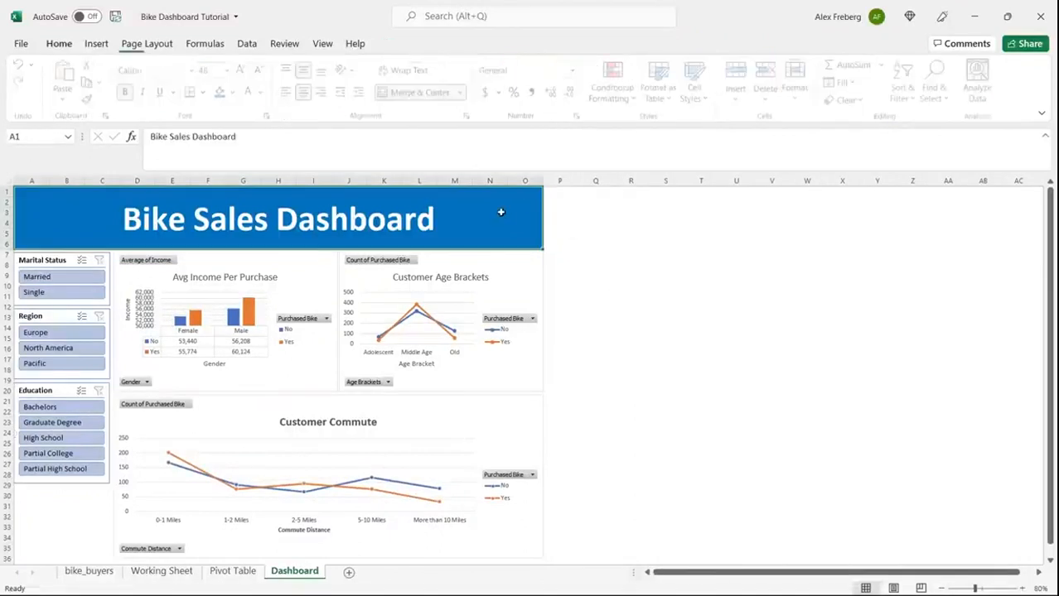
left_click(237, 93)
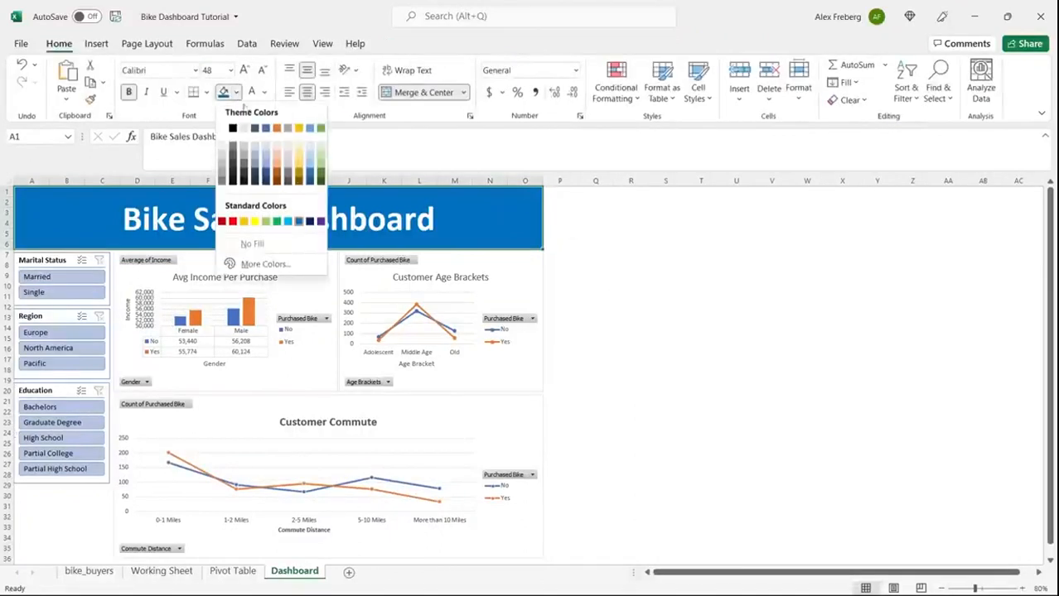
left_click(266, 170)
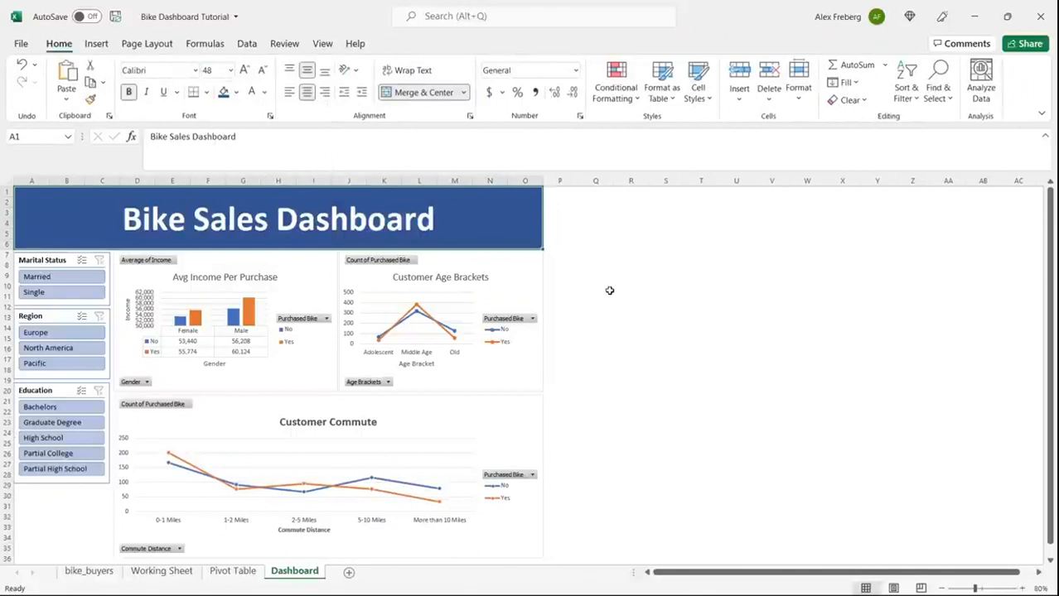
left_click(609, 295)
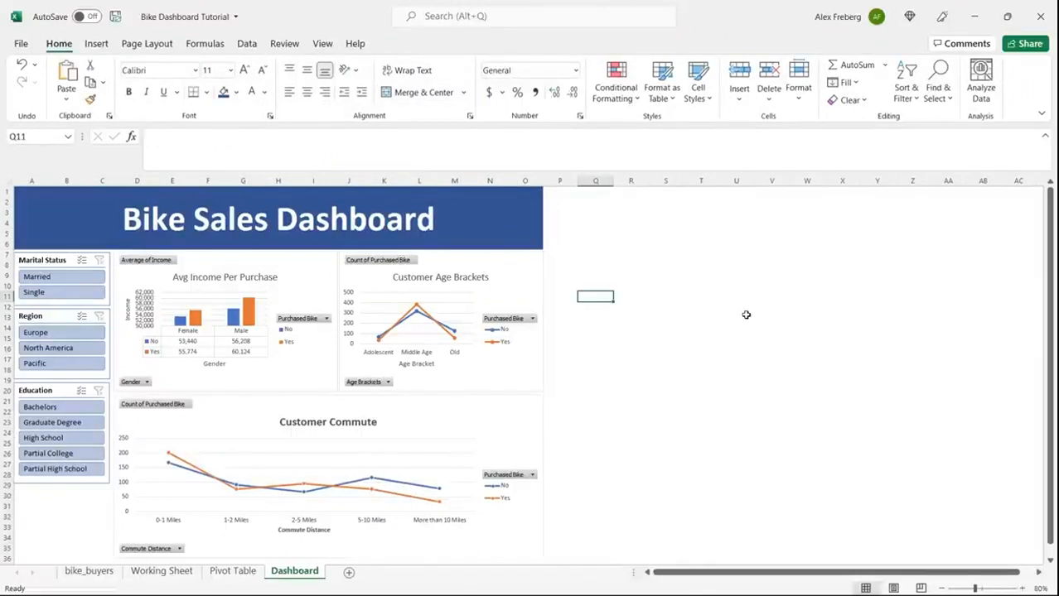